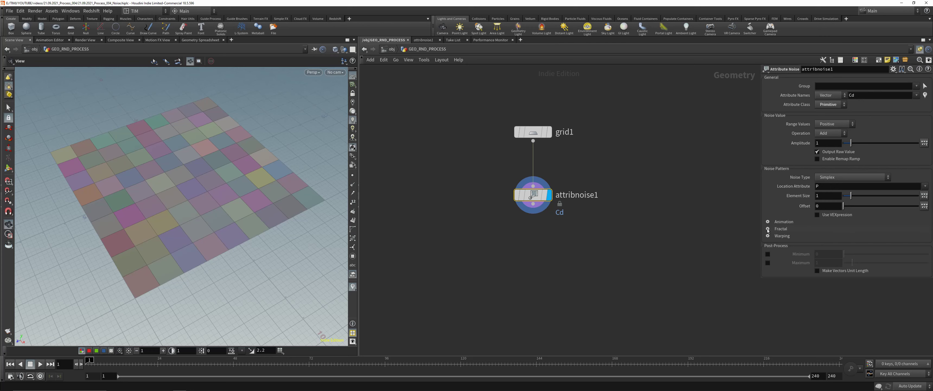
Tune attribnoise1 with amplitude 0.9, fractal roughness 0.256, max octaves 5.55 and a larger element size of about 6.7
{"action": "left_click", "coordinate": [767, 228]}
{"action": "mouse_move", "coordinate": [851, 142]}
{"action": "left_mouse_down"}
{"action": "mouse_move", "coordinate": [886, 143]}
{"action": "mouse_move", "coordinate": [850, 145]}
{"action": "left_mouse_up"}
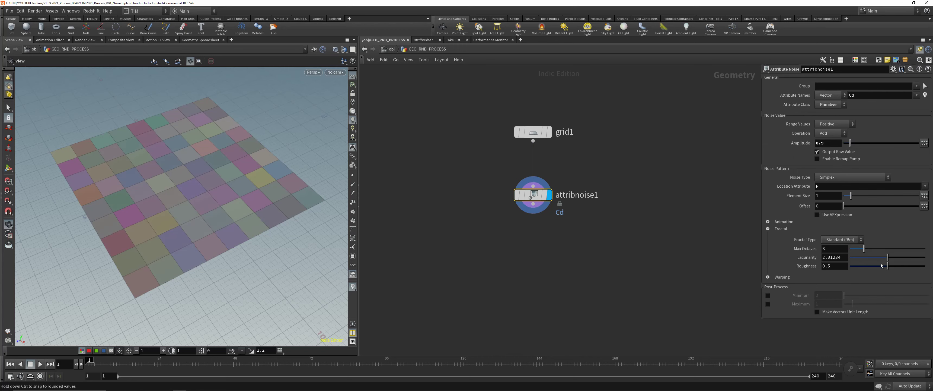
{"action": "left_click_drag", "start_coordinate": [887, 266], "coordinate": [878, 250]}
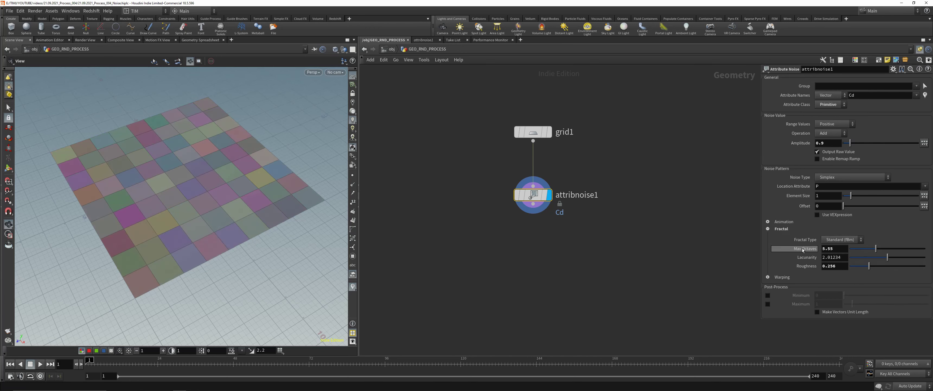
{"action": "left_click_drag", "start_coordinate": [851, 195], "coordinate": [894, 196]}
Link grid1's Columns to its Rows with a relative channel reference
{"action": "left_click", "coordinate": [545, 132]}
{"action": "key", "text": "h"}
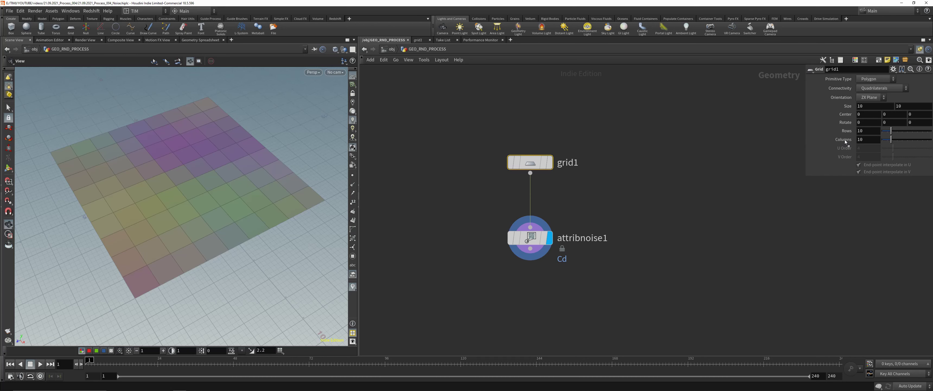
{"action": "left_click_drag", "start_coordinate": [845, 141], "coordinate": [844, 142]}
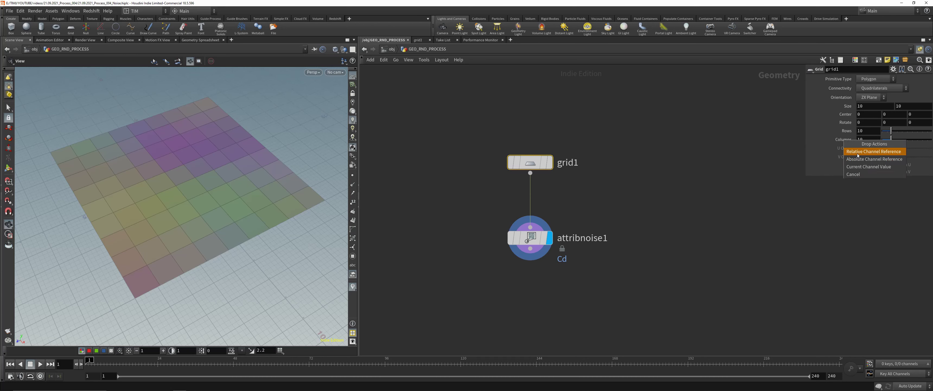
{"action": "left_click", "coordinate": [874, 151]}
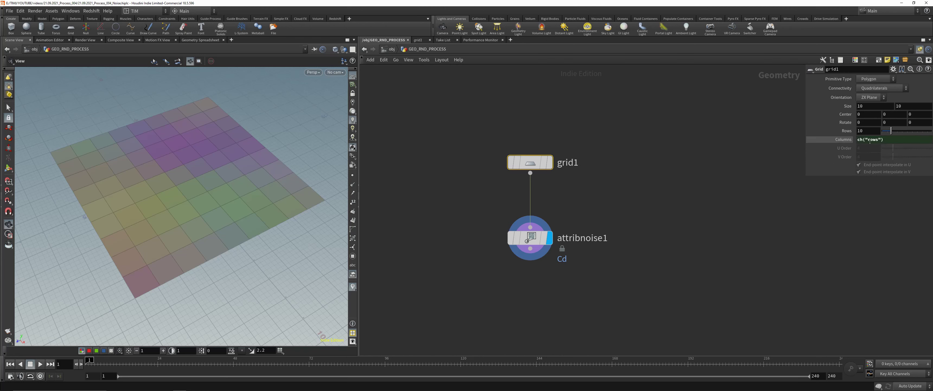
{"action": "left_click", "coordinate": [846, 140]}
Raise the grid's resolution by setting Rows to 50
{"action": "left_click_drag", "start_coordinate": [891, 130], "coordinate": [913, 131]}
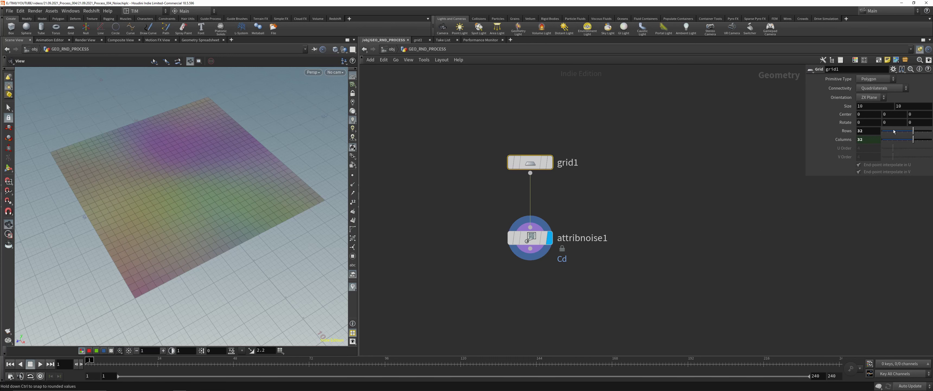
{"action": "left_click", "coordinate": [868, 131]}
{"action": "type", "text": "50"}
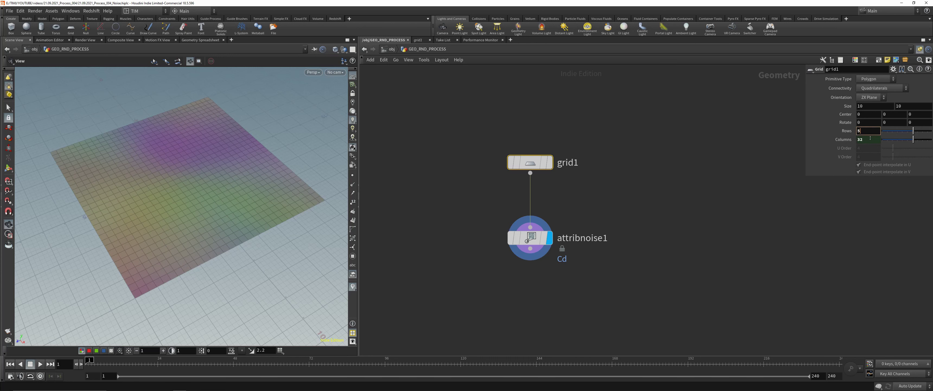
{"action": "key", "text": "Return"}
Reduce attribnoise1's element size to 2.27
{"action": "left_click", "coordinate": [530, 238]}
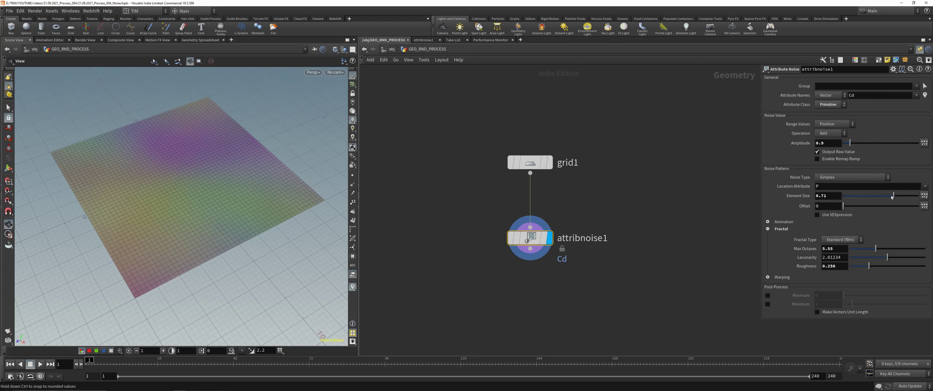
{"action": "left_click_drag", "start_coordinate": [882, 195], "coordinate": [854, 210]}
Try a noise offset of 10.5 with additional per-axis offsets, and reset both to their defaults
{"action": "left_click", "coordinate": [924, 206]}
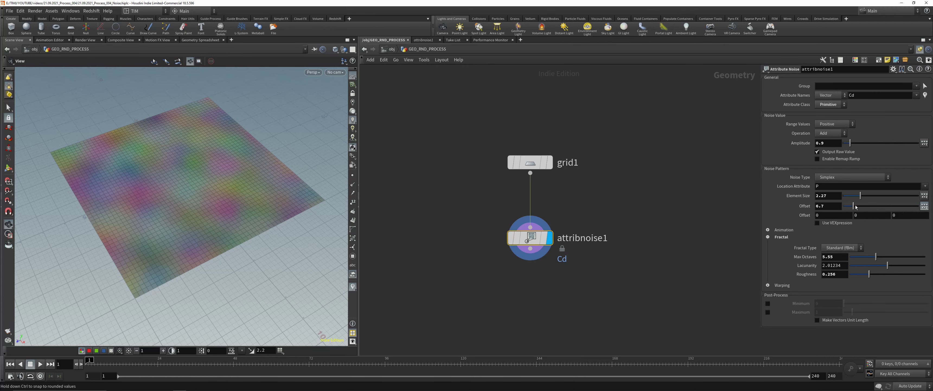
{"action": "left_click_drag", "start_coordinate": [855, 205], "coordinate": [859, 206]}
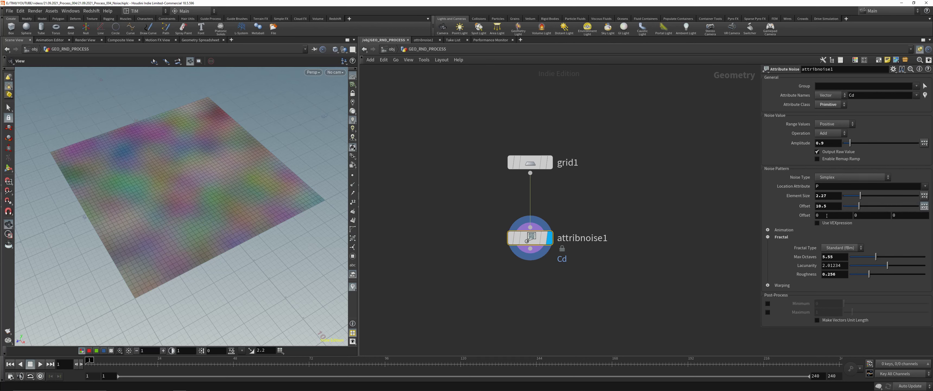
{"action": "mouse_move", "coordinate": [824, 214]}
{"action": "middle_mouse_down"}
{"action": "mouse_move", "coordinate": [881, 222]}
{"action": "mouse_move", "coordinate": [806, 219]}
{"action": "middle_mouse_up"}
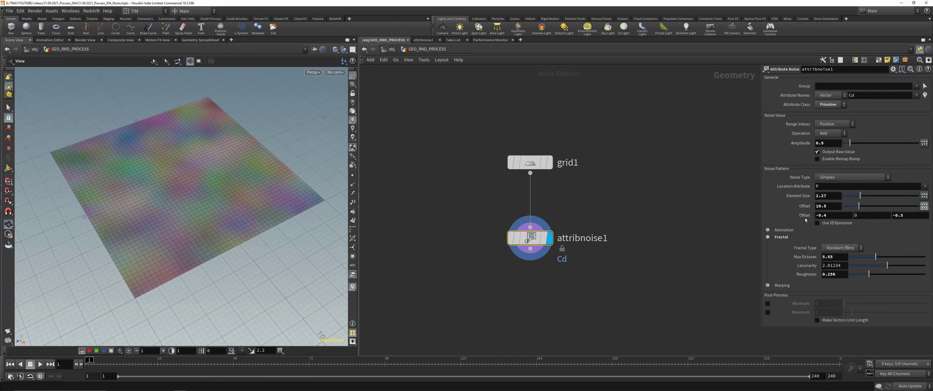
{"action": "middle_click", "coordinate": [805, 215], "text": "ctrl"}
{"action": "middle_click", "coordinate": [807, 206], "text": "ctrl"}
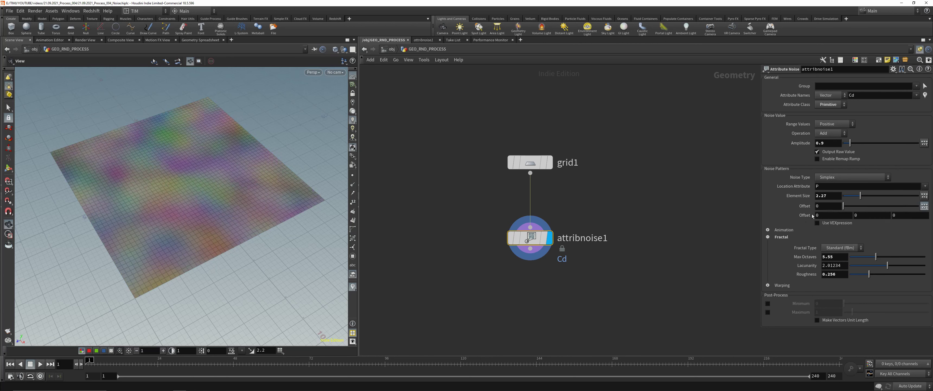
{"action": "left_click", "coordinate": [923, 208]}
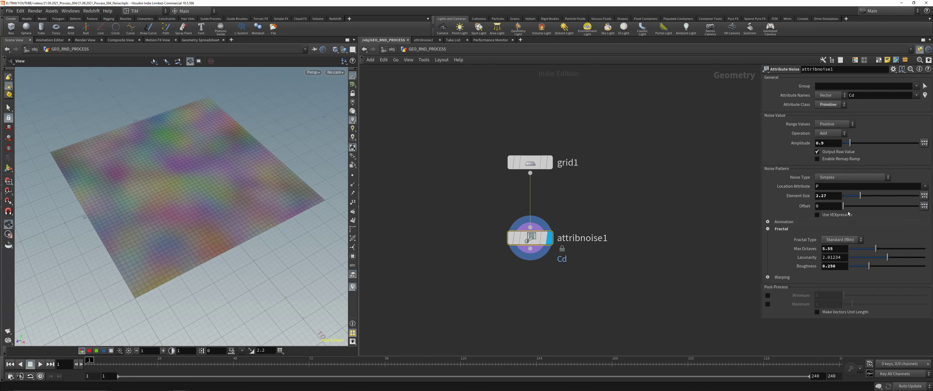
Set the noise element size to 2.45 and review the available Operation and Range Values options
{"action": "left_click_drag", "start_coordinate": [860, 196], "coordinate": [862, 199]}
{"action": "left_click", "coordinate": [822, 133]}
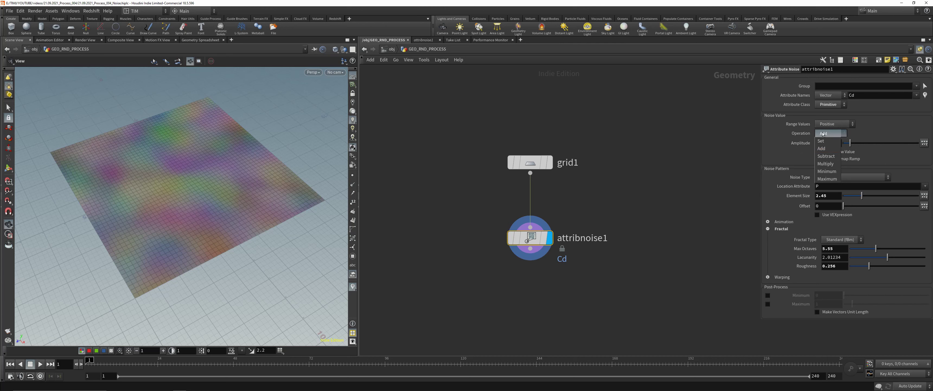
{"action": "left_click", "coordinate": [830, 134]}
{"action": "left_click", "coordinate": [831, 124]}
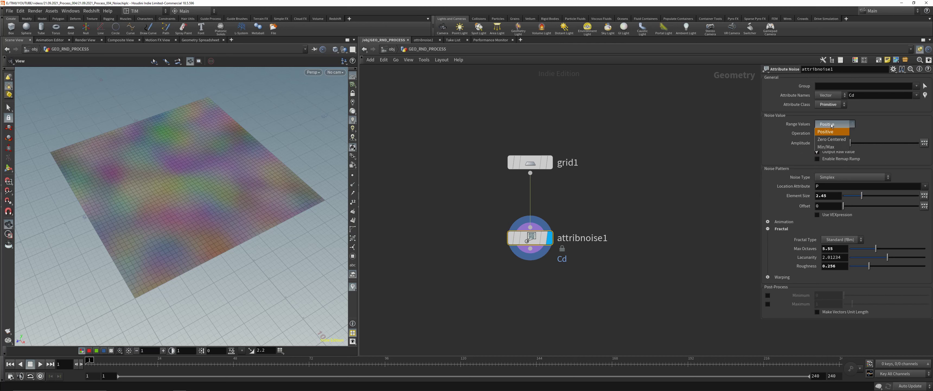
{"action": "left_click", "coordinate": [831, 125]}
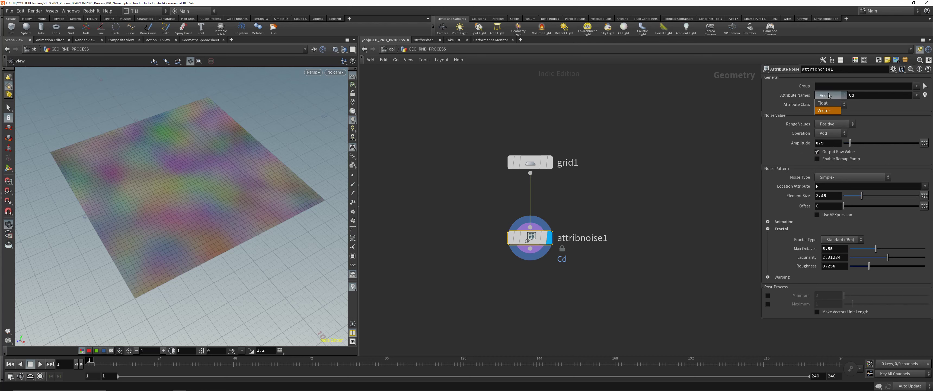
Change the noise node's target attribute name to noise, keeping the Vector type
{"action": "double_click", "coordinate": [854, 95]}
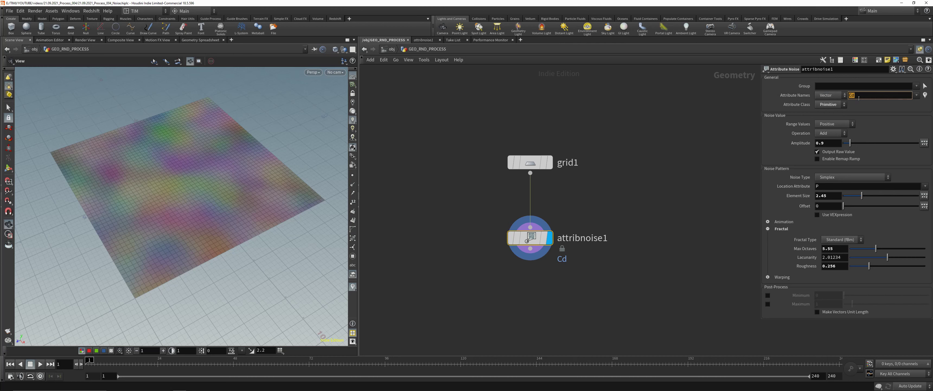
{"action": "key", "text": "BackSpace"}
{"action": "type", "text": "ise"}
{"action": "key", "text": "Return"}
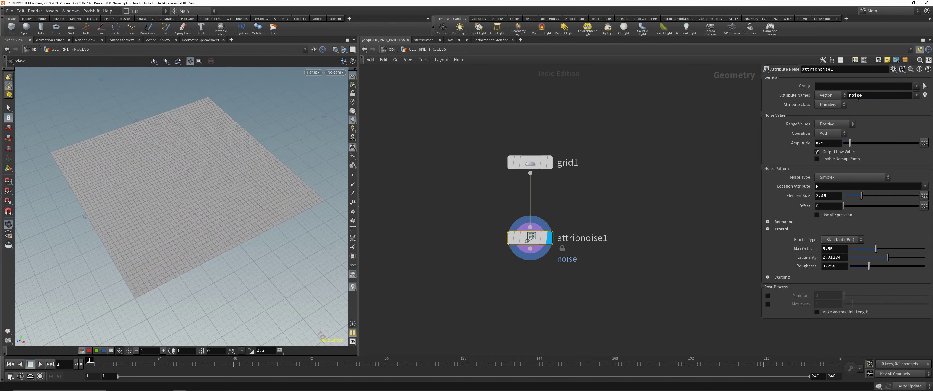
Inspect attribnoise1's attribute information and the primitive noise values in the geometry spreadsheet
{"action": "middle_click", "coordinate": [535, 239]}
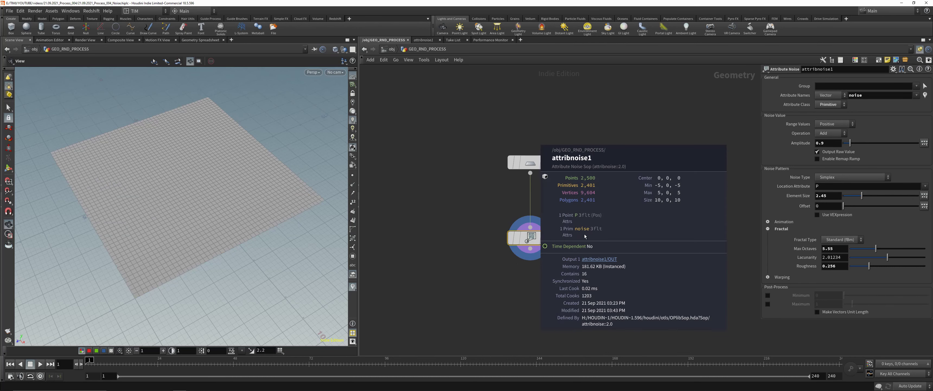
{"action": "left_click", "coordinate": [195, 40]}
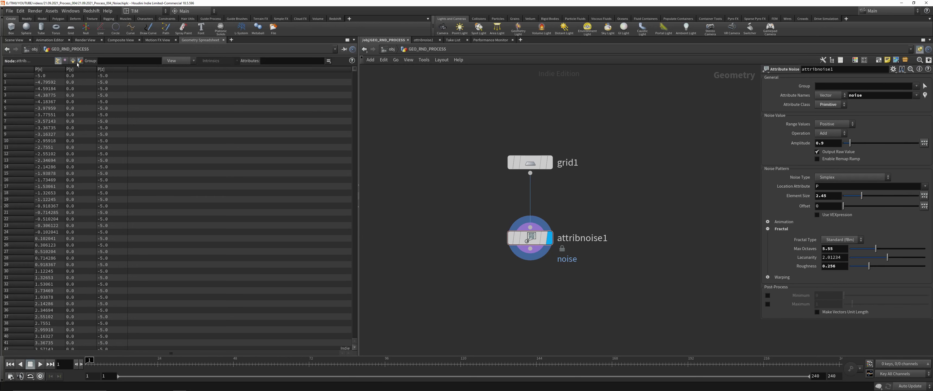
{"action": "left_click", "coordinate": [72, 60]}
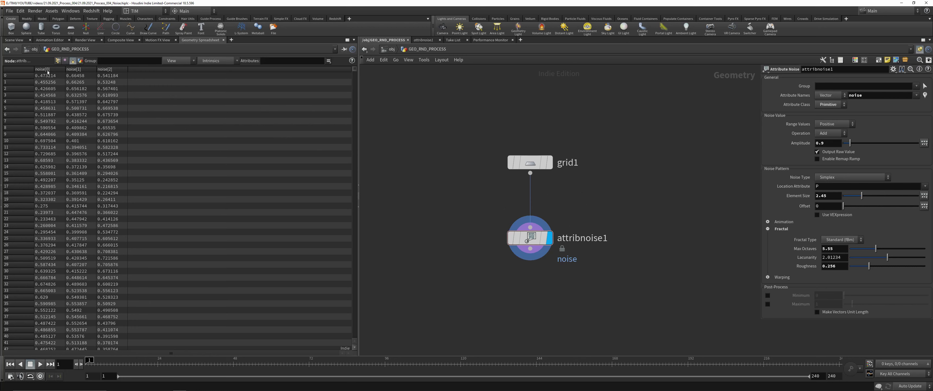
{"action": "left_click", "coordinate": [23, 40]}
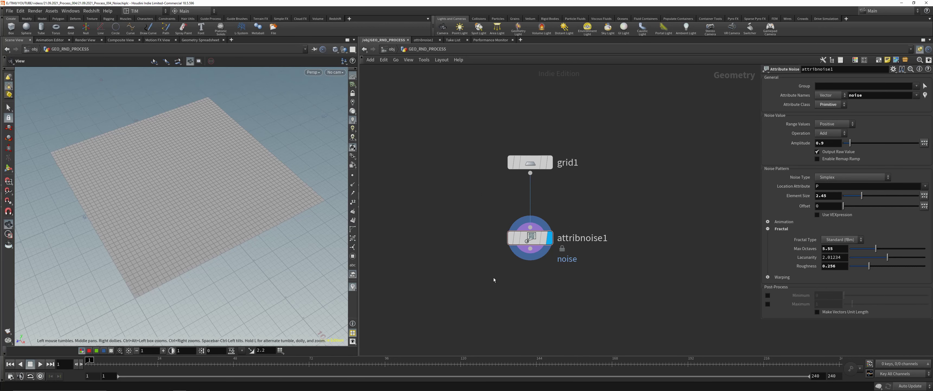
Visualize the primitive noise attribute in the viewport from attribnoise1's node information, and close the information window
{"action": "middle_click_drag", "start_coordinate": [494, 277], "coordinate": [479, 245]}
{"action": "mouse_move", "coordinate": [517, 208]}
{"action": "middle_click_drag", "start_coordinate": [517, 209], "coordinate": [516, 233]}
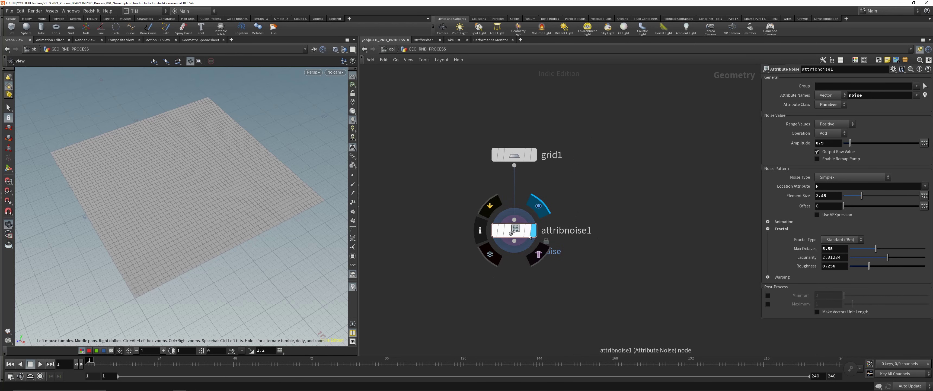
{"action": "left_click", "coordinate": [485, 232]}
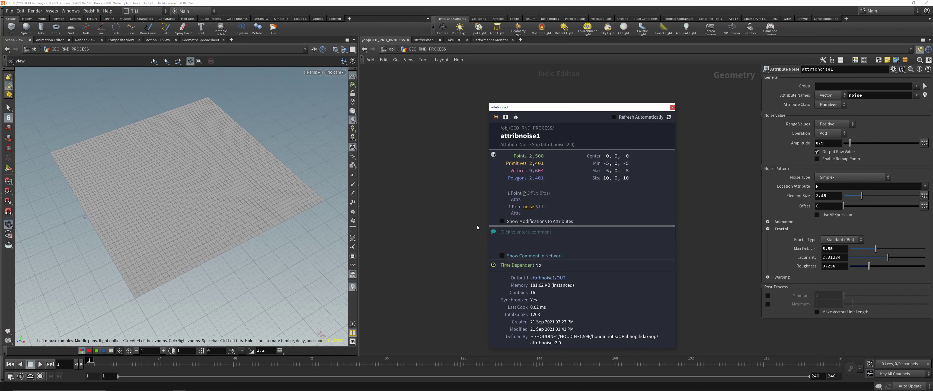
{"action": "left_click_drag", "start_coordinate": [630, 109], "coordinate": [696, 100]}
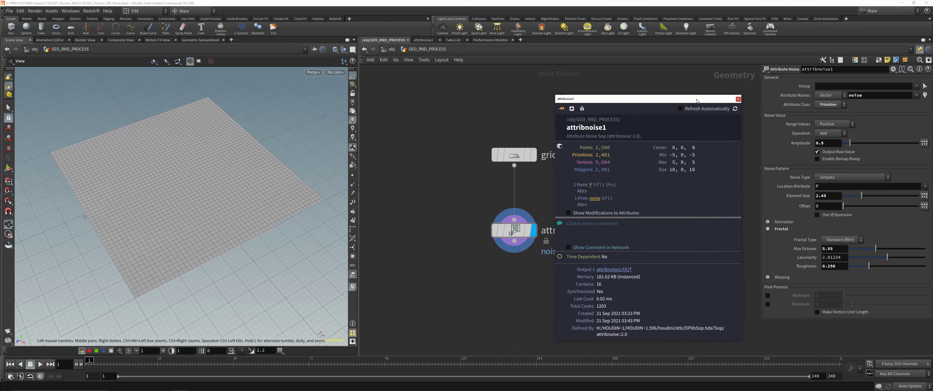
{"action": "left_click", "coordinate": [594, 198]}
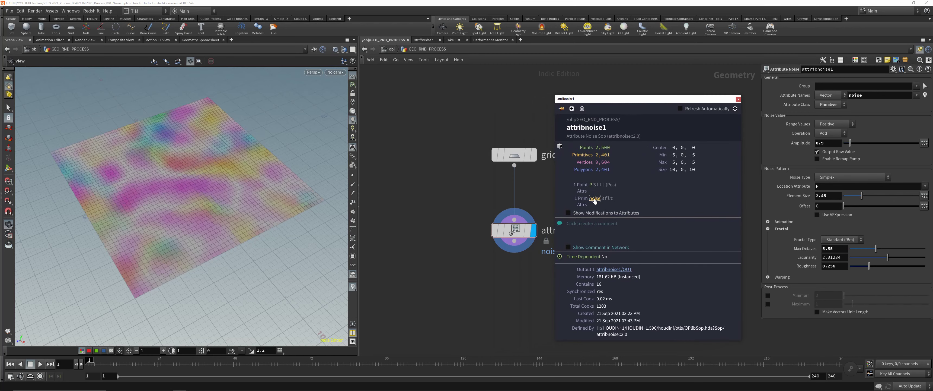
{"action": "left_click", "coordinate": [738, 100]}
Set the noise offset to 13.2 with the visualized grid in view
{"action": "left_click_drag", "start_coordinate": [218, 204], "coordinate": [227, 199]}
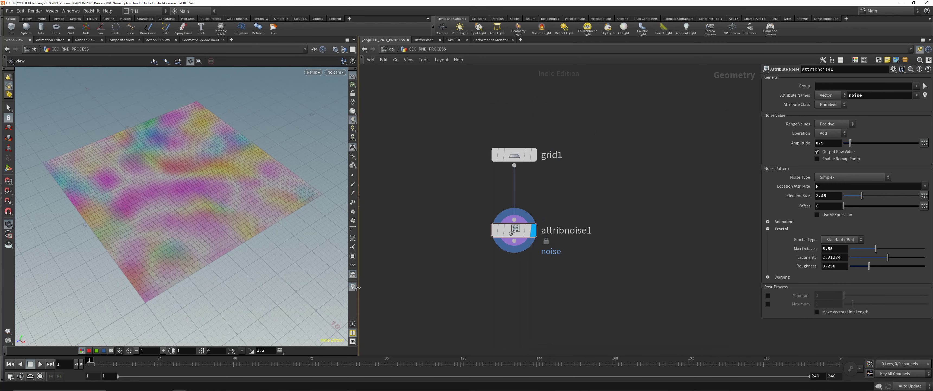
{"action": "right_click", "coordinate": [353, 287]}
{"action": "middle_click_drag", "start_coordinate": [182, 222], "coordinate": [185, 228]}
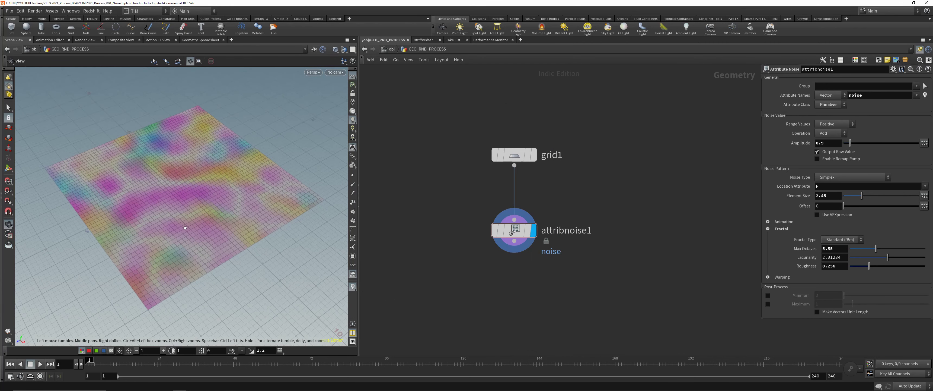
{"action": "left_click_drag", "start_coordinate": [843, 205], "coordinate": [863, 206]}
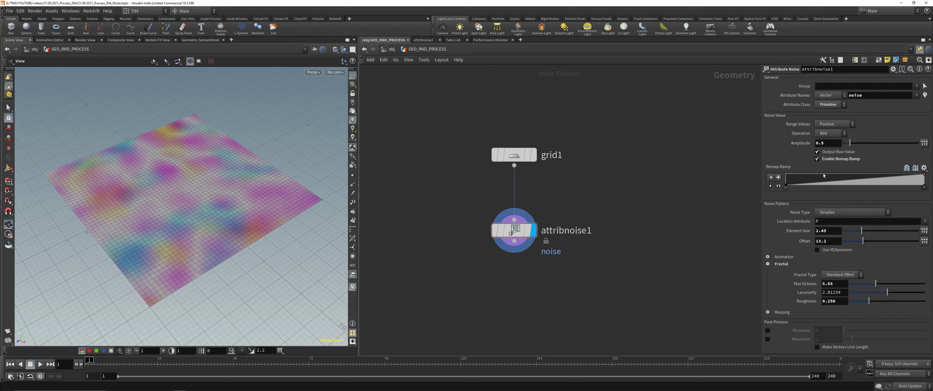
Turn off the remap ramp and check the per-axis amplitude scale without changing it
{"action": "left_click", "coordinate": [827, 160]}
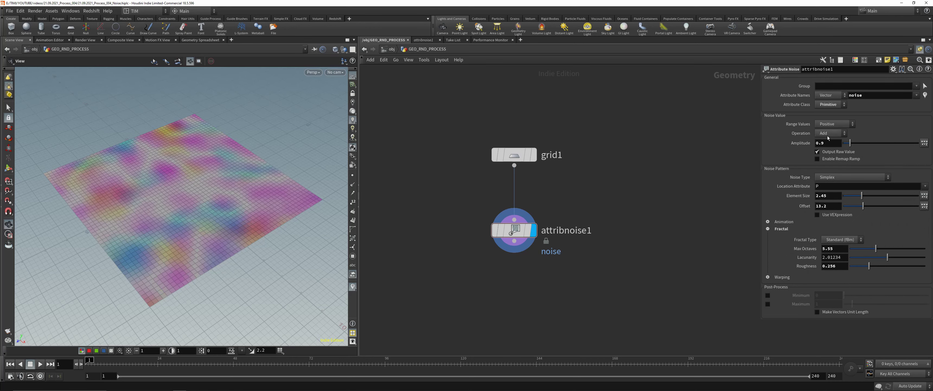
{"action": "left_click", "coordinate": [924, 143]}
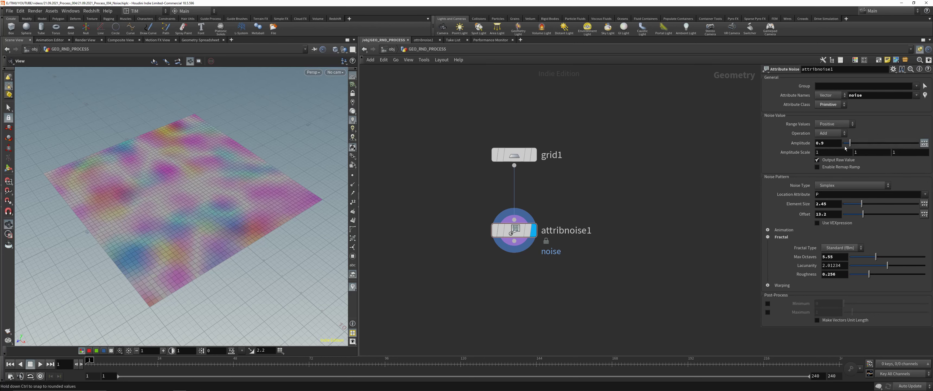
{"action": "left_click", "coordinate": [925, 143]}
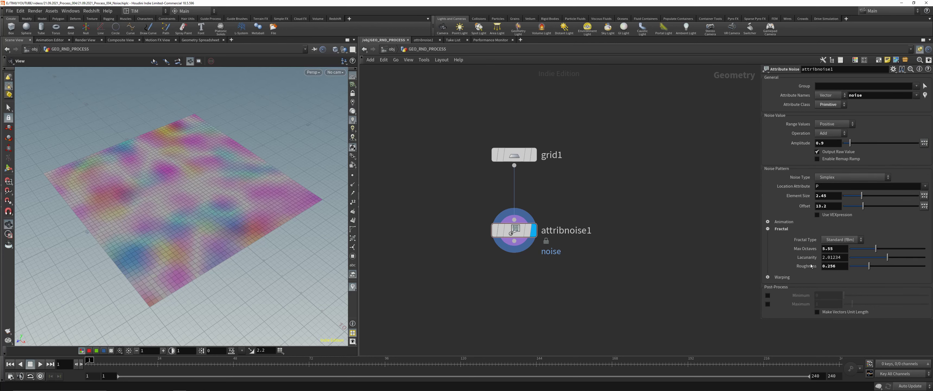
Set the Lattice Warp to a slightly negative value and enable the Minimum limit in the noise post-processing
{"action": "left_click", "coordinate": [768, 277]}
{"action": "mouse_move", "coordinate": [884, 287]}
{"action": "left_mouse_down"}
{"action": "mouse_move", "coordinate": [854, 291]}
{"action": "mouse_move", "coordinate": [896, 280]}
{"action": "mouse_move", "coordinate": [881, 286]}
{"action": "left_mouse_up"}
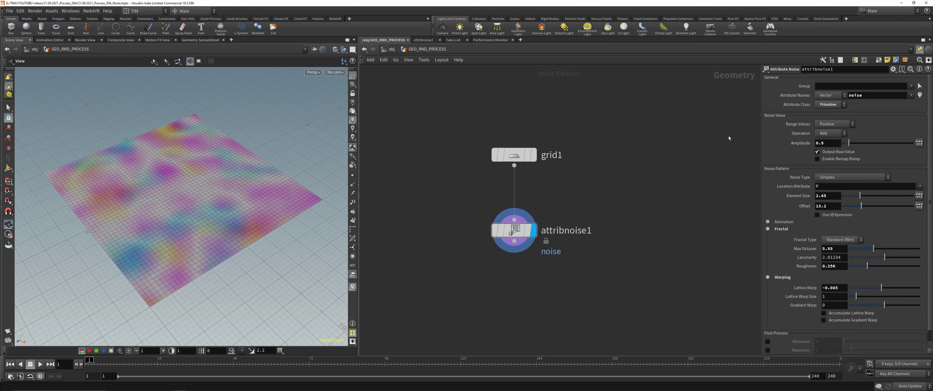
{"action": "scroll", "coordinate": [782, 296], "scroll_direction": "down", "scroll_amount": 1}
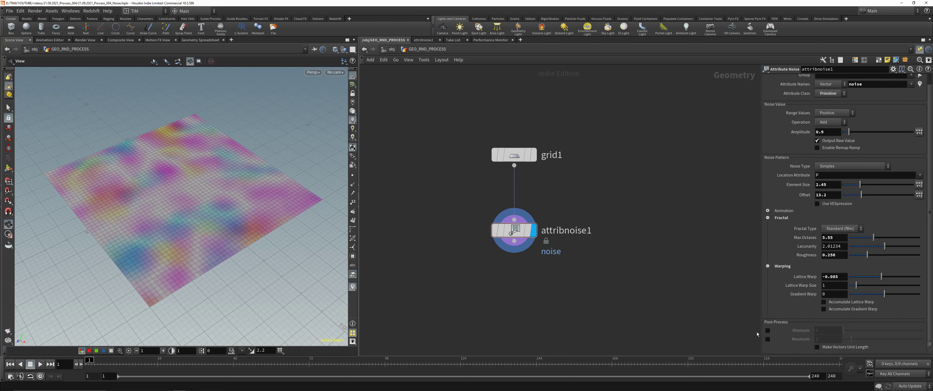
{"action": "left_click", "coordinate": [767, 329]}
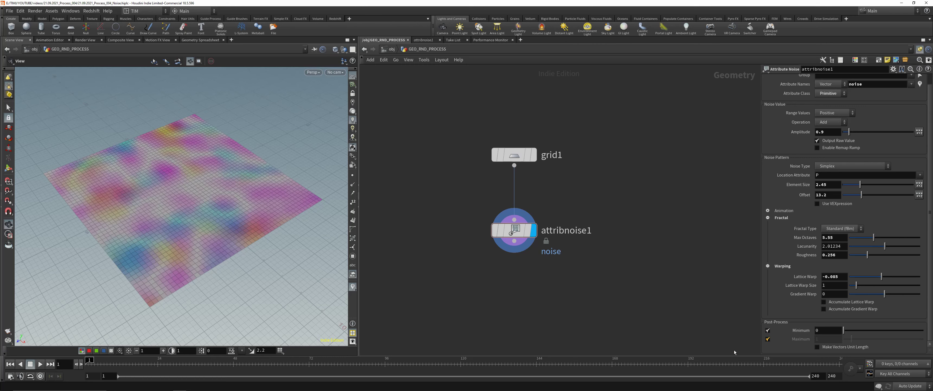
Enable the Maximum limit in the noise post-processing and check the noise values sorted by component in the geometry spreadsheet
{"action": "left_click", "coordinate": [767, 338]}
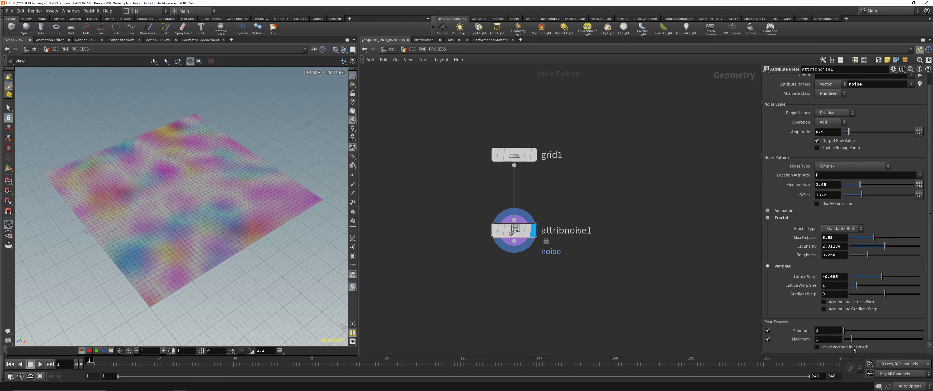
{"action": "left_click", "coordinate": [200, 40]}
{"action": "left_click", "coordinate": [109, 71]}
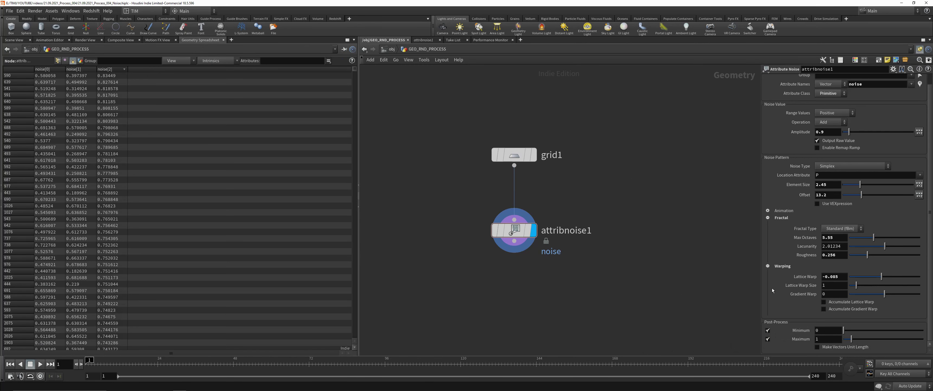
Try a higher Maximum limit, reset it to 1, and turn off both the Minimum and Maximum limits with the grid in view
{"action": "left_click_drag", "start_coordinate": [851, 338], "coordinate": [868, 339]}
{"action": "left_click", "coordinate": [824, 339]}
{"action": "type", "text": "1"}
{"action": "key", "text": "Return"}
{"action": "left_click", "coordinate": [827, 348]}
{"action": "left_click", "coordinate": [6, 39]}
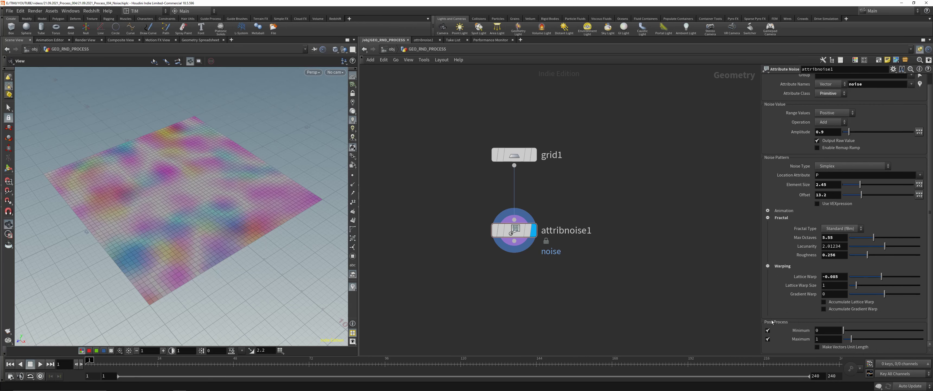
{"action": "left_click", "coordinate": [768, 330]}
{"action": "left_click", "coordinate": [768, 338]}
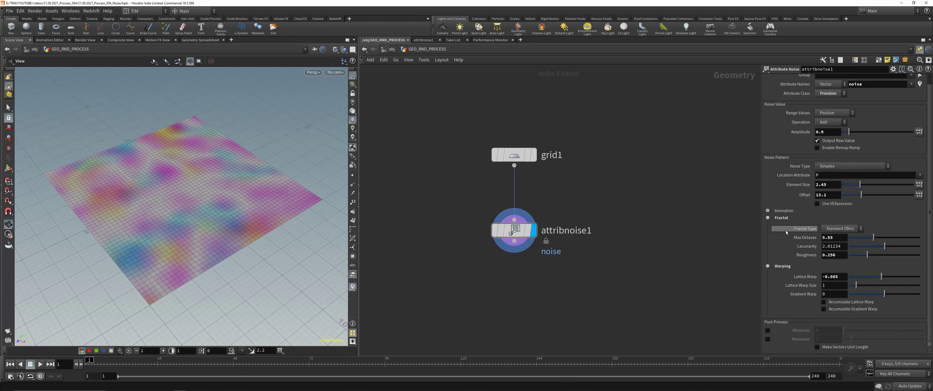
Preview Animate Noise by playing the timeline from the first frame, and turn the noise animation off again
{"action": "scroll", "coordinate": [827, 238], "scroll_direction": "up", "scroll_amount": 1}
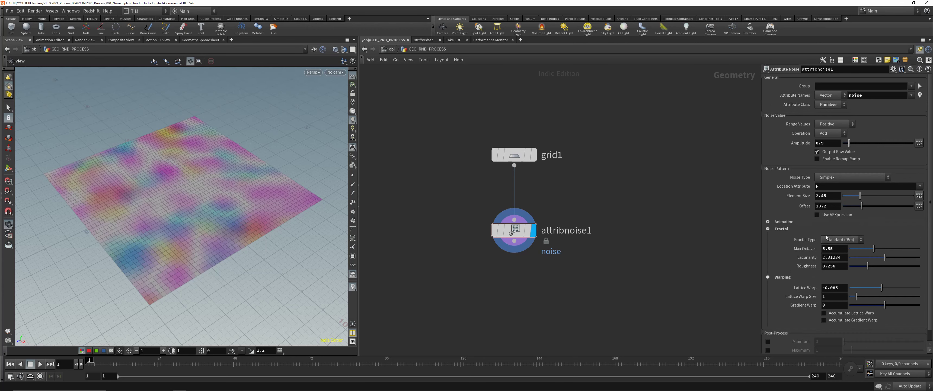
{"action": "left_click", "coordinate": [767, 221]}
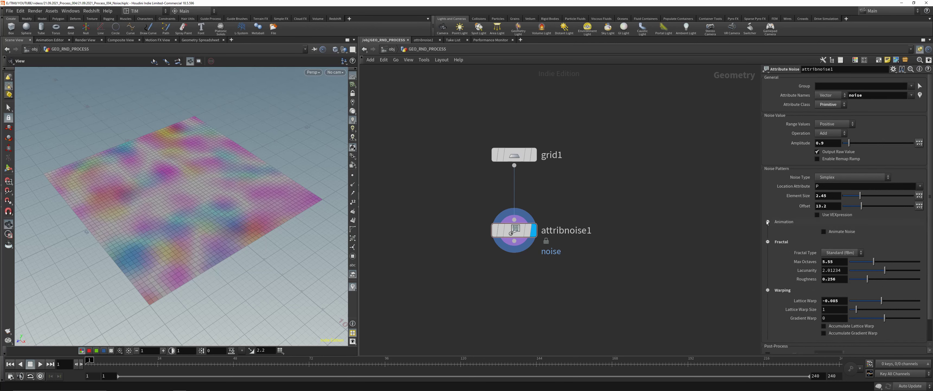
{"action": "left_click", "coordinate": [839, 231]}
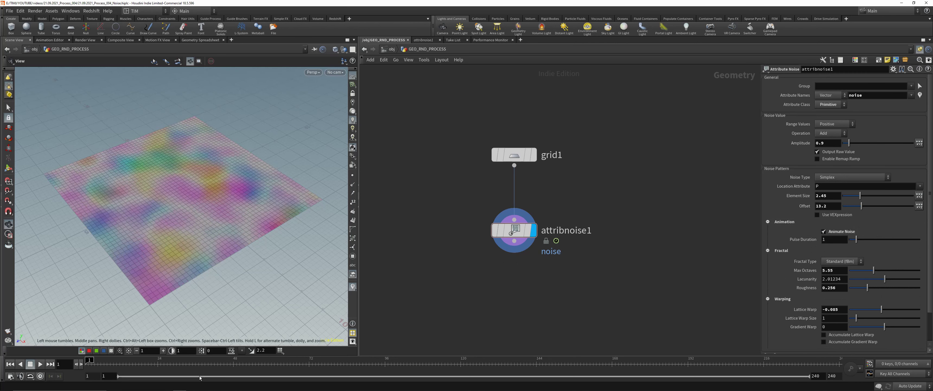
{"action": "left_click", "coordinate": [40, 364]}
{"action": "left_click", "coordinate": [10, 364]}
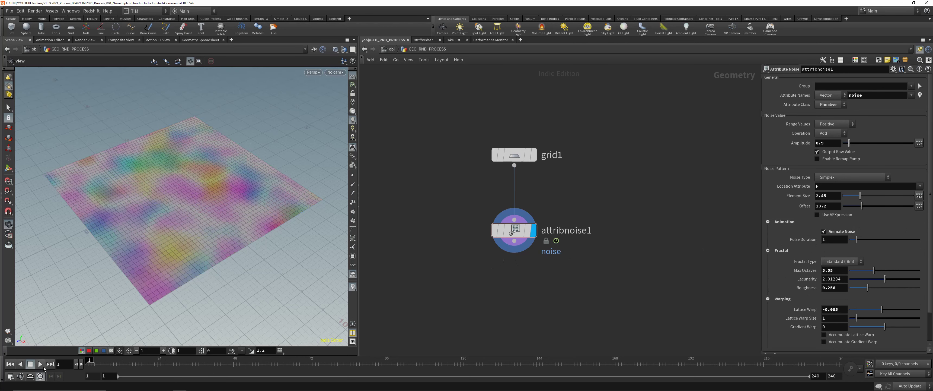
{"action": "left_click", "coordinate": [40, 364]}
{"action": "left_click_drag", "start_coordinate": [173, 194], "coordinate": [181, 203]}
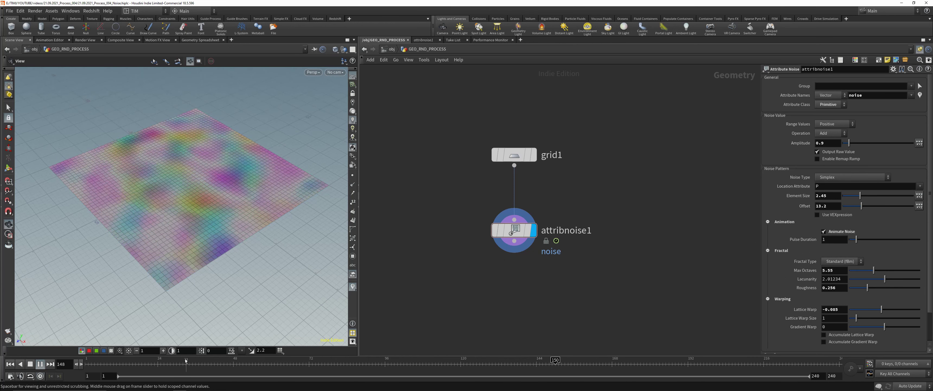
{"action": "left_click", "coordinate": [40, 363]}
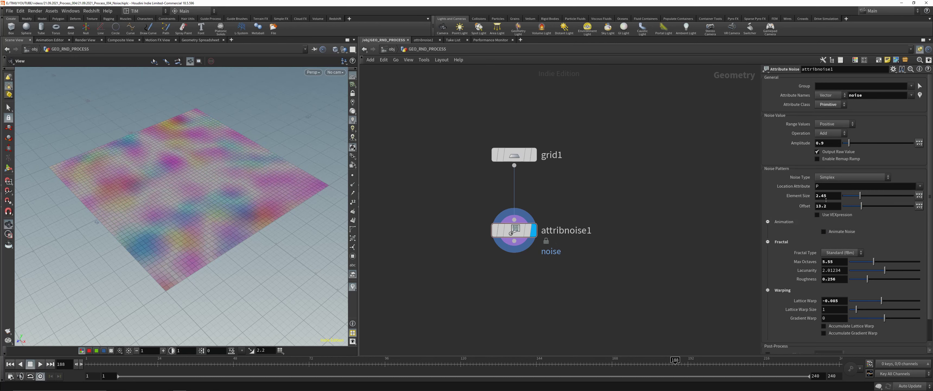
Try the noise types Value Noise Fast, Perlin Flow and Worley/Cellular Manhattan F1 on the grid
{"action": "left_click", "coordinate": [836, 177]}
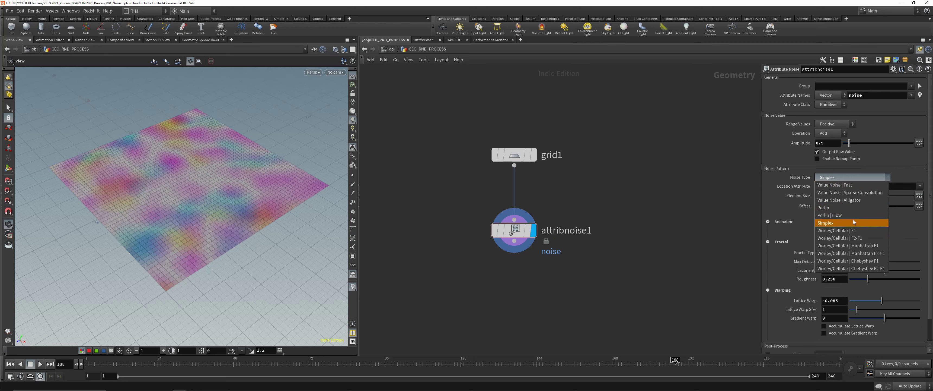
{"action": "left_click", "coordinate": [839, 185]}
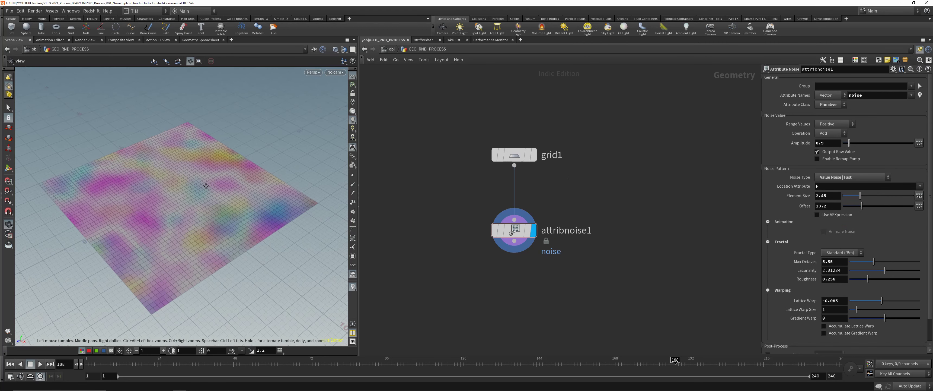
{"action": "left_click", "coordinate": [836, 177]}
{"action": "left_click", "coordinate": [829, 215]}
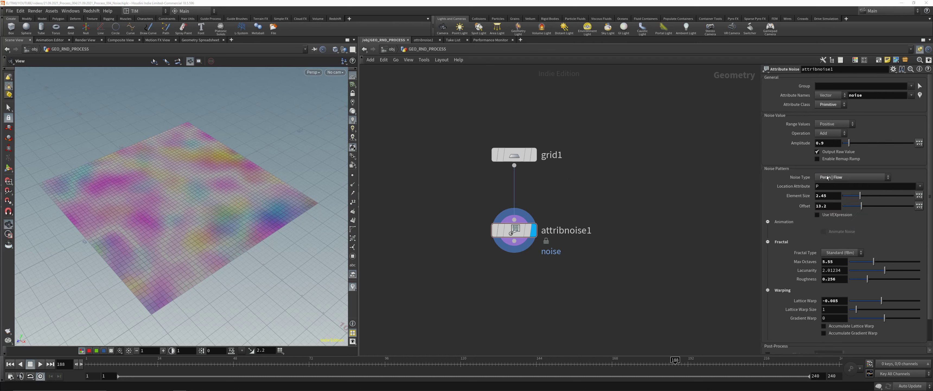
{"action": "left_click", "coordinate": [840, 177]}
{"action": "left_click", "coordinate": [846, 253]}
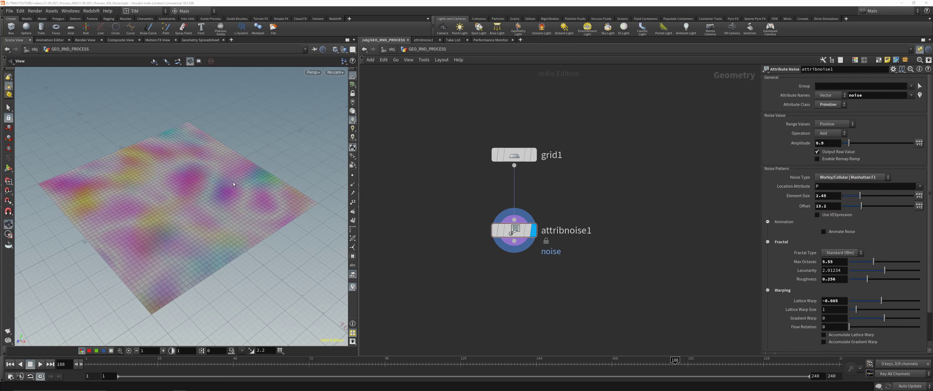
Increase the resolution of grid1 to 250 rows and 250 columns
{"action": "left_click", "coordinate": [515, 155]}
{"action": "double_click", "coordinate": [869, 131]}
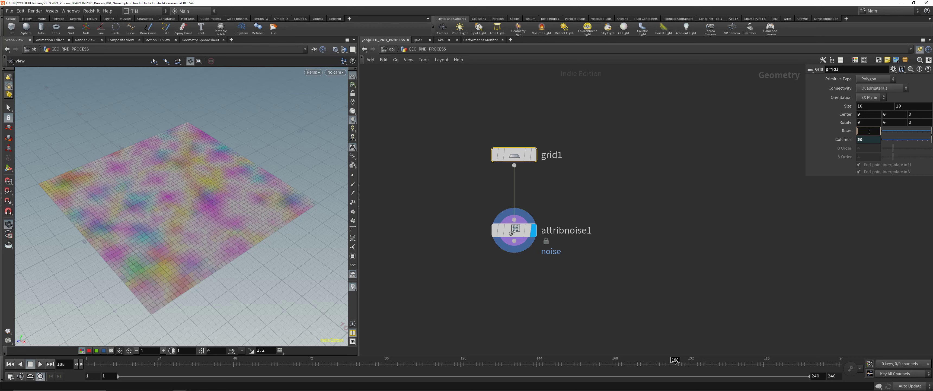
{"action": "type", "text": "250"}
{"action": "key", "text": "Return"}
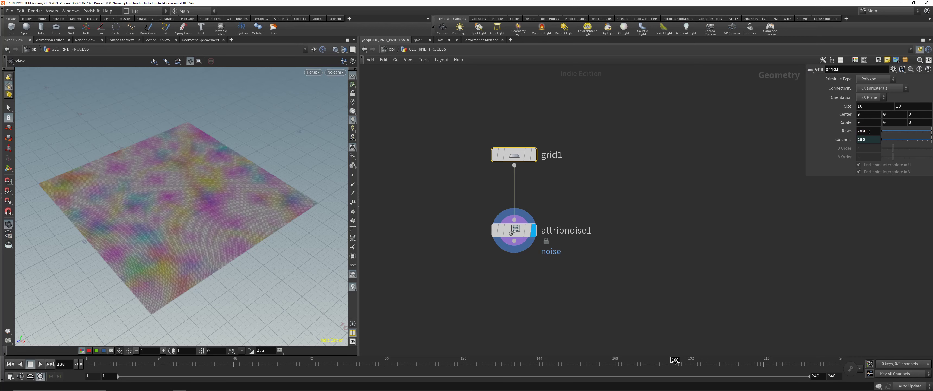
Select attribnoise1 again and switch the viewport display to Smooth Shaded to view the grid without wireframe
{"action": "left_click_drag", "start_coordinate": [457, 199], "coordinate": [536, 237]}
{"action": "left_click", "coordinate": [336, 50]}
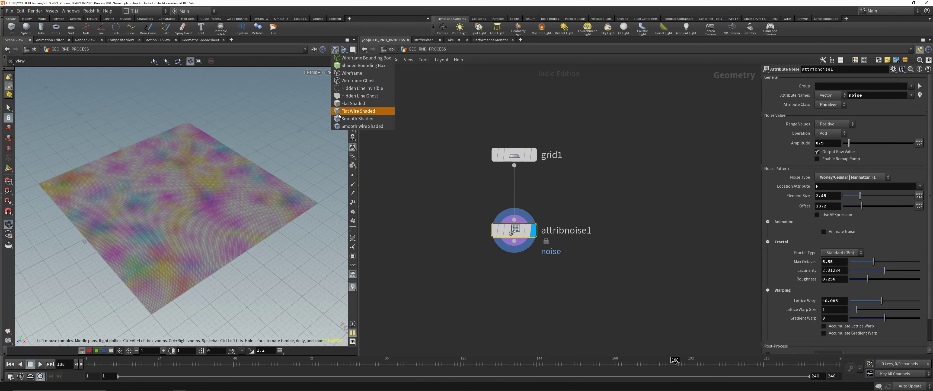
{"action": "left_click", "coordinate": [353, 119]}
{"action": "left_click_drag", "start_coordinate": [283, 166], "coordinate": [210, 228]}
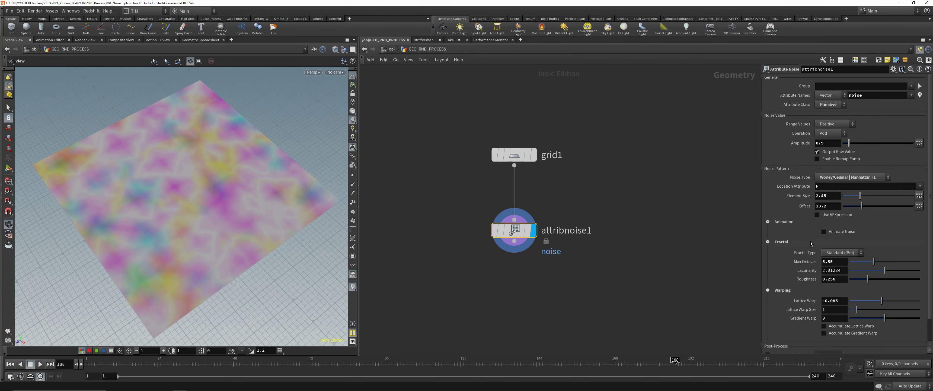
Compare the Worley/Cellular noise types Manhattan F2-F1, Chebyshev F1 and Chebyshev F2-F1 on the grid
{"action": "left_click", "coordinate": [865, 181]}
{"action": "left_click", "coordinate": [848, 241]}
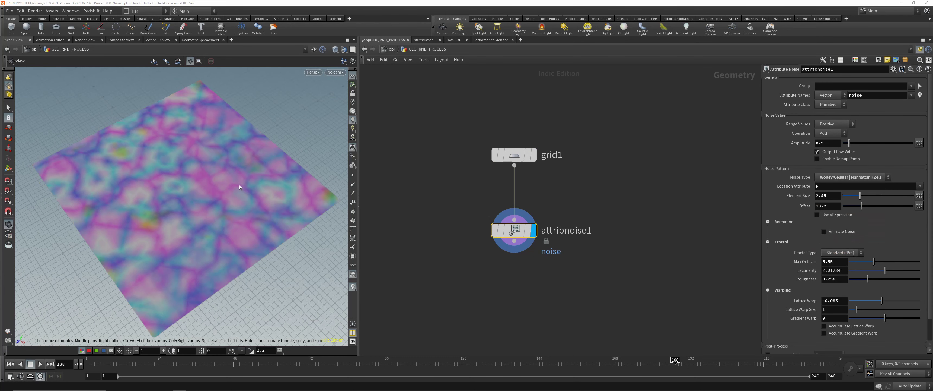
{"action": "left_click_drag", "start_coordinate": [239, 184], "coordinate": [229, 181]}
{"action": "left_click", "coordinate": [861, 177]}
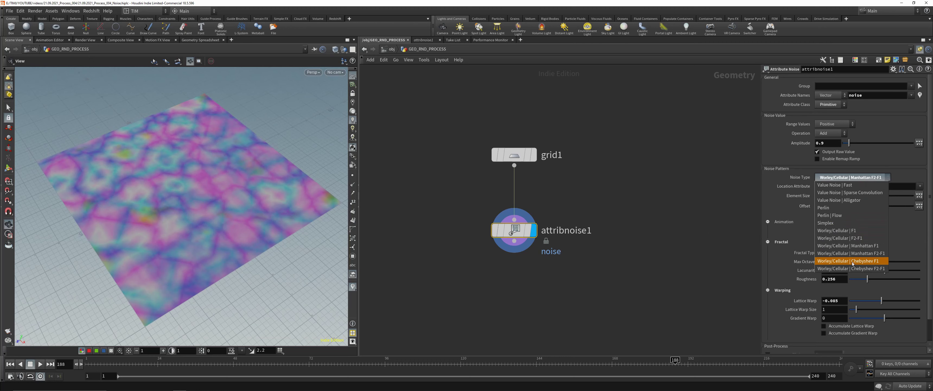
{"action": "left_click", "coordinate": [854, 261]}
{"action": "left_click_drag", "start_coordinate": [227, 157], "coordinate": [191, 173]}
{"action": "left_click", "coordinate": [859, 177]}
{"action": "left_click", "coordinate": [851, 268]}
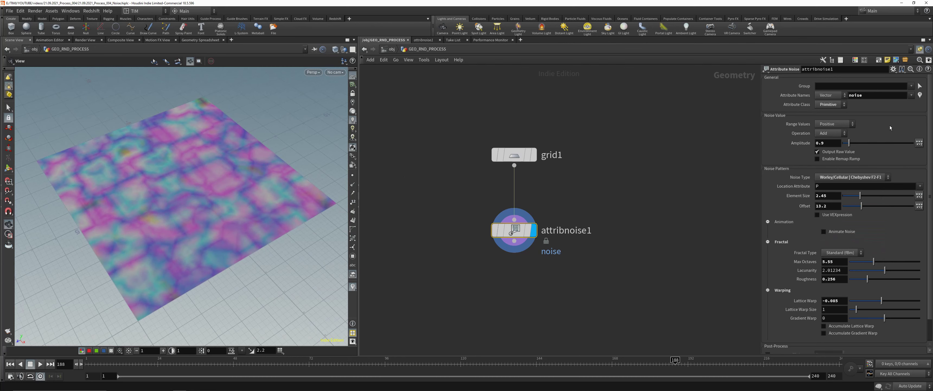
Compare Float and Vector as the type of the noise attribute, and leave it set to Float
{"action": "left_click", "coordinate": [831, 95]}
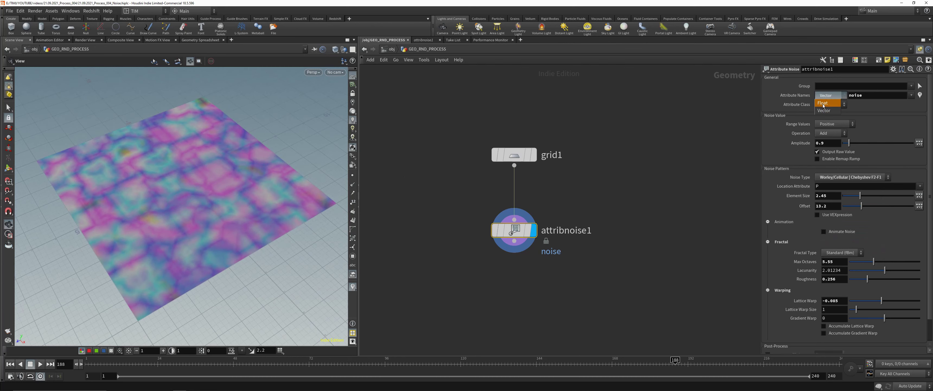
{"action": "left_click", "coordinate": [827, 95]}
{"action": "left_click", "coordinate": [832, 95]}
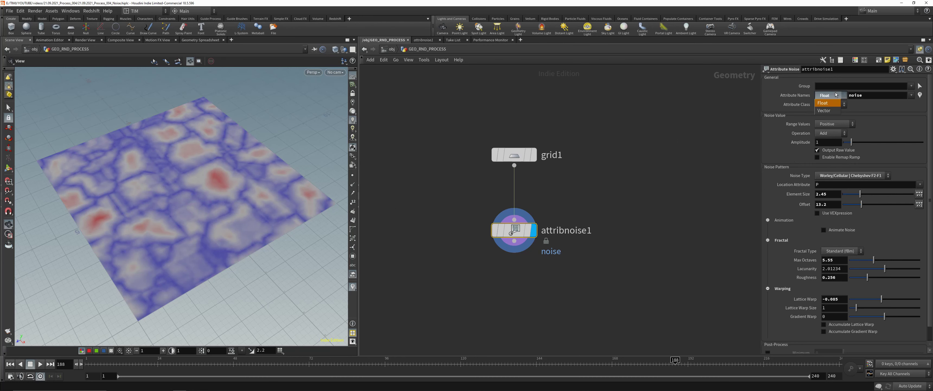
{"action": "left_click", "coordinate": [830, 104]}
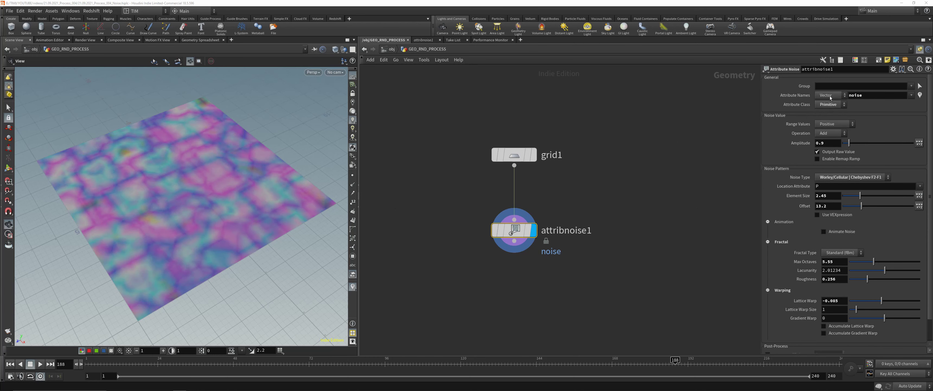
{"action": "left_click", "coordinate": [830, 96]}
{"action": "left_click", "coordinate": [827, 96]}
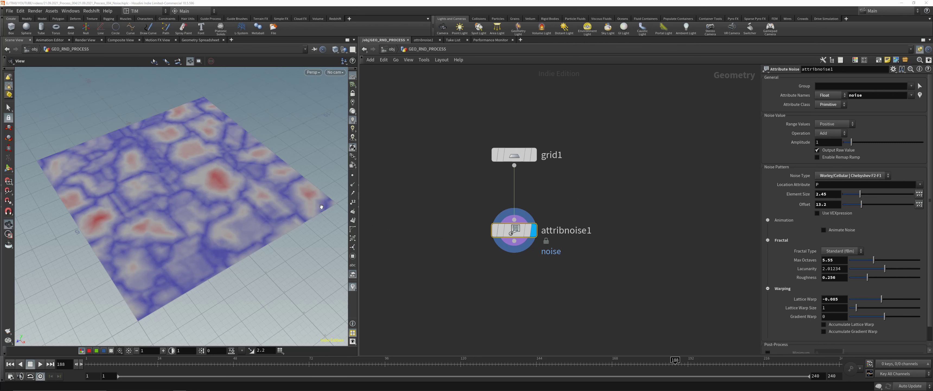
{"action": "left_click_drag", "start_coordinate": [238, 198], "coordinate": [240, 194]}
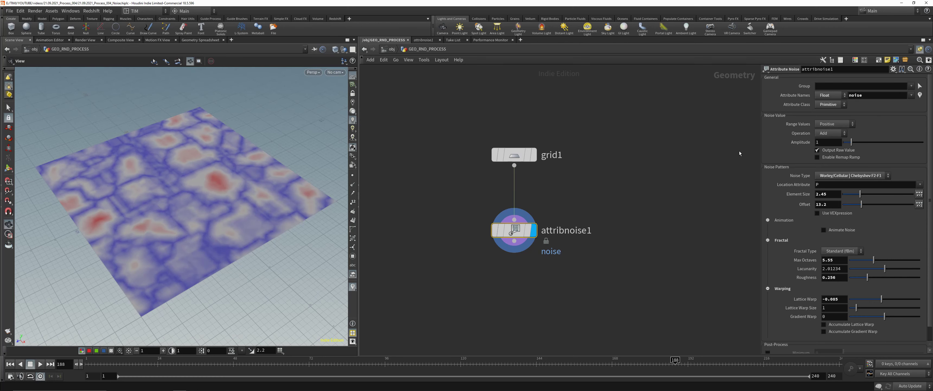
Enable the Minimum and Maximum limits at 0 and 1, and check the float noise values in the geometry spreadsheet
{"action": "scroll", "coordinate": [774, 329], "scroll_direction": "down", "scroll_amount": 1}
{"action": "left_click", "coordinate": [768, 345]}
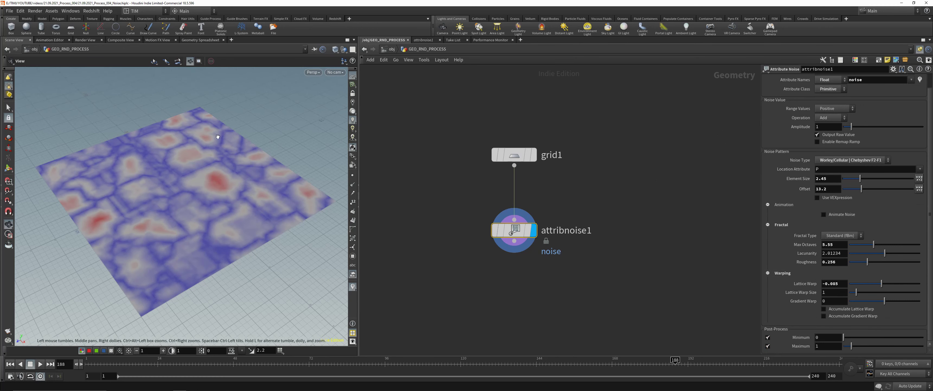
{"action": "left_click", "coordinate": [192, 40]}
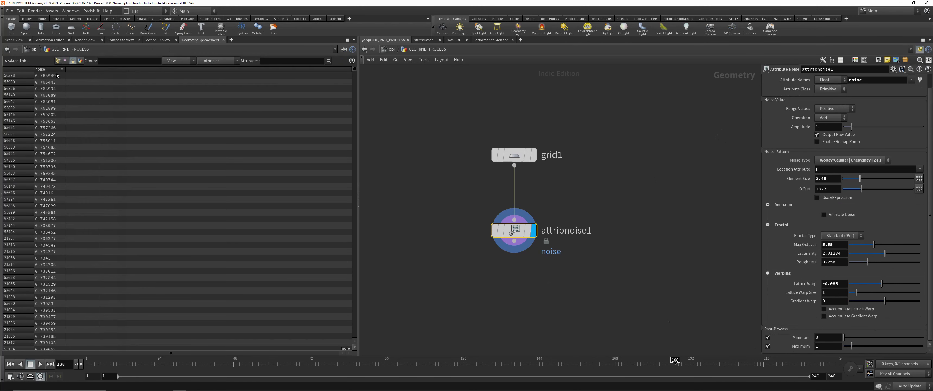
{"action": "left_click", "coordinate": [14, 40]}
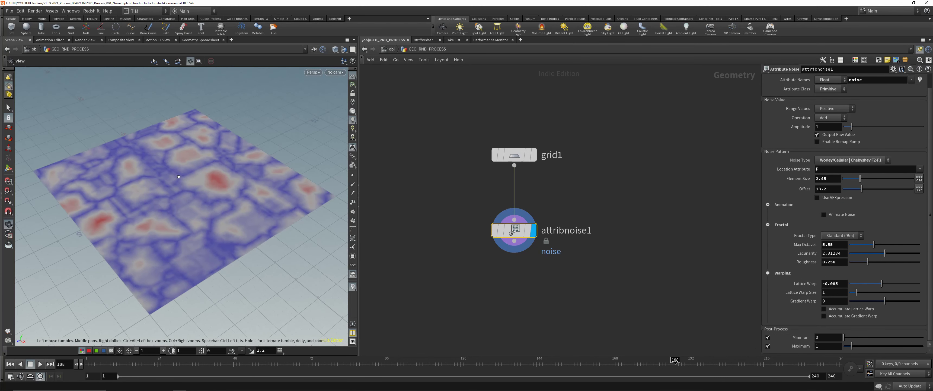
Compare further Worley/Cellular noise types, including Manhattan F2-F1 and F2-F1, and settle on Worley/Cellular F1
{"action": "left_click", "coordinate": [851, 160]}
{"action": "left_click", "coordinate": [851, 236]}
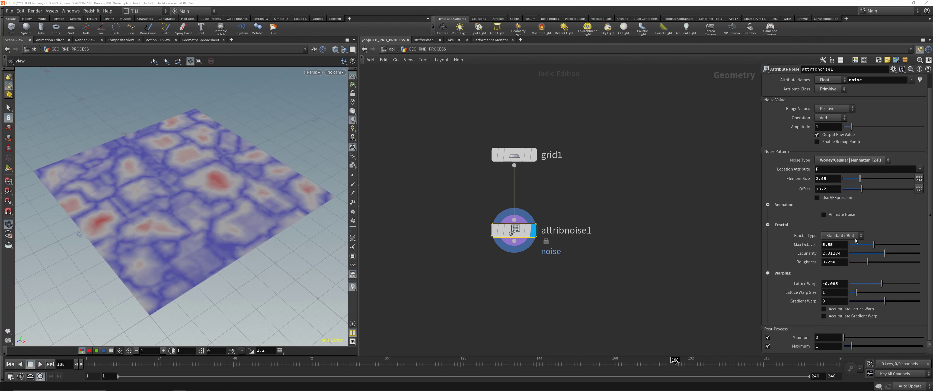
{"action": "left_click", "coordinate": [855, 236]}
{"action": "left_click", "coordinate": [853, 182]}
{"action": "left_click", "coordinate": [851, 160]}
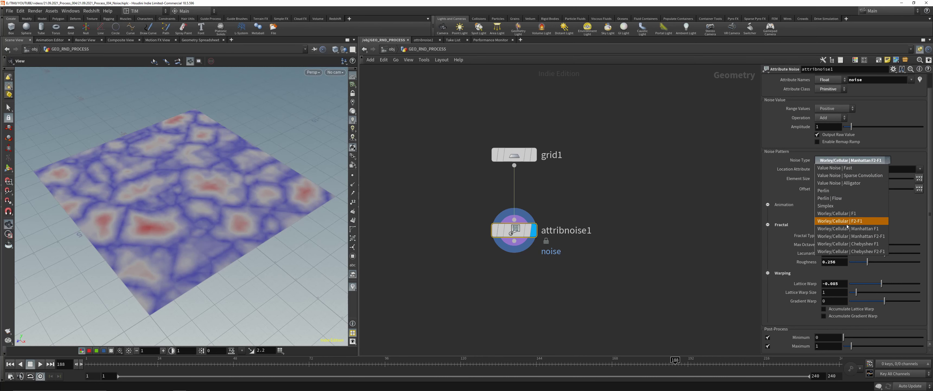
{"action": "left_click", "coordinate": [848, 228]}
{"action": "left_click", "coordinate": [851, 160]}
{"action": "left_click", "coordinate": [840, 221]}
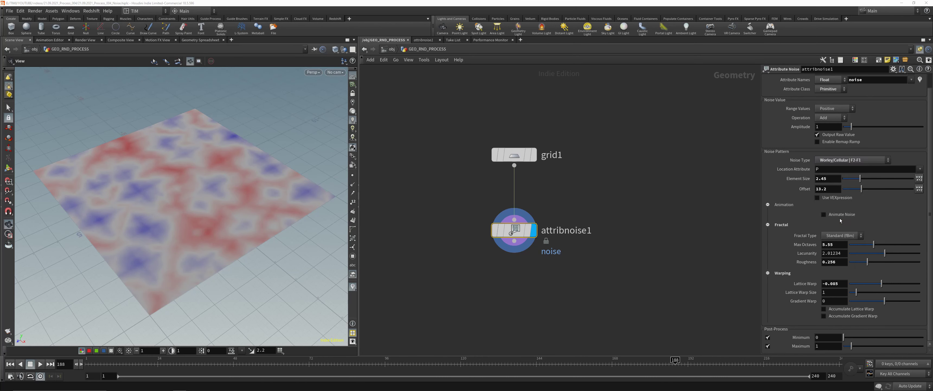
{"action": "left_click", "coordinate": [845, 163]}
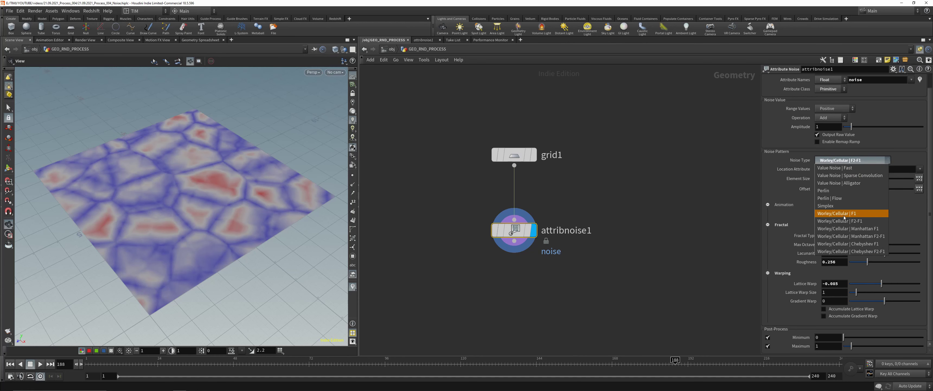
{"action": "left_click", "coordinate": [841, 215]}
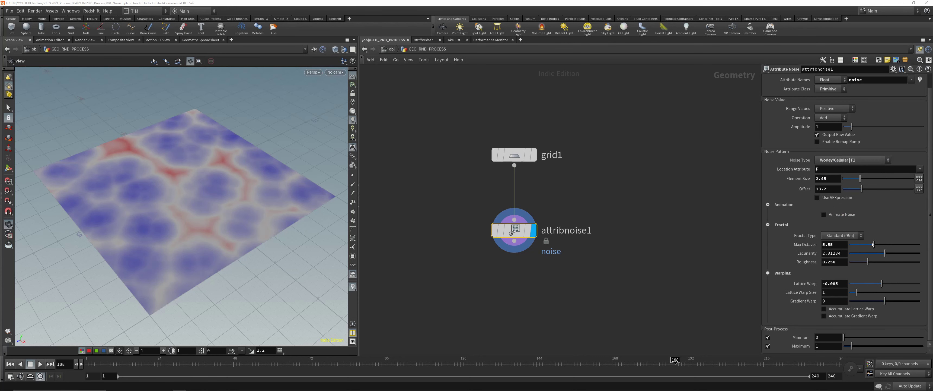
Set the attribute noise's Element Size to 1.77 and its Offset to 22.7
{"action": "mouse_move", "coordinate": [860, 182]}
{"action": "left_mouse_down"}
{"action": "mouse_move", "coordinate": [851, 183]}
{"action": "mouse_move", "coordinate": [875, 189]}
{"action": "left_mouse_up"}
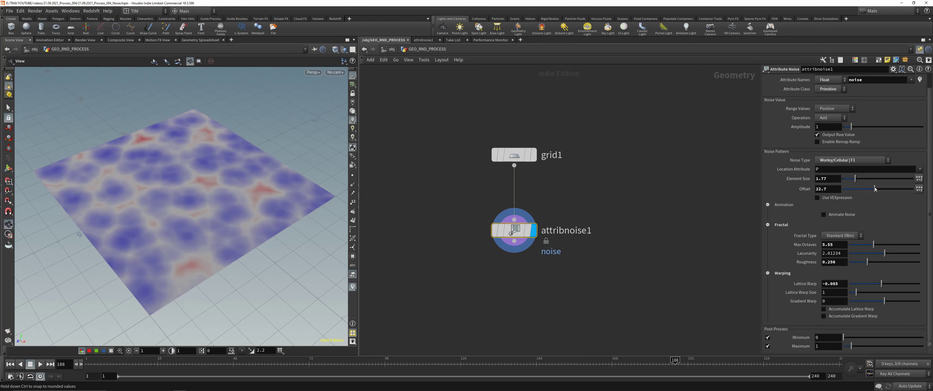
Play the timeline with Animate Noise enabled, then disable the animation and save the scene
{"action": "left_click", "coordinate": [823, 214]}
{"action": "left_click", "coordinate": [40, 364]}
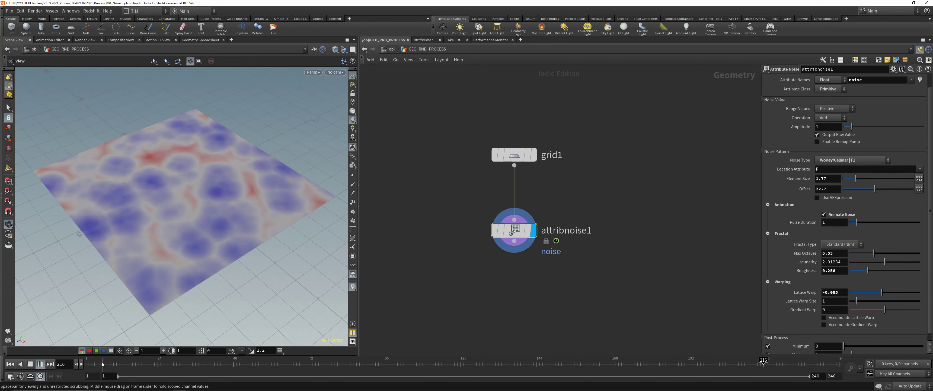
{"action": "left_click", "coordinate": [40, 363]}
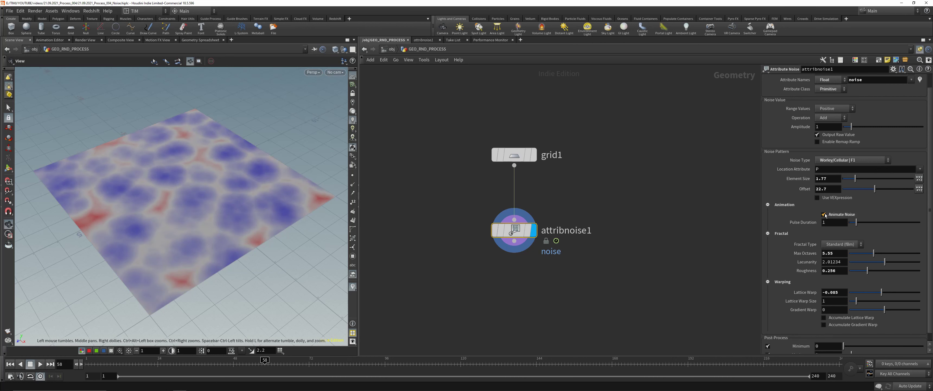
{"action": "left_click", "coordinate": [824, 214]}
{"action": "key", "text": "ctrl+s"}
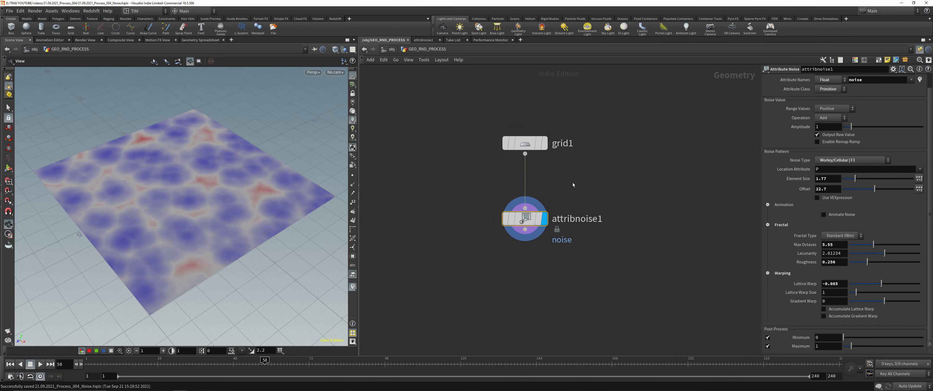
Set the Rows and Columns of grid1 to 50
{"action": "mouse_move", "coordinate": [312, 189]}
{"action": "right_mouse_down"}
{"action": "mouse_move", "coordinate": [256, 150]}
{"action": "mouse_move", "coordinate": [306, 201]}
{"action": "right_mouse_up"}
{"action": "left_click", "coordinate": [525, 143]}
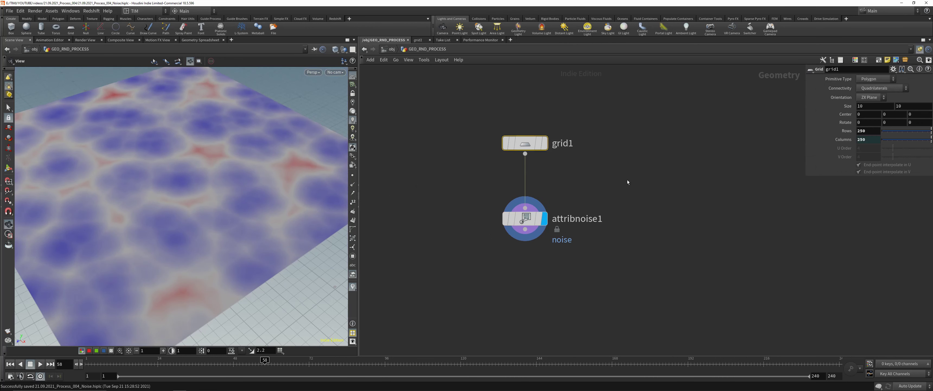
{"action": "double_click", "coordinate": [869, 131]}
{"action": "type", "text": "50"}
{"action": "key", "text": "Return"}
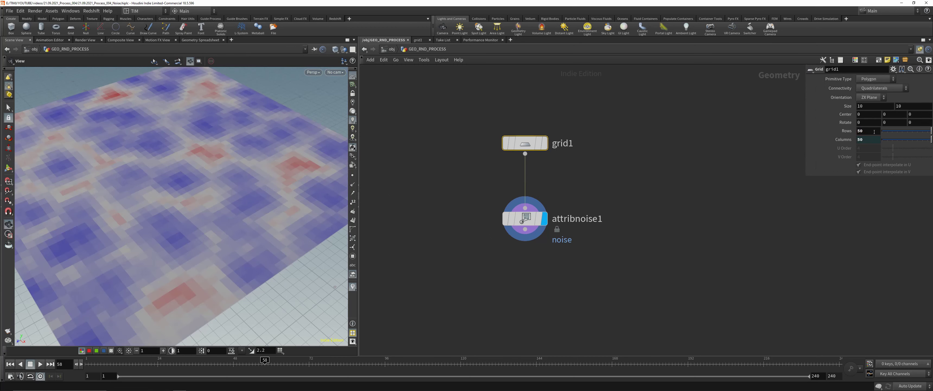
{"action": "right_click_drag", "start_coordinate": [144, 150], "coordinate": [232, 185]}
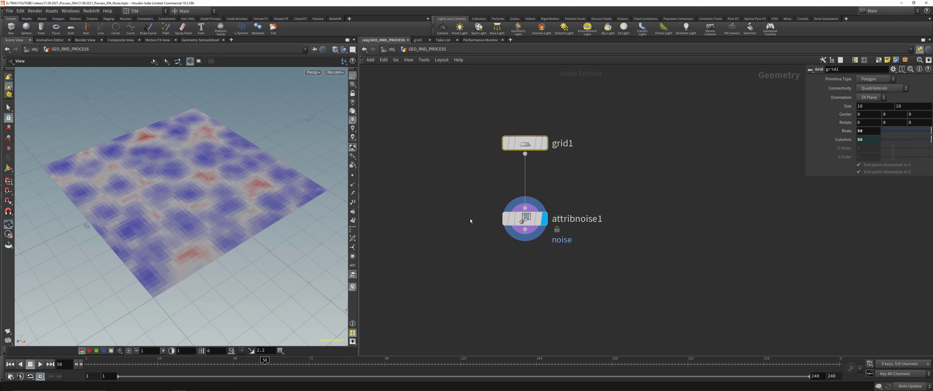
{"action": "middle_click_drag", "start_coordinate": [471, 214], "coordinate": [456, 167]}
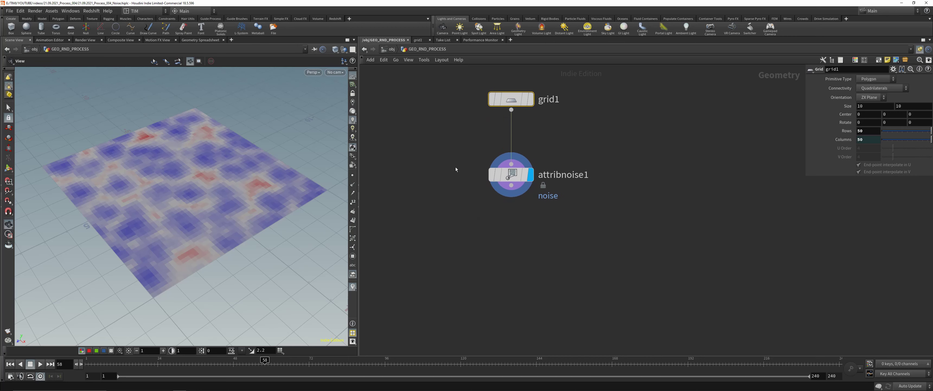
{"action": "scroll", "coordinate": [543, 242], "scroll_direction": "down", "scroll_amount": 1}
{"action": "scroll", "coordinate": [514, 219], "scroll_direction": "up", "scroll_amount": 1}
{"action": "middle_click_drag", "start_coordinate": [528, 210], "coordinate": [522, 223]}
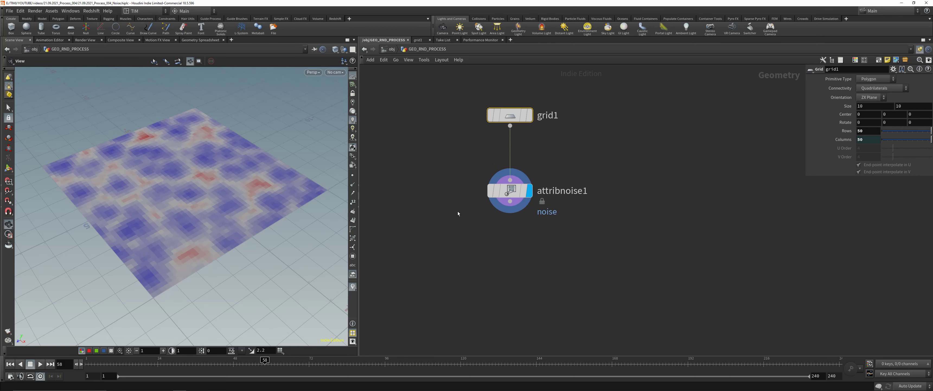
{"action": "left_click_drag", "start_coordinate": [458, 211], "coordinate": [544, 172]}
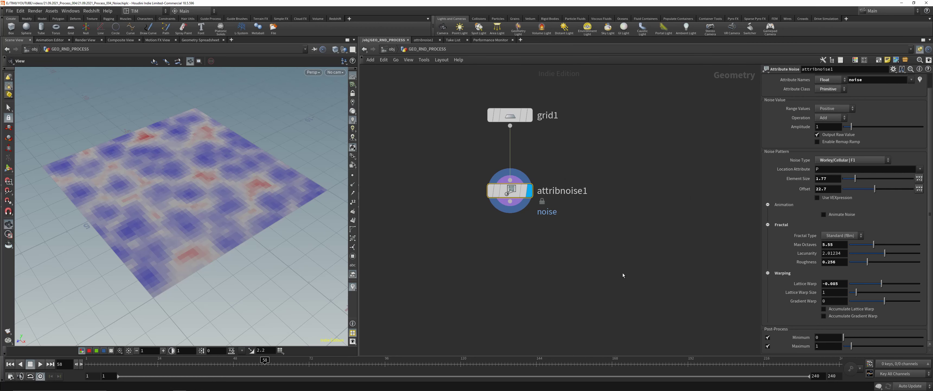
{"action": "left_click_drag", "start_coordinate": [437, 85], "coordinate": [532, 149]}
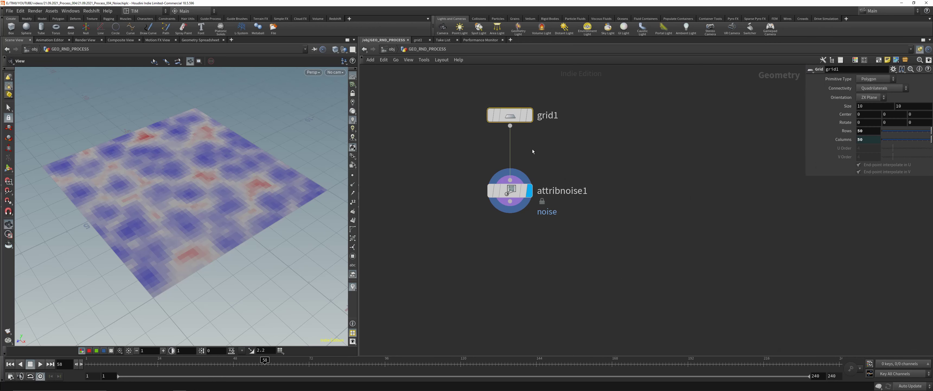
Review attribnoise1's noise values in the geometry spreadsheet, and disable its Minimum and Maximum limits
{"action": "left_click_drag", "start_coordinate": [615, 149], "coordinate": [463, 225]}
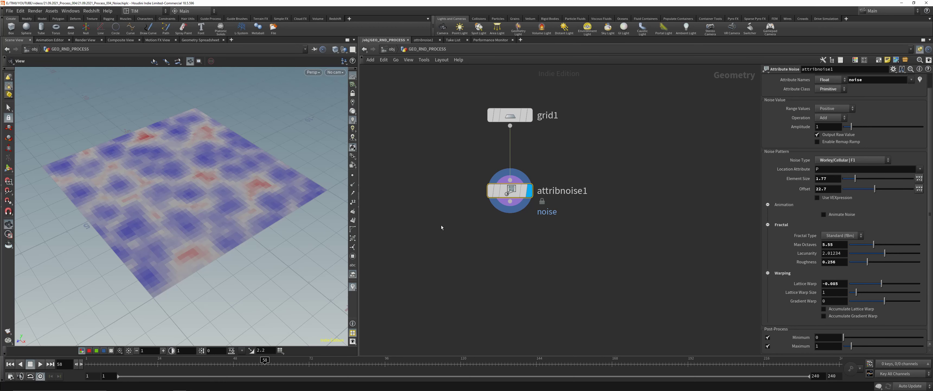
{"action": "left_click", "coordinate": [203, 40]}
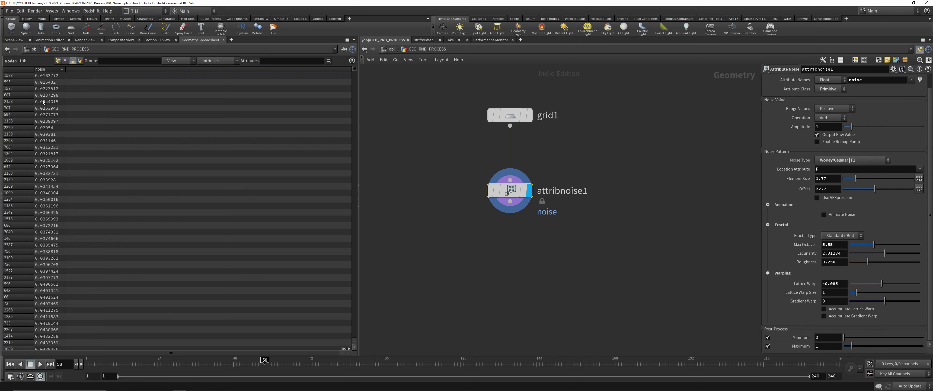
{"action": "left_click", "coordinate": [20, 39]}
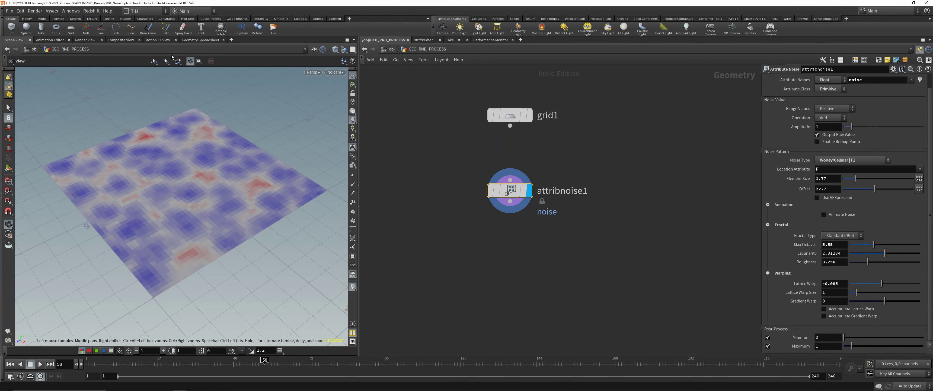
{"action": "left_click", "coordinate": [193, 40]}
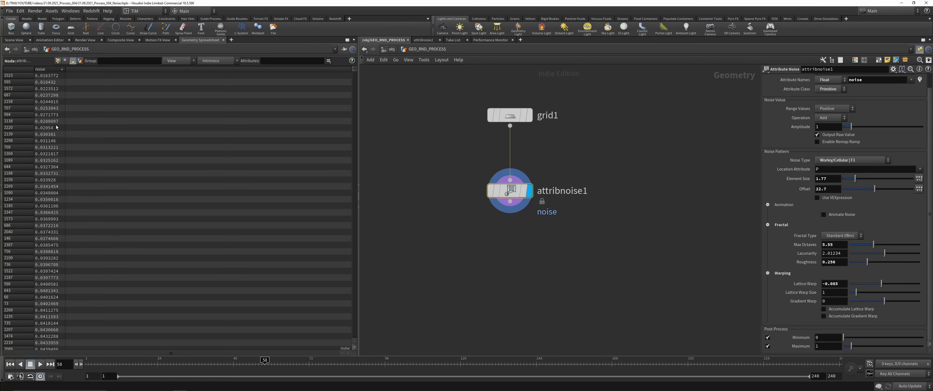
{"action": "left_click", "coordinate": [20, 41]}
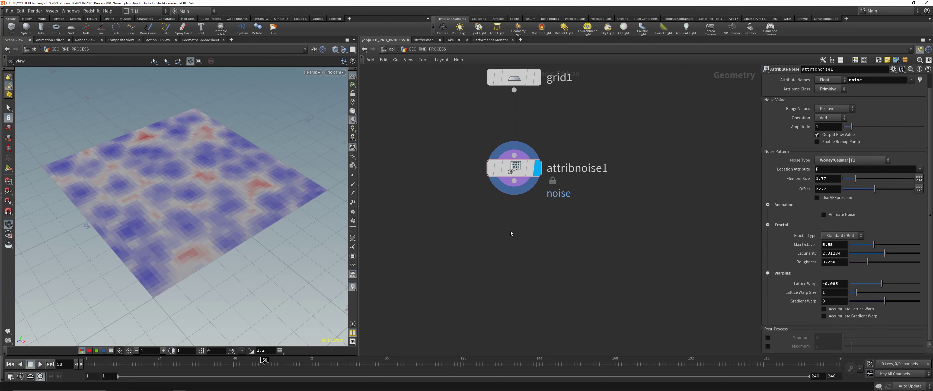
Add a PolyExtrude node fed by attribnoise1, using the rounded wiring style, and make it the displayed node
{"action": "key", "text": "Tab"}
{"action": "type", "text": "ex"}
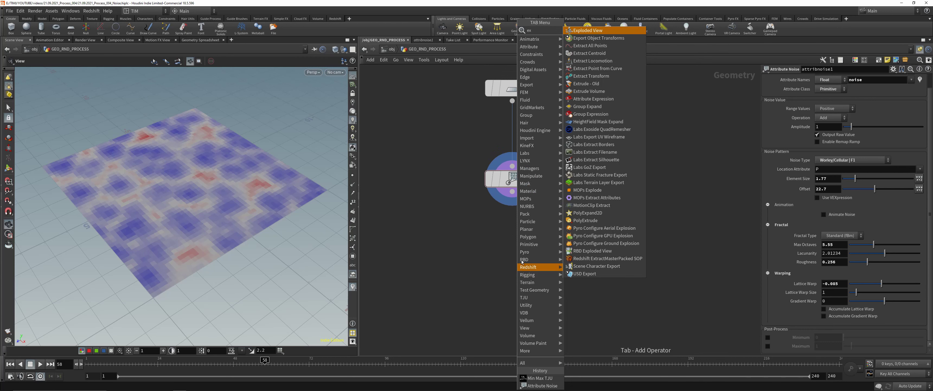
{"action": "left_click", "coordinate": [593, 220]}
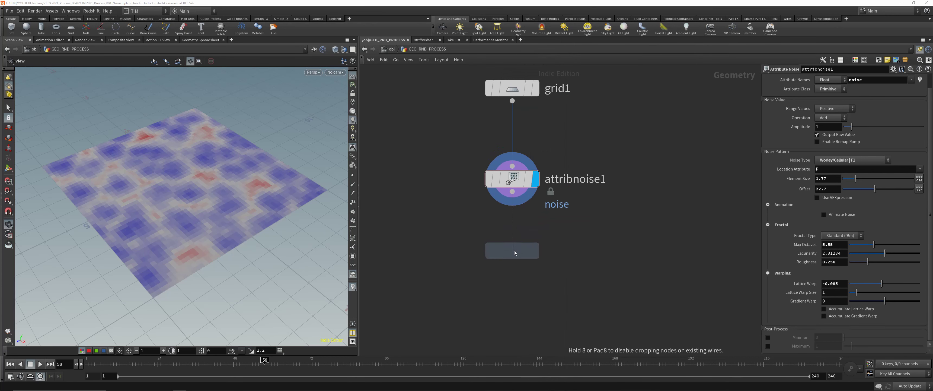
{"action": "key", "text": "shift+s"}
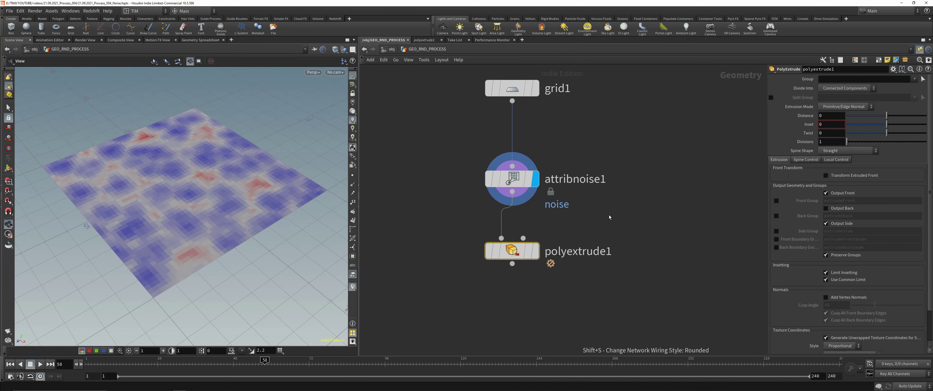
{"action": "key", "text": "r"}
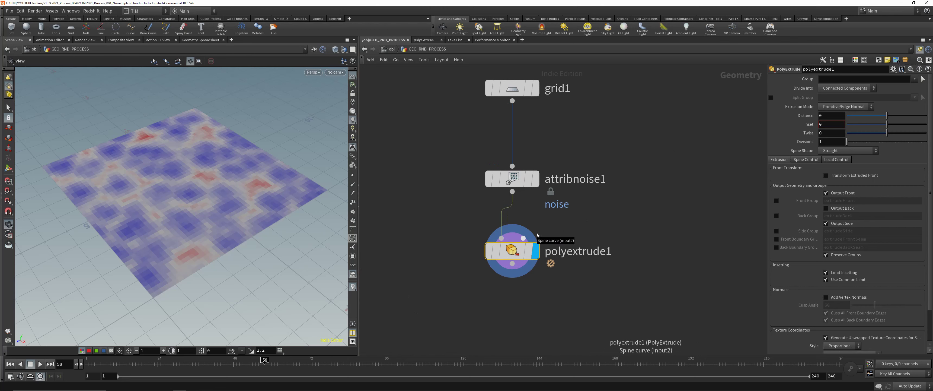
Set polyextrude1 to divide into Individual Elements, with Primitive/Edge Normal as its extrusion mode
{"action": "left_click", "coordinate": [844, 89]}
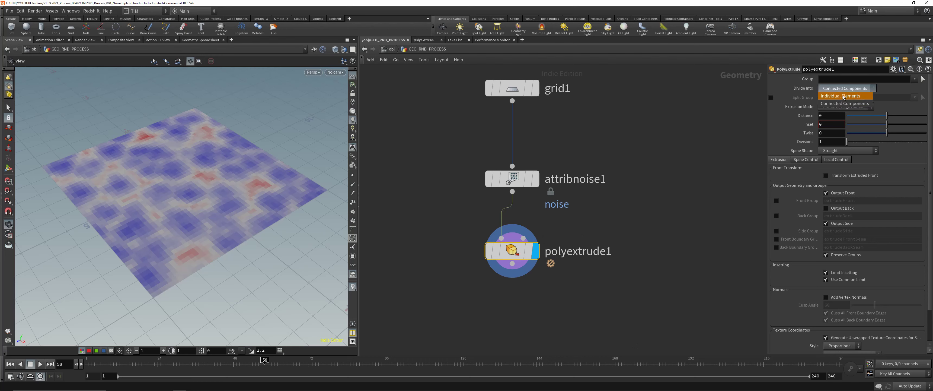
{"action": "left_click", "coordinate": [843, 96]}
{"action": "left_click", "coordinate": [835, 107]}
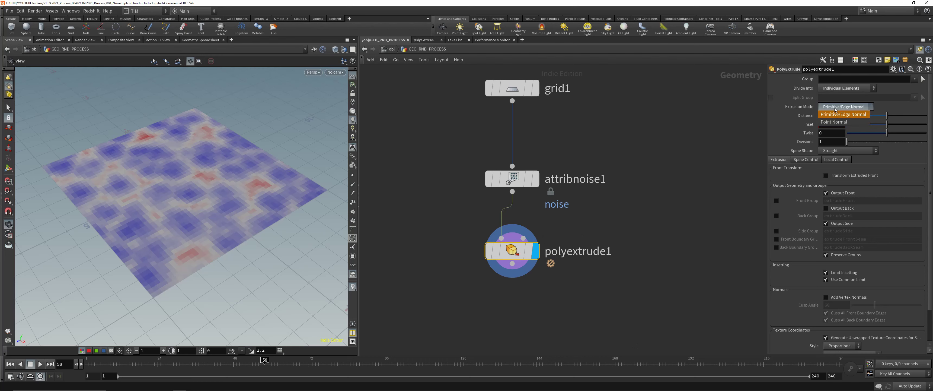
{"action": "left_click", "coordinate": [833, 115]}
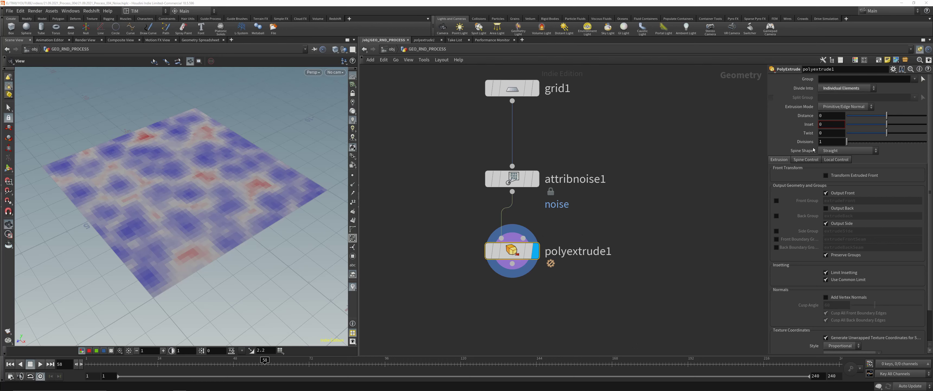
Enable polyextrude1's local Distance Scale with the noise attribute, and set the extrusion Distance to 1
{"action": "left_click", "coordinate": [837, 160]}
{"action": "left_click", "coordinate": [776, 176]}
{"action": "left_click", "coordinate": [852, 176]}
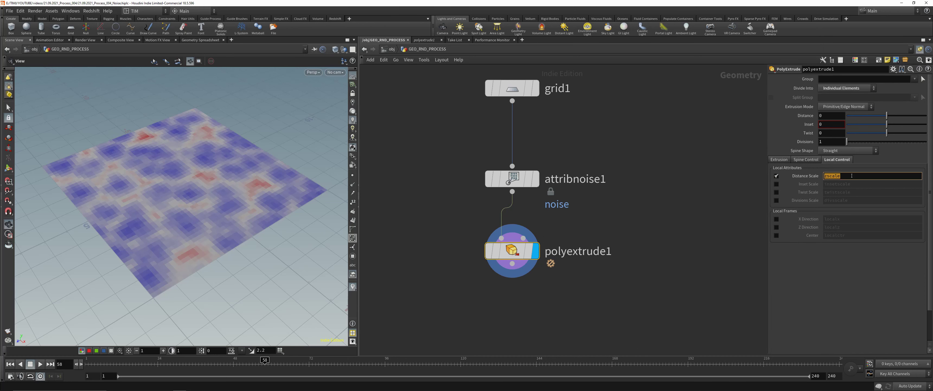
{"action": "type", "text": "m"}
{"action": "type", "text": "oise"}
{"action": "key", "text": "Return"}
{"action": "left_click_drag", "start_coordinate": [887, 116], "coordinate": [927, 117]}
{"action": "left_click", "coordinate": [830, 116]}
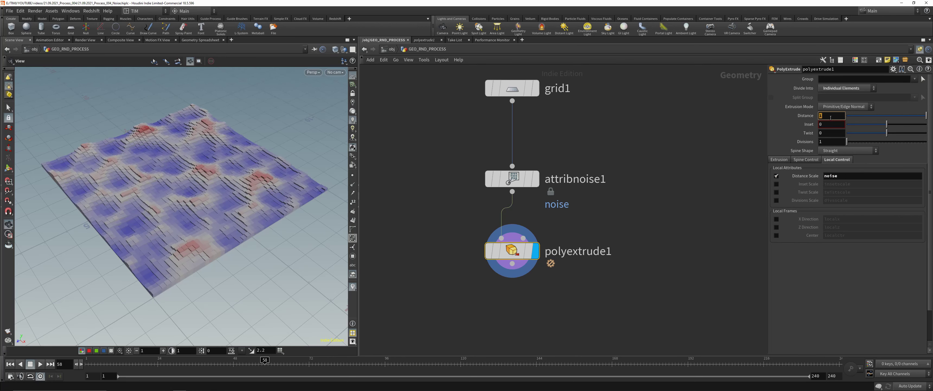
Move polyextrude1 farther below attribnoise1 to make room for another node, and save the scene
{"action": "left_click", "coordinate": [452, 274]}
{"action": "left_click_drag", "start_coordinate": [507, 251], "coordinate": [507, 266]}
{"action": "left_click", "coordinate": [521, 179]}
{"action": "left_click_drag", "start_coordinate": [474, 288], "coordinate": [509, 260]}
{"action": "left_click_drag", "start_coordinate": [167, 189], "coordinate": [171, 202]}
{"action": "middle_click_drag", "start_coordinate": [445, 253], "coordinate": [451, 188]}
{"action": "left_click_drag", "start_coordinate": [519, 201], "coordinate": [519, 269]}
{"action": "middle_click_drag", "start_coordinate": [568, 202], "coordinate": [547, 248]}
{"action": "left_click", "coordinate": [557, 245]}
Add an Attribute VOP node in the gap between attribnoise1 and polyextrude1
{"action": "key", "text": "Tab"}
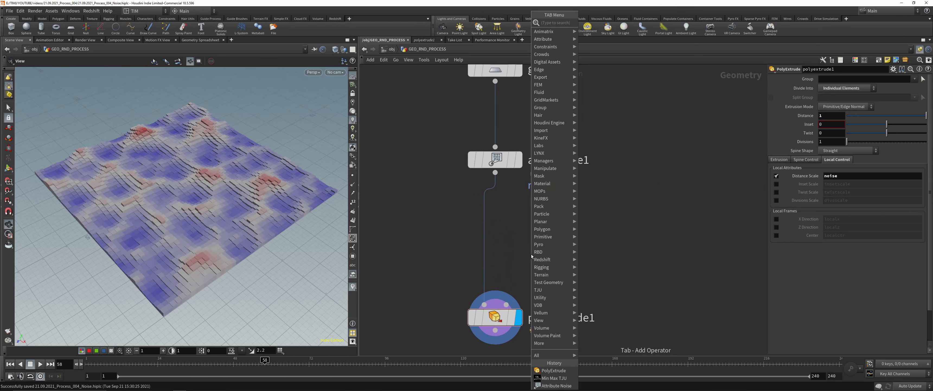
{"action": "type", "text": "vop"}
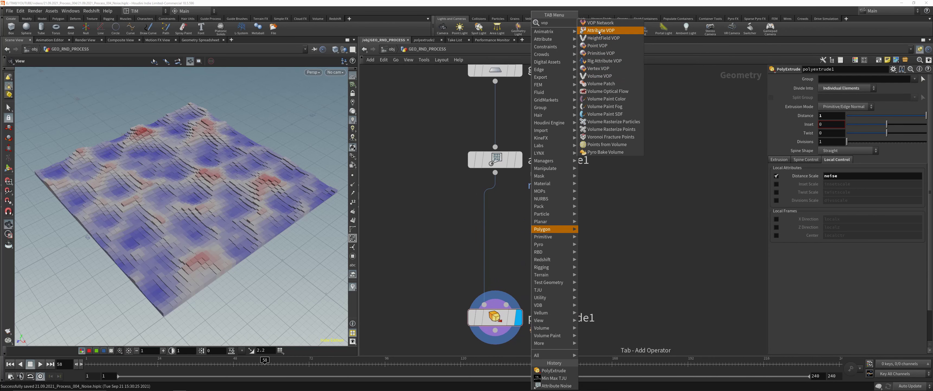
{"action": "left_click", "coordinate": [597, 30]}
{"action": "left_click", "coordinate": [527, 238]}
{"action": "key", "text": "Tab"}
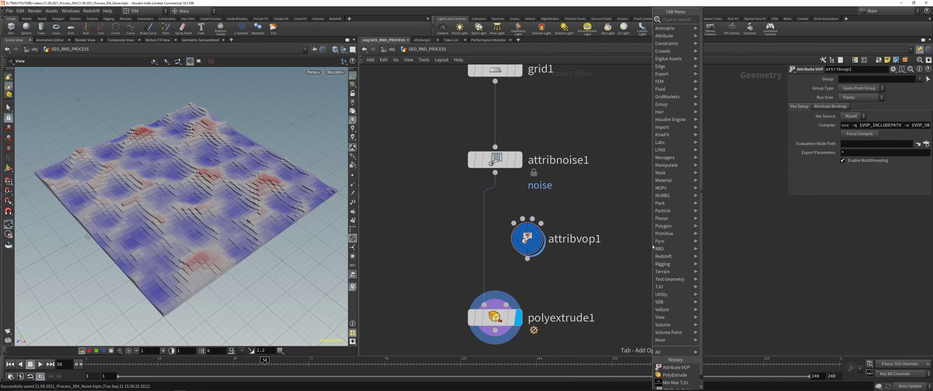
{"action": "type", "text": "pv"}
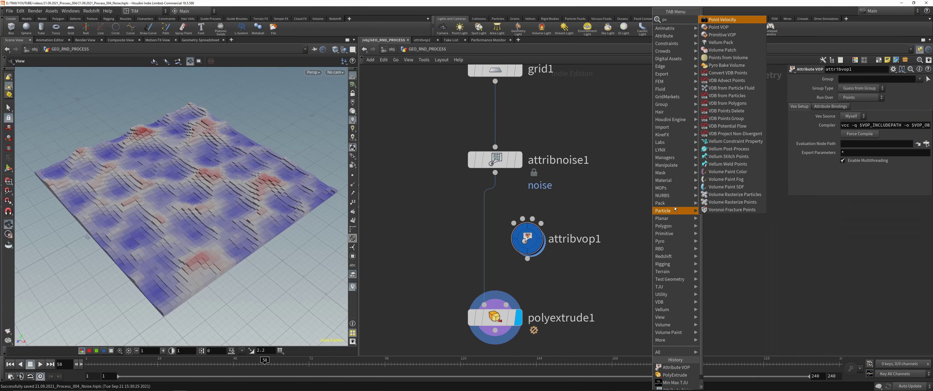
{"action": "key", "text": "Escape"}
Add a Primitive Wrangle node beside attribvop1
{"action": "key", "text": "Tab"}
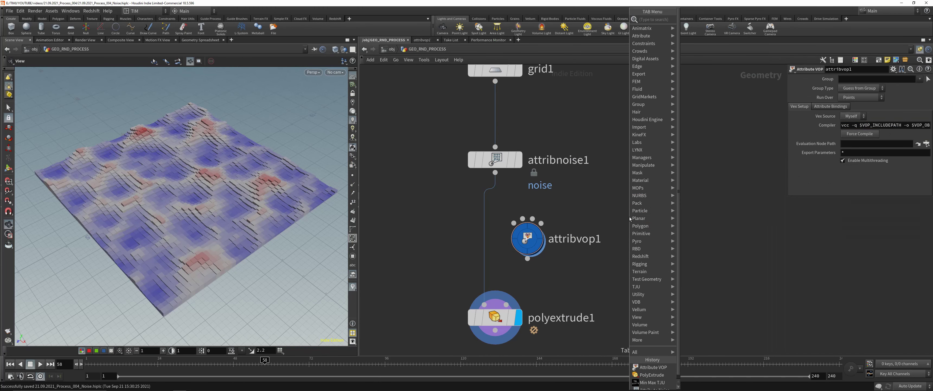
{"action": "type", "text": "wra"}
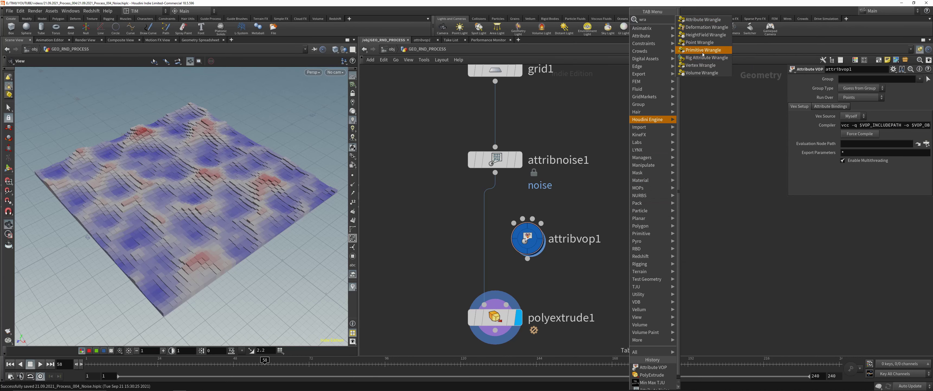
{"action": "left_click", "coordinate": [690, 52]}
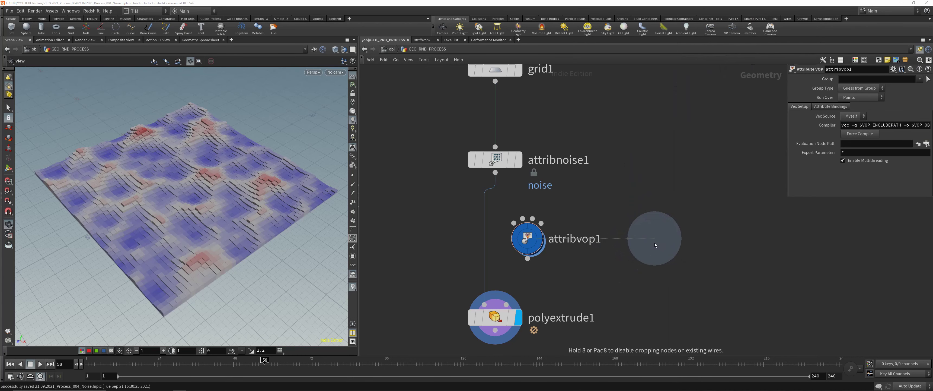
{"action": "left_click", "coordinate": [656, 238]}
Wire attribvop1's first input to attribnoise1 and its output to polyextrude1, cut the stray wire, and align it in the chain
{"action": "left_click_drag", "start_coordinate": [514, 223], "coordinate": [495, 173]}
{"action": "left_click_drag", "start_coordinate": [485, 210], "coordinate": [568, 228]}
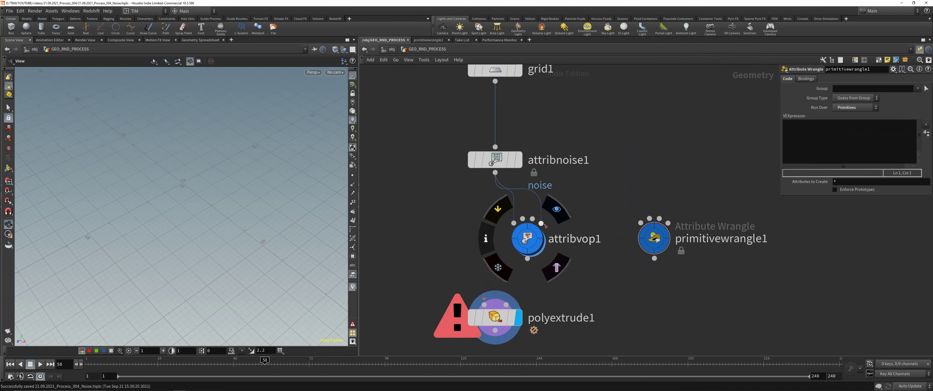
{"action": "key", "text": "y"}
{"action": "left_click_drag", "start_coordinate": [554, 205], "coordinate": [529, 213]}
{"action": "left_click", "coordinate": [528, 258]}
{"action": "left_click", "coordinate": [484, 303]}
{"action": "left_click_drag", "start_coordinate": [530, 250], "coordinate": [496, 250]}
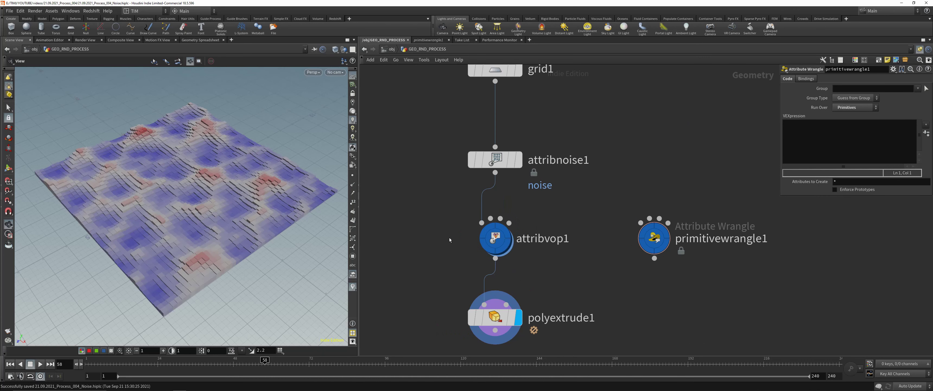
Display attribvop1, open its internal VOP network and move geometryvopoutput1 away from geometryvopglobal1
{"action": "left_click", "coordinate": [495, 238]}
{"action": "key", "text": "r"}
{"action": "double_click", "coordinate": [495, 238]}
{"action": "middle_click_drag", "start_coordinate": [696, 256], "coordinate": [527, 240]}
{"action": "left_click_drag", "start_coordinate": [576, 110], "coordinate": [681, 175]}
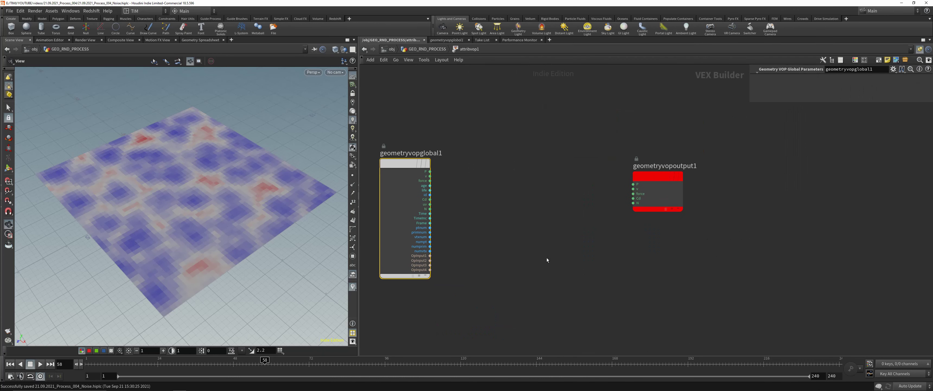
Add a Bind node named noise below geometryvopglobal1, and move geometryvopoutput1 further away
{"action": "key", "text": "Tab"}
{"action": "type", "text": "bin"}
{"action": "left_click", "coordinate": [614, 83]}
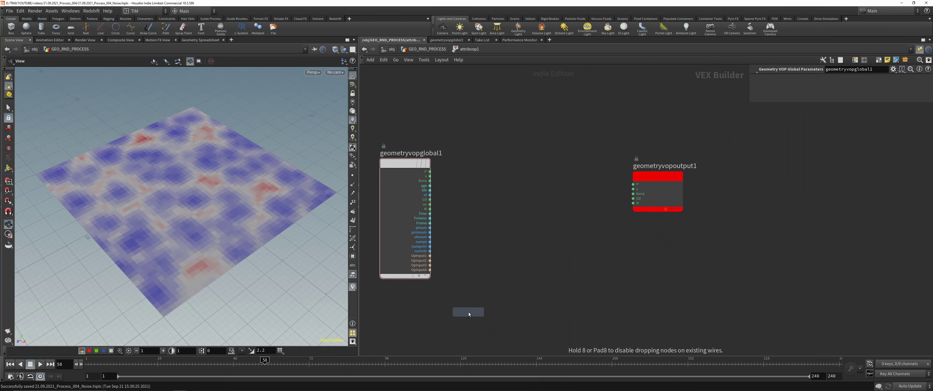
{"action": "left_click", "coordinate": [467, 319]}
{"action": "double_click", "coordinate": [858, 78]}
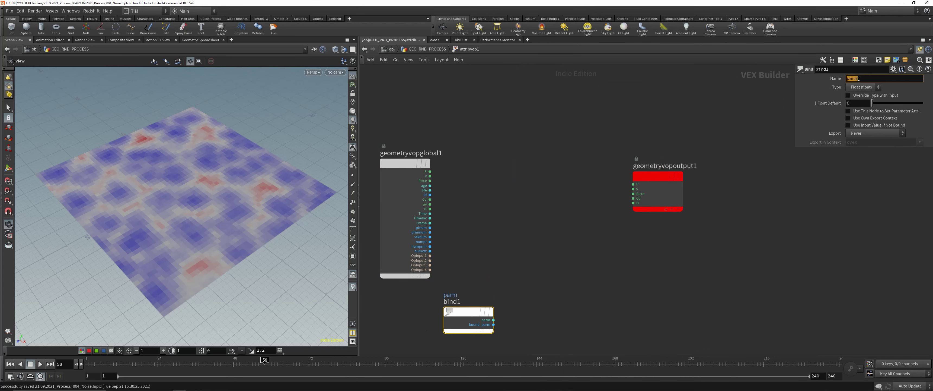
{"action": "type", "text": "noise"}
{"action": "key", "text": "Return"}
{"action": "left_click", "coordinate": [705, 163]}
{"action": "left_click_drag", "start_coordinate": [658, 177], "coordinate": [706, 189]}
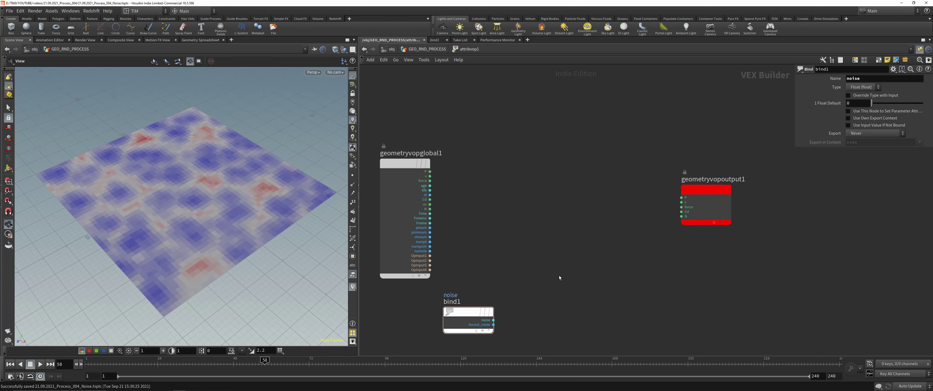
Add a Multiply node beside bind1 and wire bind1's noise output into its first input
{"action": "middle_click_drag", "start_coordinate": [553, 310], "coordinate": [571, 282]}
{"action": "key", "text": "Tab"}
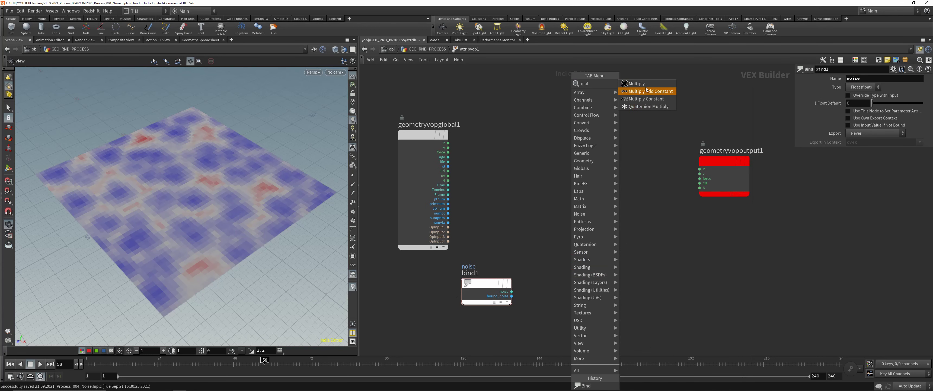
{"action": "left_click", "coordinate": [646, 96]}
{"action": "left_click", "coordinate": [614, 248]}
{"action": "left_click", "coordinate": [511, 292]}
{"action": "left_click", "coordinate": [588, 257]}
Add a Parameter node below bind1 and connect it to multiply1's second input
{"action": "left_click", "coordinate": [589, 262]}
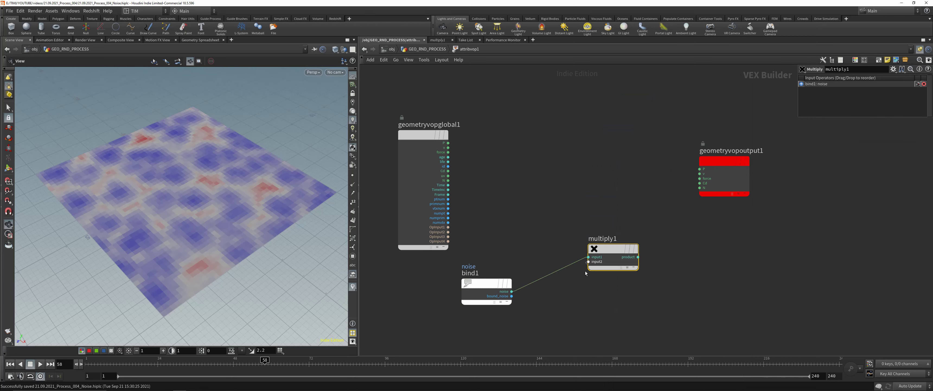
{"action": "middle_click_drag", "start_coordinate": [542, 341], "coordinate": [538, 296]}
{"action": "key", "text": "Tab"}
{"action": "type", "text": "par"}
{"action": "key", "text": "Return"}
{"action": "left_click", "coordinate": [539, 297]}
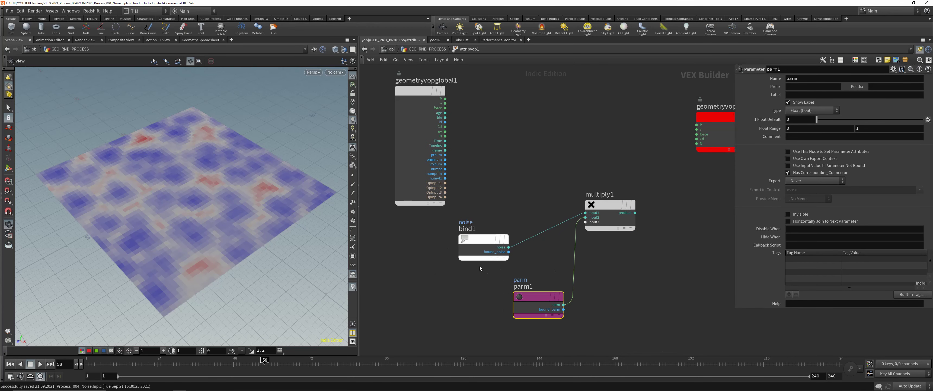
{"action": "middle_click_drag", "start_coordinate": [600, 271], "coordinate": [548, 291]}
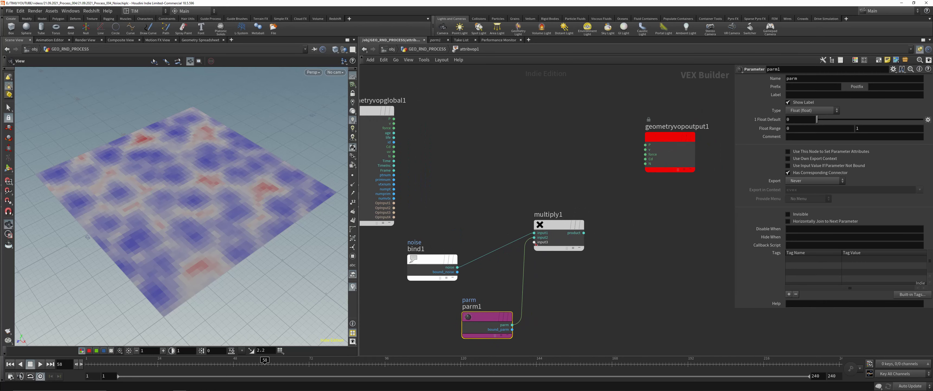
Add a second Bind node beyond multiply1, feed it multiply1's product, and shift bind1 slightly away from multiply1
{"action": "left_click", "coordinate": [643, 292]}
{"action": "key", "text": "Tab"}
{"action": "type", "text": "dis"}
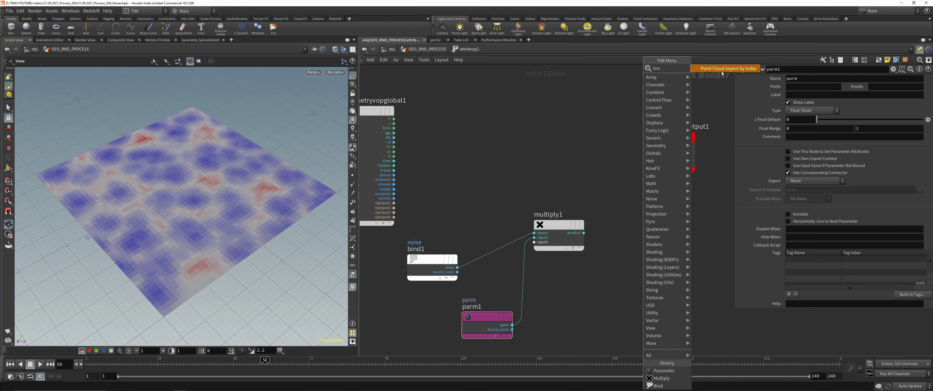
{"action": "key", "text": "Escape"}
{"action": "key", "text": "Tab"}
{"action": "type", "text": "bind"}
{"action": "left_click", "coordinate": [778, 76]}
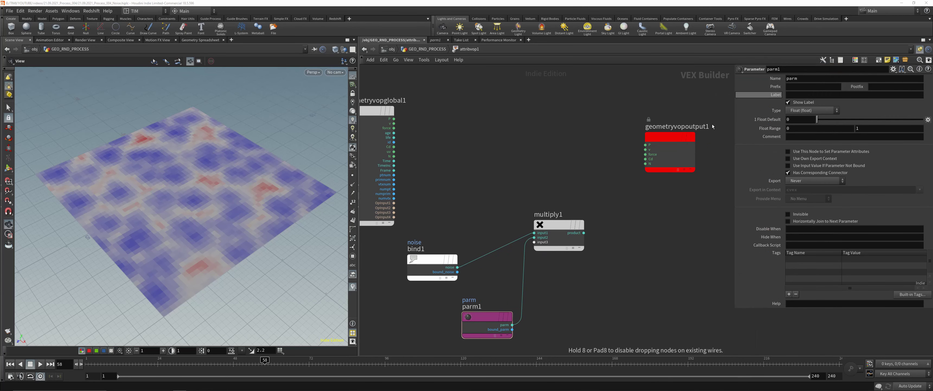
{"action": "left_click", "coordinate": [639, 239]}
{"action": "left_click_drag", "start_coordinate": [584, 232], "coordinate": [651, 227]}
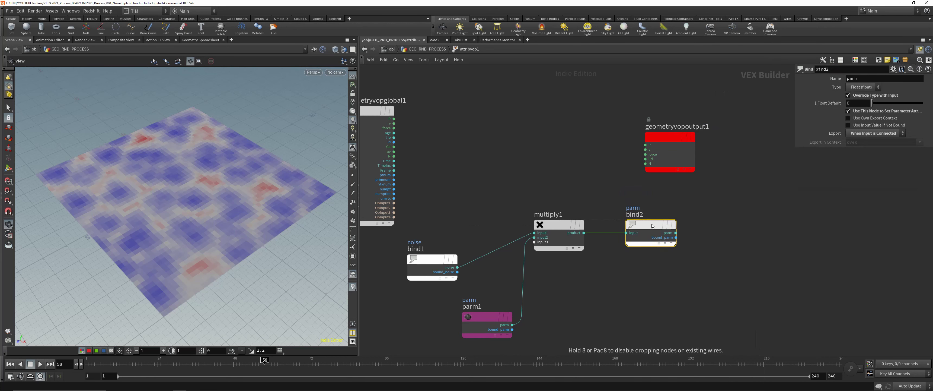
{"action": "left_click_drag", "start_coordinate": [408, 268], "coordinate": [385, 278]}
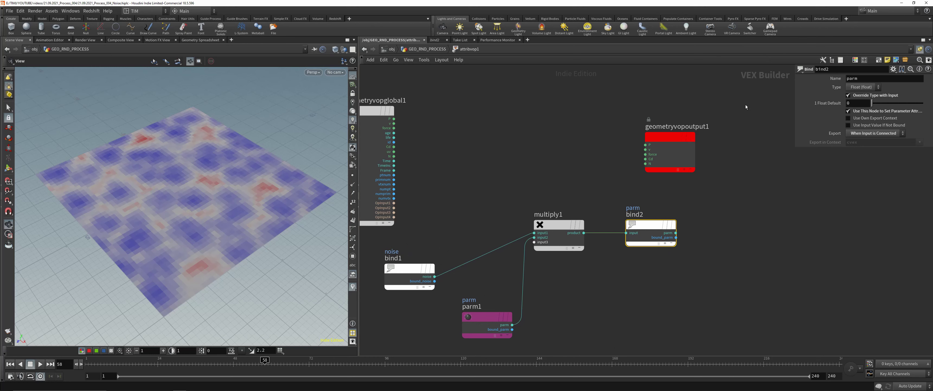
Name the second bind noise so the multiplied value is exported to that attribute
{"action": "left_click", "coordinate": [850, 77]}
{"action": "double_click", "coordinate": [852, 78]}
{"action": "type", "text": "noise"}
{"action": "key", "text": "Return"}
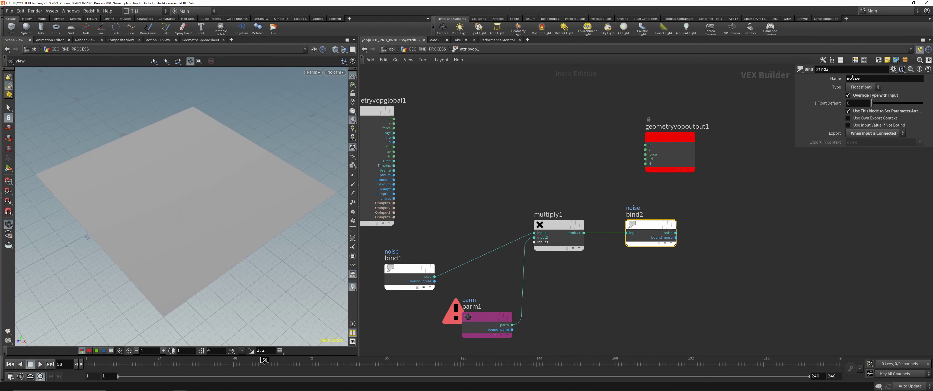
Name the parm1 parameter mult inside attribvop1, and return to the geometry network
{"action": "key", "text": "u"}
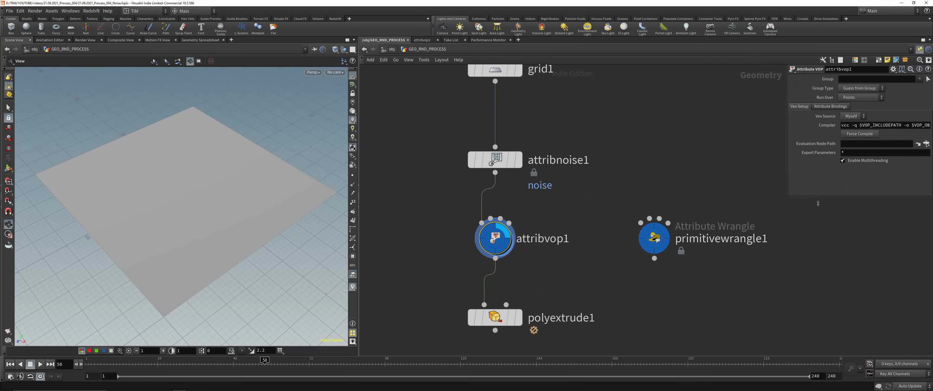
{"action": "double_click", "coordinate": [495, 238]}
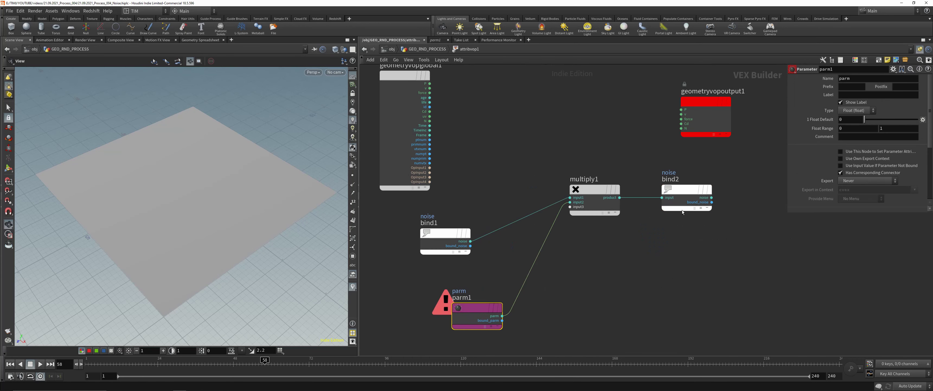
{"action": "left_click", "coordinate": [859, 78]}
{"action": "type", "text": "mult"}
{"action": "key", "text": "Return"}
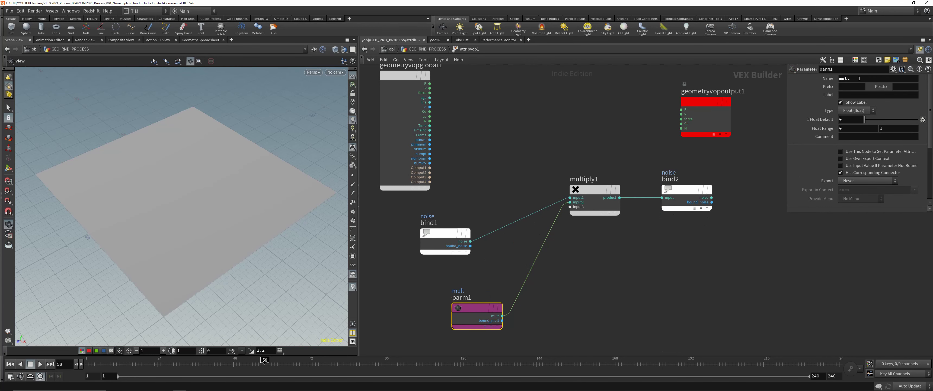
{"action": "key", "text": "u"}
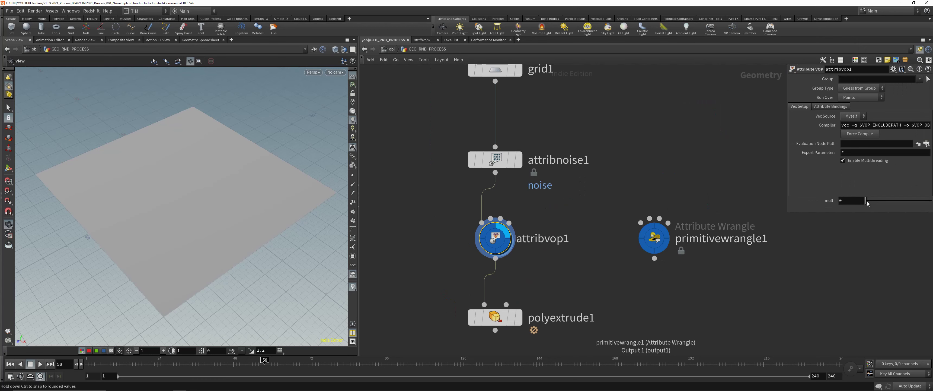
Display polyextrude1, and set attribvop1 to run over Primitives with mult at 1
{"action": "left_click_drag", "start_coordinate": [414, 339], "coordinate": [558, 295]}
{"action": "key", "text": "r"}
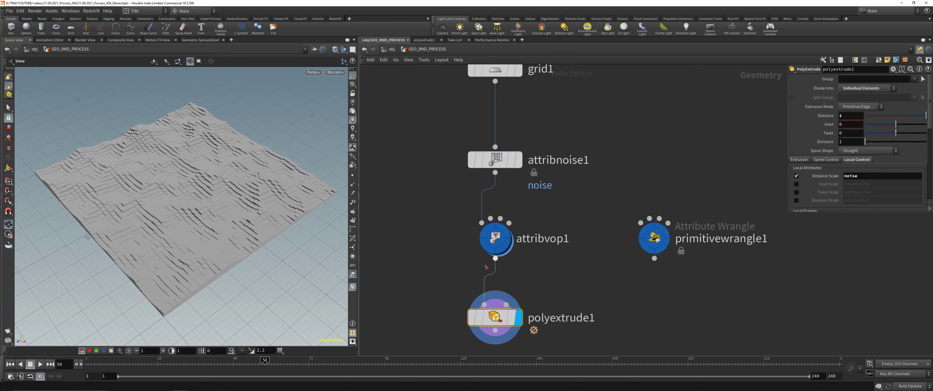
{"action": "left_click_drag", "start_coordinate": [430, 270], "coordinate": [589, 211]}
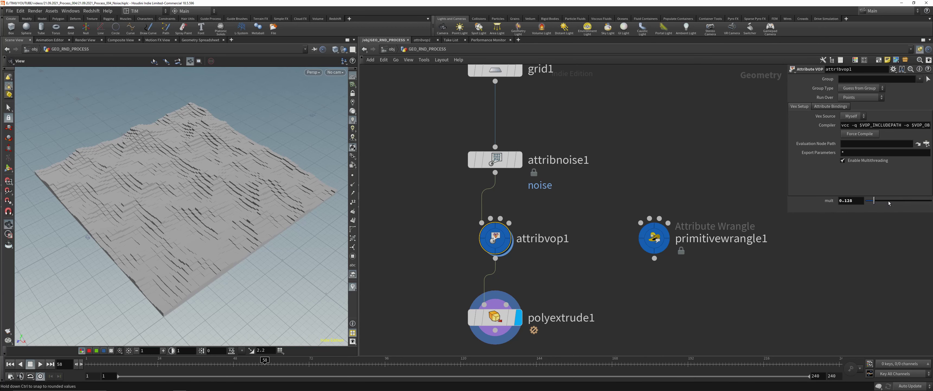
{"action": "left_click_drag", "start_coordinate": [888, 203], "coordinate": [897, 201]}
{"action": "left_click", "coordinate": [860, 97]}
{"action": "left_click", "coordinate": [851, 114]}
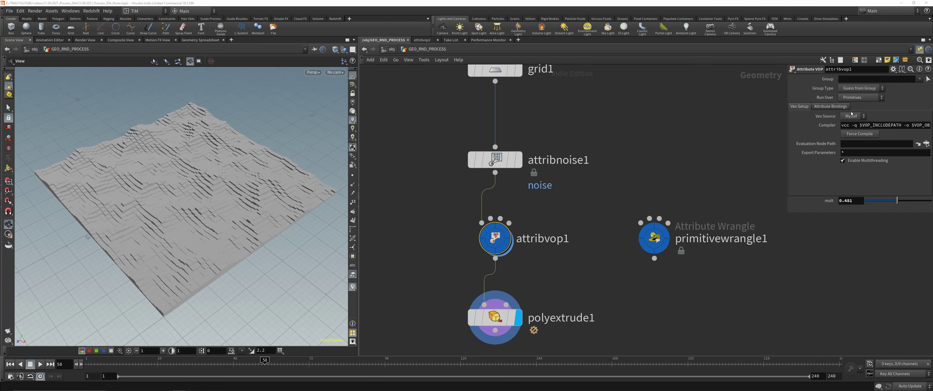
{"action": "left_click_drag", "start_coordinate": [903, 202], "coordinate": [930, 200]}
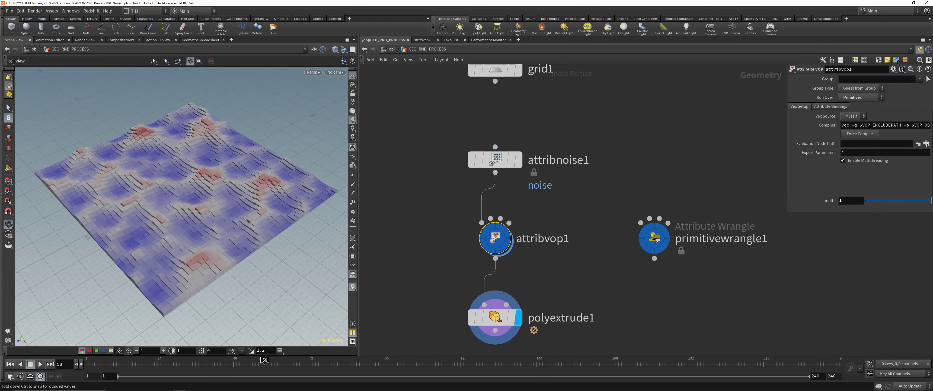
Raise attribvop1's mult to 3.6 while viewing the extruded terrain from a lower angle
{"action": "left_click_drag", "start_coordinate": [168, 157], "coordinate": [208, 194]}
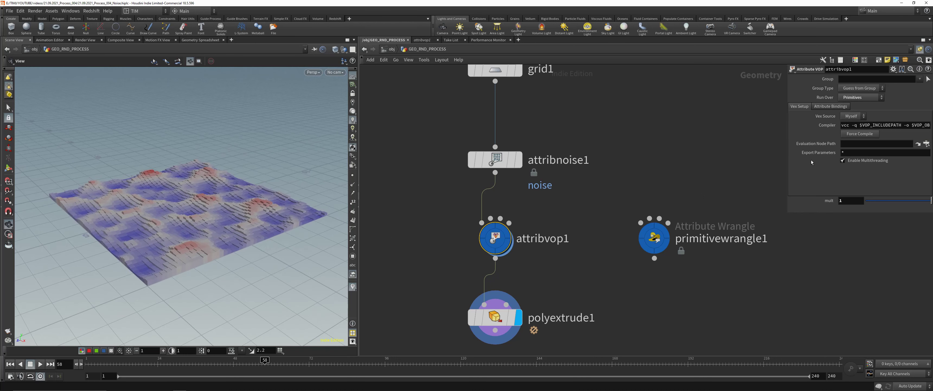
{"action": "middle_click_drag", "start_coordinate": [851, 201], "coordinate": [927, 202]}
{"action": "middle_click_drag", "start_coordinate": [86, 197], "coordinate": [928, 203]}
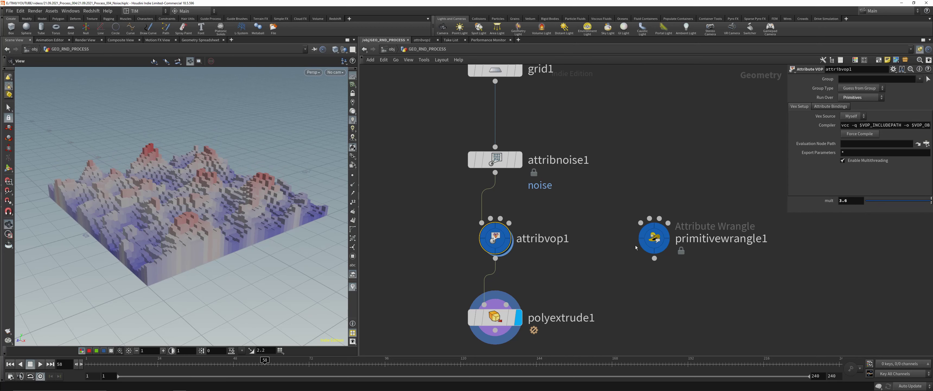
Wire primitivewrangle1's first input to attribnoise1 and its output to polyextrude1 in place of attribvop1
{"action": "left_click", "coordinate": [654, 238]}
{"action": "middle_click_drag", "start_coordinate": [611, 201], "coordinate": [599, 181]}
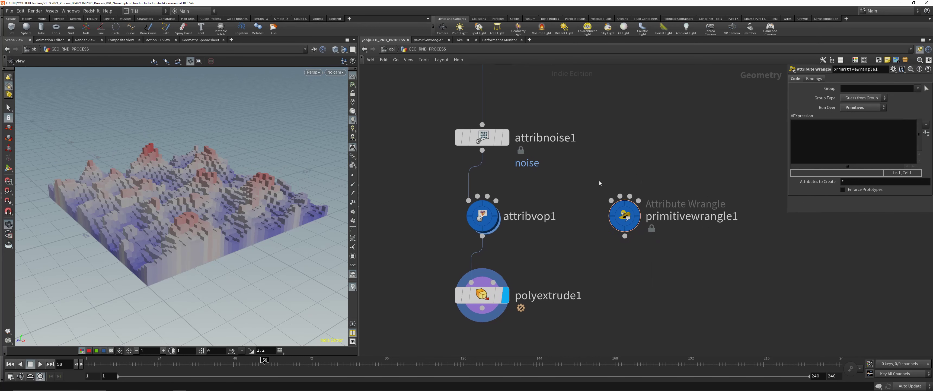
{"action": "left_click_drag", "start_coordinate": [606, 201], "coordinate": [482, 150]}
{"action": "left_click_drag", "start_coordinate": [624, 235], "coordinate": [471, 282]}
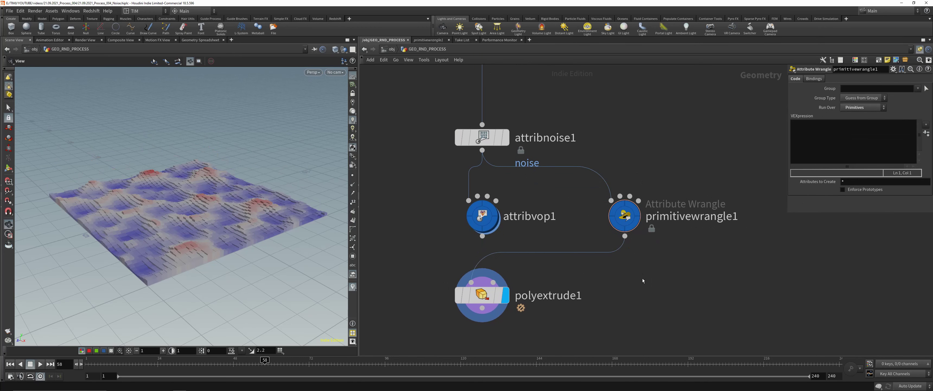
Write the VEX expression f@noise *= chf("Mult"); in primitivewrangle1
{"action": "middle_click_drag", "start_coordinate": [677, 179], "coordinate": [609, 160]}
{"action": "left_click", "coordinate": [838, 149]}
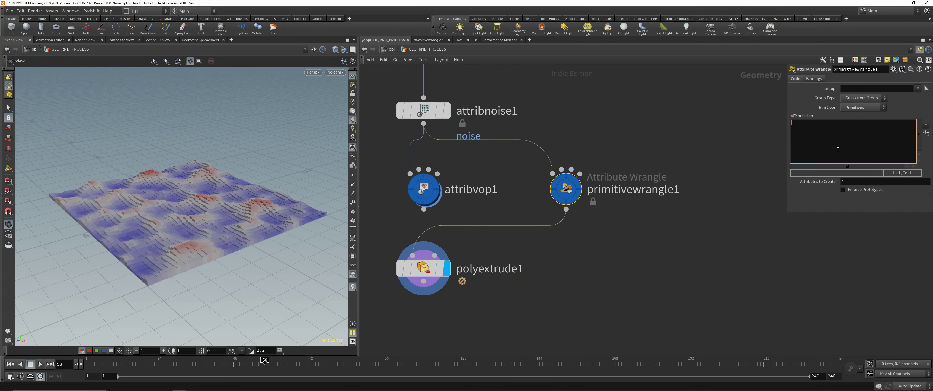
{"action": "type", "text": "f@n"}
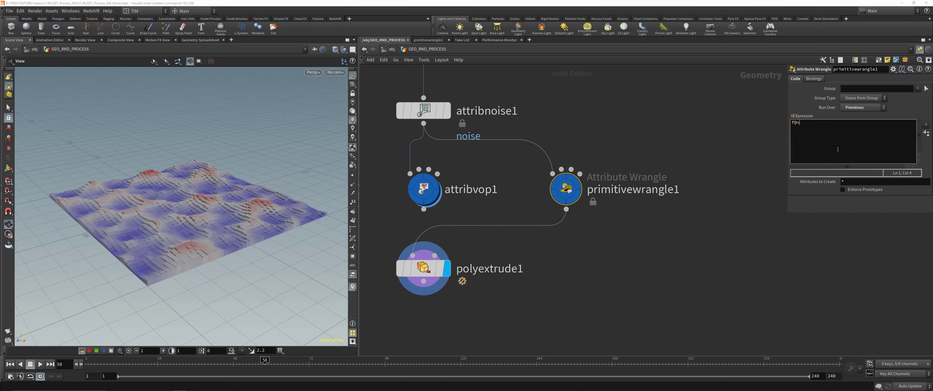
{"action": "type", "text": "oise"}
{"action": "key", "text": "Escape"}
{"action": "key", "text": "ctrl+Return"}
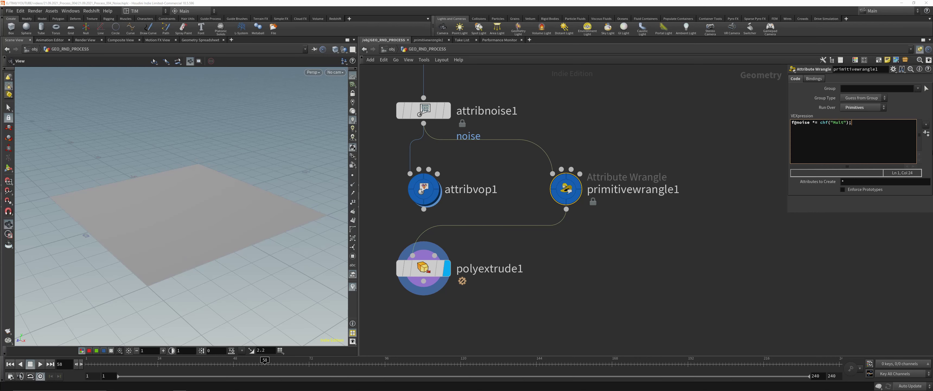
Create the Mult parameter from the wrangle's code and raise it to about 5.02
{"action": "left_click", "coordinate": [926, 134]}
{"action": "left_click_drag", "start_coordinate": [867, 200], "coordinate": [913, 200]}
{"action": "mouse_move", "coordinate": [851, 200]}
{"action": "middle_mouse_down"}
{"action": "mouse_move", "coordinate": [913, 201]}
{"action": "mouse_move", "coordinate": [174, 207]}
{"action": "mouse_move", "coordinate": [847, 204]}
{"action": "middle_mouse_up"}
Move attribvop1 aside and align primitivewrangle1 between attribnoise1 and polyextrude1
{"action": "scroll", "coordinate": [493, 172], "scroll_direction": "down", "scroll_amount": 3}
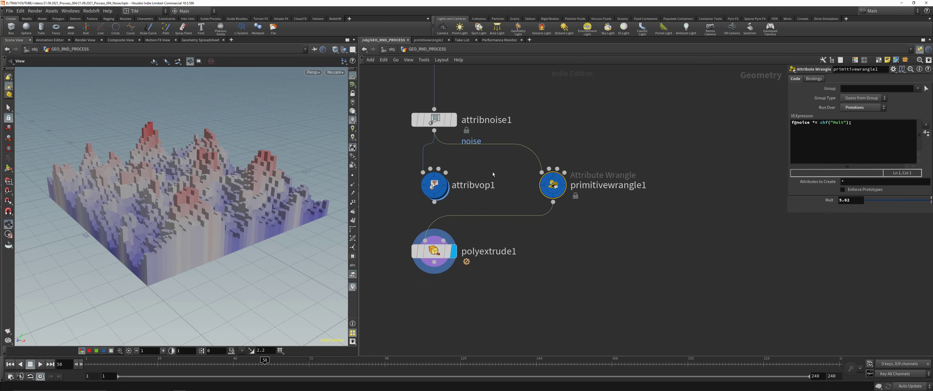
{"action": "scroll", "coordinate": [547, 212], "scroll_direction": "up", "scroll_amount": 3}
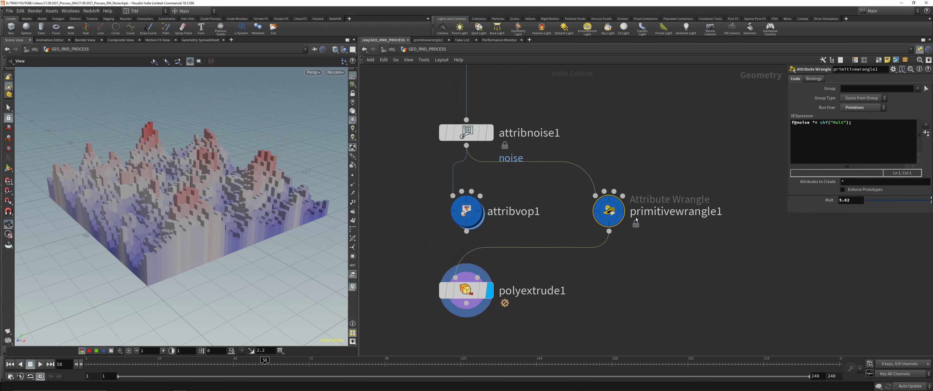
{"action": "middle_click_drag", "start_coordinate": [540, 209], "coordinate": [652, 194]}
{"action": "left_click_drag", "start_coordinate": [573, 202], "coordinate": [468, 203]}
{"action": "left_click_drag", "start_coordinate": [707, 203], "coordinate": [565, 203]}
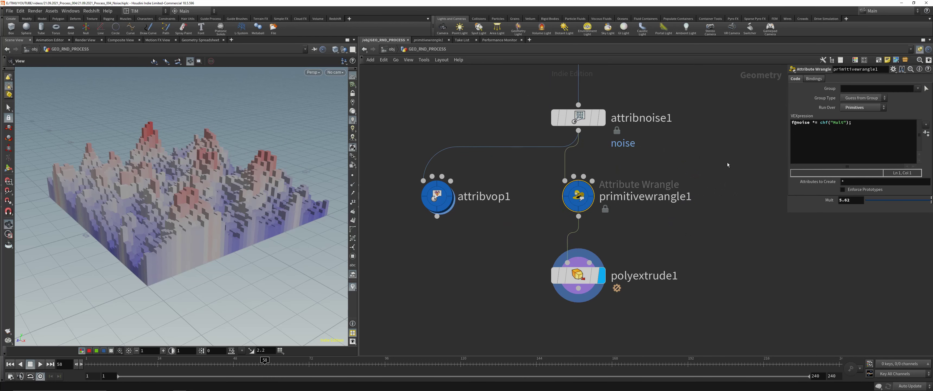
Set primitivewrangle1's Mult parameter to 2
{"action": "middle_click_drag", "start_coordinate": [718, 236], "coordinate": [653, 244]}
{"action": "scroll", "coordinate": [544, 222], "scroll_direction": "down", "scroll_amount": 3}
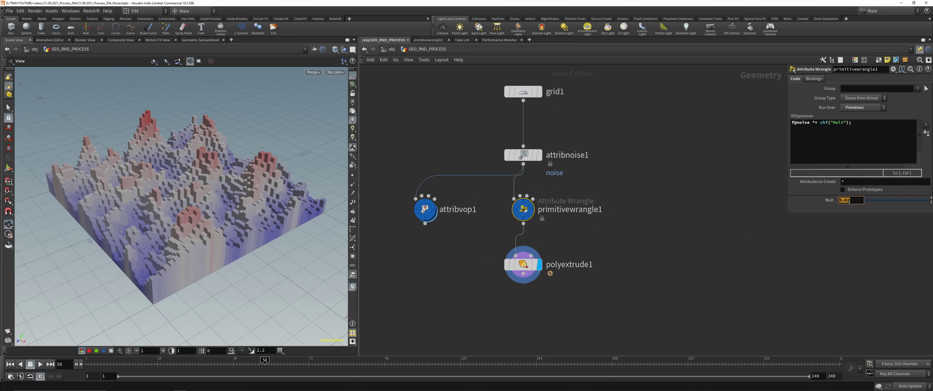
{"action": "left_click", "coordinate": [849, 202]}
{"action": "type", "text": "2."}
{"action": "key", "text": "Return"}
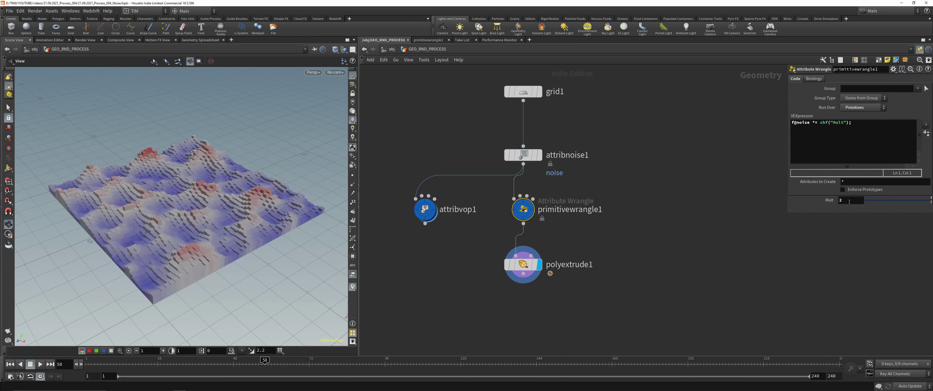
Enable Animate Noise on attribnoise1 and play the timeline to view the moving extrusion up close
{"action": "middle_click_drag", "start_coordinate": [518, 82], "coordinate": [508, 110]}
{"action": "left_click", "coordinate": [513, 183]}
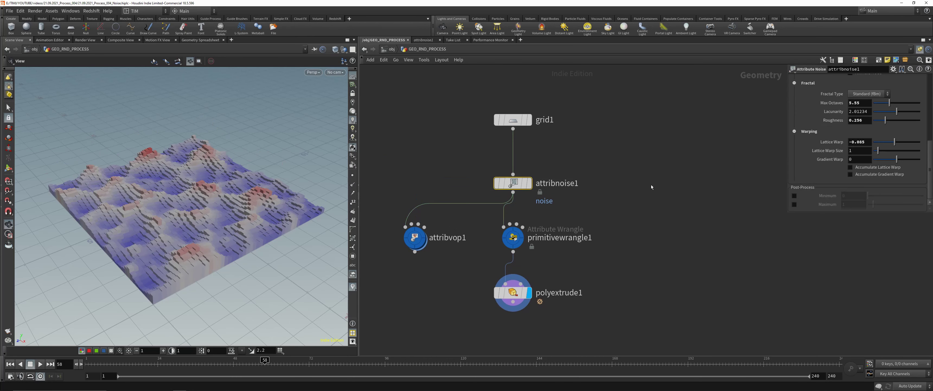
{"action": "scroll", "coordinate": [842, 186], "scroll_direction": "up", "scroll_amount": 5}
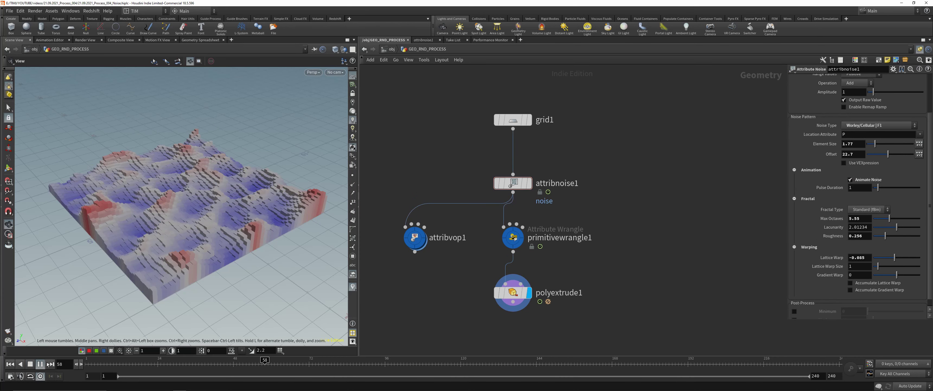
{"action": "left_click_drag", "start_coordinate": [203, 231], "coordinate": [189, 275]}
{"action": "scroll", "coordinate": [189, 250], "scroll_direction": "up", "scroll_amount": 3}
{"action": "left_click_drag", "start_coordinate": [190, 250], "coordinate": [221, 235]}
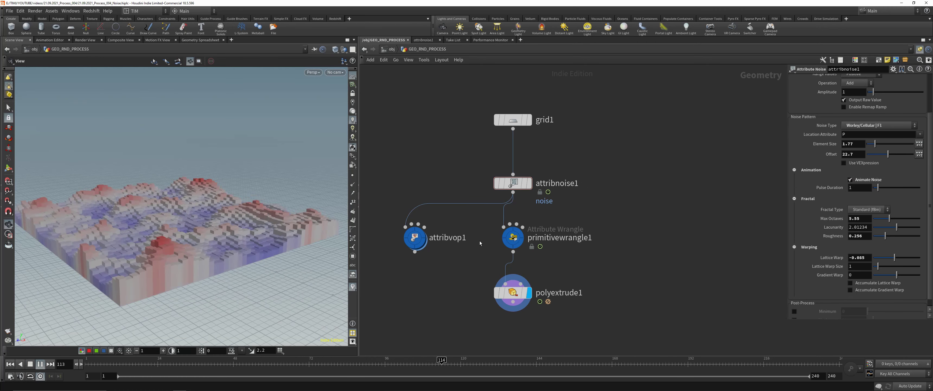
Try Pulse Duration values of 0.1, 2 and 3 on attribnoise1 while the animation plays
{"action": "left_click", "coordinate": [859, 187]}
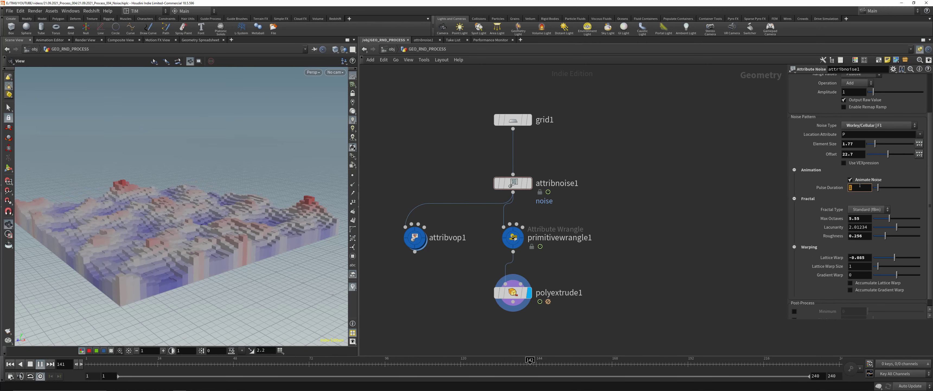
{"action": "type", "text": "0.1"}
{"action": "key", "text": "Return"}
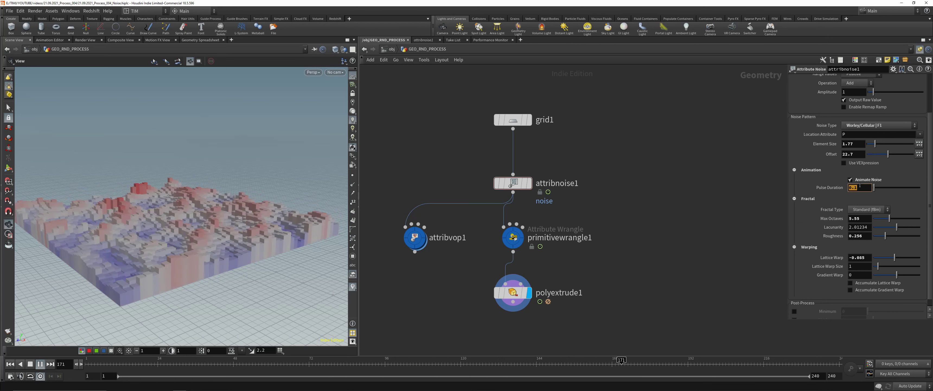
{"action": "type", "text": "2"}
{"action": "key", "text": "Return"}
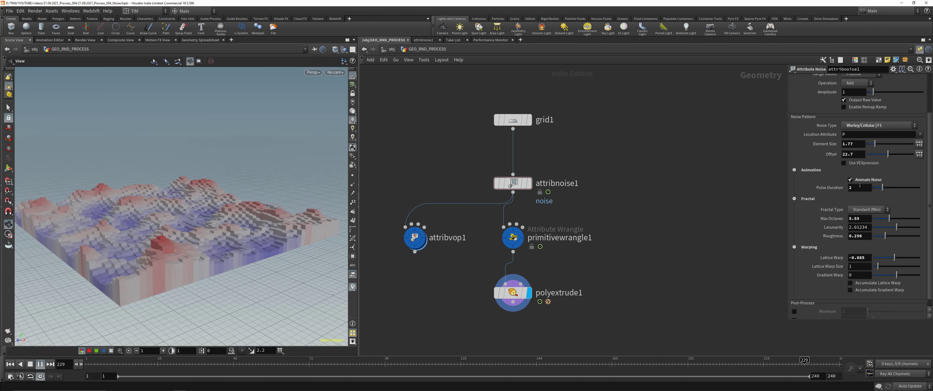
{"action": "type", "text": "3"}
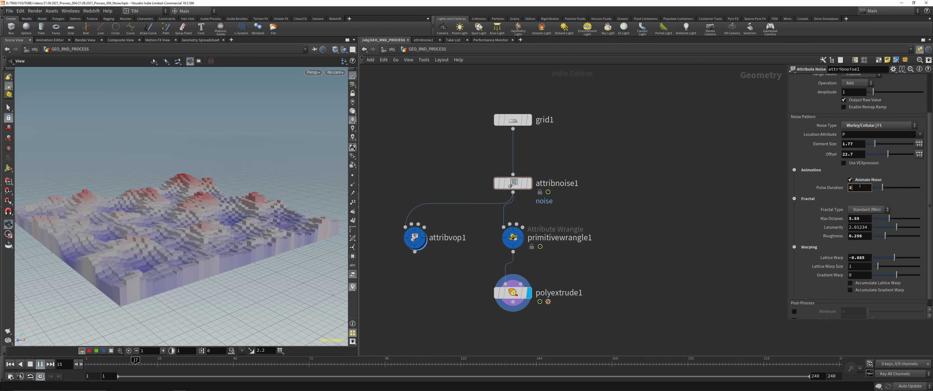
{"action": "key", "text": "Return"}
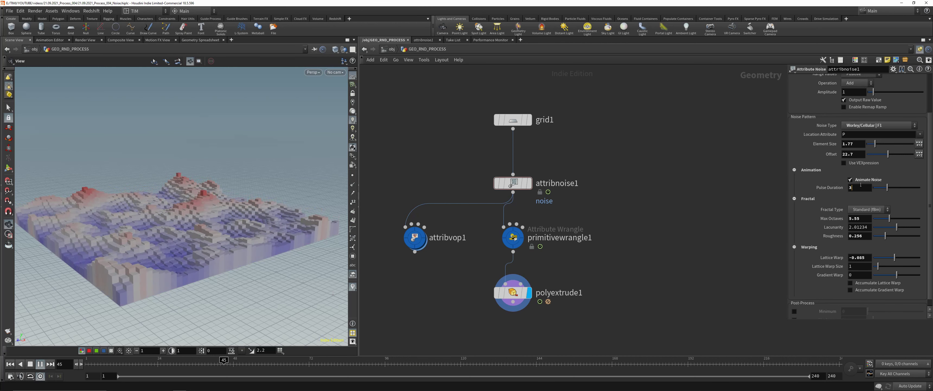
Set attribnoise1's Pulse Duration to 10 and view the slower motion
{"action": "key", "text": "BackSpace"}
{"action": "type", "text": "10"}
{"action": "key", "text": "Return"}
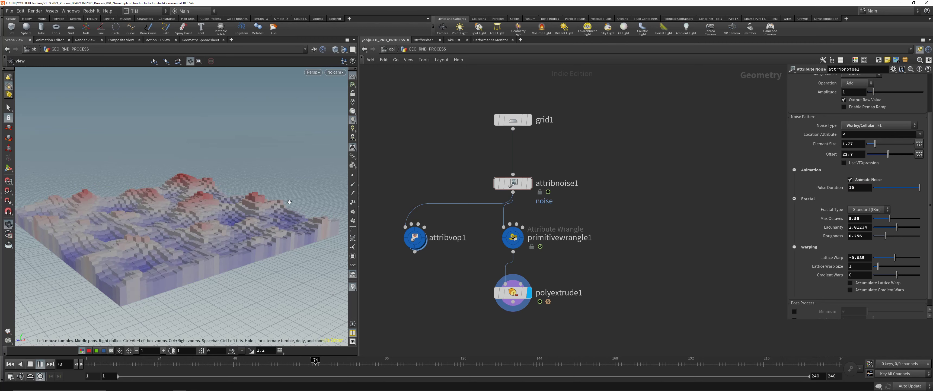
{"action": "left_click_drag", "start_coordinate": [219, 193], "coordinate": [223, 202]}
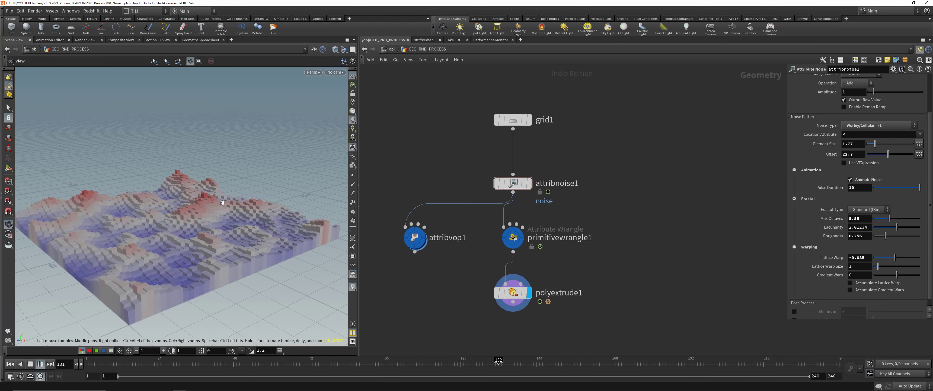
{"action": "left_click", "coordinate": [193, 385]}
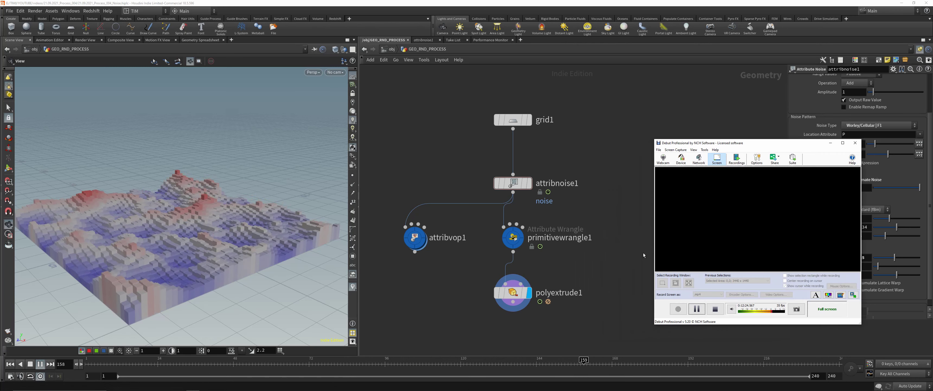
{"action": "left_click", "coordinate": [633, 247]}
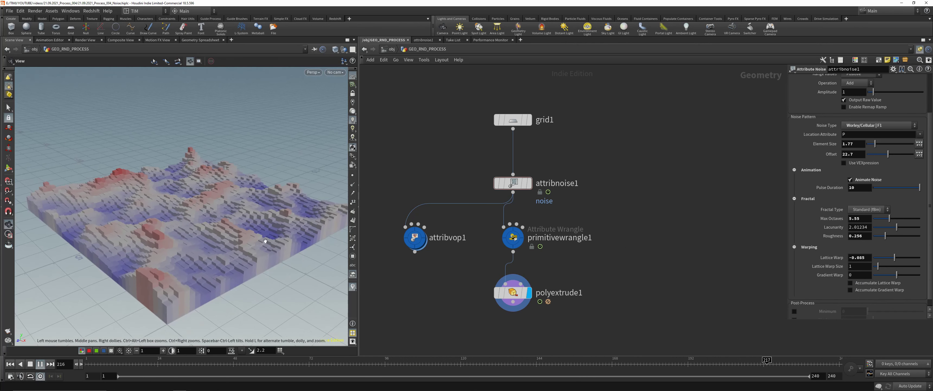
Set grid1's rows and columns to 150, and play and scrub the timeline to view the finer extrusion
{"action": "left_click_drag", "start_coordinate": [369, 363], "coordinate": [322, 363]}
{"action": "left_click", "coordinate": [513, 119]}
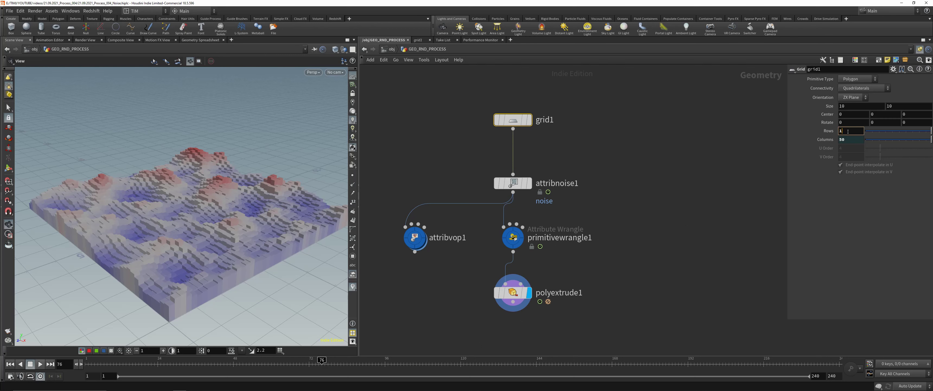
{"action": "type", "text": "150"}
{"action": "key", "text": "Return"}
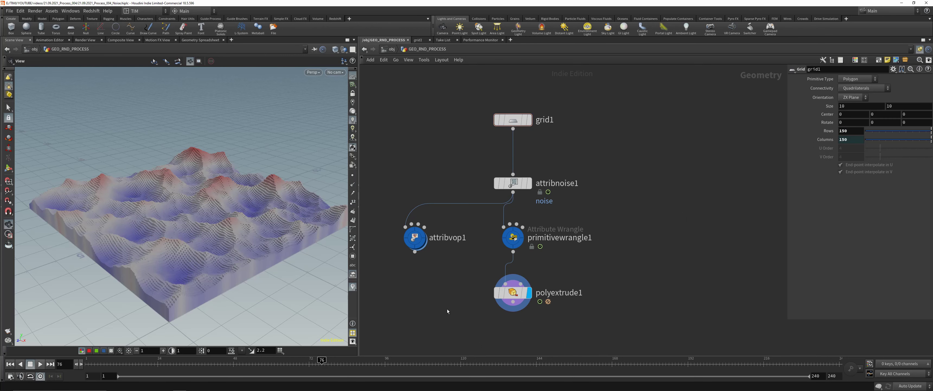
{"action": "left_click_drag", "start_coordinate": [594, 270], "coordinate": [447, 309]}
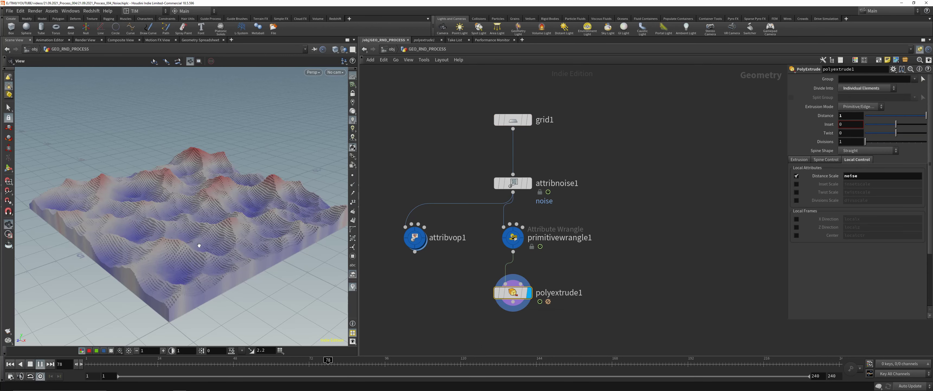
{"action": "right_click_drag", "start_coordinate": [226, 203], "coordinate": [227, 207]}
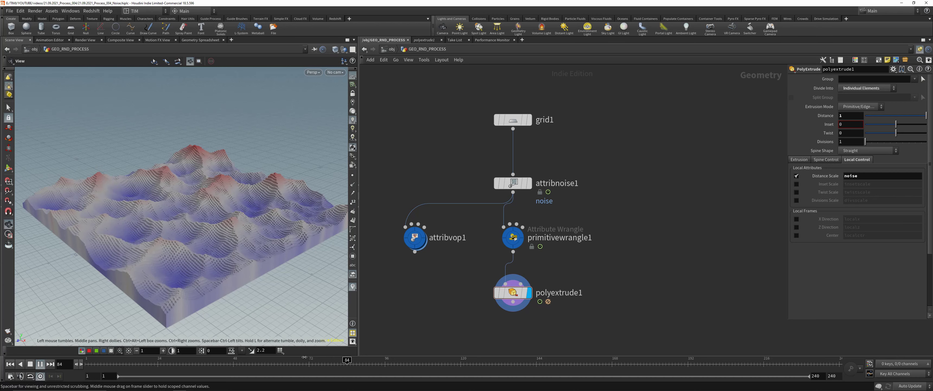
{"action": "left_click_drag", "start_coordinate": [272, 361], "coordinate": [166, 361]}
{"action": "left_click_drag", "start_coordinate": [191, 181], "coordinate": [208, 203]}
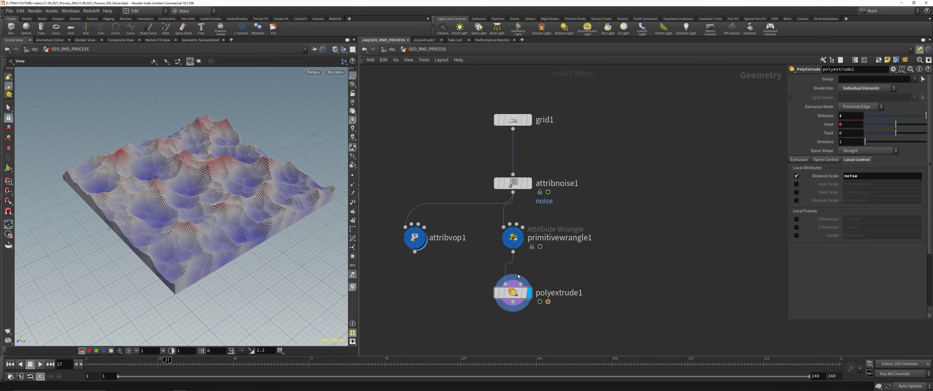
Move grid1 higher in the network to make room above attribnoise1
{"action": "middle_click_drag", "start_coordinate": [533, 135], "coordinate": [552, 190]}
{"action": "scroll", "coordinate": [564, 232], "scroll_direction": "down", "scroll_amount": 2}
{"action": "left_click", "coordinate": [516, 132]}
{"action": "scroll", "coordinate": [581, 166], "scroll_direction": "up", "scroll_amount": 2}
{"action": "left_click_drag", "start_coordinate": [470, 154], "coordinate": [470, 128]}
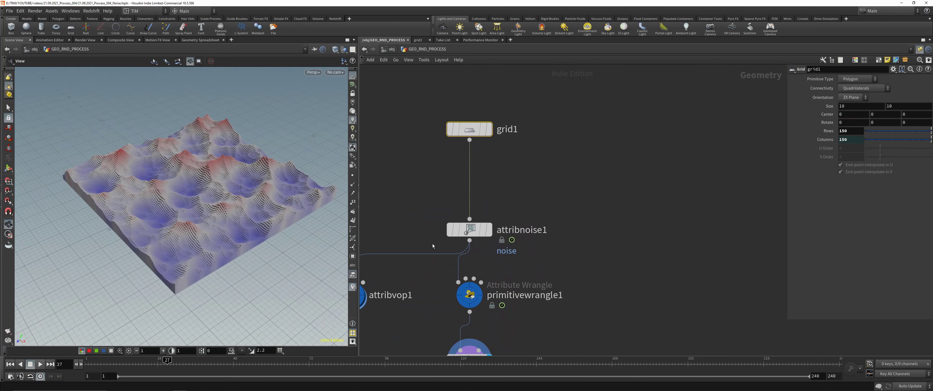
Add a Null node beside the chain and name it INPUT_GEO
{"action": "middle_click_drag", "start_coordinate": [529, 196], "coordinate": [487, 245]}
{"action": "key", "text": "Tab"}
{"action": "type", "text": "null"}
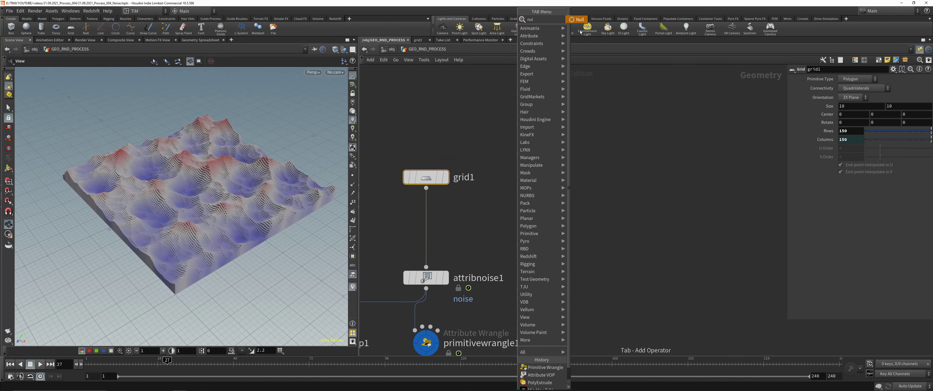
{"action": "key", "text": "Return"}
{"action": "left_click", "coordinate": [518, 224]}
{"action": "double_click", "coordinate": [551, 224]}
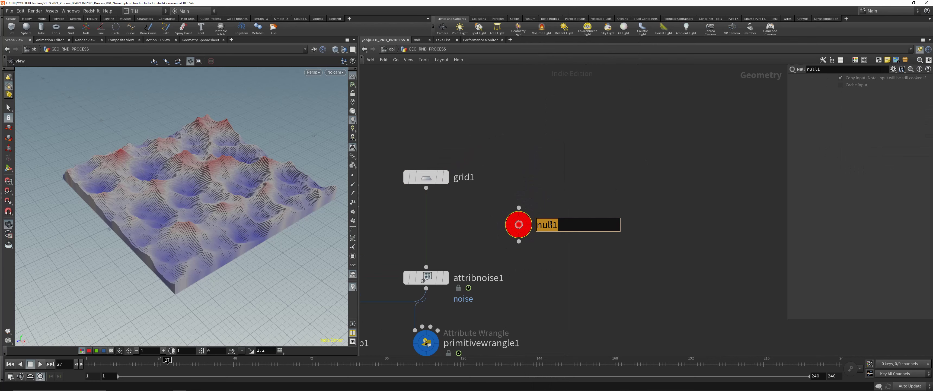
{"action": "key", "text": "BackSpace"}
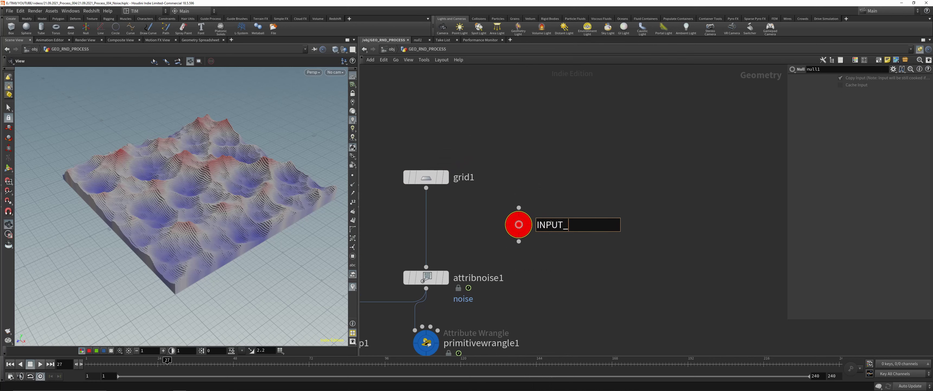
{"action": "key", "text": "Return"}
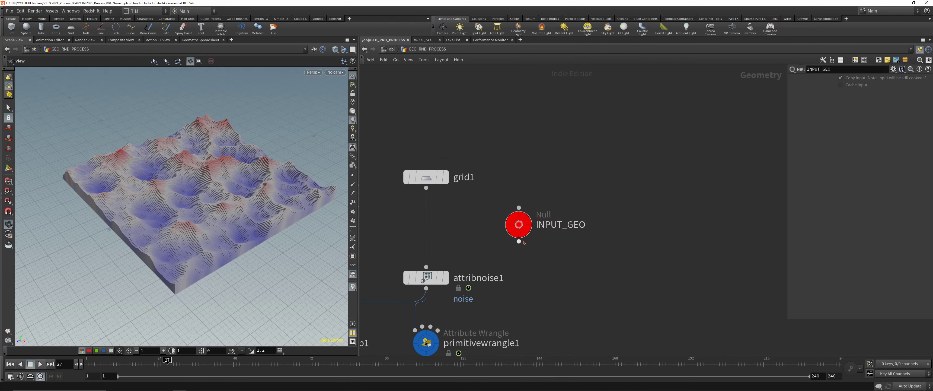
Place INPUT_GEO directly before attribnoise1, disconnect grid1 from it, and move grid1 farther up
{"action": "left_click_drag", "start_coordinate": [561, 229], "coordinate": [464, 239]}
{"action": "key", "text": "y"}
{"action": "left_click_drag", "start_coordinate": [406, 186], "coordinate": [482, 209]}
{"action": "left_click_drag", "start_coordinate": [427, 178], "coordinate": [428, 122]}
Add a polygon Sphere node with frequency 10, connect it to INPUT_GEO and display it
{"action": "key", "text": "Tab"}
{"action": "type", "text": "sp"}
{"action": "left_click", "coordinate": [656, 19]}
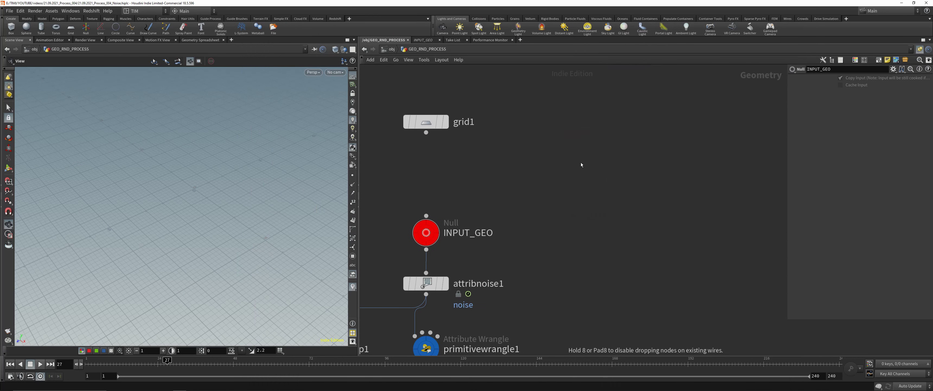
{"action": "left_click", "coordinate": [578, 145]}
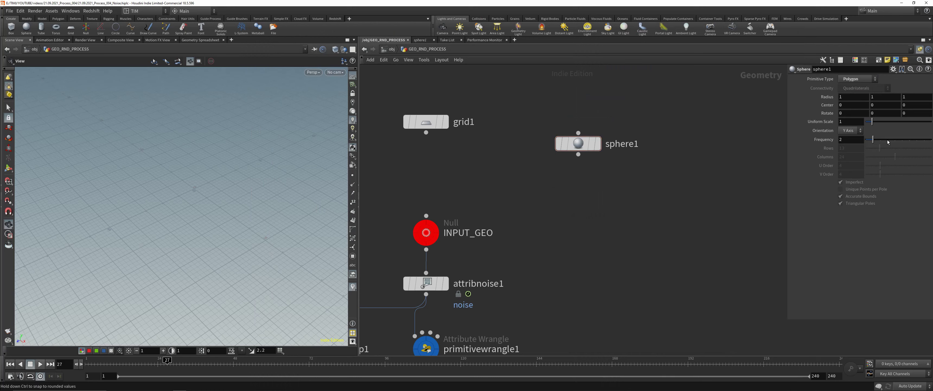
{"action": "left_click_drag", "start_coordinate": [571, 161], "coordinate": [427, 223]}
{"action": "left_click_drag", "start_coordinate": [500, 132], "coordinate": [579, 155]}
{"action": "key", "text": "r"}
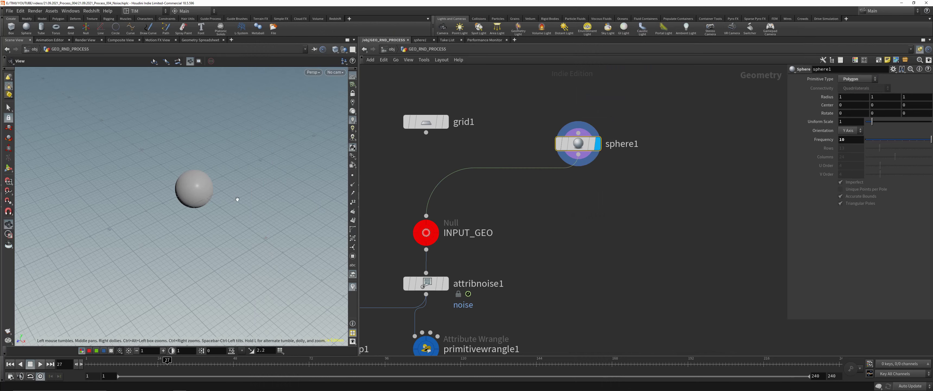
Switch the viewport to Smooth Wire Shaded display and raise sphere1's frequency to 25
{"action": "key", "text": "space+f"}
{"action": "left_click_drag", "start_coordinate": [240, 200], "coordinate": [241, 175]}
{"action": "scroll", "coordinate": [197, 124], "scroll_direction": "down", "scroll_amount": 7}
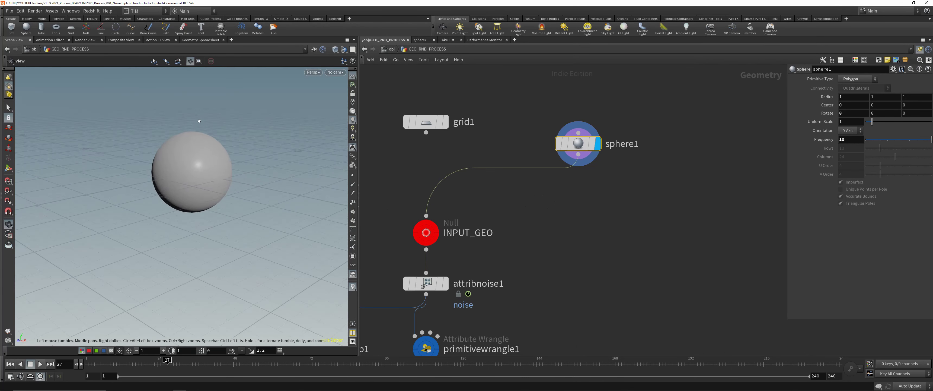
{"action": "left_click_drag", "start_coordinate": [197, 122], "coordinate": [212, 178]}
{"action": "left_click", "coordinate": [335, 49]}
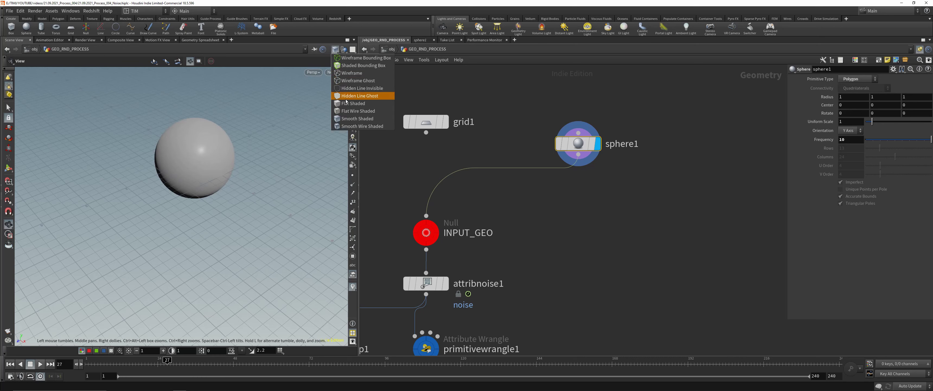
{"action": "left_click", "coordinate": [353, 121]}
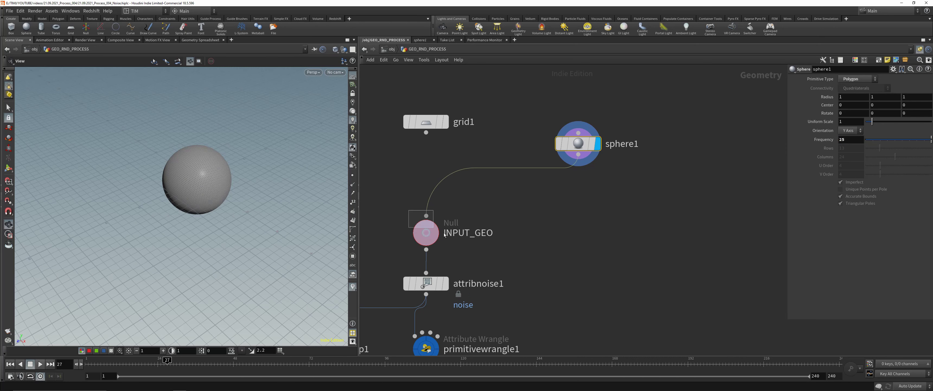
Display attribnoise1 on the sphere, scrub to frame 128, and reduce the noise Element Size to 0.7
{"action": "left_click", "coordinate": [435, 232]}
{"action": "left_click", "coordinate": [445, 283]}
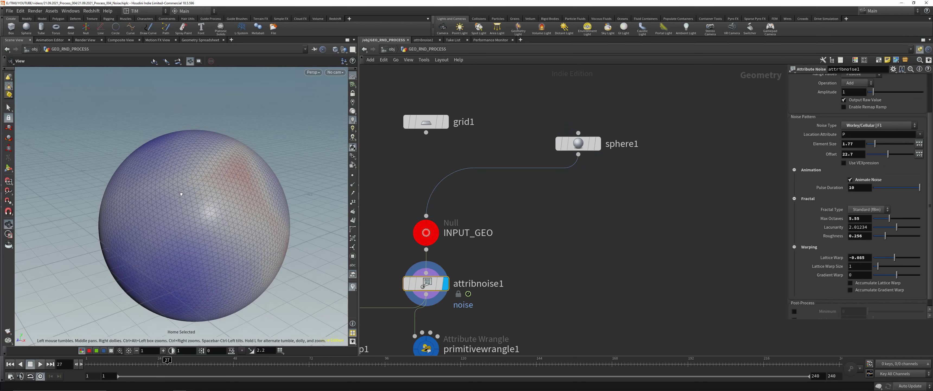
{"action": "key", "text": "g"}
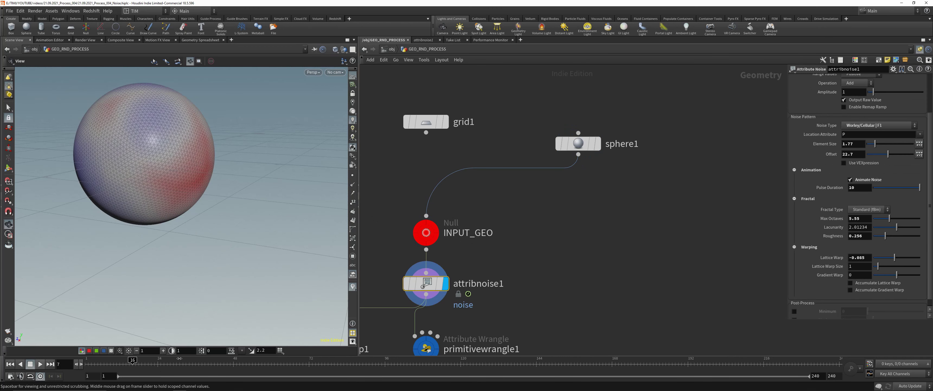
{"action": "left_click_drag", "start_coordinate": [179, 358], "coordinate": [485, 359]}
{"action": "left_click_drag", "start_coordinate": [160, 171], "coordinate": [202, 169]}
{"action": "middle_click_drag", "start_coordinate": [202, 169], "coordinate": [279, 206]}
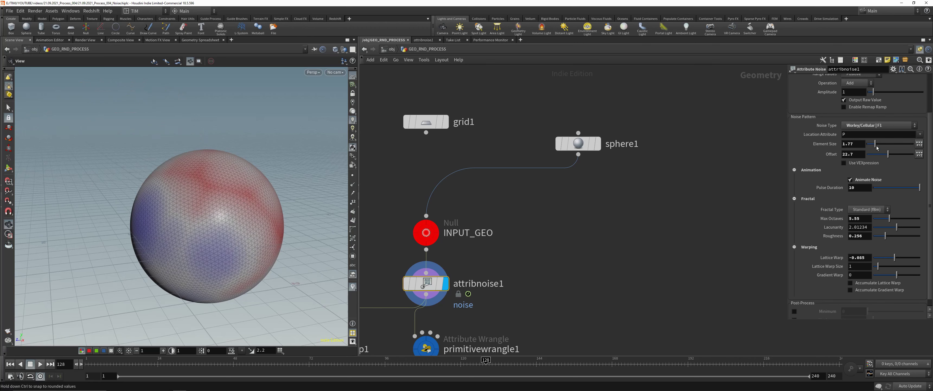
{"action": "left_click_drag", "start_coordinate": [877, 147], "coordinate": [871, 148]}
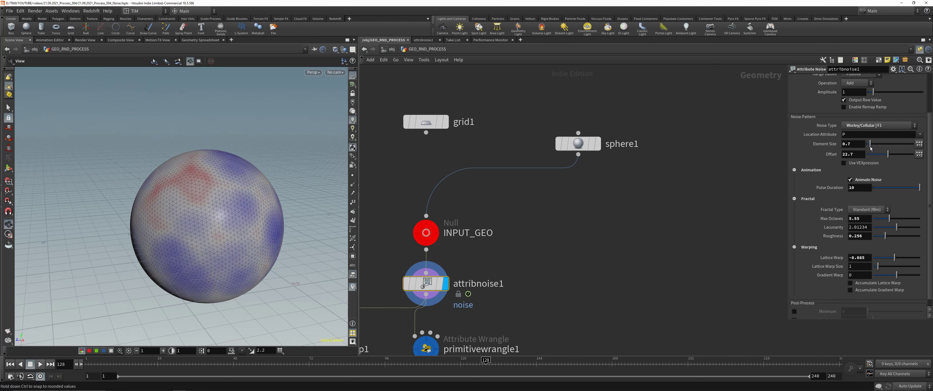
Set sphere1's frequency to 30
{"action": "left_click", "coordinate": [578, 143]}
{"action": "left_click", "coordinate": [851, 141]}
{"action": "type", "text": "3"}
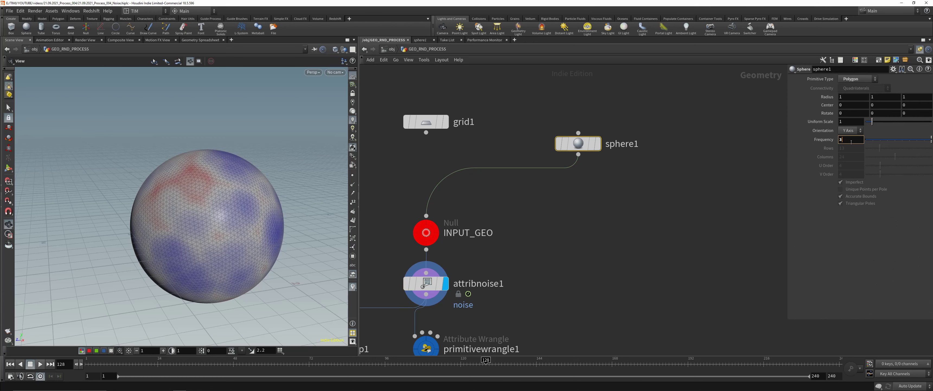
{"action": "type", "text": "0"}
{"action": "key", "text": "Return"}
Add a Divide node and insert it between sphere1 and INPUT_GEO
{"action": "key", "text": "Tab"}
{"action": "type", "text": "div"}
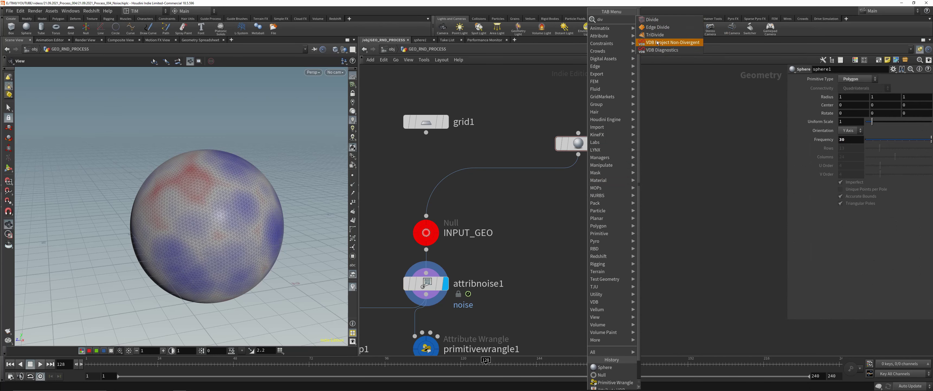
{"action": "left_click", "coordinate": [652, 20]}
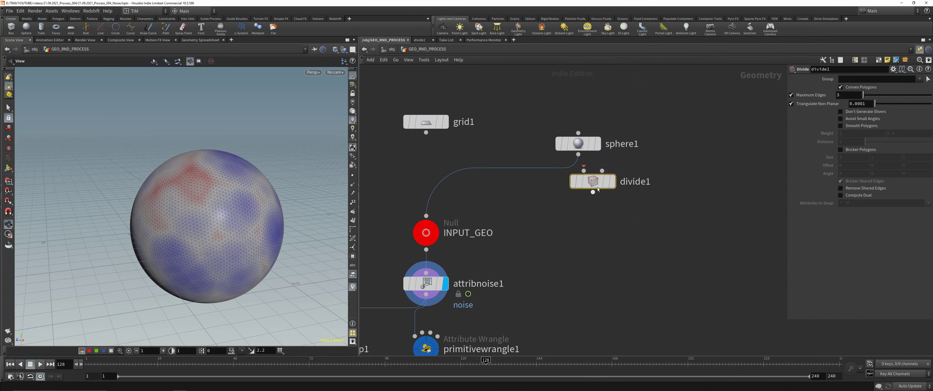
{"action": "left_click_drag", "start_coordinate": [577, 190], "coordinate": [583, 190]}
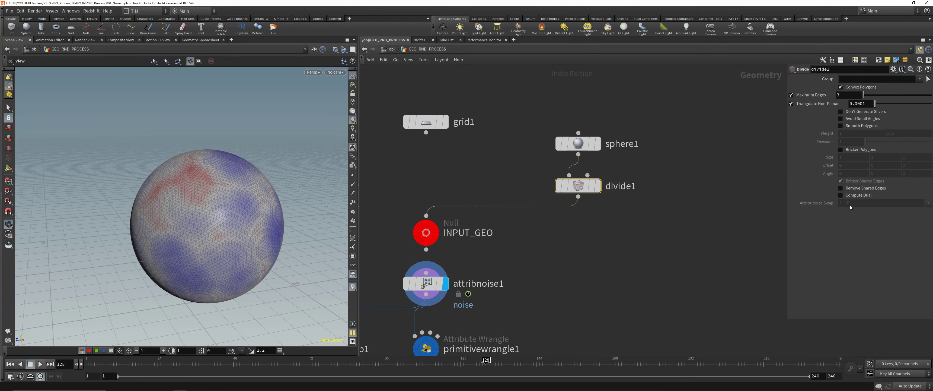
Enable Compute Dual on divide1 and display the resulting sphere mesh up close
{"action": "left_click", "coordinate": [848, 195]}
{"action": "left_click", "coordinate": [597, 186]}
{"action": "scroll", "coordinate": [232, 196], "scroll_direction": "up", "scroll_amount": 3}
{"action": "left_click_drag", "start_coordinate": [254, 181], "coordinate": [228, 187]}
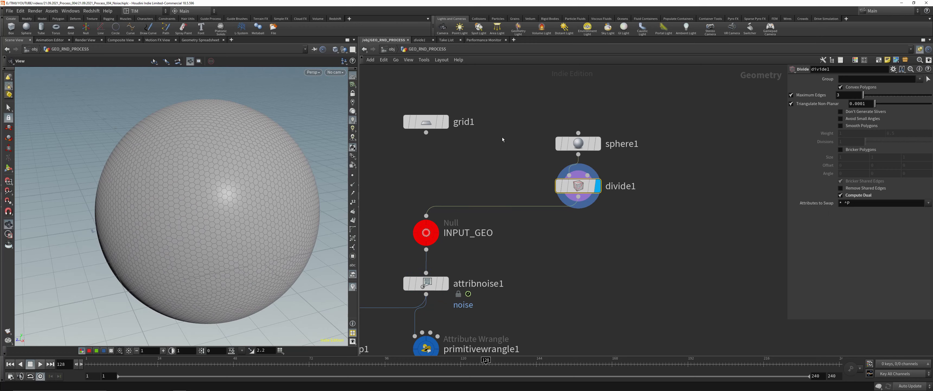
Step through the sphere branch of the network and display INPUT_GEO
{"action": "key", "text": "Up"}
{"action": "key", "text": "Down"}
{"action": "key", "text": "Down"}
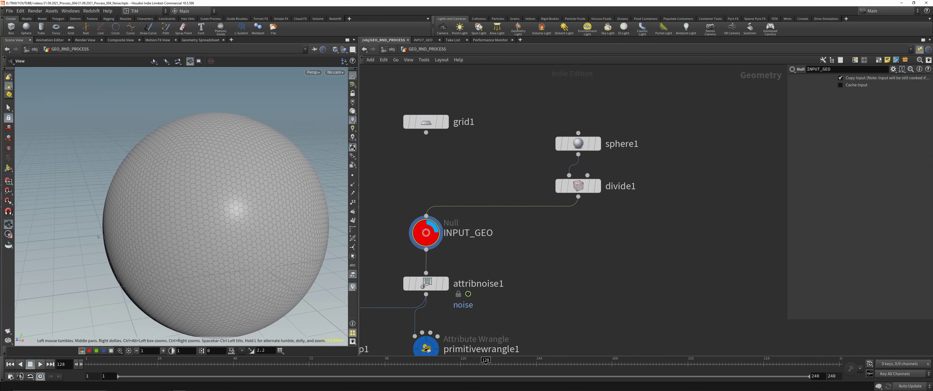
Display polyextrude1 and inspect the extruded sphere from farther out
{"action": "key", "text": "Down"}
{"action": "key", "text": "Down"}
{"action": "key", "text": "Down"}
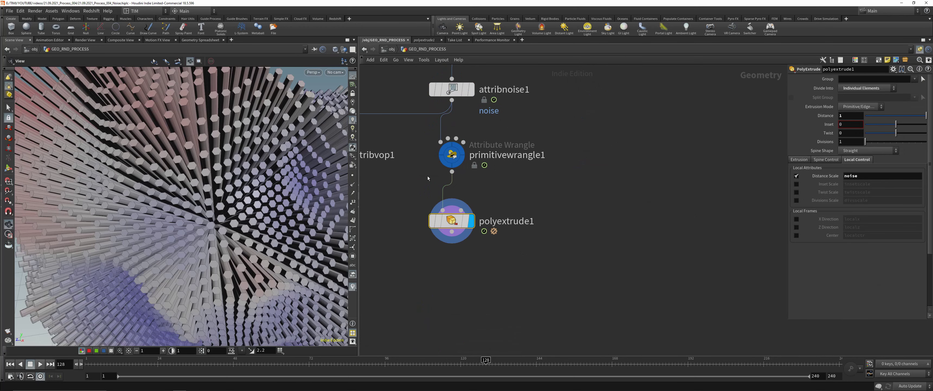
{"action": "scroll", "coordinate": [270, 156], "scroll_direction": "down", "scroll_amount": 6}
{"action": "left_click_drag", "start_coordinate": [270, 156], "coordinate": [217, 205]}
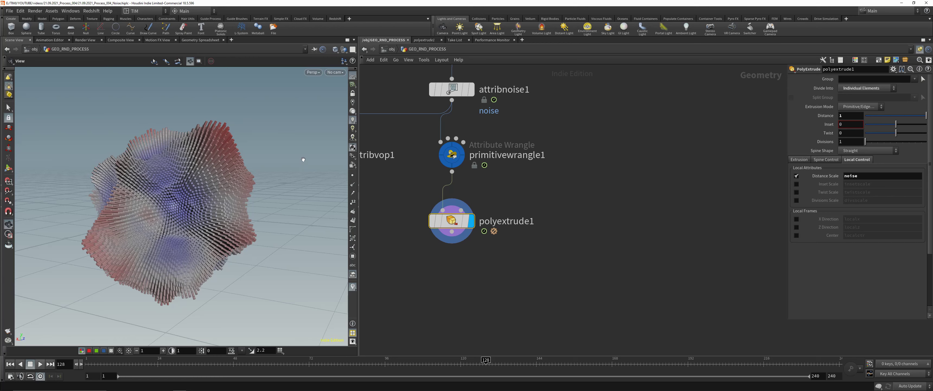
{"action": "mouse_move", "coordinate": [232, 178]}
{"action": "left_mouse_down"}
{"action": "mouse_move", "coordinate": [220, 183]}
{"action": "mouse_move", "coordinate": [234, 187]}
{"action": "left_mouse_up"}
{"action": "scroll", "coordinate": [526, 241], "scroll_direction": "down", "scroll_amount": 3}
Tidy the network by moving attribvop1 slightly aside and lining grid1 up level with sphere1
{"action": "middle_click_drag", "start_coordinate": [546, 167], "coordinate": [596, 207]}
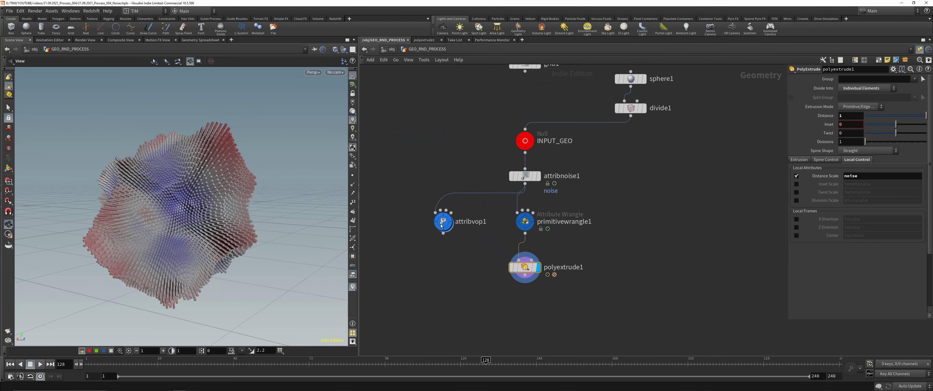
{"action": "left_click_drag", "start_coordinate": [441, 226], "coordinate": [426, 226]}
{"action": "middle_click_drag", "start_coordinate": [602, 193], "coordinate": [543, 258]}
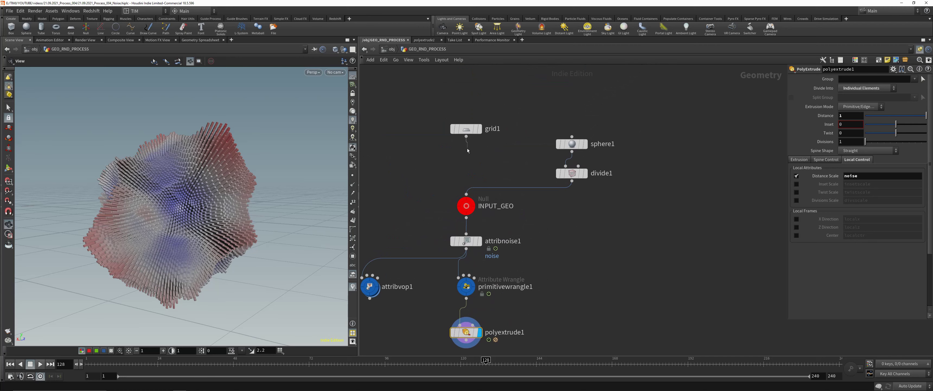
{"action": "left_click_drag", "start_coordinate": [466, 131], "coordinate": [466, 146]}
{"action": "left_click_drag", "start_coordinate": [466, 144], "coordinate": [465, 144]}
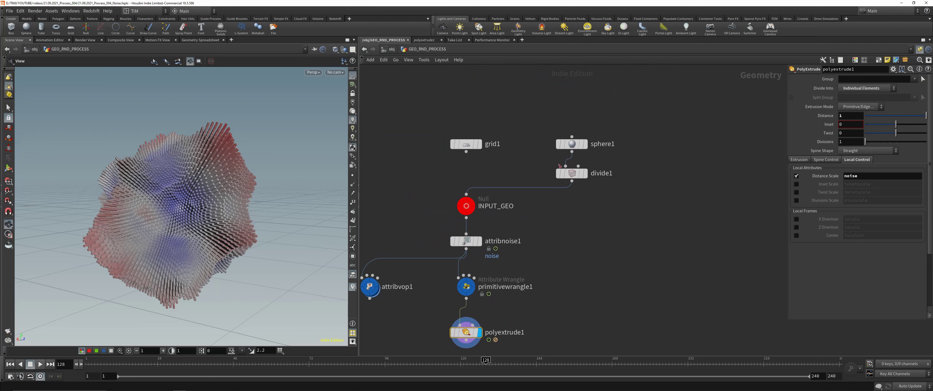
Examine the extruded sphere from several angles, checking its columns up close in wireframe and shaded display
{"action": "left_click_drag", "start_coordinate": [163, 205], "coordinate": [179, 203]}
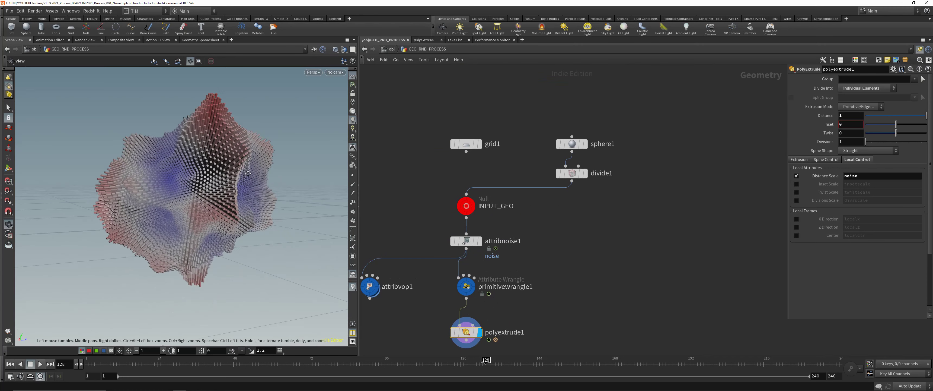
{"action": "left_click_drag", "start_coordinate": [248, 174], "coordinate": [189, 198]}
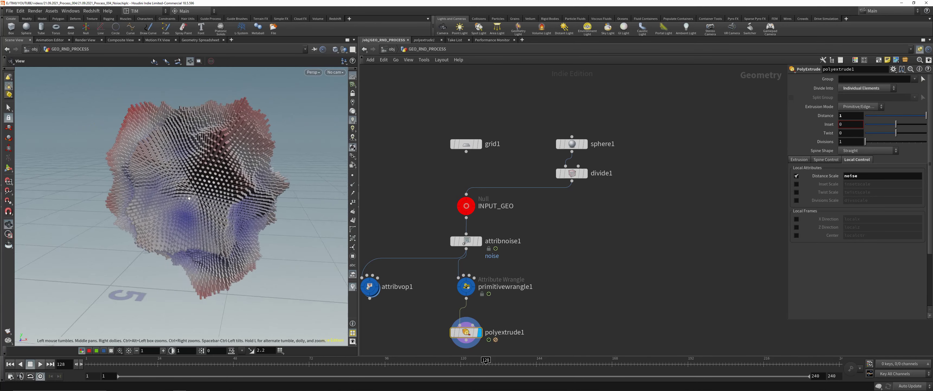
{"action": "scroll", "coordinate": [188, 198], "scroll_direction": "up", "scroll_amount": 5}
{"action": "key", "text": "w"}
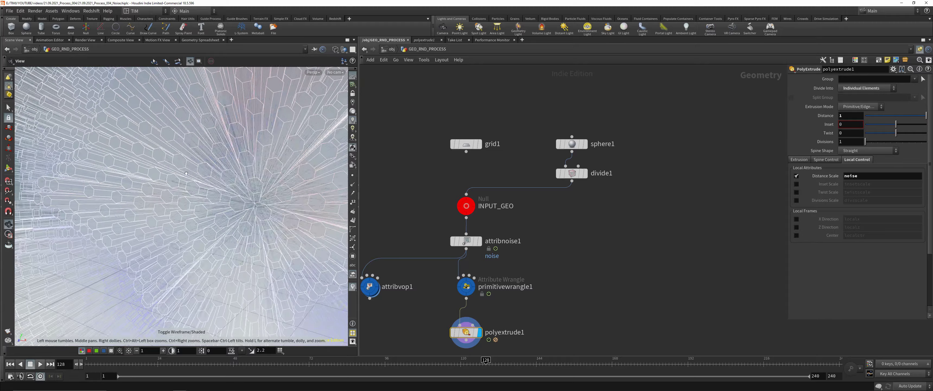
{"action": "left_click_drag", "start_coordinate": [185, 173], "coordinate": [211, 180]}
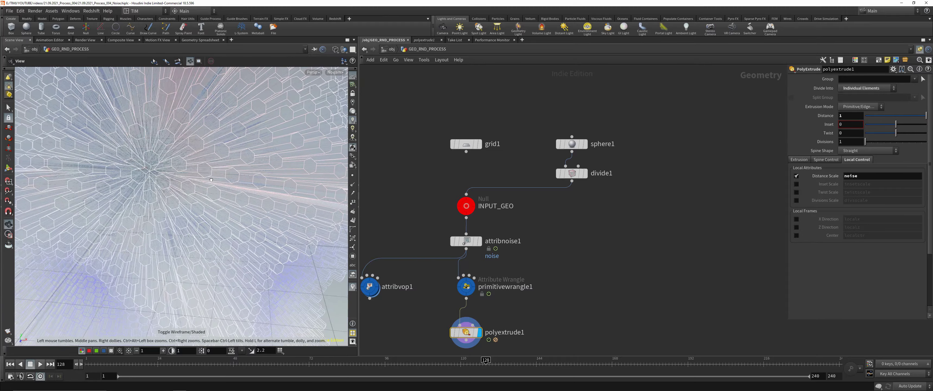
{"action": "key", "text": "w"}
{"action": "scroll", "coordinate": [212, 180], "scroll_direction": "down", "scroll_amount": 5}
Scrub through the timeline to review the animated extrusion and return to frame 1
{"action": "middle_click_drag", "start_coordinate": [567, 310], "coordinate": [582, 207]}
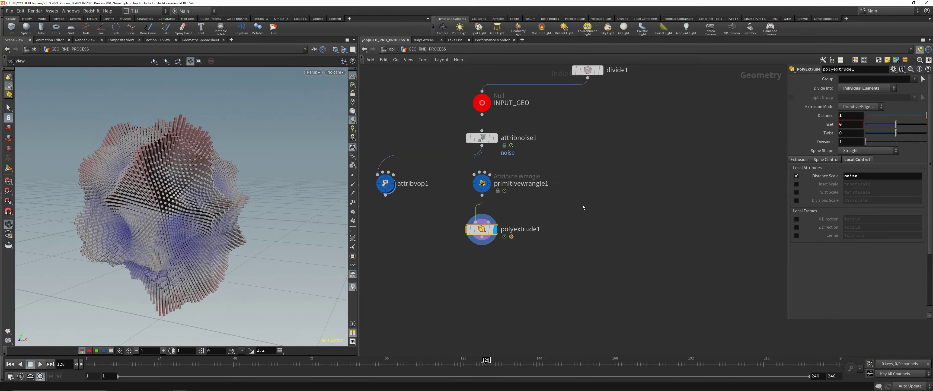
{"action": "scroll", "coordinate": [594, 190], "scroll_direction": "up", "scroll_amount": 3}
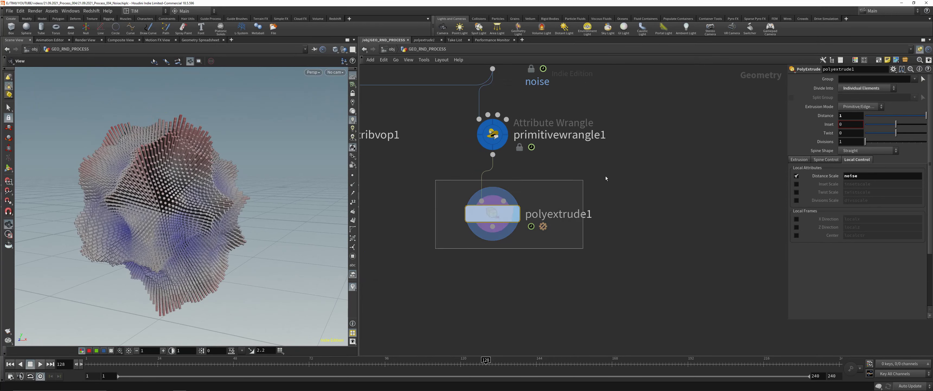
{"action": "left_click", "coordinate": [10, 363]}
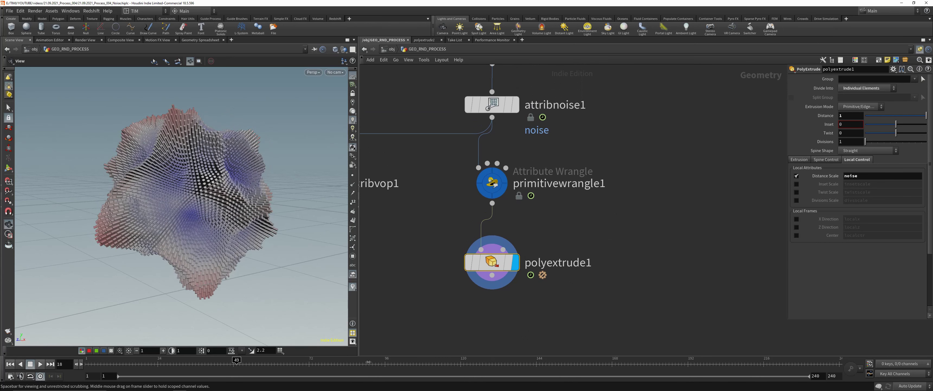
{"action": "left_click_drag", "start_coordinate": [92, 353], "coordinate": [84, 349]}
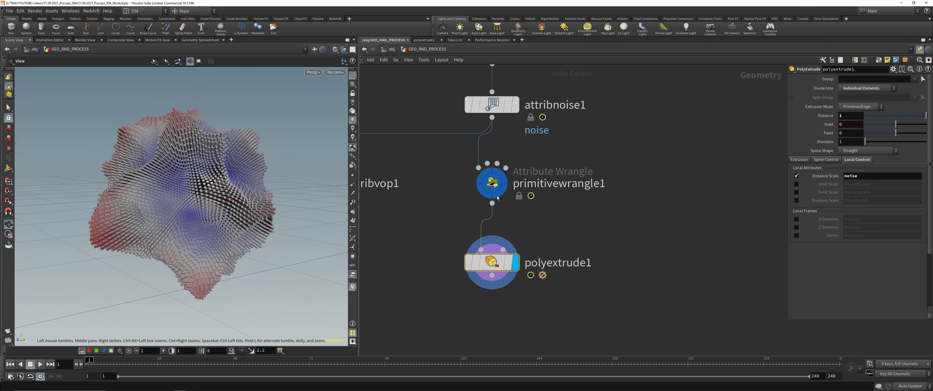
Set polyextrude1's Inset to 0.014 and inspect the tapered columns
{"action": "double_click", "coordinate": [854, 125]}
{"action": "type", "text": "0.014"}
{"action": "key", "text": "Return"}
{"action": "scroll", "coordinate": [196, 155], "scroll_direction": "up", "scroll_amount": 5}
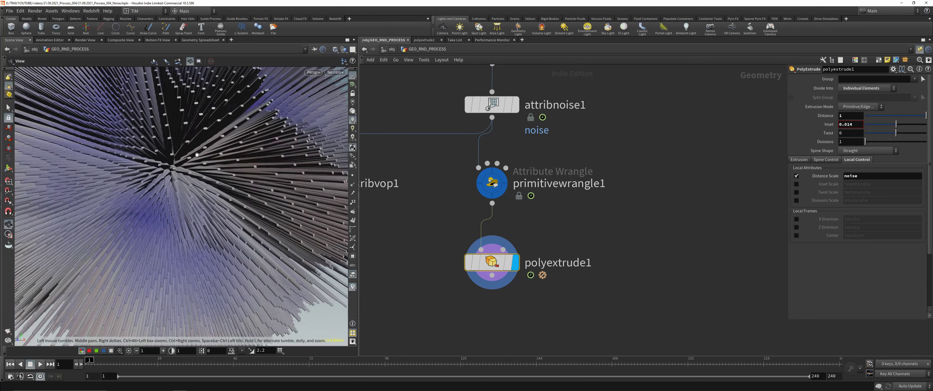
{"action": "scroll", "coordinate": [197, 155], "scroll_direction": "down", "scroll_amount": 8}
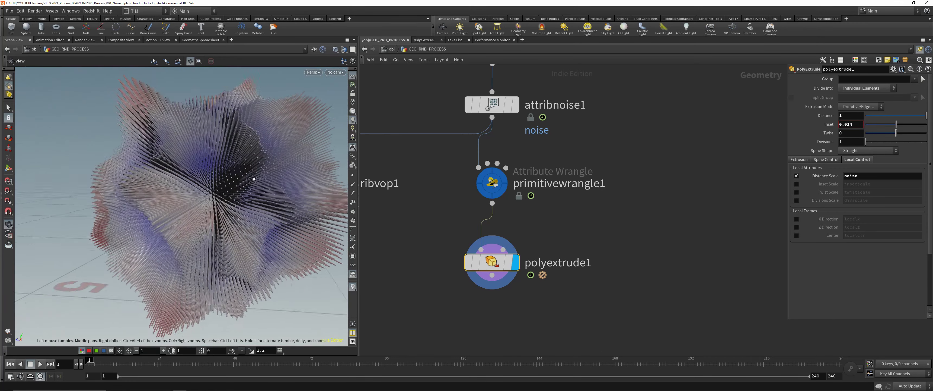
{"action": "left_click_drag", "start_coordinate": [254, 178], "coordinate": [269, 202]}
{"action": "scroll", "coordinate": [240, 187], "scroll_direction": "down", "scroll_amount": 3}
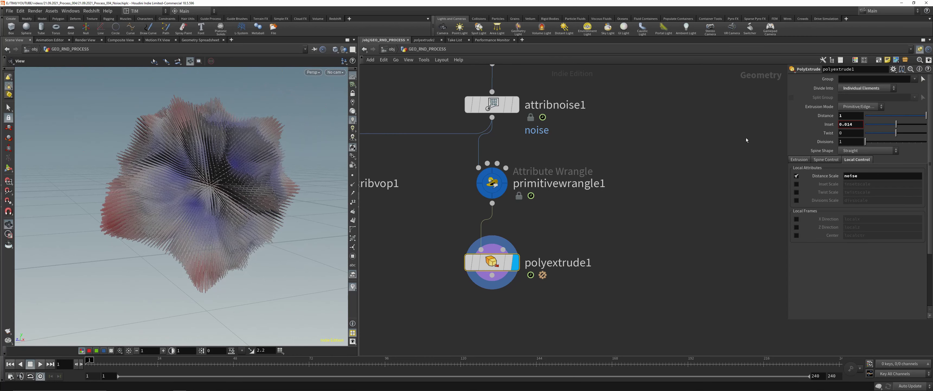
Set polyextrude1's Twist to 5 and Divisions to 5
{"action": "left_click", "coordinate": [857, 132]}
{"action": "type", "text": "5"}
{"action": "key", "text": "Return"}
{"action": "left_click", "coordinate": [854, 142]}
{"action": "key", "text": "Return"}
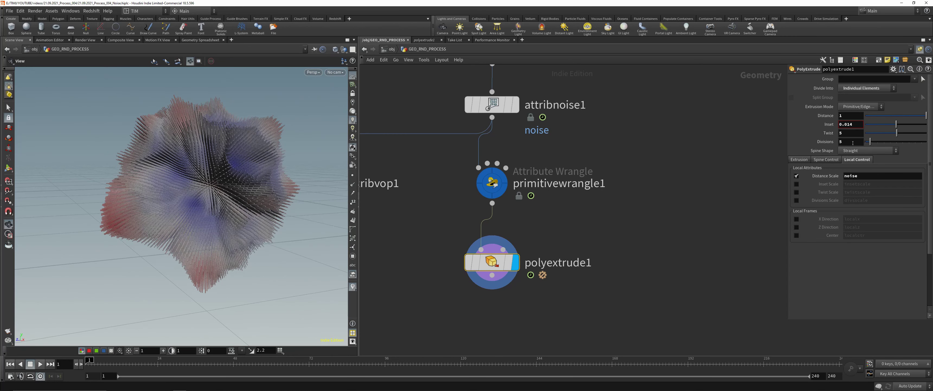
Reset polyextrude1's Inset to 0 and inspect the columns up close
{"action": "left_click", "coordinate": [852, 124]}
{"action": "type", "text": "0"}
{"action": "key", "text": "Return"}
{"action": "scroll", "coordinate": [221, 174], "scroll_direction": "up", "scroll_amount": 6}
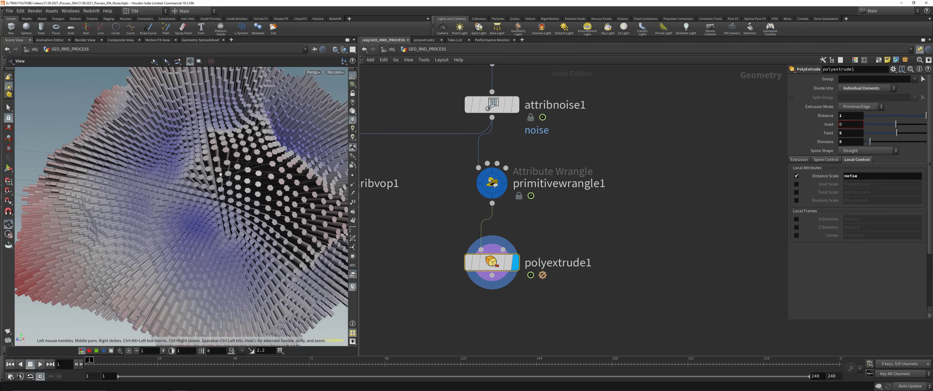
{"action": "mouse_move", "coordinate": [220, 174]}
{"action": "left_mouse_down"}
{"action": "mouse_move", "coordinate": [237, 159]}
{"action": "mouse_move", "coordinate": [214, 154]}
{"action": "mouse_move", "coordinate": [222, 181]}
{"action": "left_mouse_up"}
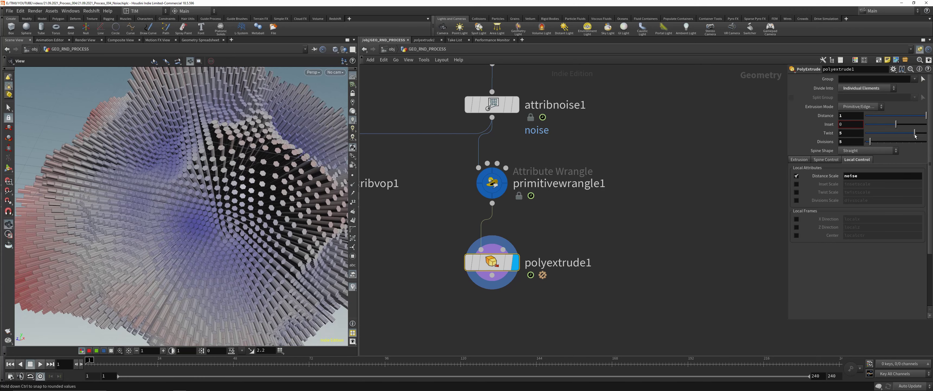
Raise polyextrude1's Twist to 111 and inspect the twisted columns up close and from a distance
{"action": "left_click_drag", "start_coordinate": [289, 195], "coordinate": [163, 221]}
{"action": "right_click_drag", "start_coordinate": [163, 221], "coordinate": [160, 175]}
{"action": "left_click_drag", "start_coordinate": [160, 175], "coordinate": [202, 169]}
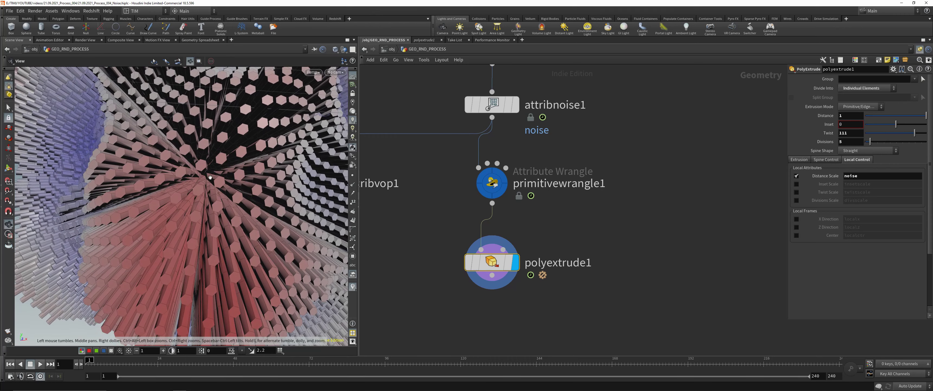
{"action": "right_click_drag", "start_coordinate": [209, 178], "coordinate": [158, 263]}
{"action": "left_click_drag", "start_coordinate": [159, 263], "coordinate": [232, 238]}
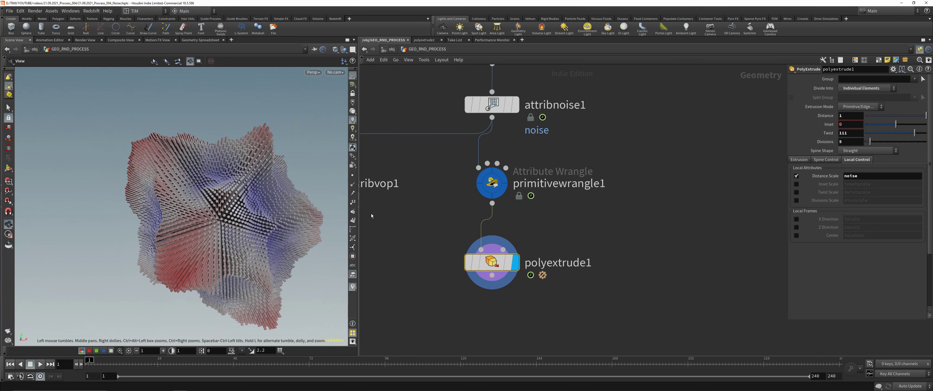
Reset polyextrude1's Twist to 0 and set its Inset to 0.25
{"action": "left_click", "coordinate": [852, 134]}
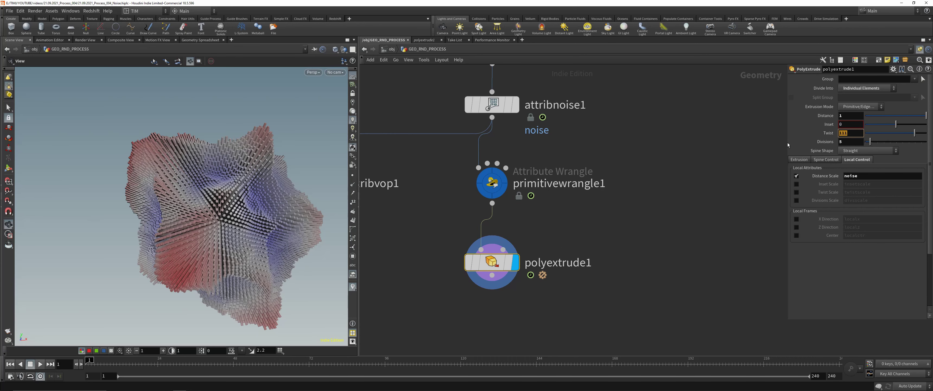
{"action": "type", "text": "0"}
{"action": "key", "text": "Return"}
{"action": "left_click", "coordinate": [846, 125]}
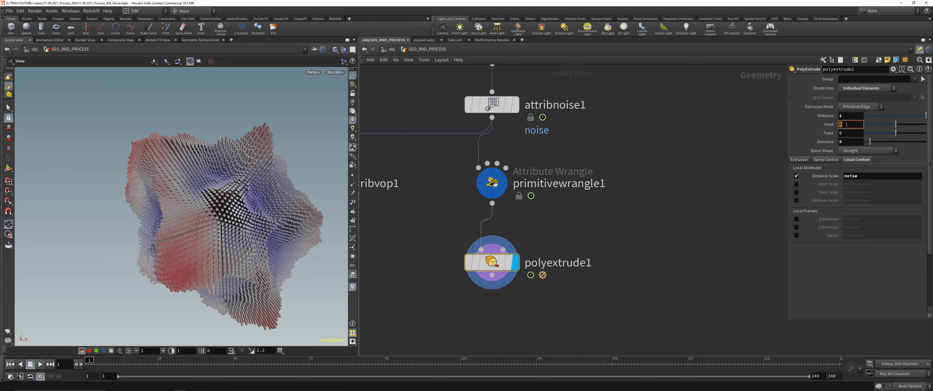
{"action": "type", "text": "0.25"}
{"action": "key", "text": "Return"}
Lower sphere1's Frequency to 5 and inspect the resulting spikes
{"action": "middle_click_drag", "start_coordinate": [667, 69], "coordinate": [663, 147]}
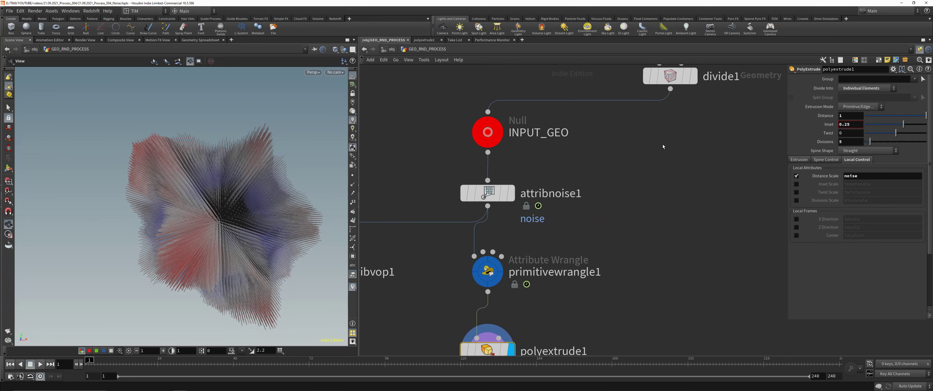
{"action": "middle_click_drag", "start_coordinate": [608, 68], "coordinate": [570, 205]}
{"action": "left_click", "coordinate": [633, 162]}
{"action": "left_click", "coordinate": [856, 139]}
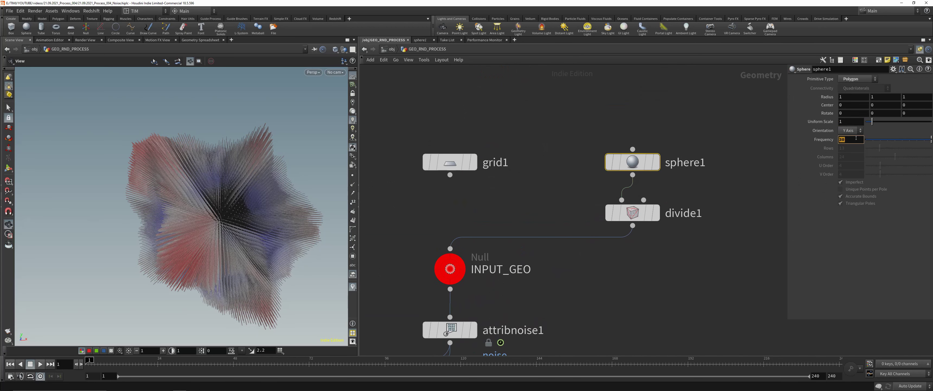
{"action": "type", "text": "25"}
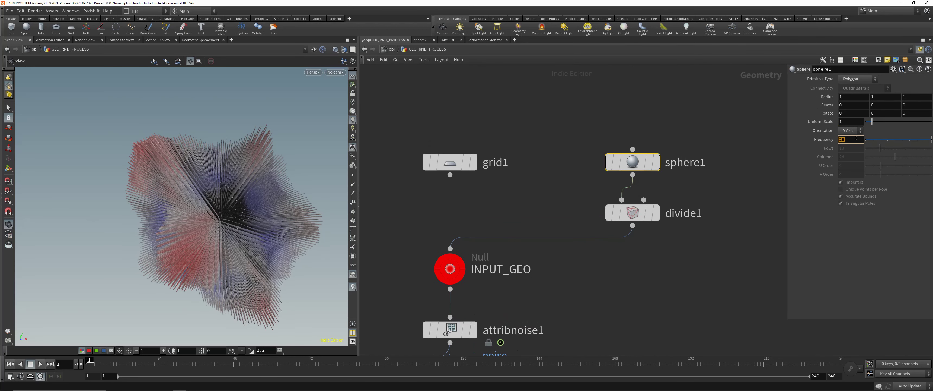
{"action": "type", "text": "5"}
{"action": "key", "text": "Return"}
{"action": "left_click_drag", "start_coordinate": [246, 181], "coordinate": [199, 208]}
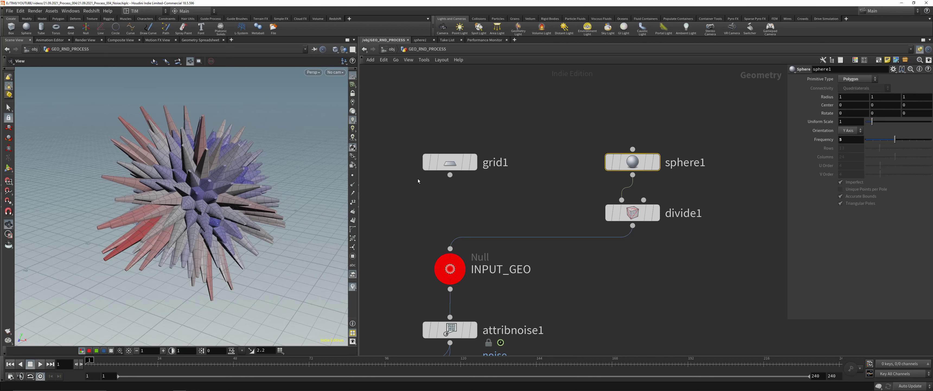
Set sphere1's Frequency to 10 and check the spikes from another angle
{"action": "left_click", "coordinate": [850, 140]}
{"action": "key", "text": "Return"}
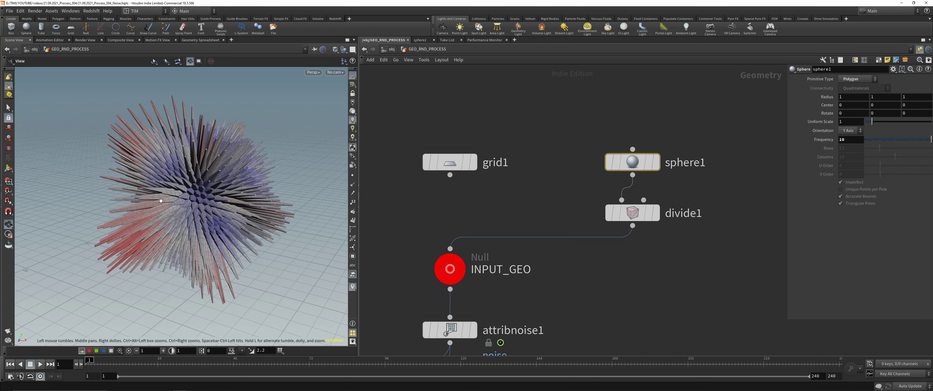
{"action": "left_click_drag", "start_coordinate": [207, 203], "coordinate": [209, 181]}
Reduce polyextrude1's Inset to 0.01 and check the column shapes
{"action": "middle_click_drag", "start_coordinate": [621, 293], "coordinate": [681, 83]}
{"action": "left_click", "coordinate": [511, 276]}
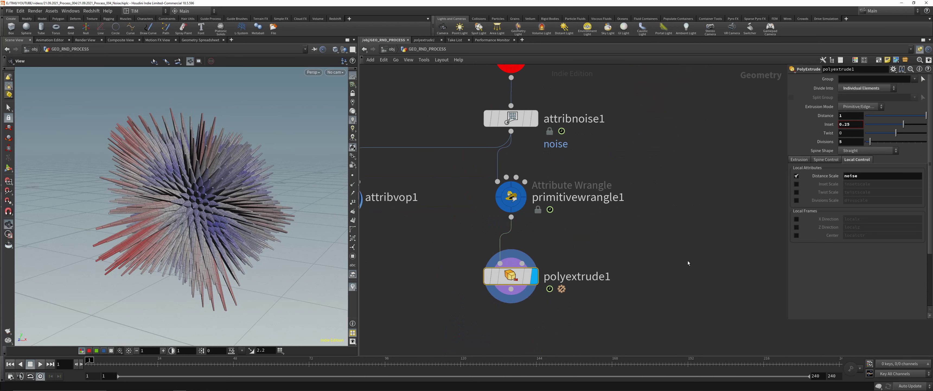
{"action": "left_click", "coordinate": [859, 125]}
{"action": "key", "text": "Return"}
{"action": "left_click", "coordinate": [859, 125]}
{"action": "type", "text": "0.01"}
{"action": "key", "text": "Return"}
{"action": "left_click_drag", "start_coordinate": [213, 197], "coordinate": [246, 212]}
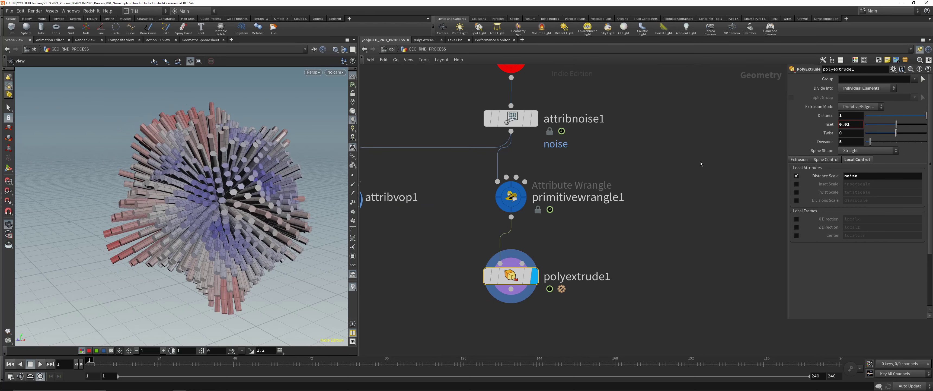
Set polyextrude1's Inset to 0.025 and save the scene
{"action": "left_click", "coordinate": [857, 123]}
{"action": "key", "text": "BackSpace"}
{"action": "type", "text": "25"}
{"action": "key", "text": "Return"}
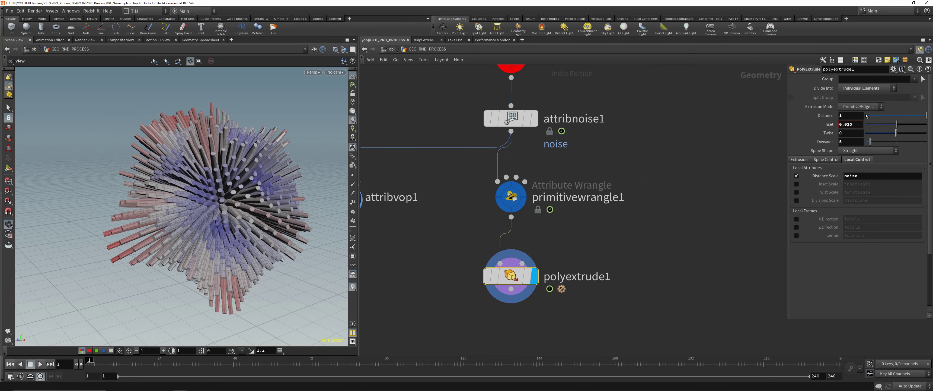
{"action": "mouse_move", "coordinate": [235, 199]}
{"action": "left_mouse_down"}
{"action": "mouse_move", "coordinate": [286, 203]}
{"action": "mouse_move", "coordinate": [221, 210]}
{"action": "mouse_move", "coordinate": [232, 212]}
{"action": "left_mouse_up"}
{"action": "key", "text": "ctrl+s"}
Set primitivewrangle1's Mult to 1 and polyextrude1's Divisions to 1
{"action": "left_click", "coordinate": [510, 196]}
{"action": "mouse_move", "coordinate": [930, 199]}
{"action": "left_mouse_down"}
{"action": "mouse_move", "coordinate": [868, 199]}
{"action": "mouse_move", "coordinate": [921, 200]}
{"action": "left_mouse_up"}
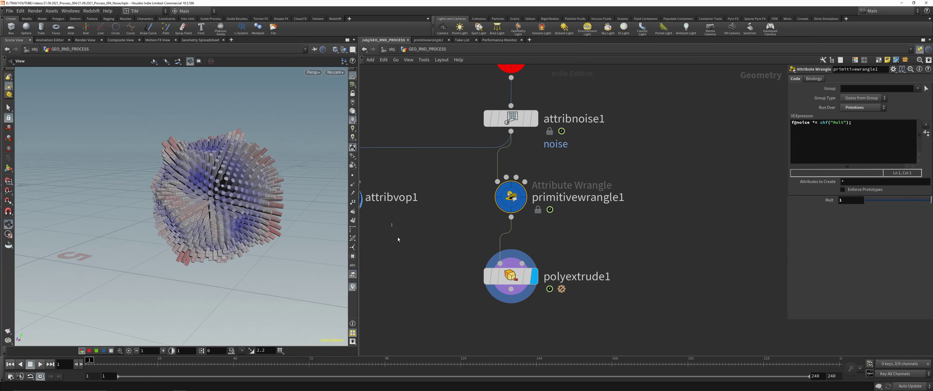
{"action": "left_click", "coordinate": [511, 276]}
{"action": "left_click_drag", "start_coordinate": [887, 145], "coordinate": [865, 142]}
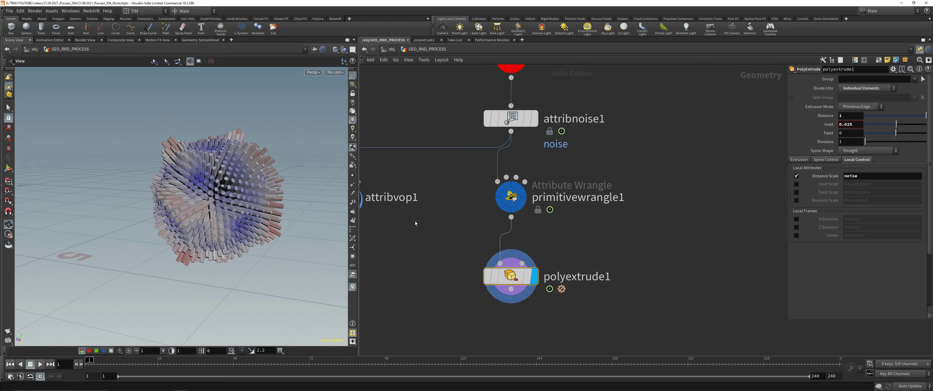
Increase primitivewrangle1's Mult to 2.4 to lengthen the extruded columns
{"action": "left_click", "coordinate": [510, 197]}
{"action": "left_click_drag", "start_coordinate": [203, 206], "coordinate": [250, 210]}
{"action": "scroll", "coordinate": [239, 210], "scroll_direction": "up", "scroll_amount": 3}
{"action": "left_click", "coordinate": [512, 276]}
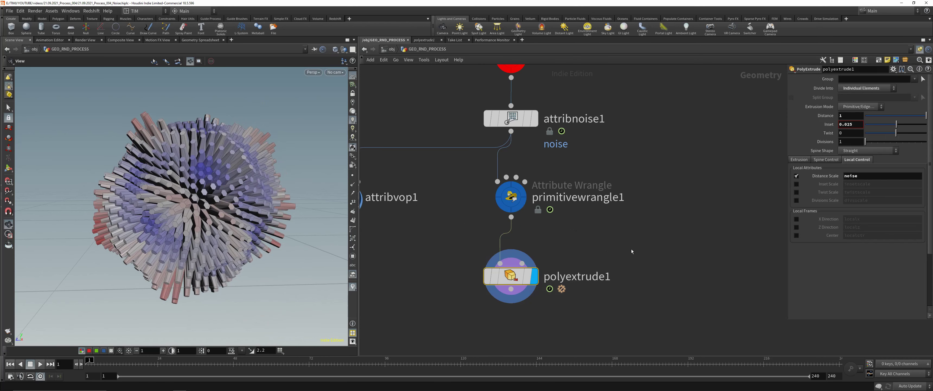
{"action": "left_click", "coordinate": [511, 196]}
{"action": "middle_click_drag", "start_coordinate": [843, 199], "coordinate": [883, 199]}
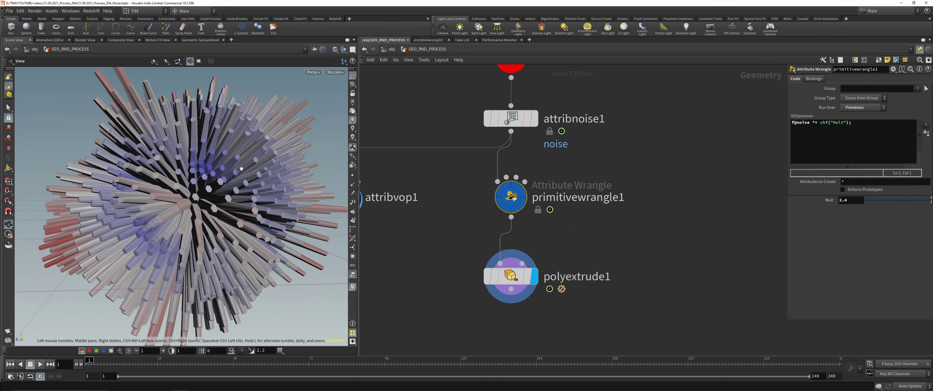
Examine the extruded columns from a distance and save the scene
{"action": "scroll", "coordinate": [203, 173], "scroll_direction": "down", "scroll_amount": 4}
{"action": "left_click_drag", "start_coordinate": [203, 172], "coordinate": [189, 204]}
{"action": "scroll", "coordinate": [189, 204], "scroll_direction": "up", "scroll_amount": 3}
{"action": "key", "text": "ctrl+s"}
{"action": "scroll", "coordinate": [650, 136], "scroll_direction": "down", "scroll_amount": 4}
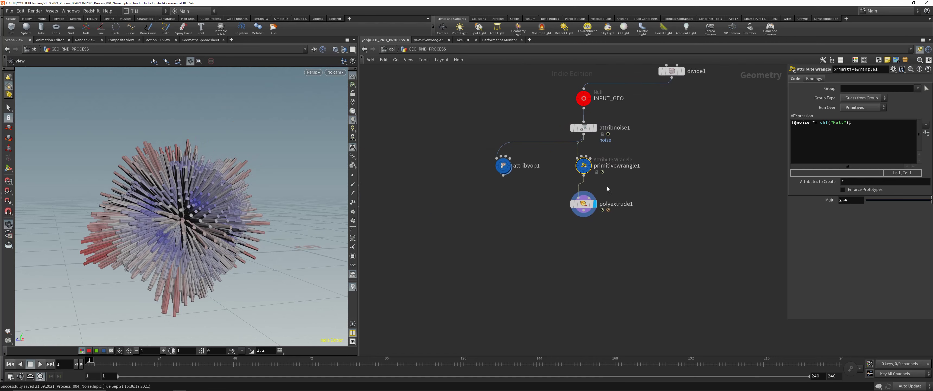
Add a VDB from Polygons node below polyextrude1 and display its result
{"action": "left_click", "coordinate": [583, 204]}
{"action": "scroll", "coordinate": [636, 168], "scroll_direction": "up", "scroll_amount": 3}
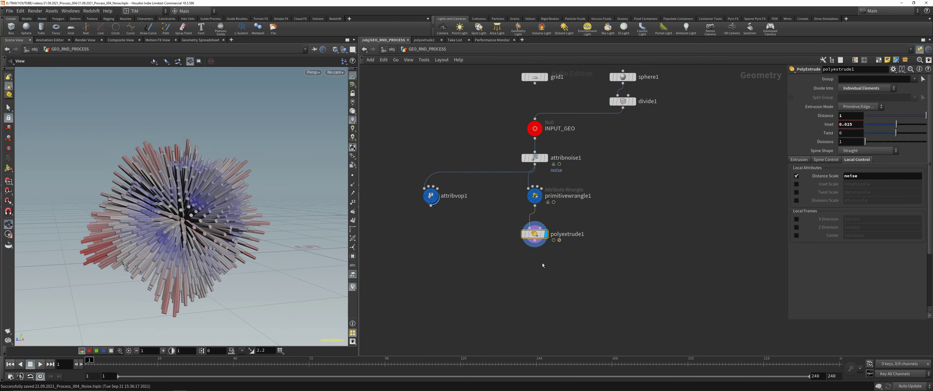
{"action": "middle_click_drag", "start_coordinate": [530, 260], "coordinate": [489, 229]}
{"action": "key", "text": "Tab"}
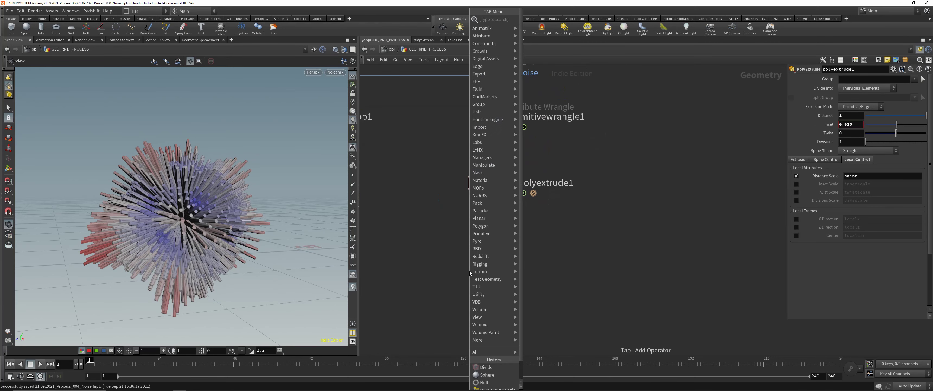
{"action": "type", "text": "vd"}
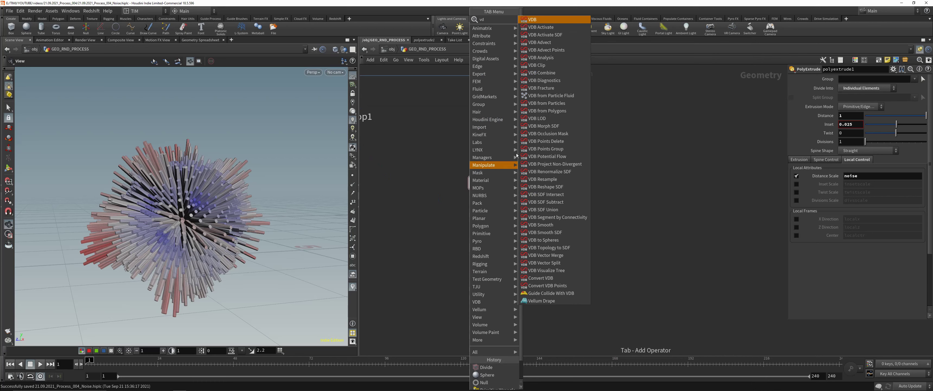
{"action": "left_click", "coordinate": [550, 111]}
{"action": "left_click", "coordinate": [491, 229]}
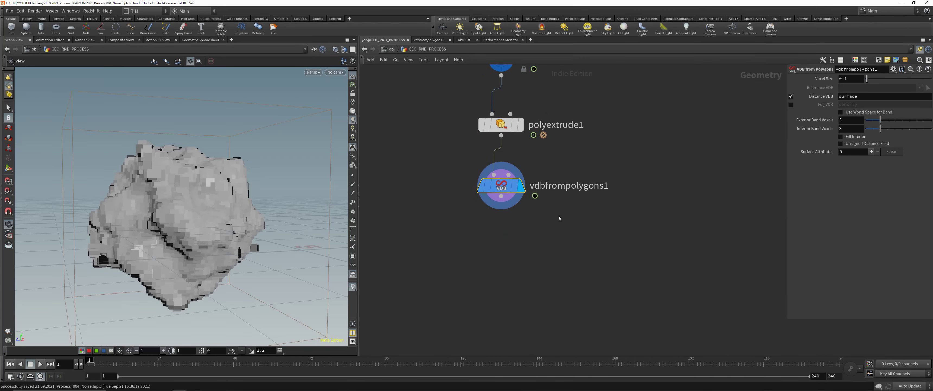
Set vdbfrompolygons1's Voxel Size to 0.01 and check the finer volume
{"action": "left_click", "coordinate": [859, 77]}
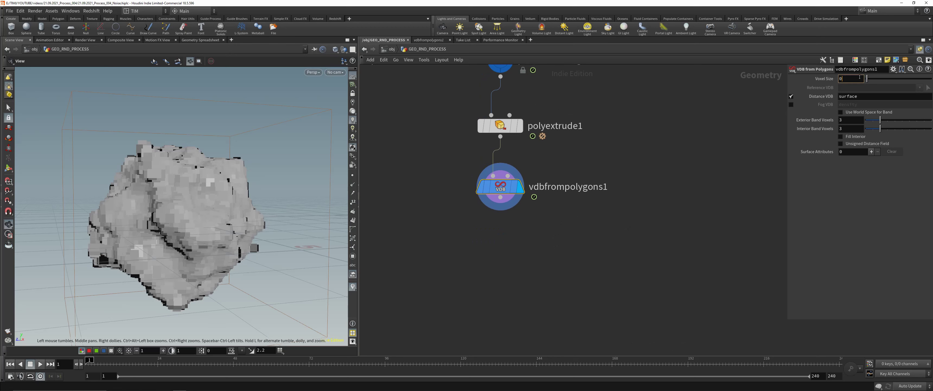
{"action": "type", "text": "0.01"}
{"action": "key", "text": "Return"}
{"action": "left_click_drag", "start_coordinate": [195, 207], "coordinate": [179, 194]}
{"action": "key", "text": "Tab"}
{"action": "type", "text": "sm"}
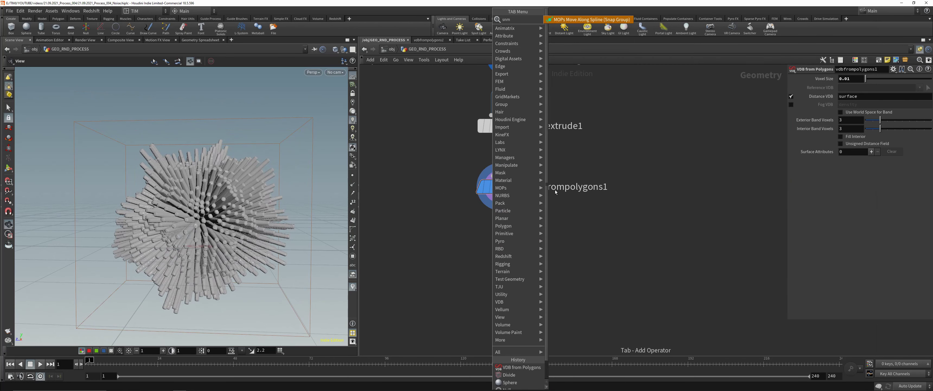
{"action": "key", "text": "Escape"}
Add a VDB Smooth SDF node below vdbfrompolygons1 and display its result
{"action": "key", "text": "Tab"}
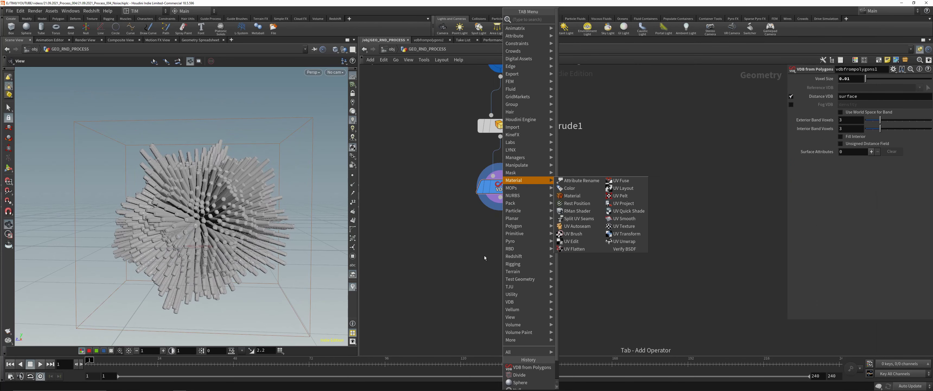
{"action": "type", "text": "vdbs"}
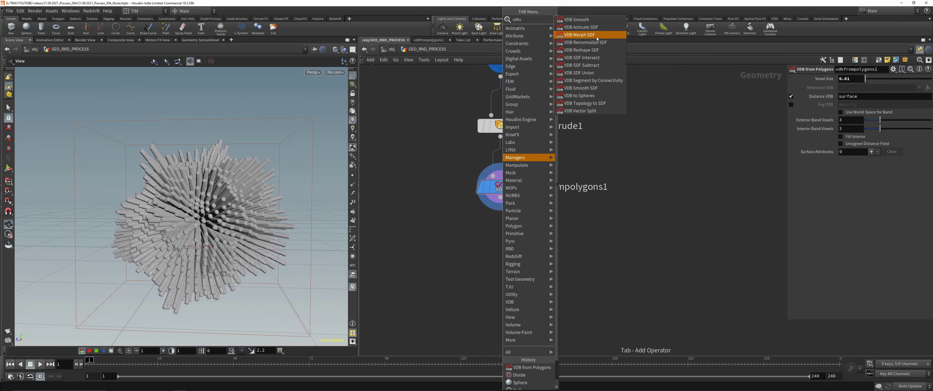
{"action": "left_click", "coordinate": [581, 88]}
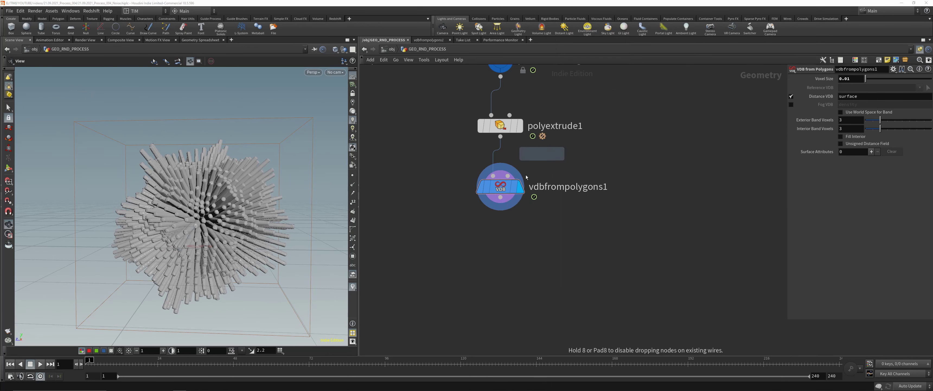
{"action": "left_click", "coordinate": [502, 247]}
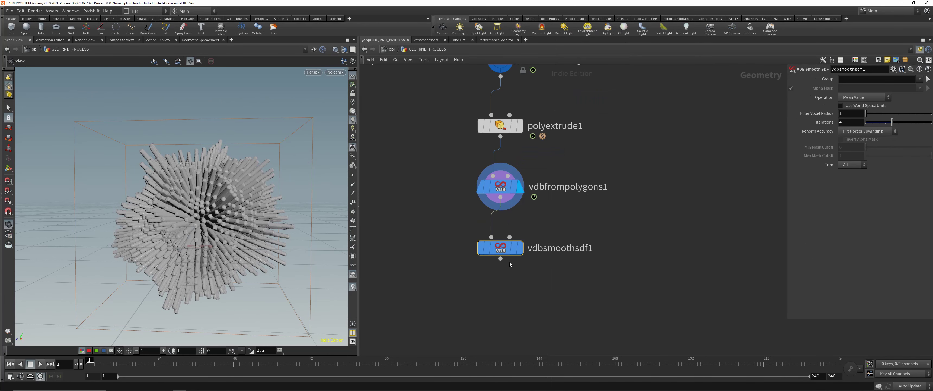
{"action": "left_click_drag", "start_coordinate": [264, 243], "coordinate": [250, 258]}
Try vdbsmoothsdf1's Iterations at 0 and at a much higher value to compare the smoothing
{"action": "left_click", "coordinate": [855, 121]}
{"action": "type", "text": "0"}
{"action": "key", "text": "Return"}
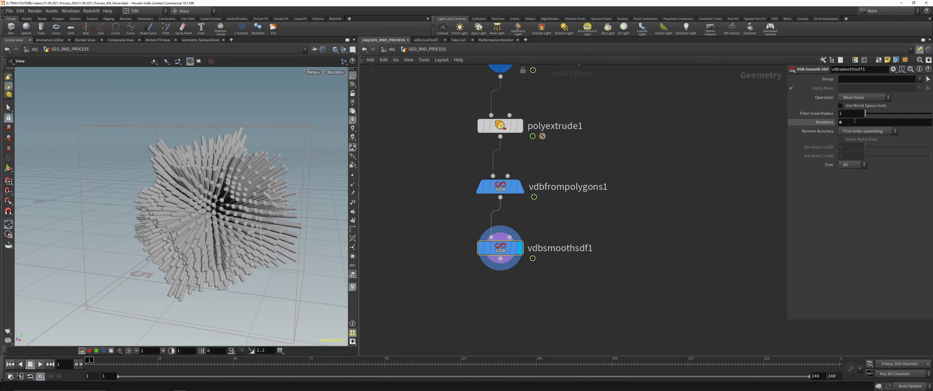
{"action": "double_click", "coordinate": [855, 122]}
{"action": "key", "text": "Return"}
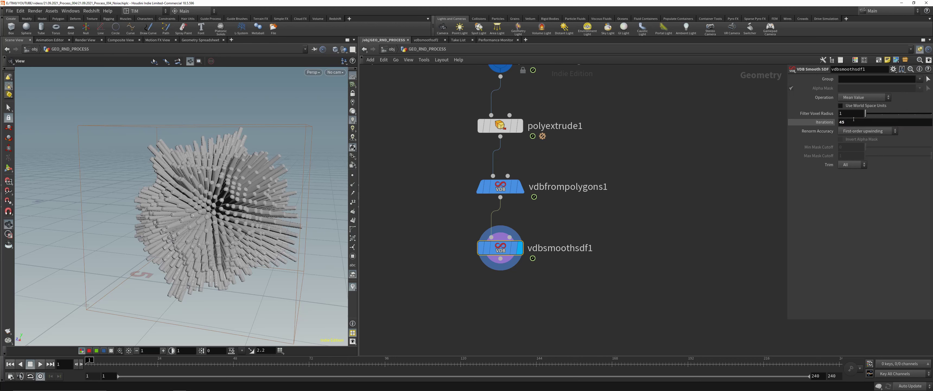
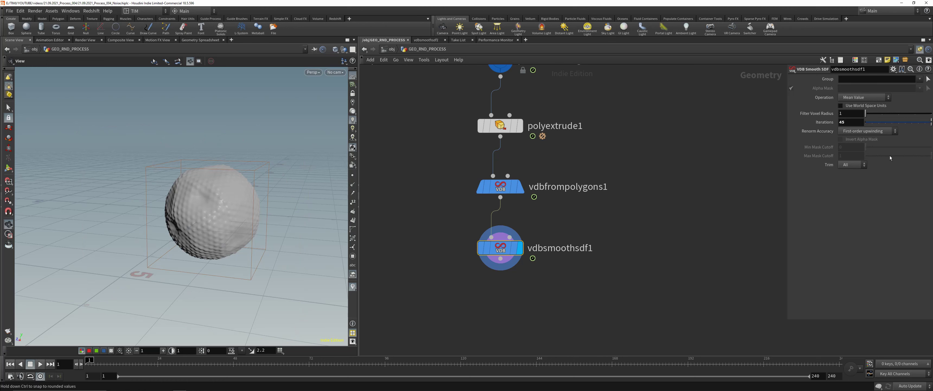
Try 10 Iterations on vdbsmoothsdf1, and raise the value to 15 for slightly stronger smoothing
{"action": "left_click", "coordinate": [856, 122]}
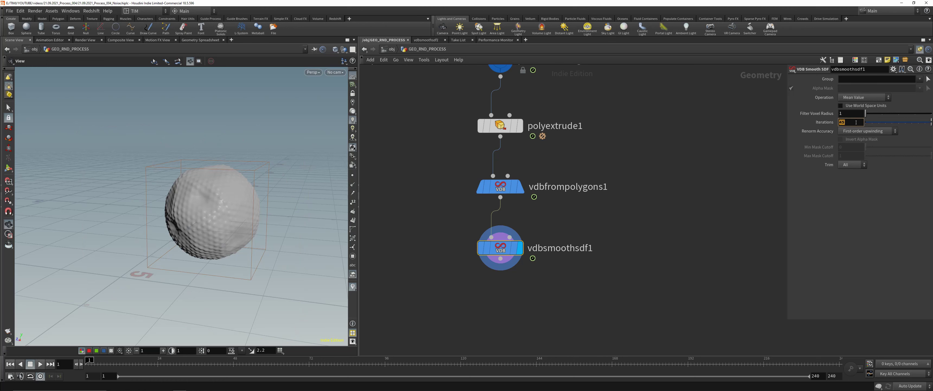
{"action": "type", "text": "10"}
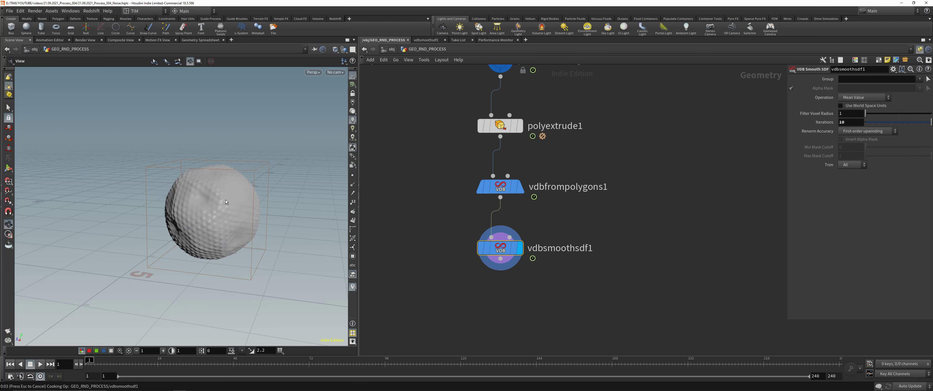
{"action": "left_click_drag", "start_coordinate": [215, 203], "coordinate": [192, 210]}
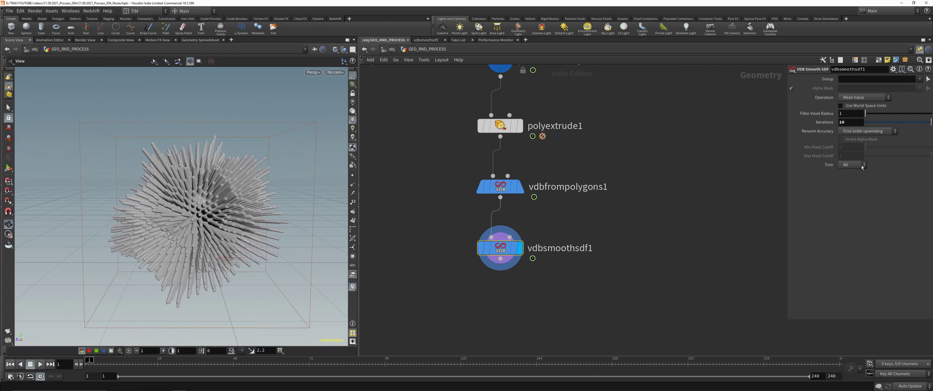
{"action": "left_click", "coordinate": [853, 122]}
{"action": "key", "text": "Return"}
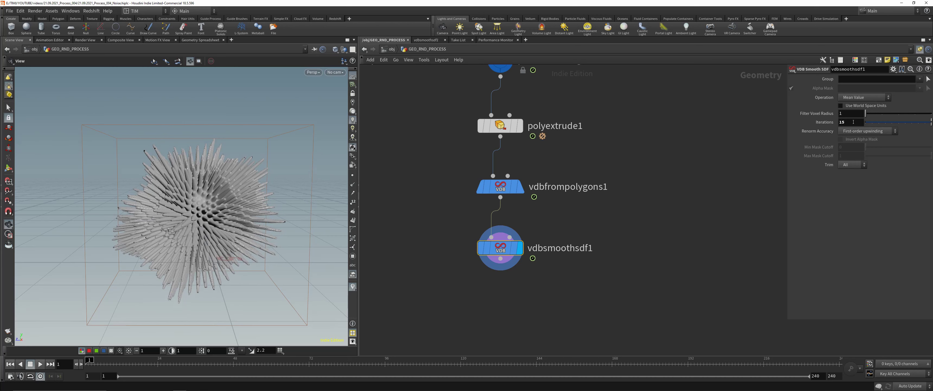
{"action": "left_click_drag", "start_coordinate": [239, 154], "coordinate": [188, 177]}
Add a Convert VDB node below vdbsmoothsdf1 and set Convert To to Polygons
{"action": "middle_click_drag", "start_coordinate": [542, 330], "coordinate": [547, 256]}
{"action": "key", "text": "Tab"}
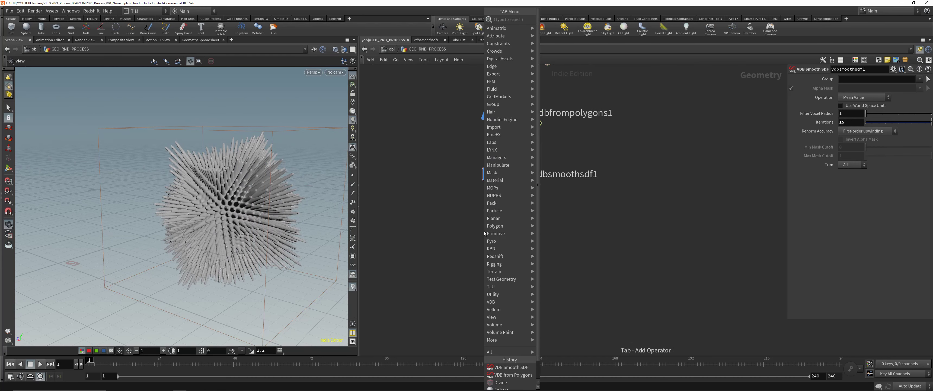
{"action": "type", "text": "convert"}
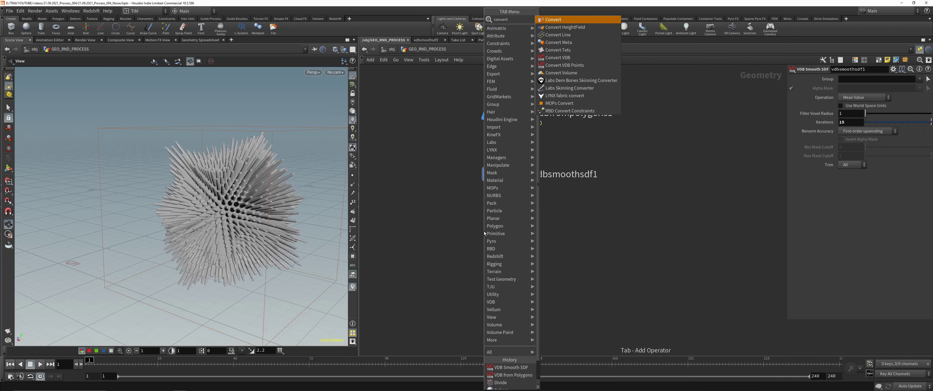
{"action": "key", "text": "Down"}
{"action": "key", "text": "Down"}
{"action": "key", "text": "Down"}
{"action": "key", "text": "Down"}
{"action": "key", "text": "Down"}
{"action": "key", "text": "Return"}
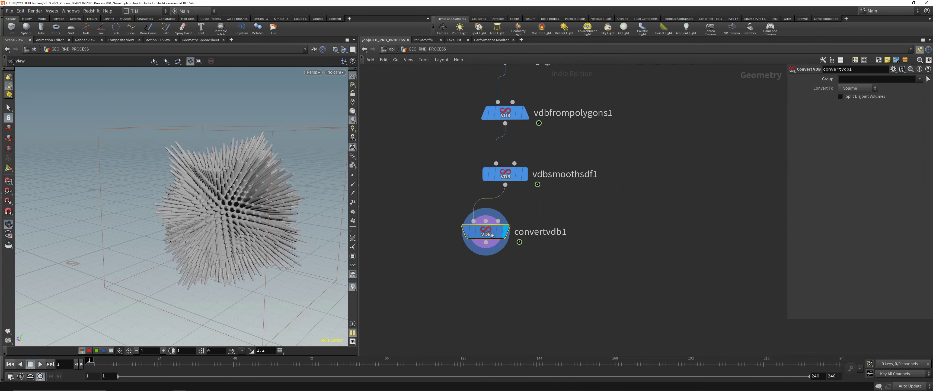
{"action": "left_click", "coordinate": [857, 88]}
{"action": "left_click", "coordinate": [852, 110]}
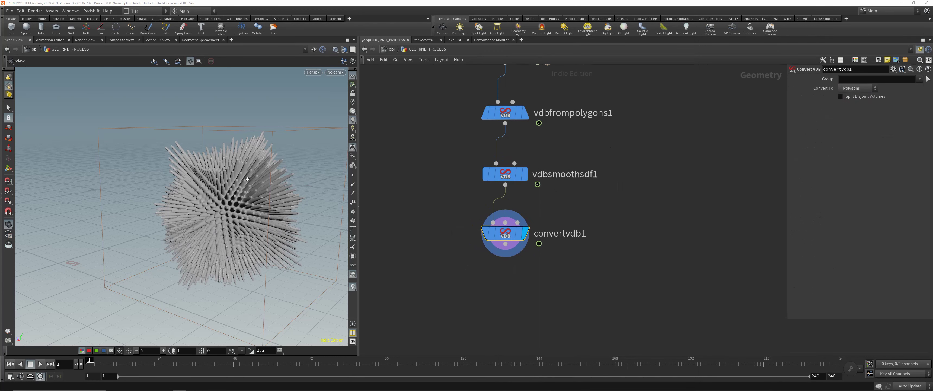
Examine the converted polygon spikes from several angles and distances
{"action": "left_click_drag", "start_coordinate": [247, 179], "coordinate": [269, 170]}
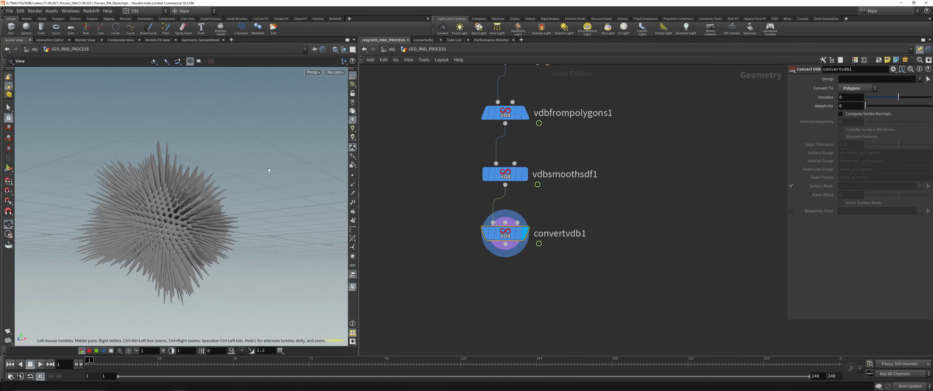
{"action": "middle_click_drag", "start_coordinate": [269, 169], "coordinate": [325, 163]}
{"action": "right_click_drag", "start_coordinate": [325, 164], "coordinate": [319, 199]}
{"action": "left_click_drag", "start_coordinate": [319, 199], "coordinate": [149, 232]}
{"action": "right_click_drag", "start_coordinate": [149, 232], "coordinate": [152, 181]}
{"action": "left_click_drag", "start_coordinate": [152, 181], "coordinate": [268, 163]}
{"action": "right_click_drag", "start_coordinate": [267, 163], "coordinate": [279, 152]}
{"action": "middle_click_drag", "start_coordinate": [279, 152], "coordinate": [248, 173]}
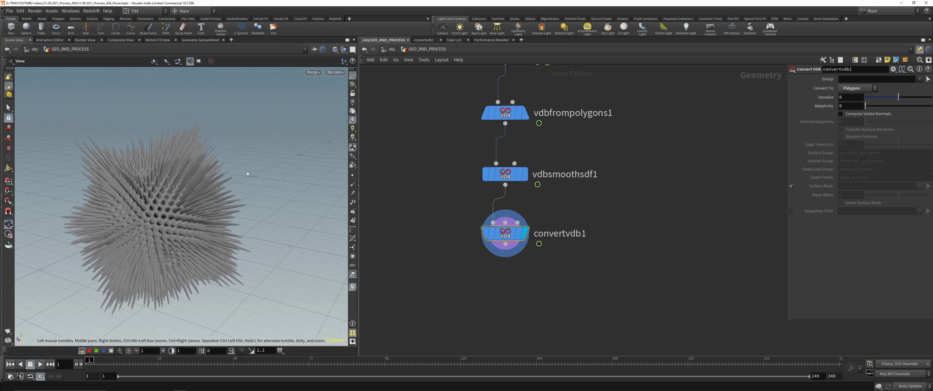
{"action": "left_click_drag", "start_coordinate": [248, 173], "coordinate": [254, 165]}
Open attribnoise1's parameters and check the smoothed spikes at frame 81
{"action": "scroll", "coordinate": [515, 220], "scroll_direction": "down", "scroll_amount": 4}
{"action": "middle_click_drag", "start_coordinate": [515, 220], "coordinate": [523, 341]}
{"action": "left_click", "coordinate": [519, 199]}
{"action": "middle_click_drag", "start_coordinate": [585, 212], "coordinate": [560, 131]}
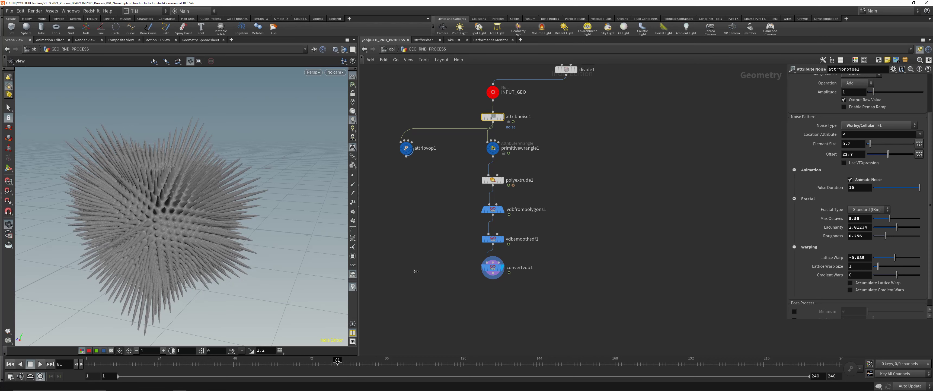
Bypass the three VDB nodes below polyextrude1 and scrub through the column animation to frame 34
{"action": "left_click_drag", "start_coordinate": [462, 294], "coordinate": [531, 196]}
{"action": "key", "text": "b"}
{"action": "mouse_move", "coordinate": [257, 364]}
{"action": "left_mouse_down"}
{"action": "mouse_move", "coordinate": [75, 353]}
{"action": "mouse_move", "coordinate": [413, 351]}
{"action": "left_mouse_up"}
{"action": "left_click_drag", "start_coordinate": [610, 349], "coordinate": [189, 344]}
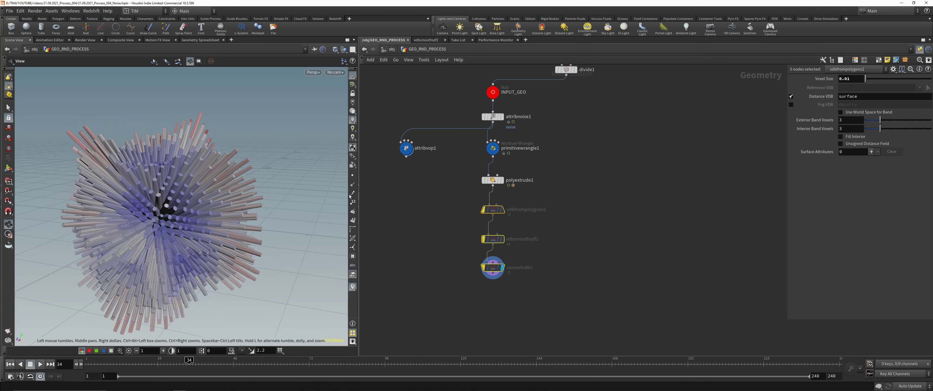
Move grid1, sphere1 and divide1 farther above the INPUT_GEO null, aligning grid1 and sphere1 in one row
{"action": "middle_click_drag", "start_coordinate": [584, 80], "coordinate": [562, 256]}
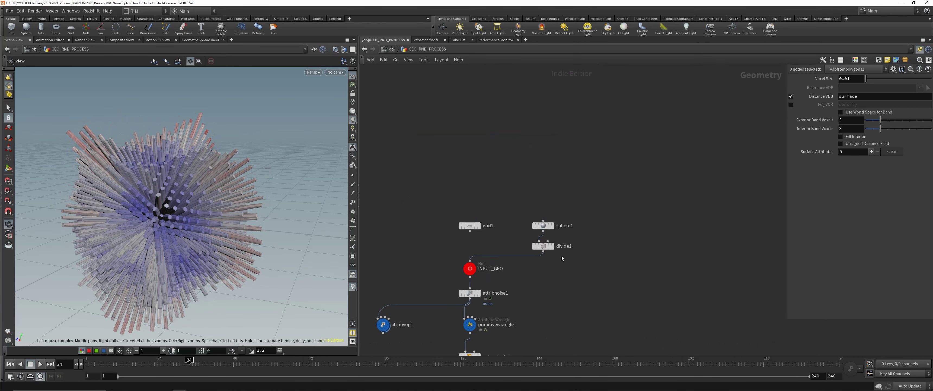
{"action": "left_click_drag", "start_coordinate": [531, 207], "coordinate": [572, 267]}
{"action": "left_click_drag", "start_coordinate": [473, 227], "coordinate": [472, 201]}
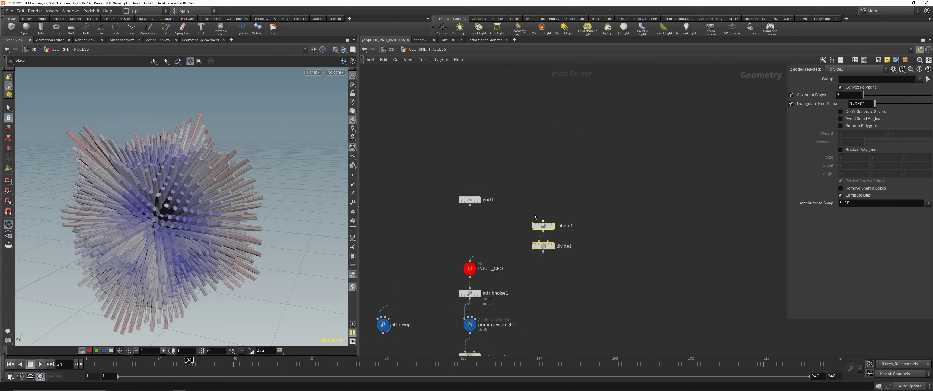
{"action": "left_click_drag", "start_coordinate": [546, 249], "coordinate": [540, 222]}
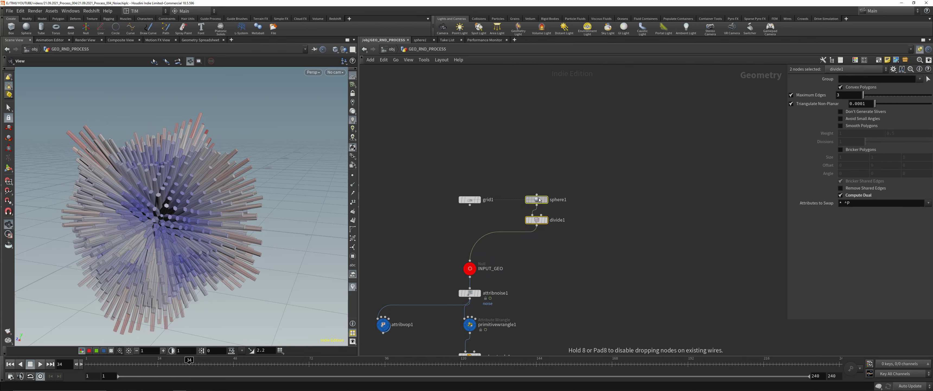
{"action": "left_click", "coordinate": [539, 221]}
{"action": "middle_click_drag", "start_coordinate": [536, 218], "coordinate": [552, 95]}
Re-enable the three bypassed VDB nodes and inspect the smoothed spikes
{"action": "left_click_drag", "start_coordinate": [431, 331], "coordinate": [503, 254]}
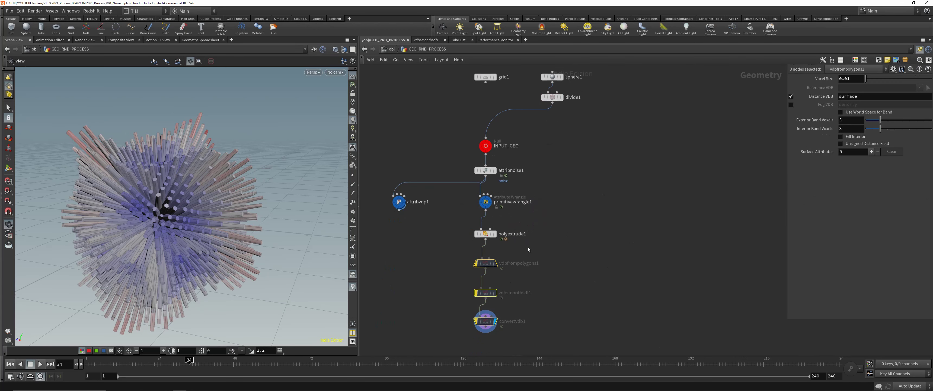
{"action": "key", "text": "q"}
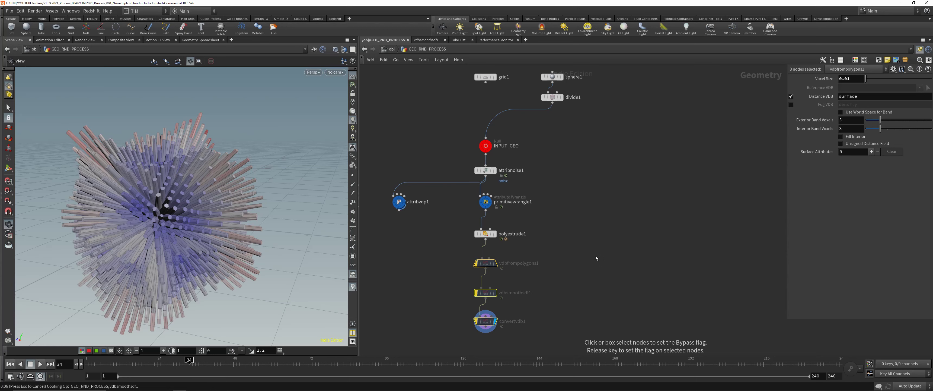
{"action": "key", "text": "b"}
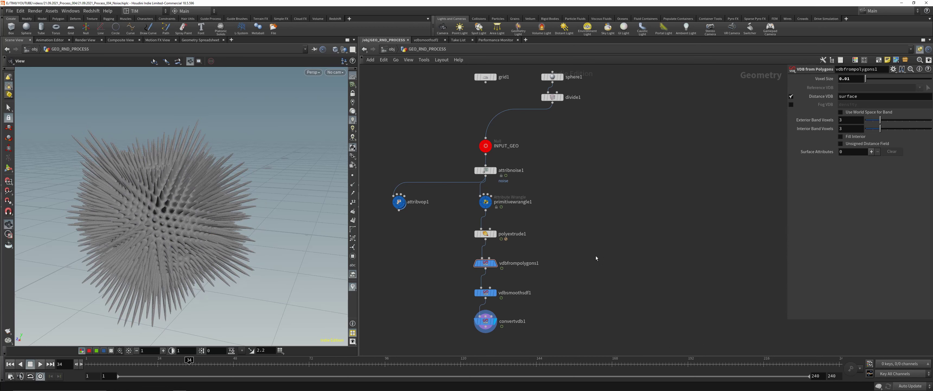
{"action": "left_click_drag", "start_coordinate": [170, 182], "coordinate": [231, 193]}
{"action": "left_click_drag", "start_coordinate": [187, 153], "coordinate": [177, 174]}
Add a Voronoi Fracture node in the empty network area beside the divide1 and INPUT_GEO chain
{"action": "middle_click_drag", "start_coordinate": [603, 131], "coordinate": [571, 226]}
{"action": "scroll", "coordinate": [576, 234], "scroll_direction": "up", "scroll_amount": 3}
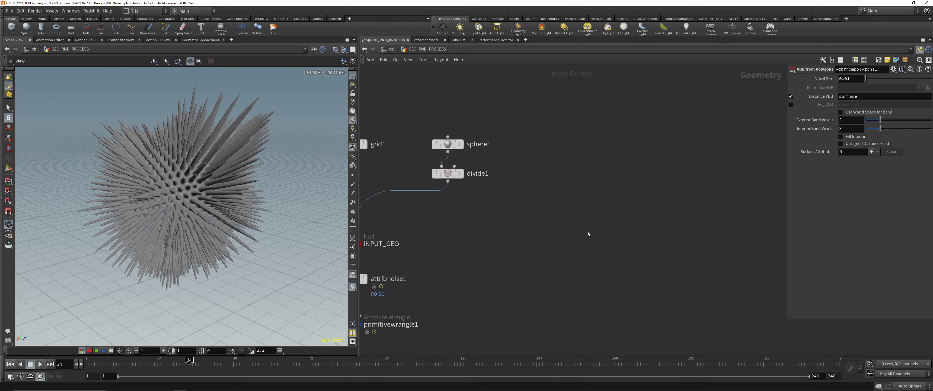
{"action": "key", "text": "Tab"}
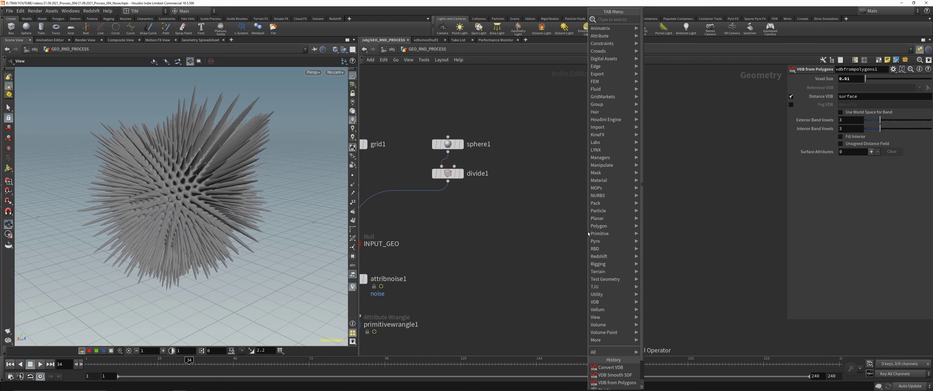
{"action": "type", "text": "voro"}
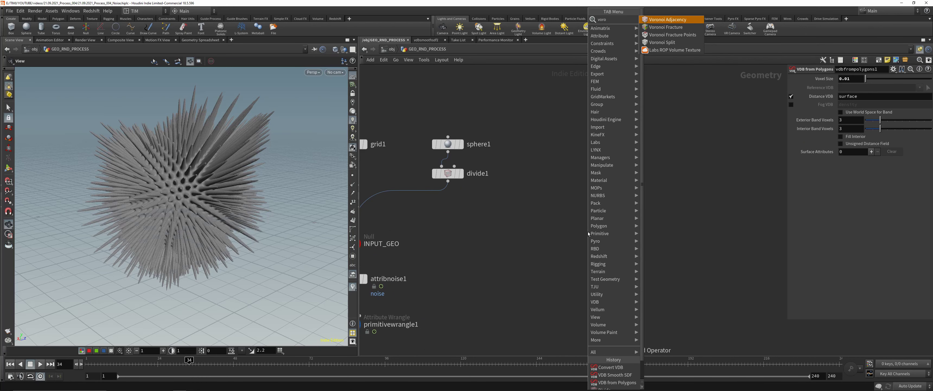
{"action": "type", "text": ","}
{"action": "key", "text": "Down"}
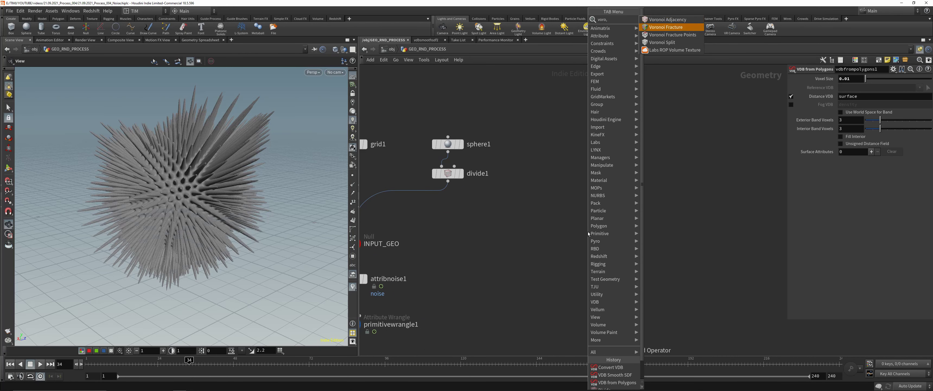
{"action": "key", "text": "Return"}
{"action": "left_click", "coordinate": [594, 228]}
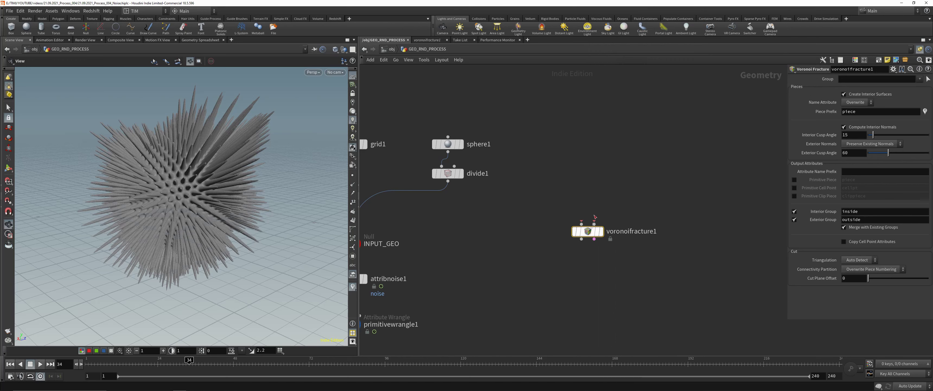
{"action": "mouse_move", "coordinate": [592, 236]}
Detach sphere1 from divide1, place it above voronoifracture1, and display the sphere in the viewport
{"action": "left_click", "coordinate": [581, 224]}
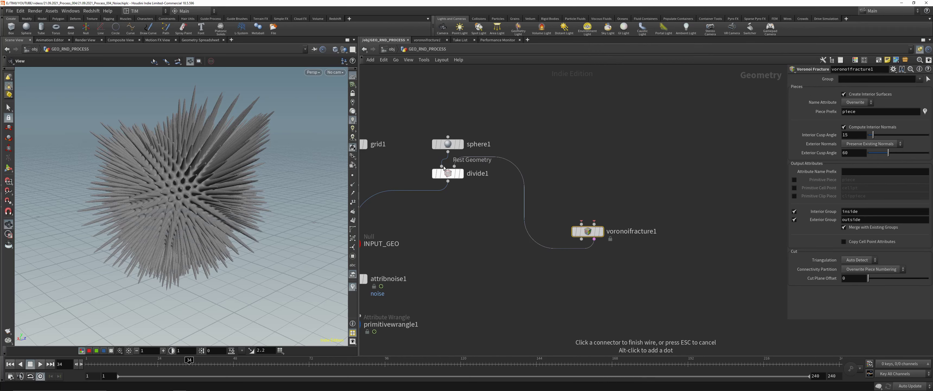
{"action": "left_click", "coordinate": [531, 166]}
{"action": "left_click", "coordinate": [451, 145]}
{"action": "left_click", "coordinate": [461, 144]}
{"action": "left_click_drag", "start_coordinate": [451, 145], "coordinate": [591, 127]}
{"action": "left_click_drag", "start_coordinate": [586, 233], "coordinate": [591, 283]}
{"action": "left_click_drag", "start_coordinate": [532, 201], "coordinate": [626, 98]}
{"action": "left_click_drag", "start_coordinate": [448, 174], "coordinate": [406, 177]}
{"action": "middle_click_drag", "start_coordinate": [581, 140], "coordinate": [525, 147]}
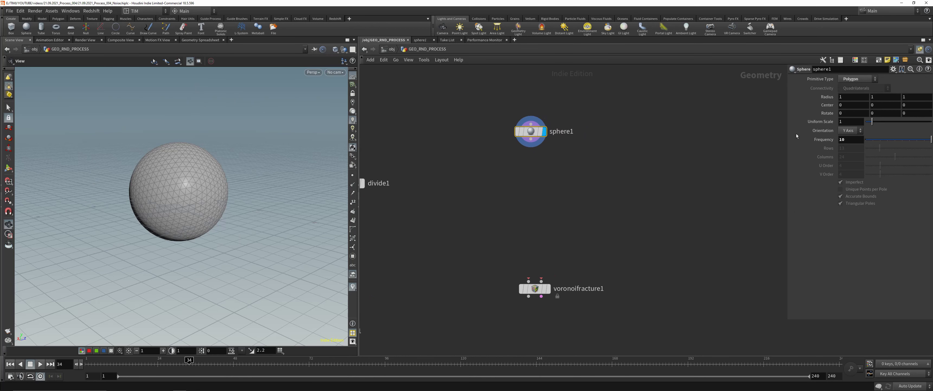
Raise sphere1's Frequency to 85 for a much denser polygon mesh
{"action": "double_click", "coordinate": [853, 142]}
{"action": "type", "text": "50"}
{"action": "key", "text": "Return"}
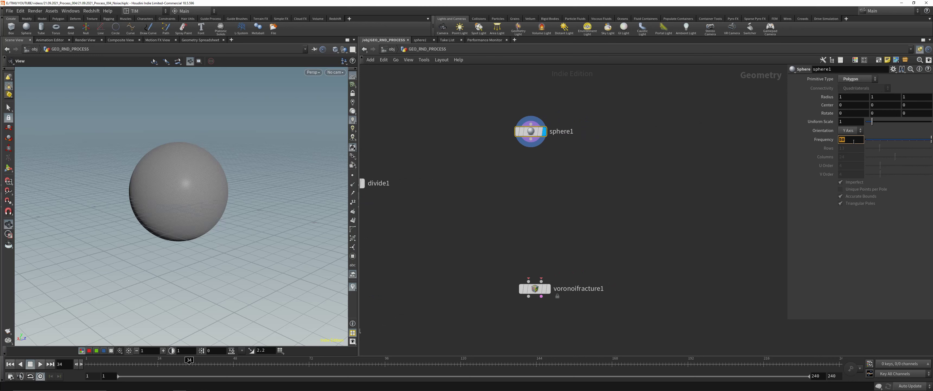
{"action": "type", "text": "85"}
{"action": "key", "text": "Return"}
{"action": "scroll", "coordinate": [325, 180], "scroll_direction": "up", "scroll_amount": 5}
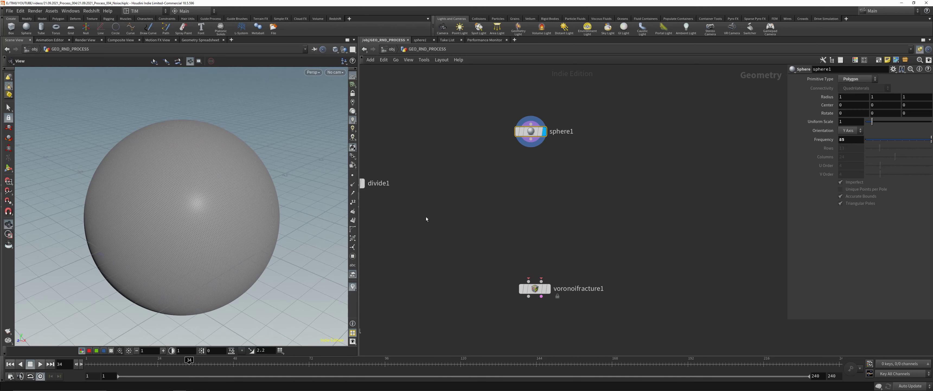
Align voronoifracture1 below sphere1 and add a Point VOP between them, fed by the sphere
{"action": "left_click", "coordinate": [537, 293]}
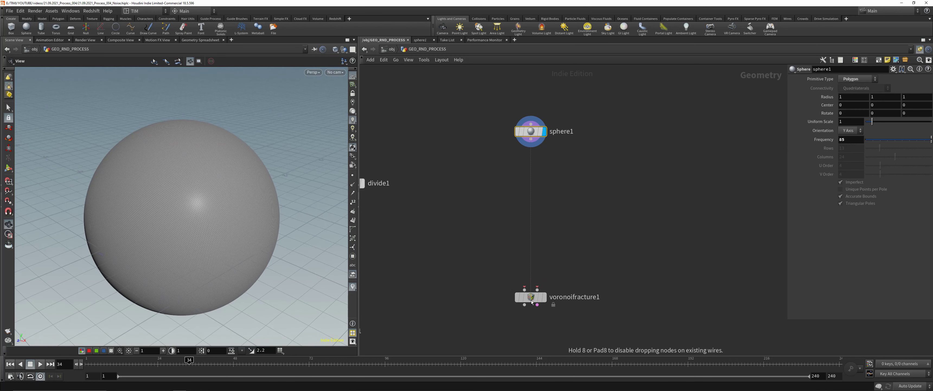
{"action": "key", "text": "Delete"}
{"action": "key", "text": "Tab"}
{"action": "type", "text": "vop"}
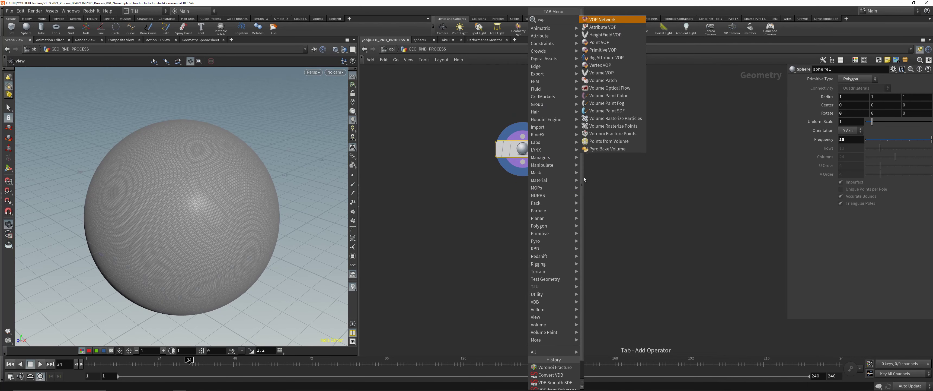
{"action": "left_click", "coordinate": [613, 42]}
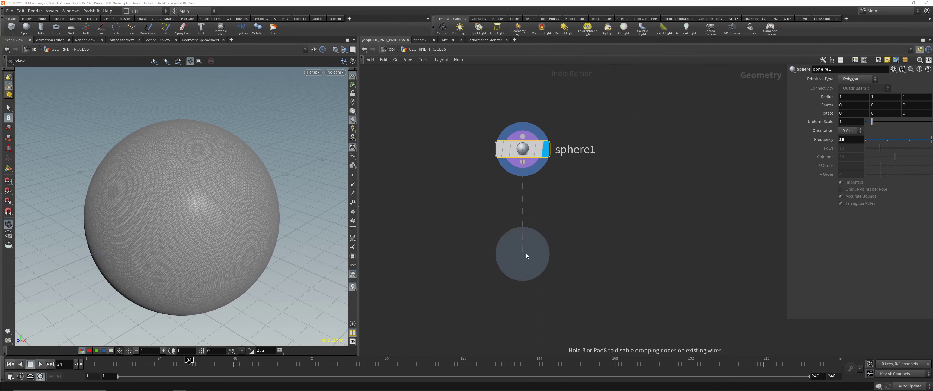
{"action": "left_click", "coordinate": [522, 252]}
Rename the new Point VOP create_noise
{"action": "double_click", "coordinate": [557, 255]}
{"action": "type", "text": "creat_e"}
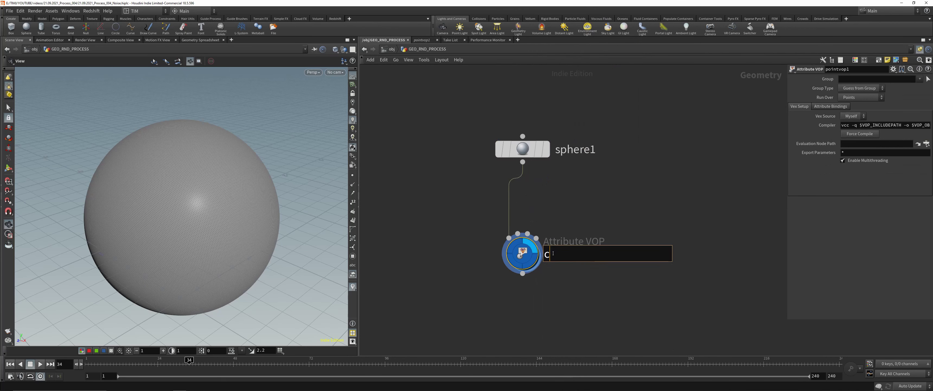
{"action": "key", "text": "BackSpace"}
{"action": "key", "text": "BackSpace"}
{"action": "type", "text": "e_noise"}
{"action": "key", "text": "Return"}
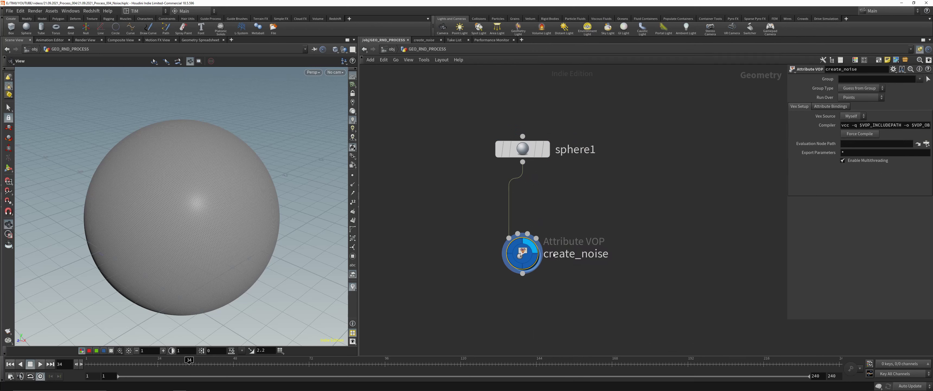
Enter the create_noise network and spread geometryvopglobal1 and geometryvopoutput1 apart to make room for nodes
{"action": "double_click", "coordinate": [524, 255]}
{"action": "left_click_drag", "start_coordinate": [587, 121], "coordinate": [687, 182]}
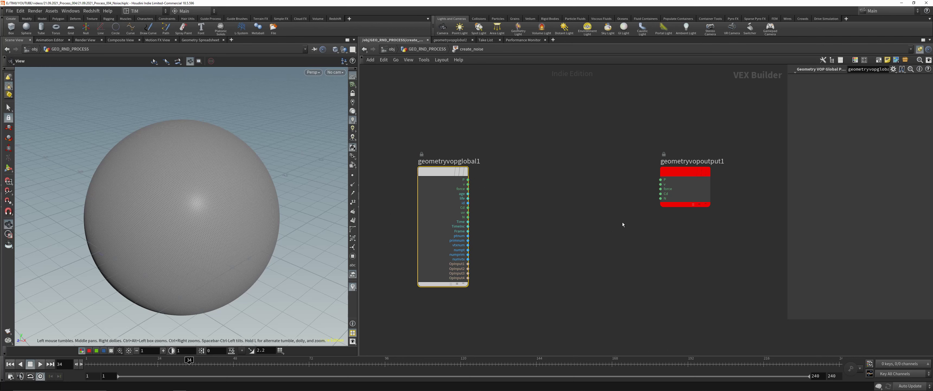
{"action": "left_click_drag", "start_coordinate": [672, 175], "coordinate": [718, 175]}
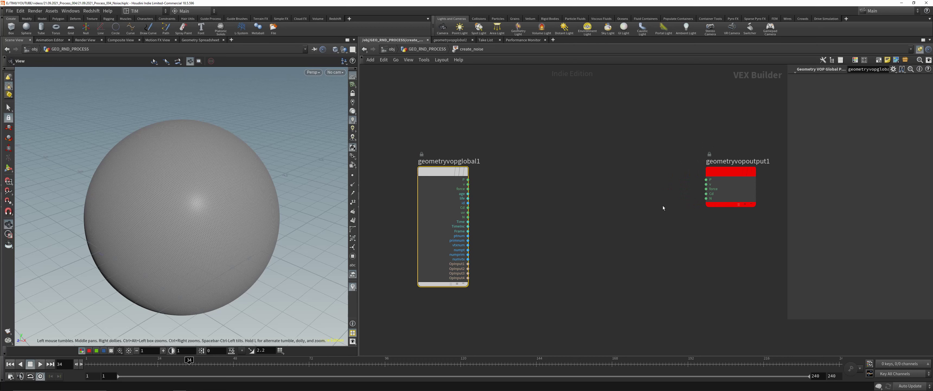
{"action": "scroll", "coordinate": [454, 214], "scroll_direction": "down", "scroll_amount": 1}
{"action": "scroll", "coordinate": [507, 195], "scroll_direction": "up", "scroll_amount": 2}
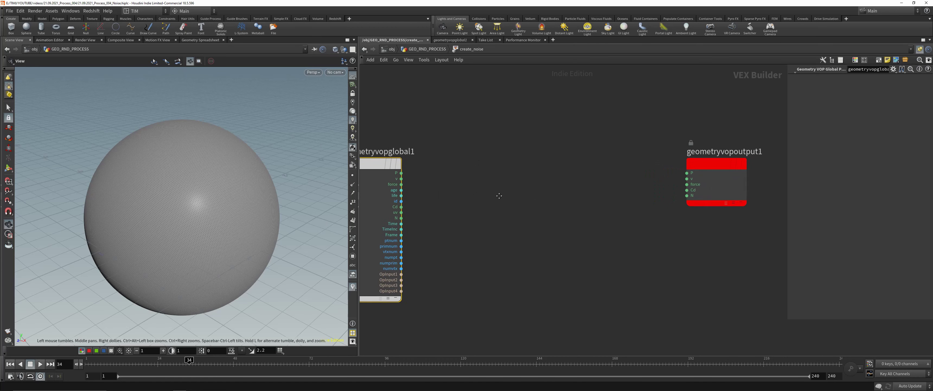
{"action": "middle_click_drag", "start_coordinate": [497, 193], "coordinate": [506, 179]}
{"action": "left_click_drag", "start_coordinate": [721, 148], "coordinate": [737, 148]}
{"action": "scroll", "coordinate": [597, 182], "scroll_direction": "down", "scroll_amount": 2}
{"action": "middle_click_drag", "start_coordinate": [564, 169], "coordinate": [549, 194]}
{"action": "scroll", "coordinate": [553, 188], "scroll_direction": "up", "scroll_amount": 1}
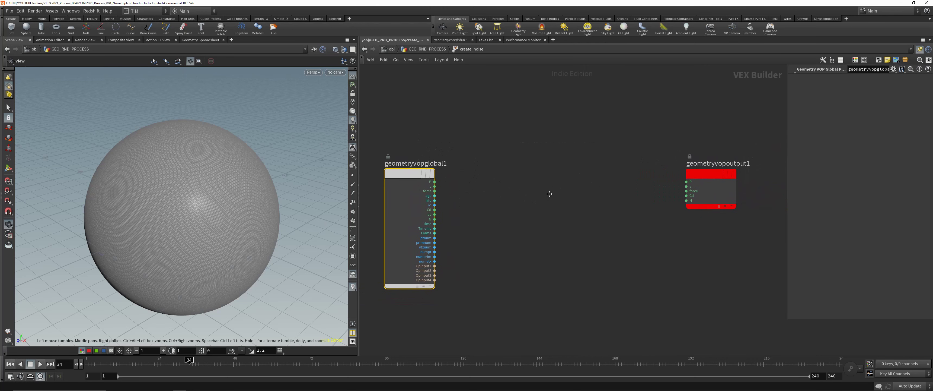
Add an Anti-Aliased Noise node and a Displace Along Normal node between the global and output nodes
{"action": "key", "text": "Tab"}
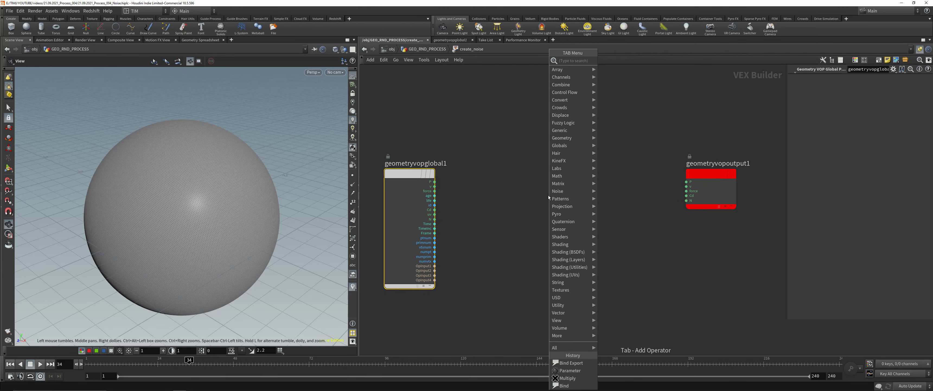
{"action": "type", "text": "aa"}
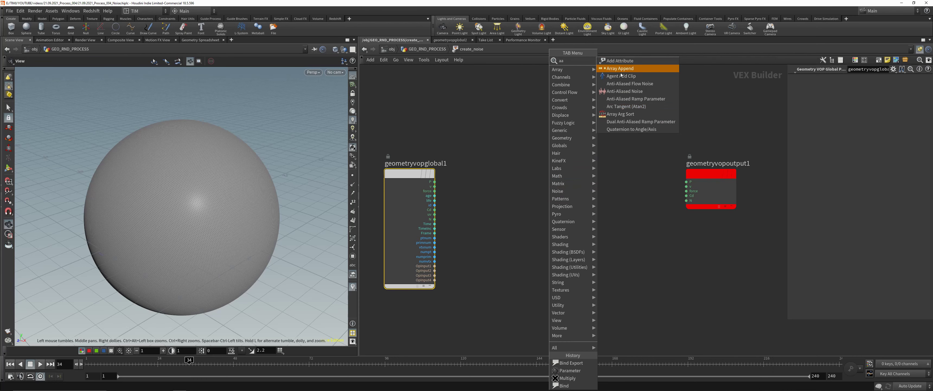
{"action": "left_click", "coordinate": [624, 91]}
{"action": "key", "text": "Tab"}
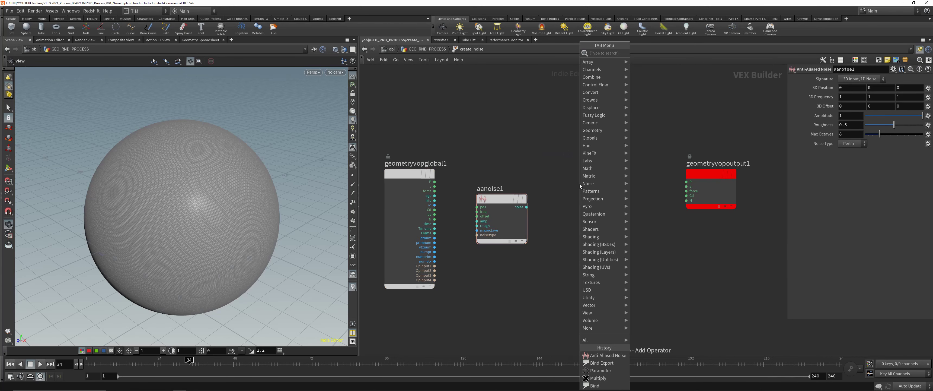
{"action": "type", "text": "dis"}
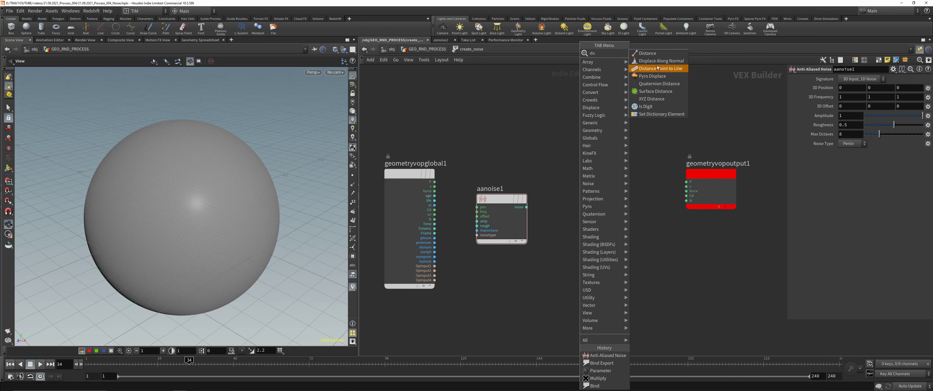
{"action": "left_click", "coordinate": [644, 61]}
{"action": "left_click", "coordinate": [612, 170]}
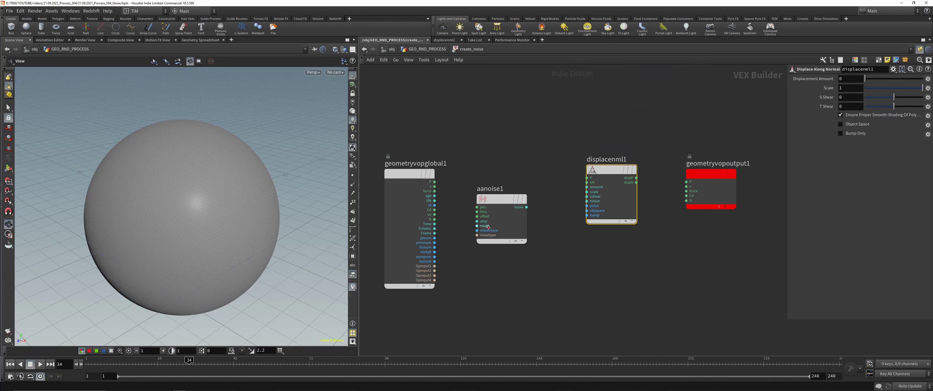
Connect the global P output to aanoise1's pos input and displacenml1's P input
{"action": "left_click", "coordinate": [436, 182]}
{"action": "left_click", "coordinate": [466, 226]}
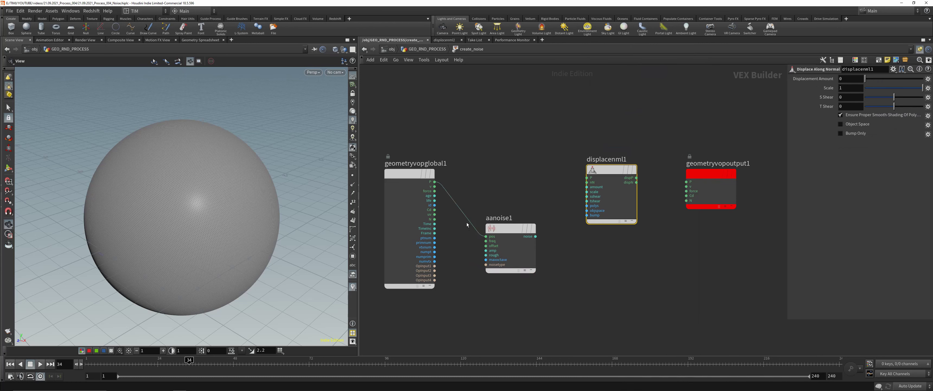
{"action": "left_click", "coordinate": [434, 181]}
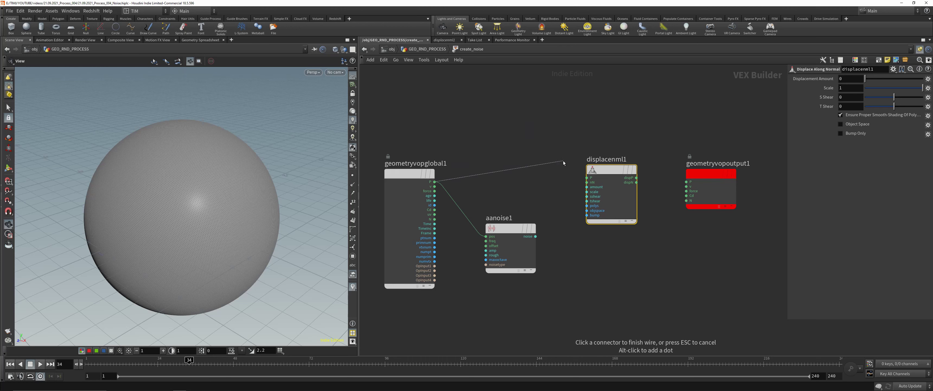
{"action": "left_click", "coordinate": [584, 176]}
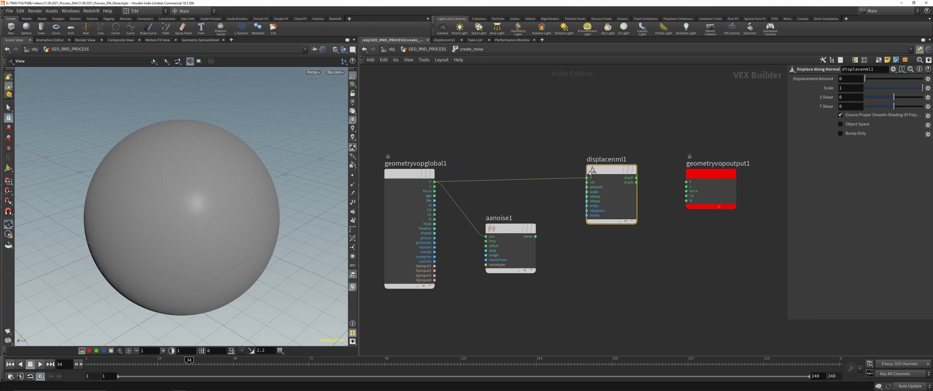
Wire displacenml1's dispP to the output's P, and aanoise1's noise to the displacement amount
{"action": "left_click", "coordinate": [636, 178]}
{"action": "left_click", "coordinate": [686, 181]}
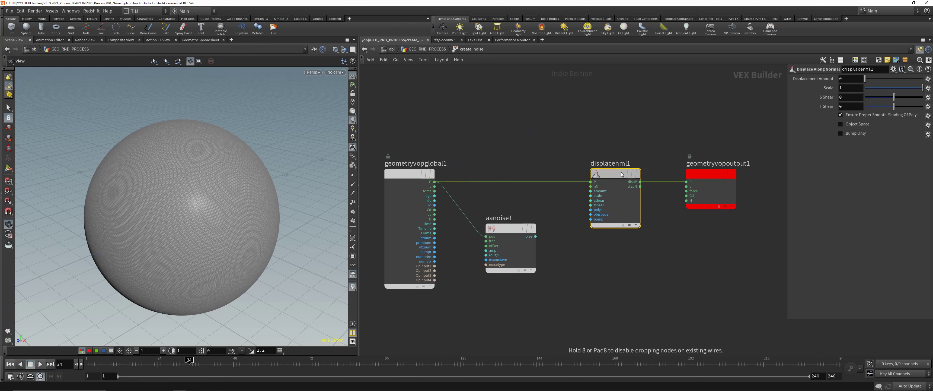
{"action": "mouse_move", "coordinate": [724, 177]}
{"action": "scroll", "coordinate": [546, 205], "scroll_direction": "up", "scroll_amount": 2}
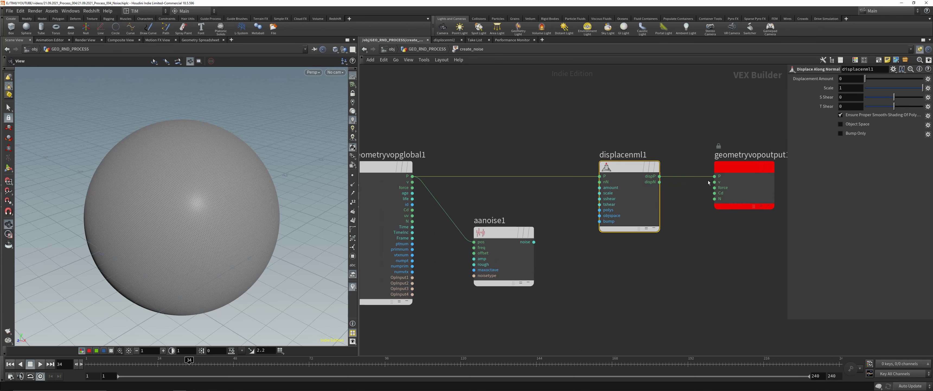
{"action": "left_click", "coordinate": [534, 242]}
{"action": "left_click", "coordinate": [599, 188]}
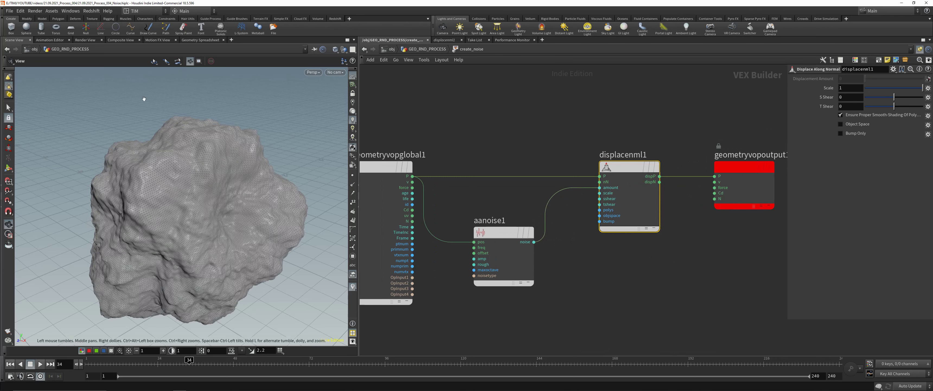
{"action": "left_click_drag", "start_coordinate": [142, 91], "coordinate": [190, 196]}
Set aanoise1's Roughness to 0.25 to soften the displaced surface
{"action": "left_click", "coordinate": [516, 259]}
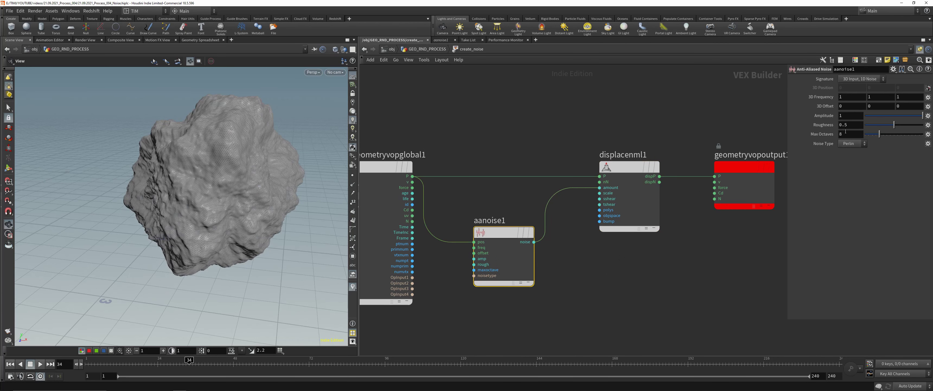
{"action": "left_click_drag", "start_coordinate": [894, 124], "coordinate": [877, 128]}
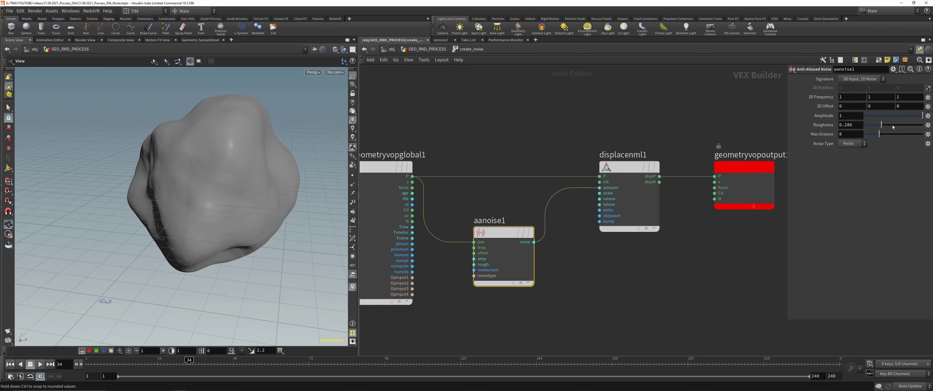
{"action": "double_click", "coordinate": [855, 125]}
{"action": "type", "text": "0.25"}
{"action": "key", "text": "Return"}
{"action": "left_click_drag", "start_coordinate": [203, 134], "coordinate": [225, 140]}
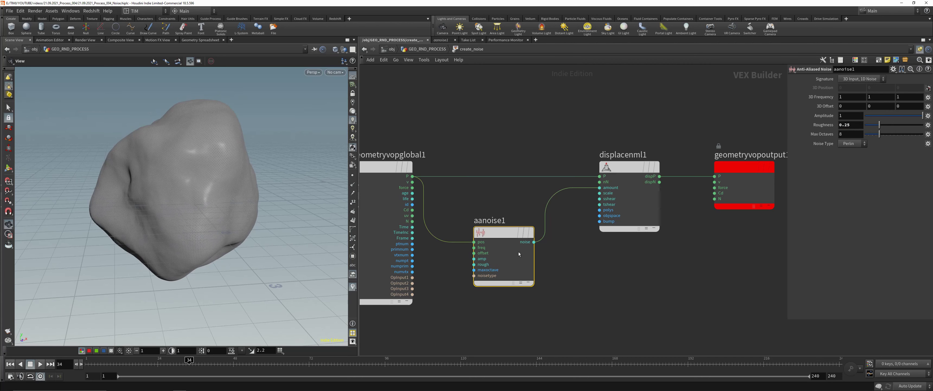
Set aanoise1's Amplitude to 5, inspect the displaced shape, and return to the geometry network
{"action": "left_click_drag", "start_coordinate": [520, 254], "coordinate": [505, 254]}
{"action": "double_click", "coordinate": [850, 115]}
{"action": "type", "text": "5"}
{"action": "key", "text": "Return"}
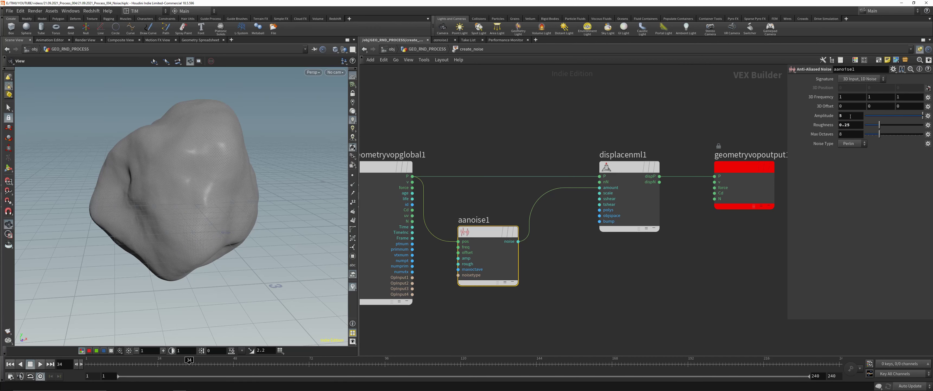
{"action": "left_click_drag", "start_coordinate": [187, 156], "coordinate": [264, 166]}
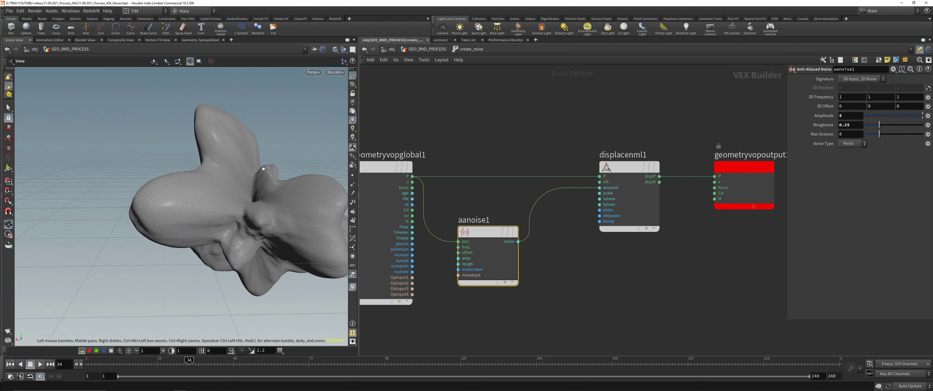
{"action": "key", "text": "u"}
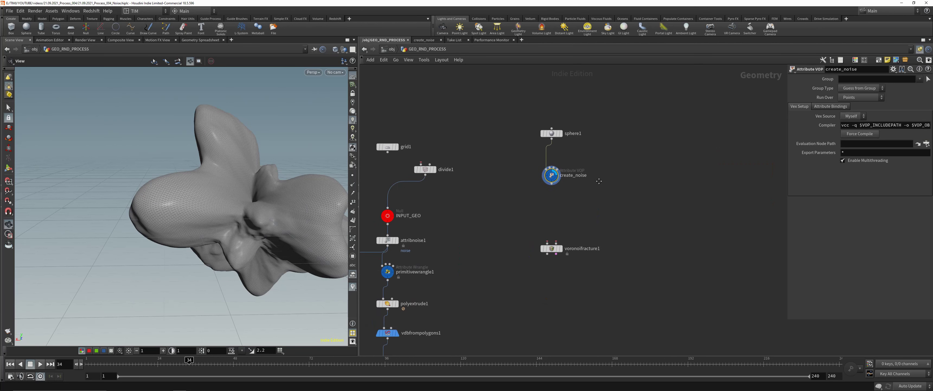
Add a Scatter node fed by create_noise, placed above voronoifracture1
{"action": "middle_click_drag", "start_coordinate": [545, 209], "coordinate": [525, 240]}
{"action": "left_click_drag", "start_coordinate": [535, 165], "coordinate": [535, 179]}
{"action": "left_click_drag", "start_coordinate": [535, 270], "coordinate": [535, 263]}
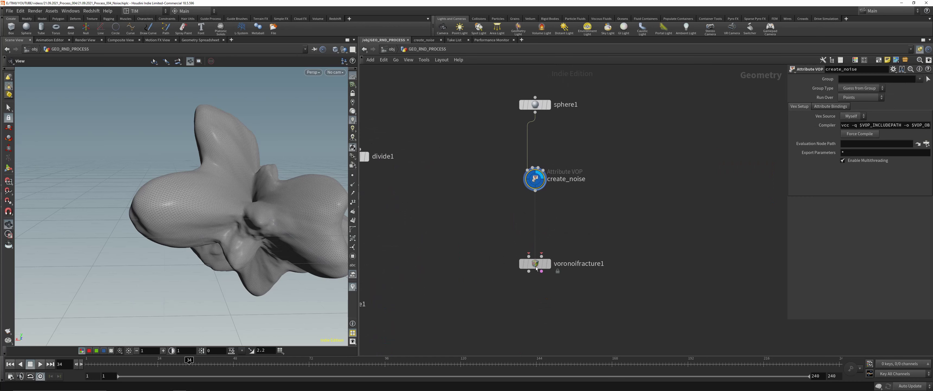
{"action": "middle_click_drag", "start_coordinate": [613, 227], "coordinate": [592, 227]}
{"action": "key", "text": "Tab"}
{"action": "type", "text": "scat"}
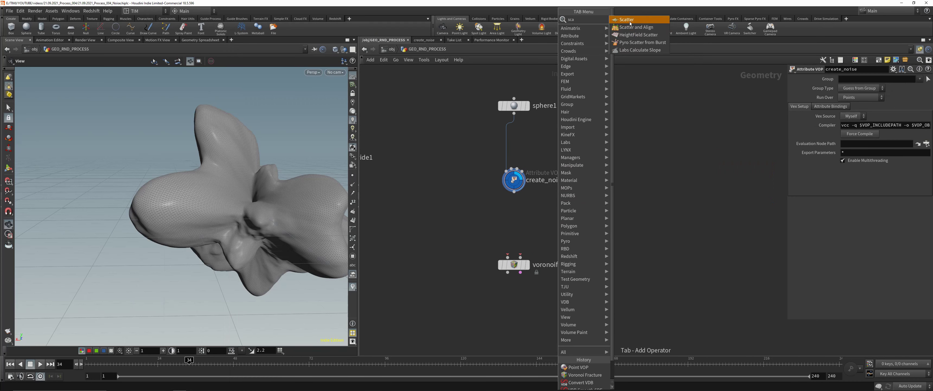
{"action": "key", "text": "Return"}
{"action": "left_click", "coordinate": [537, 239]}
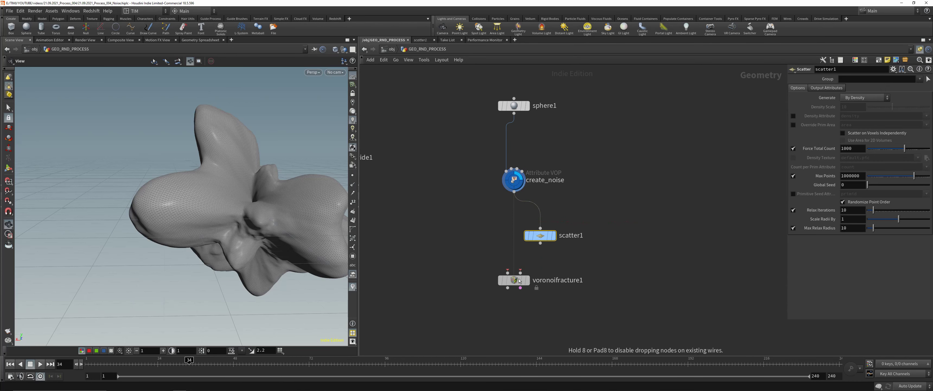
Wire create_noise into voronoifracture1's first input and scatter1 into its second input, and display the fracture node
{"action": "left_click", "coordinate": [540, 243]}
{"action": "left_click", "coordinate": [520, 272]}
{"action": "left_click", "coordinate": [514, 192]}
{"action": "left_click", "coordinate": [507, 273]}
{"action": "left_click_drag", "start_coordinate": [480, 298], "coordinate": [581, 258]}
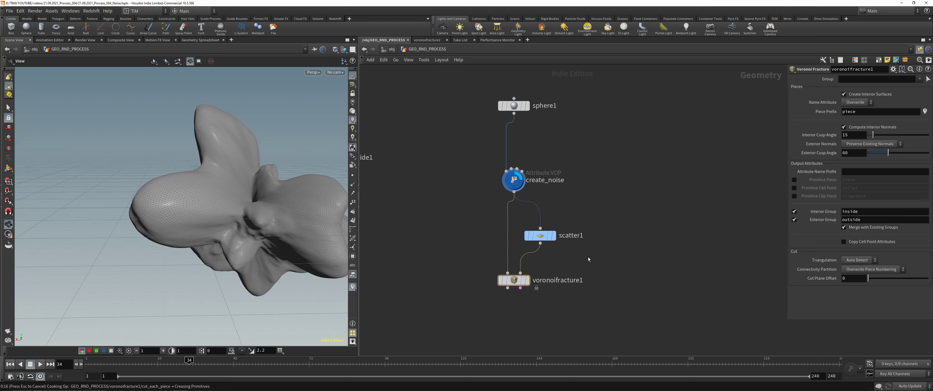
{"action": "key", "text": "Escape"}
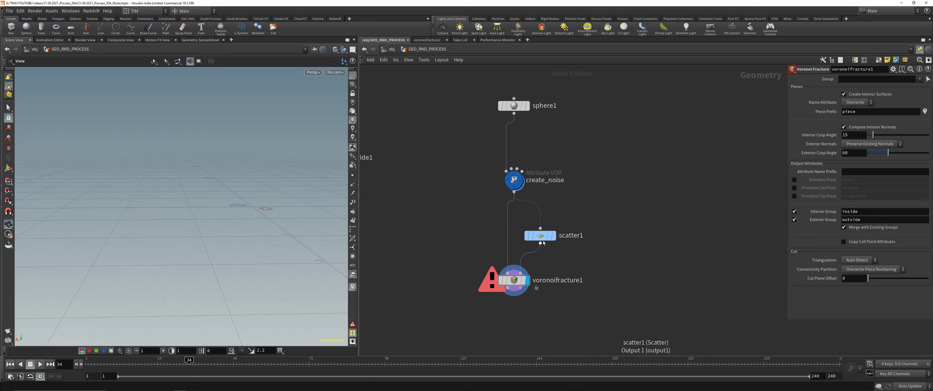
Set scatter1's Force Total Count to 25 and display voronoifracture1 again
{"action": "left_click", "coordinate": [553, 235]}
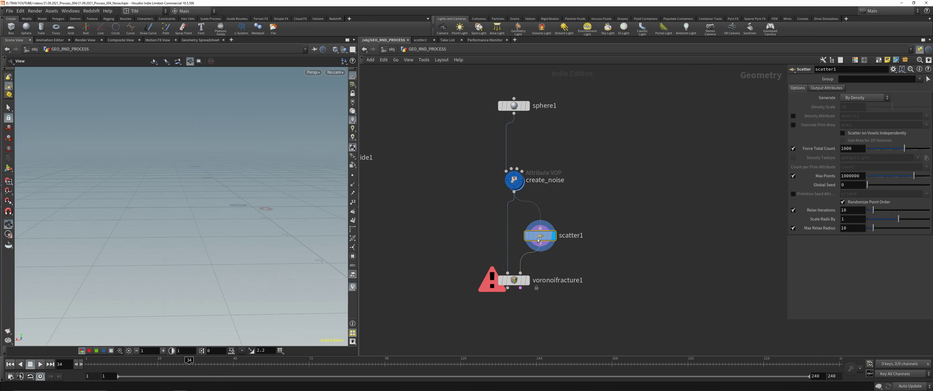
{"action": "double_click", "coordinate": [851, 146]}
{"action": "type", "text": "25"}
{"action": "key", "text": "Return"}
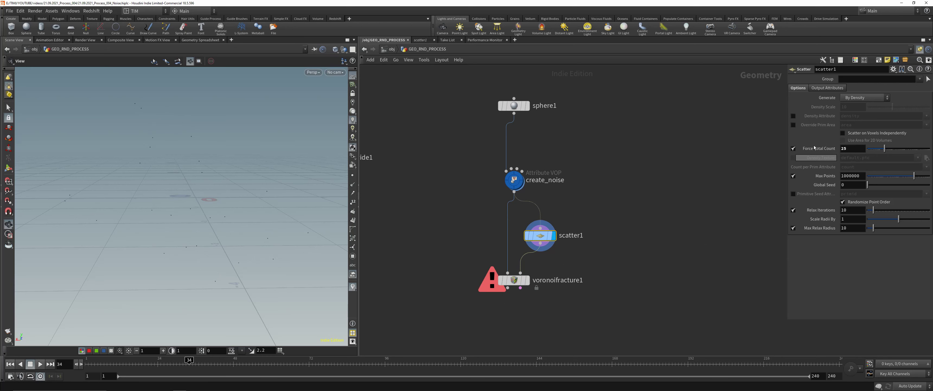
{"action": "left_click", "coordinate": [514, 279]}
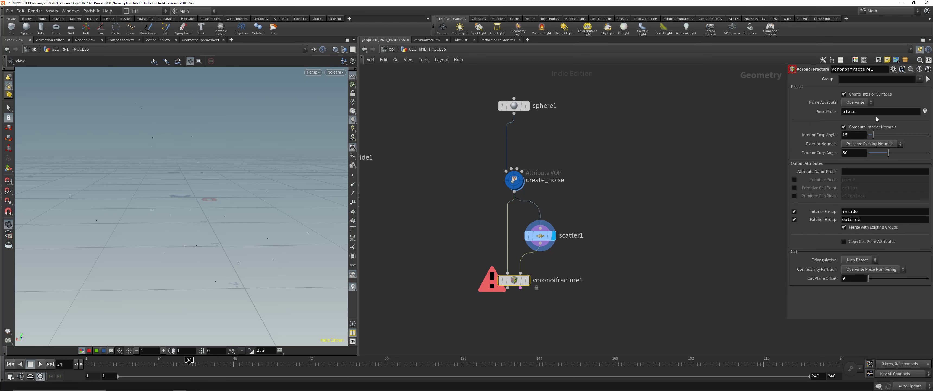
{"action": "key", "text": "r"}
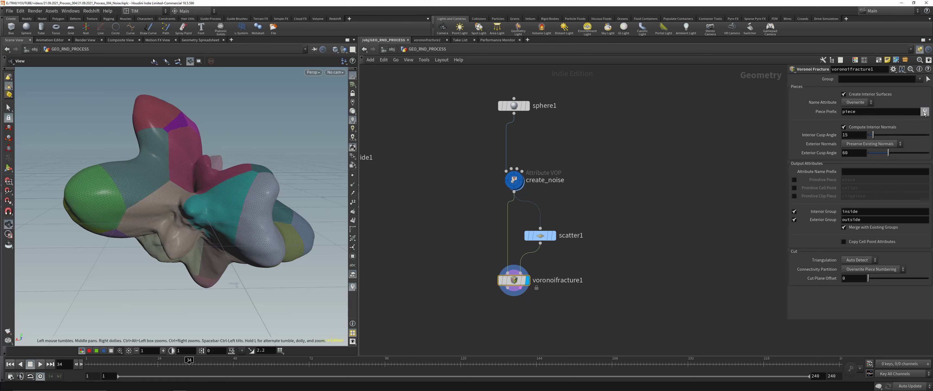
Examine the fractured pieces of the noise-displaced sphere from several angles
{"action": "left_click_drag", "start_coordinate": [170, 200], "coordinate": [222, 203]}
{"action": "scroll", "coordinate": [222, 210], "scroll_direction": "down", "scroll_amount": 2}
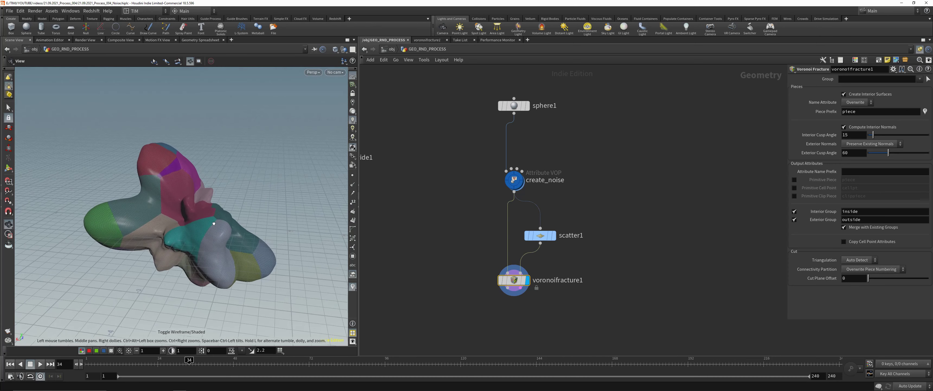
{"action": "middle_click_drag", "start_coordinate": [224, 224], "coordinate": [235, 205]}
{"action": "middle_click_drag", "start_coordinate": [467, 286], "coordinate": [466, 227]}
{"action": "mouse_move", "coordinate": [268, 243]}
{"action": "left_mouse_down"}
{"action": "mouse_move", "coordinate": [232, 235]}
{"action": "mouse_move", "coordinate": [203, 214]}
{"action": "mouse_move", "coordinate": [269, 247]}
{"action": "left_mouse_up"}
{"action": "left_click", "coordinate": [508, 238]}
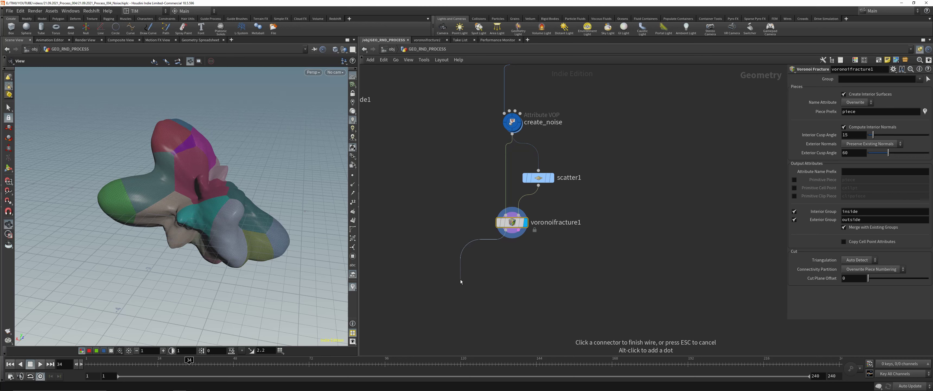
{"action": "key", "text": "Escape"}
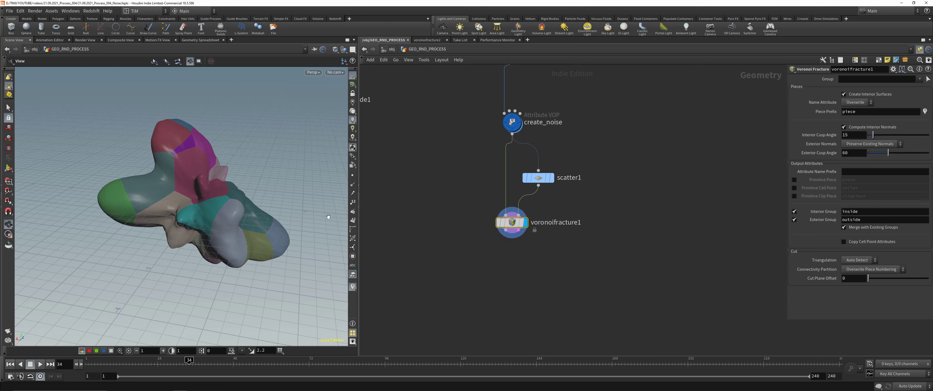
{"action": "left_click_drag", "start_coordinate": [217, 127], "coordinate": [219, 145]}
{"action": "right_click_drag", "start_coordinate": [219, 145], "coordinate": [224, 156]}
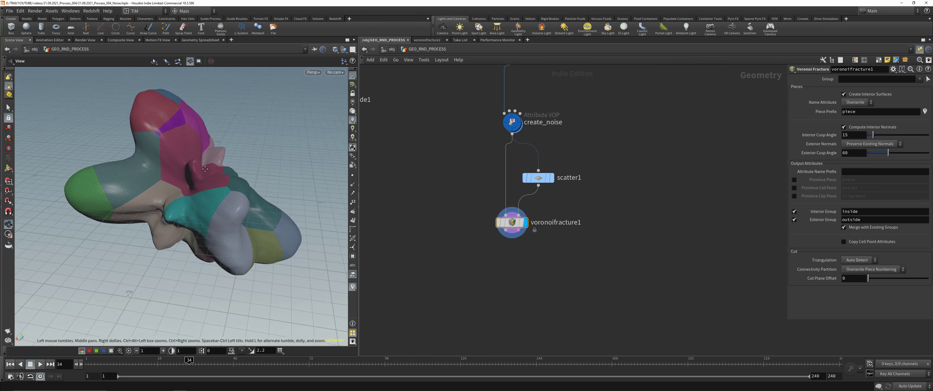
{"action": "middle_click_drag", "start_coordinate": [205, 168], "coordinate": [203, 182]}
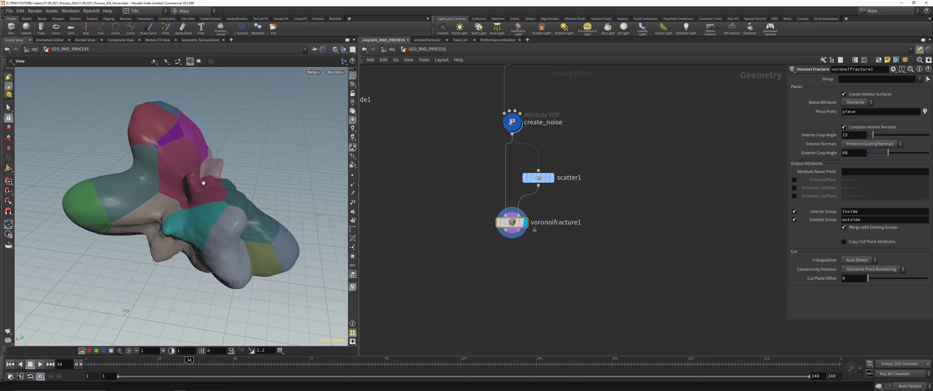
{"action": "left_click_drag", "start_coordinate": [219, 195], "coordinate": [198, 211]}
Add an Exploded View after voronoifracture1, display it, and reduce its Uniform Scale to 0.31
{"action": "middle_click_drag", "start_coordinate": [497, 251], "coordinate": [481, 270]}
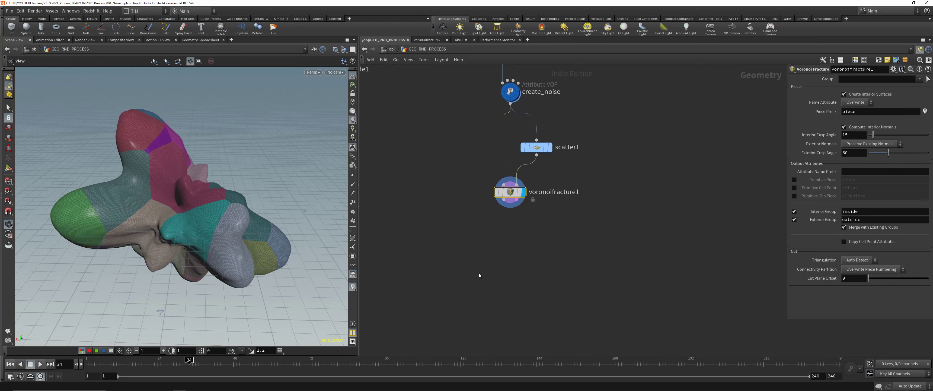
{"action": "key", "text": "Tab"}
{"action": "mouse_move", "coordinate": [489, 263]}
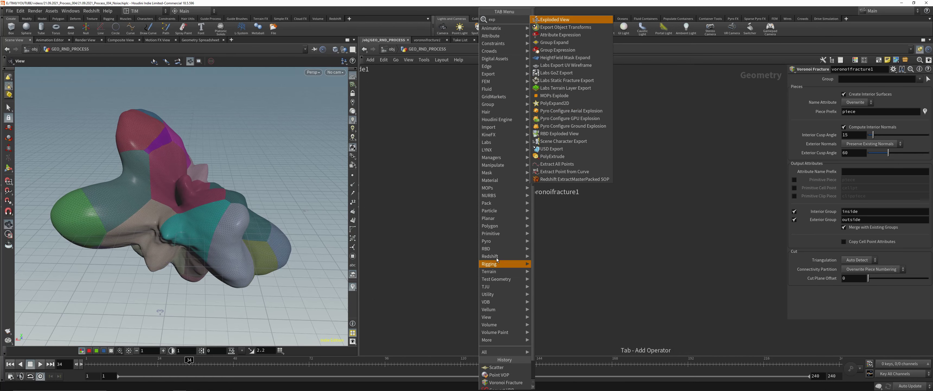
{"action": "left_click", "coordinate": [558, 19]}
{"action": "left_click", "coordinate": [513, 241]}
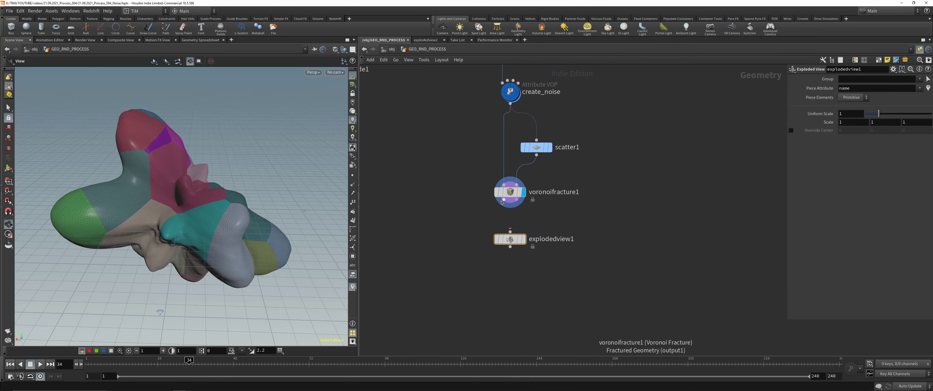
{"action": "left_click", "coordinate": [869, 88]}
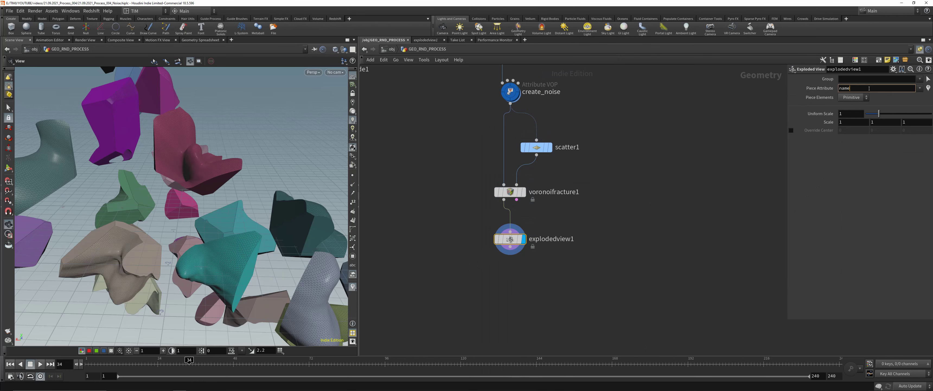
{"action": "middle_click", "coordinate": [512, 198]}
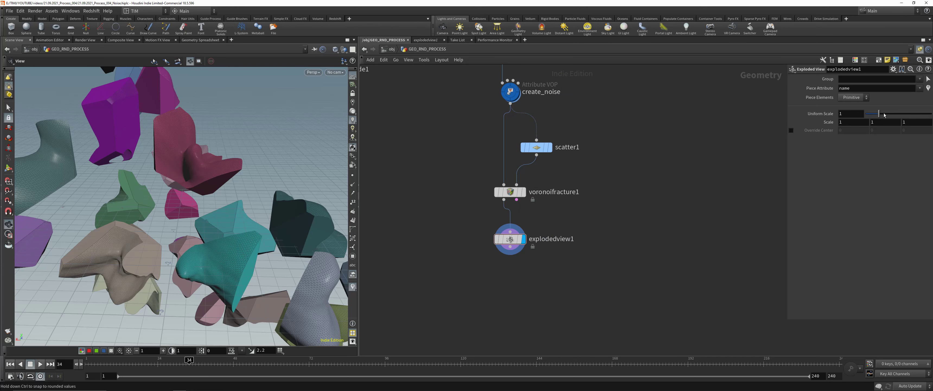
{"action": "left_click_drag", "start_coordinate": [878, 114], "coordinate": [870, 114]}
{"action": "left_click_drag", "start_coordinate": [203, 226], "coordinate": [174, 221]}
Set scatter1's Force Total Count to 7, disable Relax Iterations, and inspect the larger exploded pieces
{"action": "middle_click_drag", "start_coordinate": [489, 130], "coordinate": [482, 159]}
{"action": "left_click", "coordinate": [538, 172]}
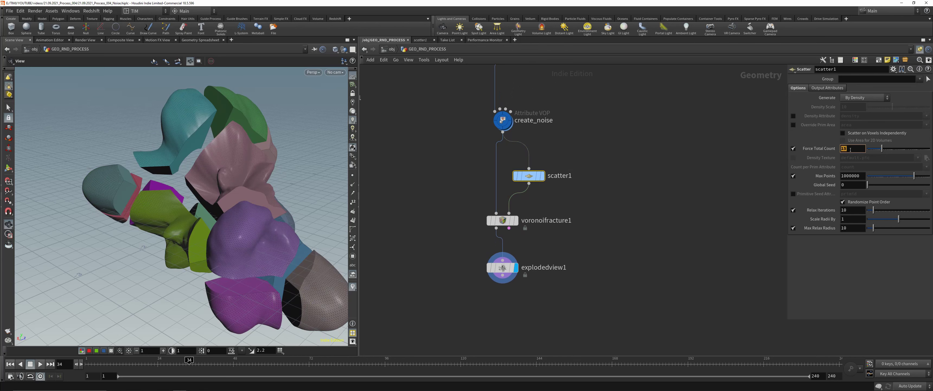
{"action": "key", "text": "Return"}
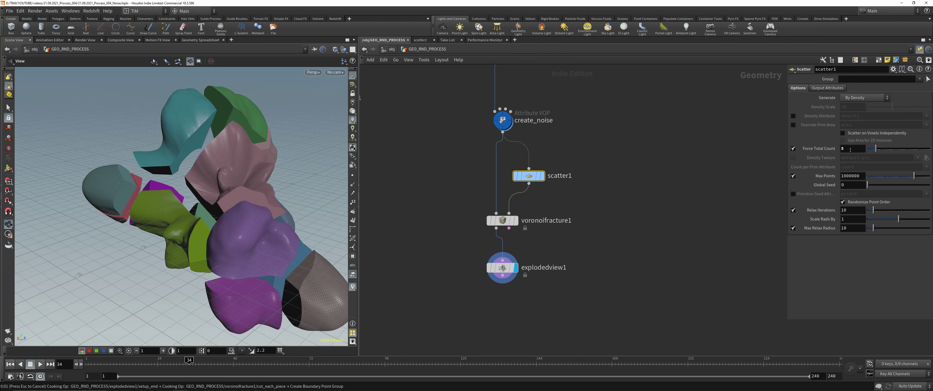
{"action": "left_click_drag", "start_coordinate": [253, 208], "coordinate": [307, 143]}
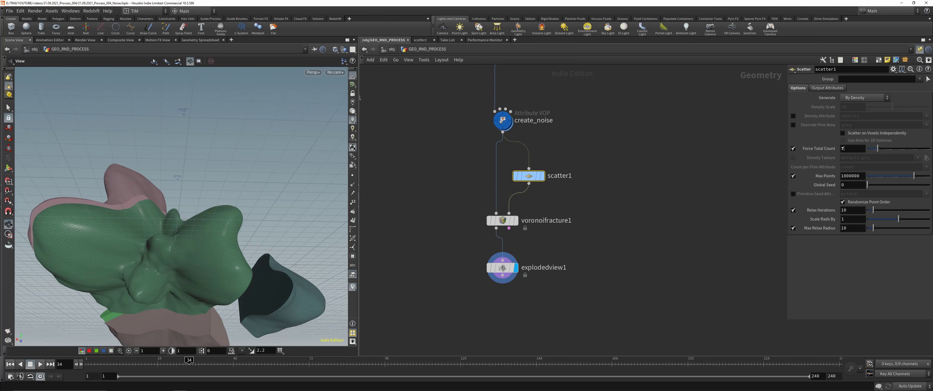
{"action": "left_click_drag", "start_coordinate": [228, 175], "coordinate": [224, 250]}
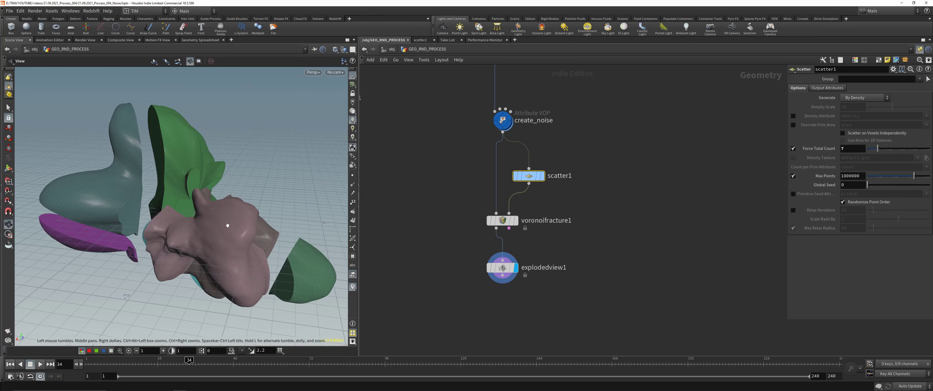
{"action": "left_click_drag", "start_coordinate": [227, 224], "coordinate": [253, 192]}
{"action": "scroll", "coordinate": [219, 223], "scroll_direction": "down", "scroll_amount": 5}
Move explodedview1 aside to free space beneath voronoifracture1 for another branch
{"action": "left_click_drag", "start_coordinate": [438, 293], "coordinate": [495, 267]}
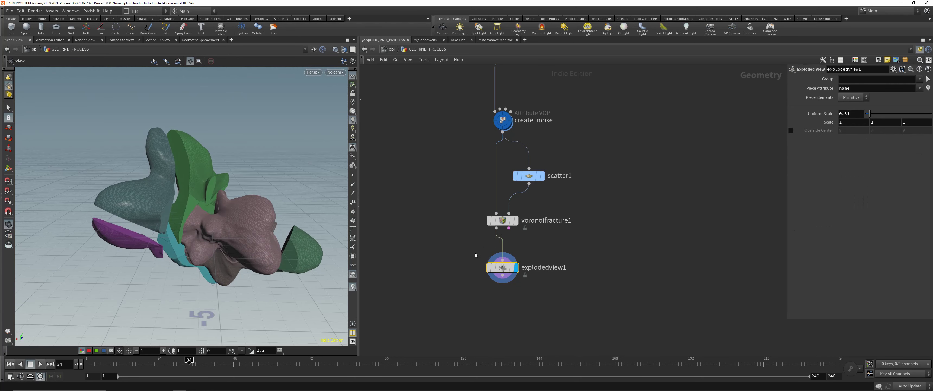
{"action": "middle_click_drag", "start_coordinate": [476, 254], "coordinate": [450, 210]}
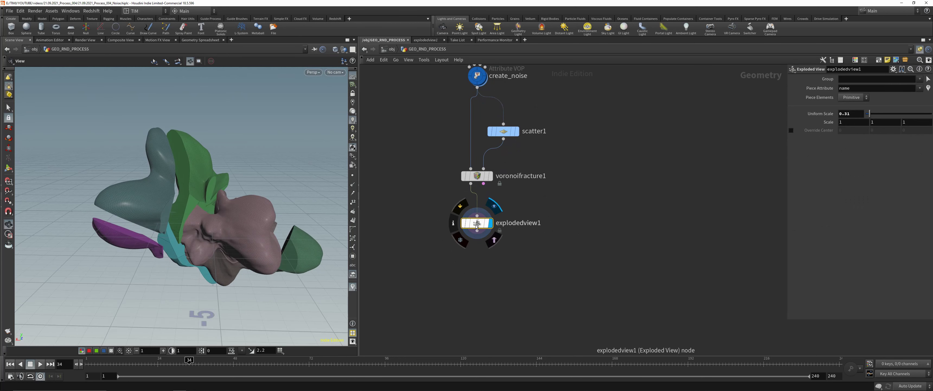
{"action": "left_click_drag", "start_coordinate": [477, 224], "coordinate": [420, 224]}
{"action": "middle_click_drag", "start_coordinate": [421, 225], "coordinate": [429, 207]}
{"action": "key", "text": "Tab"}
{"action": "type", "text": "f"}
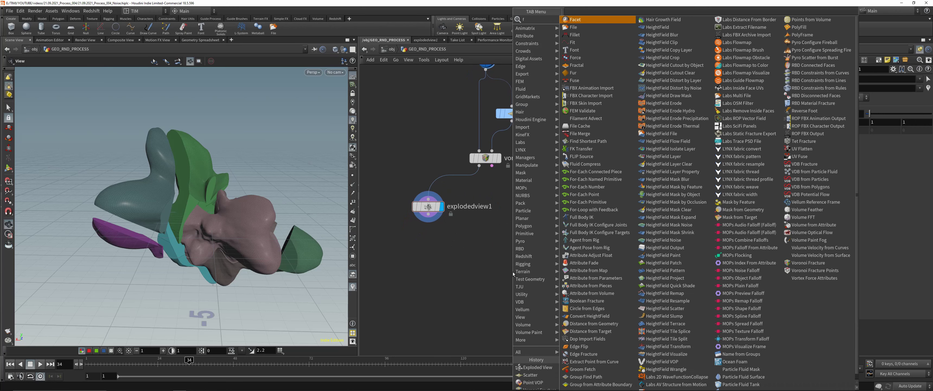
{"action": "type", "text": "or"}
{"action": "left_click", "coordinate": [592, 27]}
{"action": "left_click", "coordinate": [531, 228]}
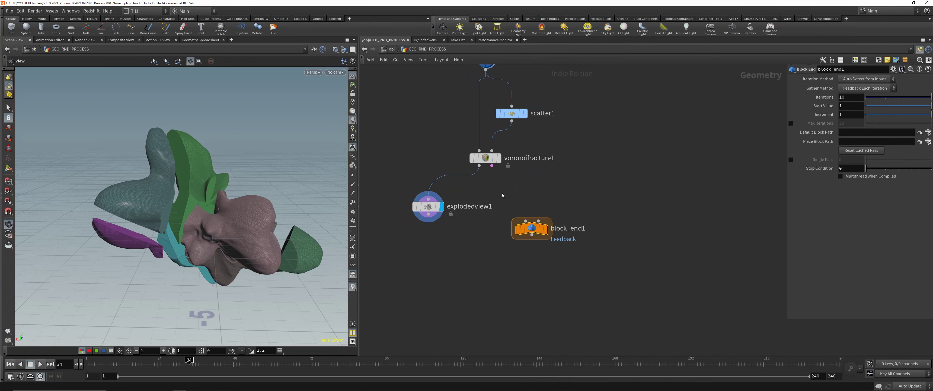
{"action": "left_click_drag", "start_coordinate": [467, 308], "coordinate": [563, 228]}
{"action": "key", "text": "Delete"}
Add a For-Each Connected Piece loop and feed its connectivity1 node from voronoifracture1
{"action": "key", "text": "Tab"}
{"action": "type", "text": "for"}
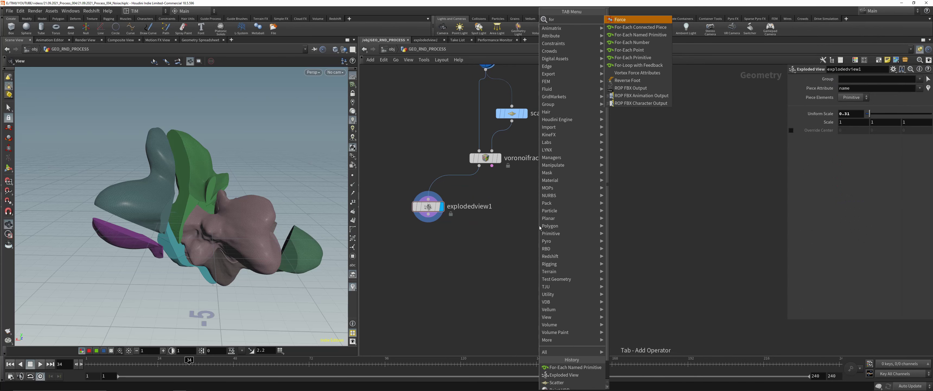
{"action": "left_click", "coordinate": [640, 27]}
{"action": "left_click", "coordinate": [528, 213]}
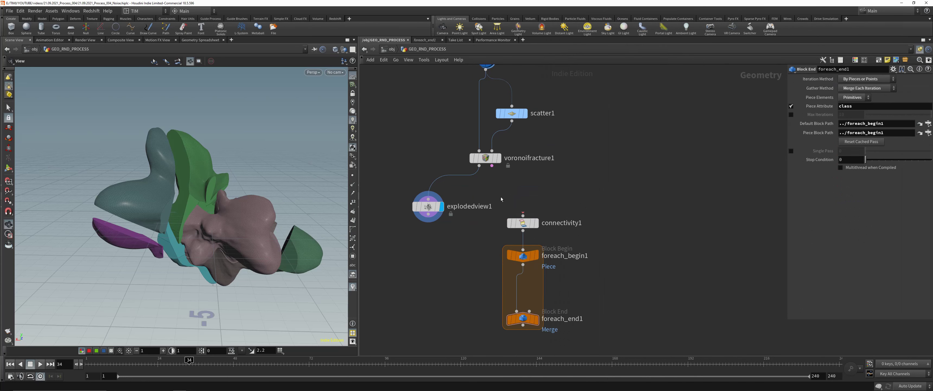
Color the for-each loop nodes white and align them with connectivity1 beneath voronoifracture1
{"action": "key", "text": "c"}
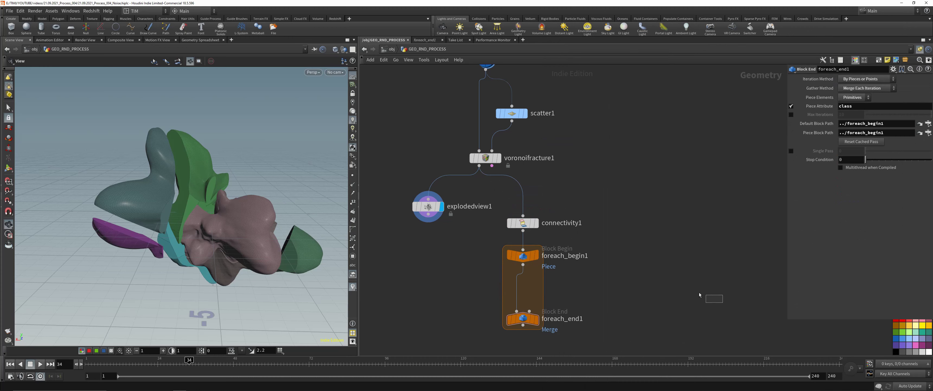
{"action": "left_click", "coordinate": [928, 351]}
{"action": "key", "text": "c"}
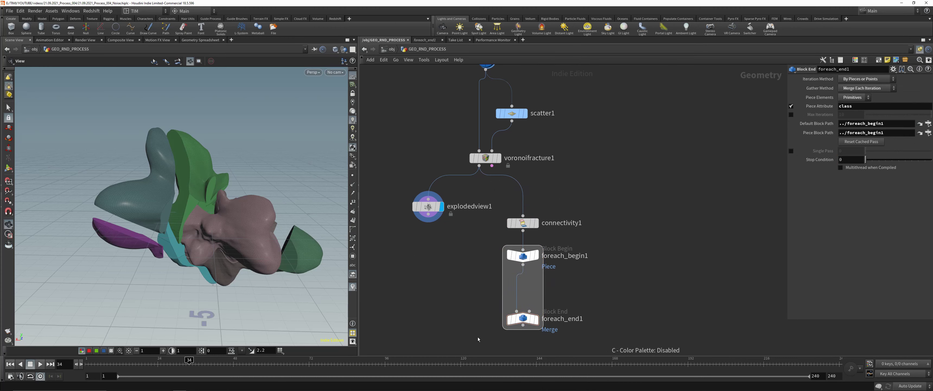
{"action": "left_click_drag", "start_coordinate": [478, 339], "coordinate": [485, 238]}
{"action": "middle_click_drag", "start_coordinate": [423, 290], "coordinate": [429, 182]}
{"action": "left_click", "coordinate": [429, 182]}
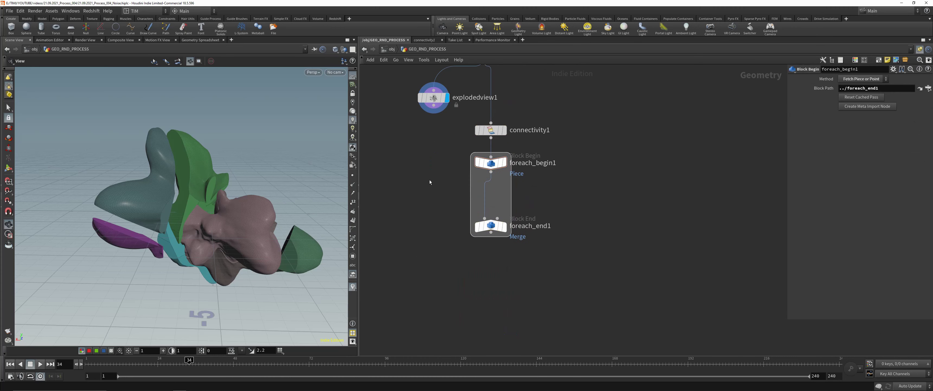
Extend the for-each loop, insert a Transform between foreach_begin1 and foreach_end1, and display it
{"action": "left_click", "coordinate": [504, 163]}
{"action": "left_click_drag", "start_coordinate": [491, 226], "coordinate": [491, 280]}
{"action": "key", "text": "Tab"}
{"action": "type", "text": "t"}
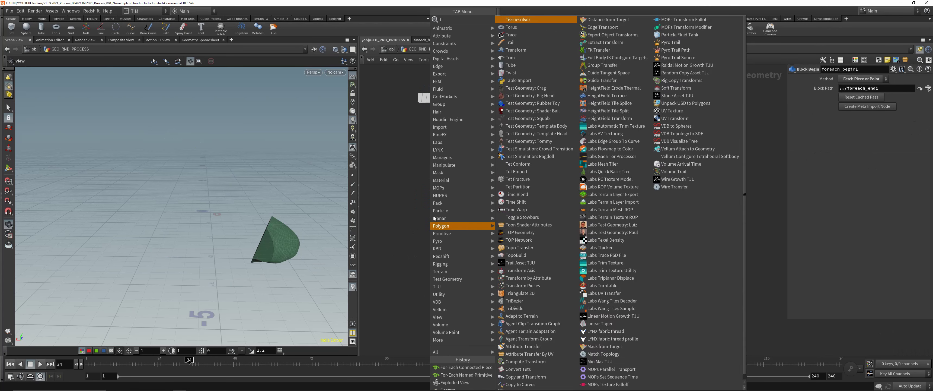
{"action": "type", "text": "r"}
{"action": "key", "text": "Down"}
{"action": "key", "text": "Down"}
{"action": "key", "text": "Down"}
{"action": "key", "text": "Up"}
{"action": "key", "text": "Return"}
{"action": "left_click", "coordinate": [484, 202]}
{"action": "left_click_drag", "start_coordinate": [484, 202], "coordinate": [491, 202]}
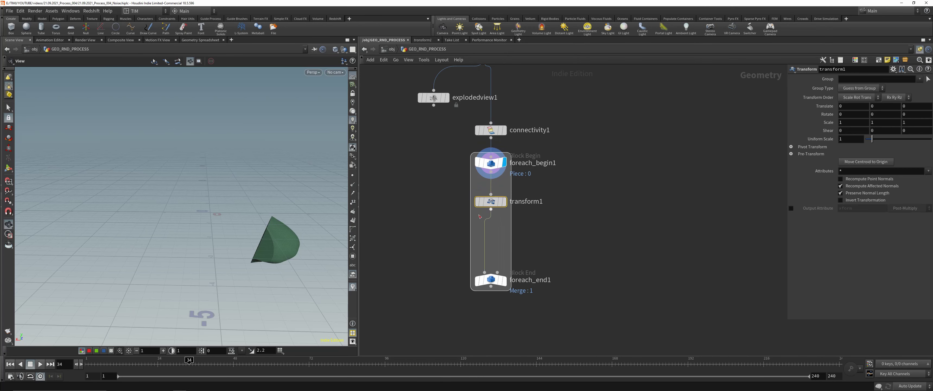
{"action": "left_click", "coordinate": [504, 201]}
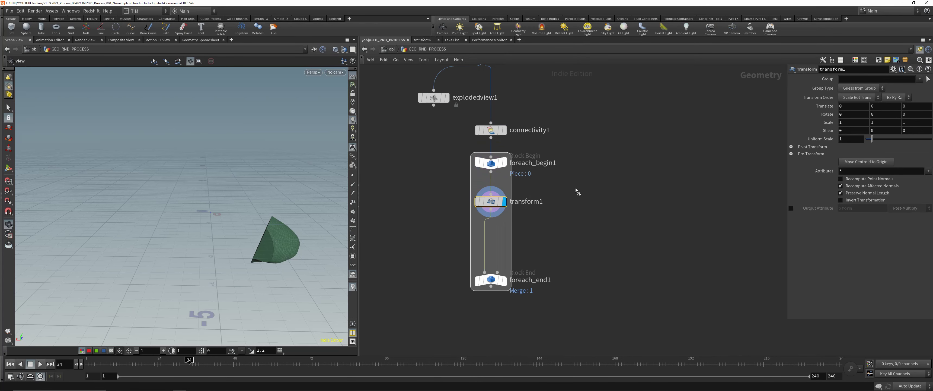
Set transform1's pivot translate to its centroid and widen the parameter area to show the pivot expressions
{"action": "left_click", "coordinate": [893, 69]}
{"action": "left_click", "coordinate": [855, 218]}
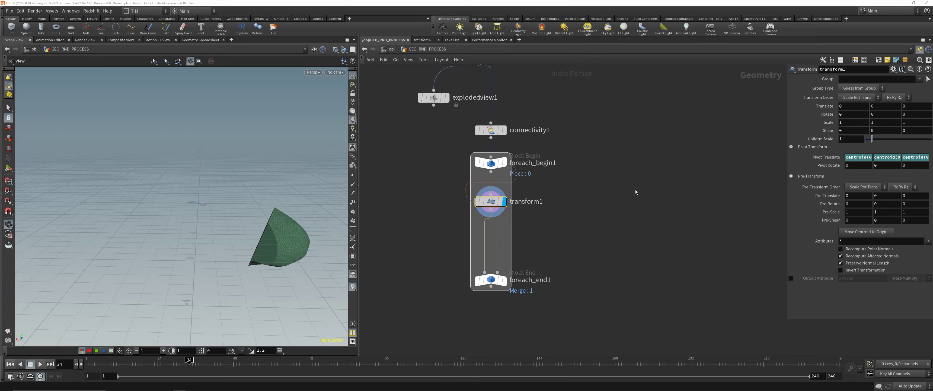
{"action": "left_click", "coordinate": [792, 148]}
{"action": "left_click", "coordinate": [791, 148]}
{"action": "left_click_drag", "start_coordinate": [787, 164], "coordinate": [722, 165]}
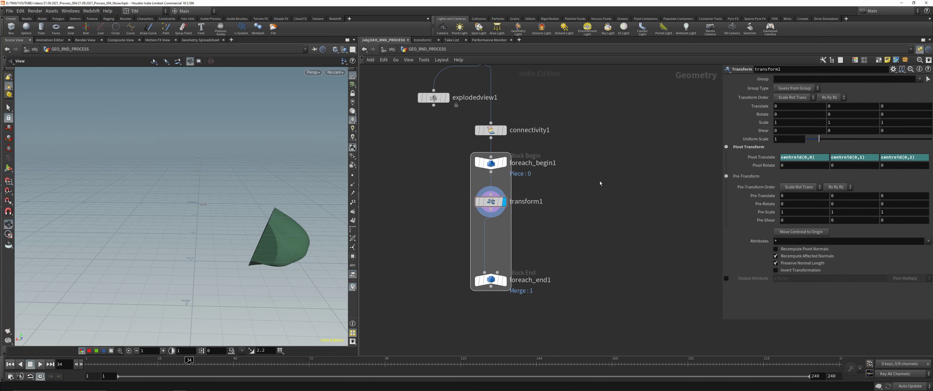
{"action": "middle_click_drag", "start_coordinate": [600, 183], "coordinate": [544, 208]}
{"action": "key", "text": "Tab"}
{"action": "left_click", "coordinate": [620, 47]}
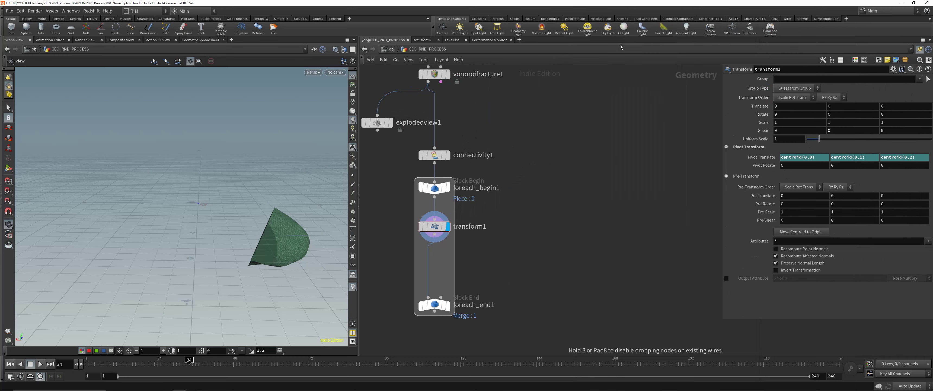
{"action": "left_click_drag", "start_coordinate": [553, 243], "coordinate": [638, 156]}
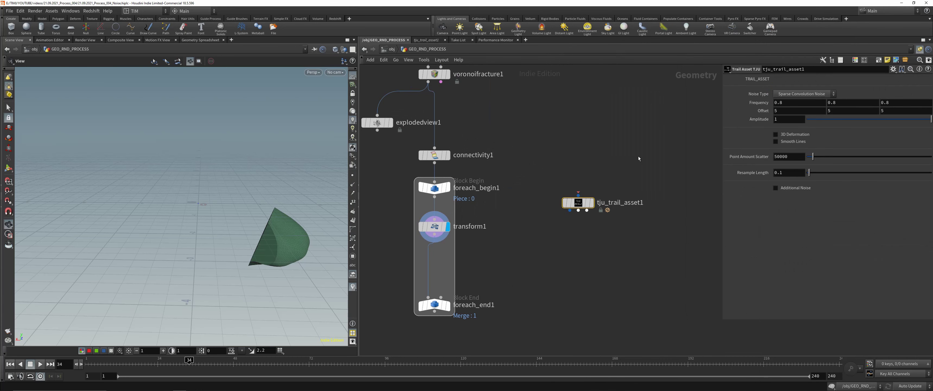
{"action": "key", "text": "Delete"}
Add a second Transform beside transform1, feed it from foreach_begin1, and display it
{"action": "key", "text": "Tab"}
{"action": "type", "text": "t"}
{"action": "left_click", "coordinate": [724, 34]}
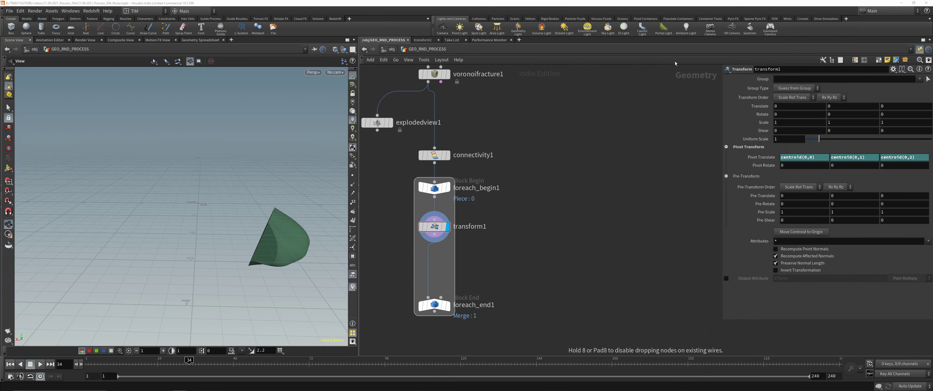
{"action": "left_click", "coordinate": [516, 226]}
{"action": "left_click_drag", "start_coordinate": [435, 198], "coordinate": [515, 218]}
{"action": "left_click", "coordinate": [527, 226]}
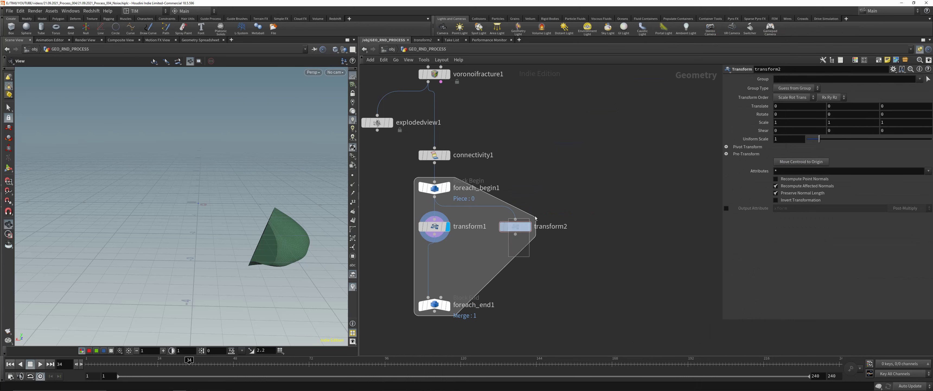
Set transform2's Pivot Translate X to the expression centroid(0,0)
{"action": "left_click", "coordinate": [726, 147]}
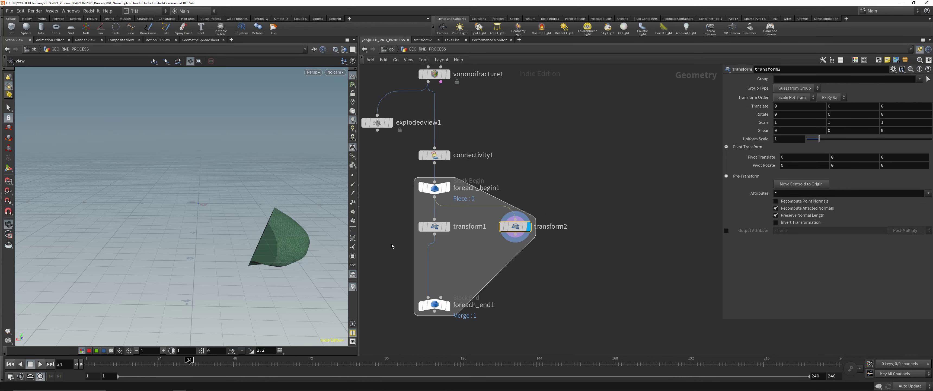
{"action": "left_click", "coordinate": [434, 226]}
{"action": "left_click", "coordinate": [515, 226]}
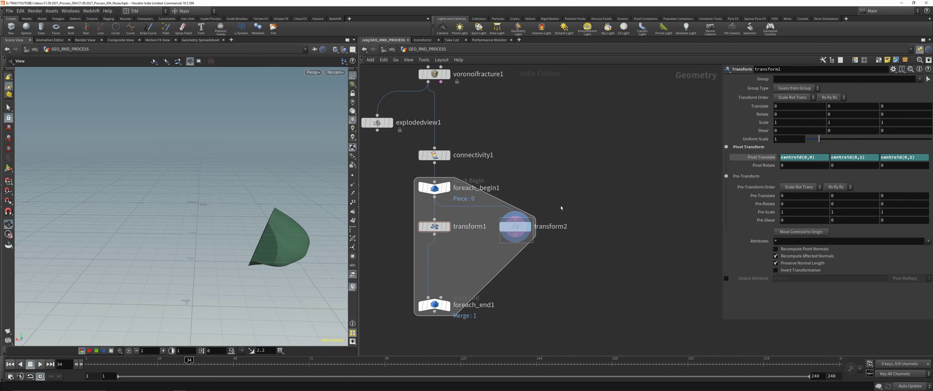
{"action": "left_click", "coordinate": [810, 156]}
{"action": "type", "text": "ce"}
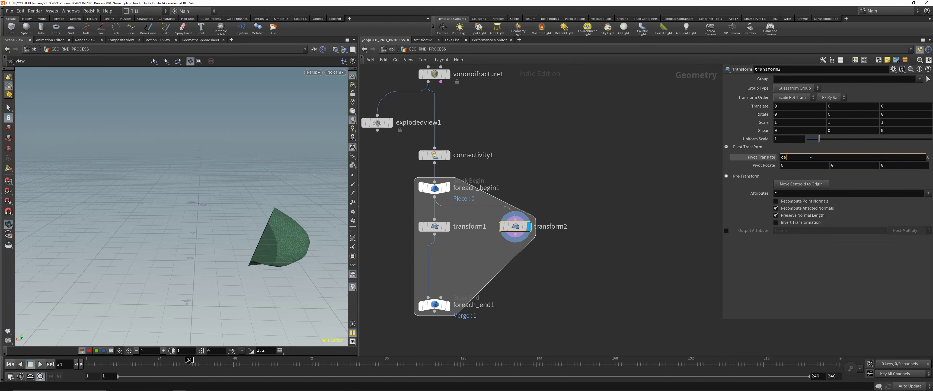
{"action": "type", "text": "ntroid"}
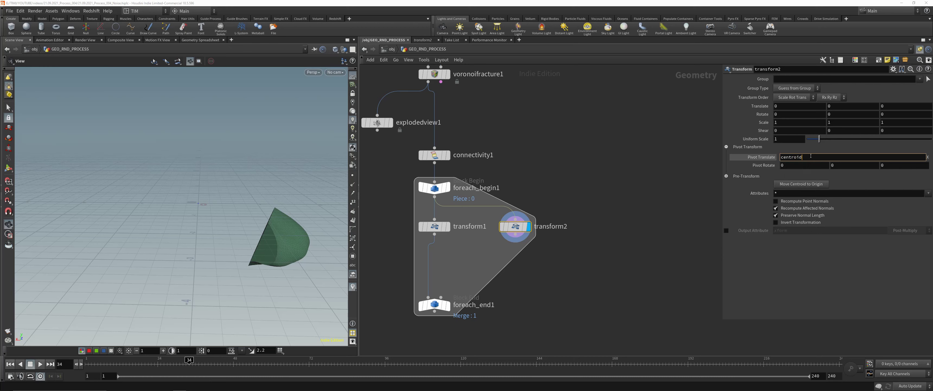
{"action": "type", "text": "()"}
{"action": "type", "text": "0,"}
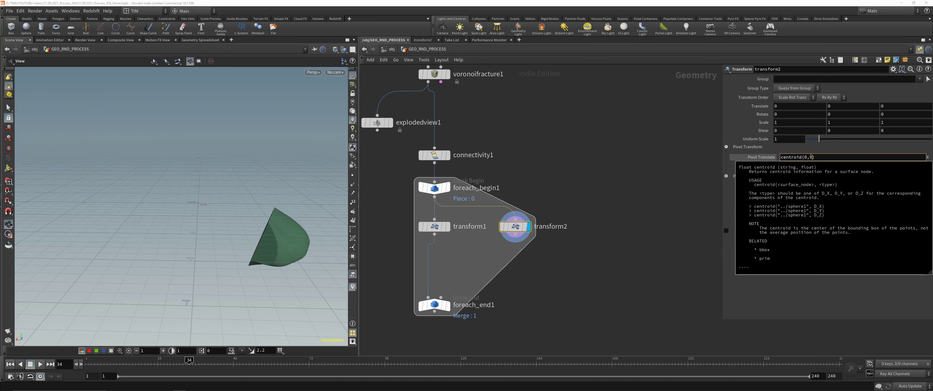
{"action": "type", "text": "0"}
{"action": "key", "text": "Return"}
Set transform2's Pivot Translate Y to centroid(0,1) and Z to centroid(0,2)
{"action": "key", "text": "ctrl+c"}
{"action": "key", "text": "Tab"}
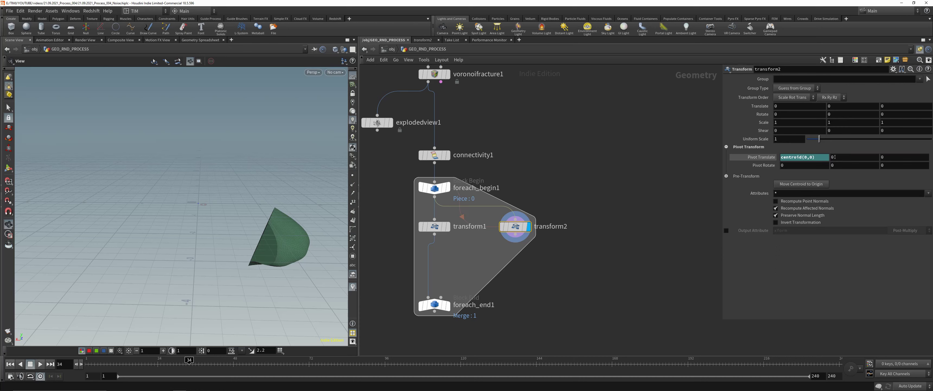
{"action": "key", "text": "BackSpace"}
{"action": "key", "text": "BackSpace"}
{"action": "type", "text": "1)"}
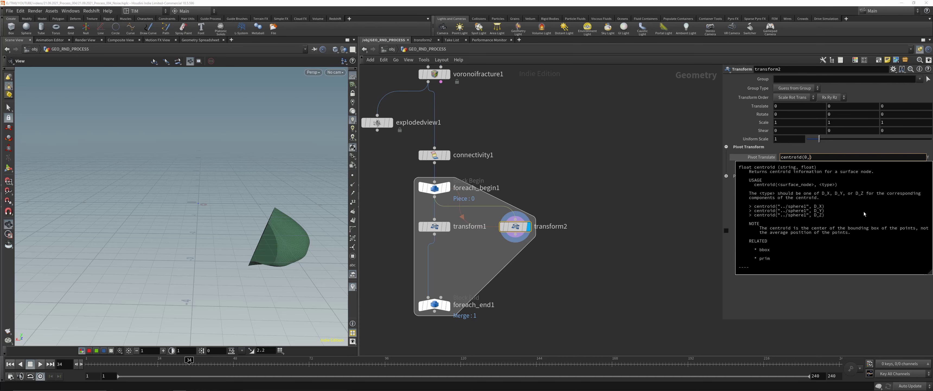
{"action": "key", "text": "Return"}
{"action": "double_click", "coordinate": [898, 156]}
{"action": "key", "text": "ctrl+v"}
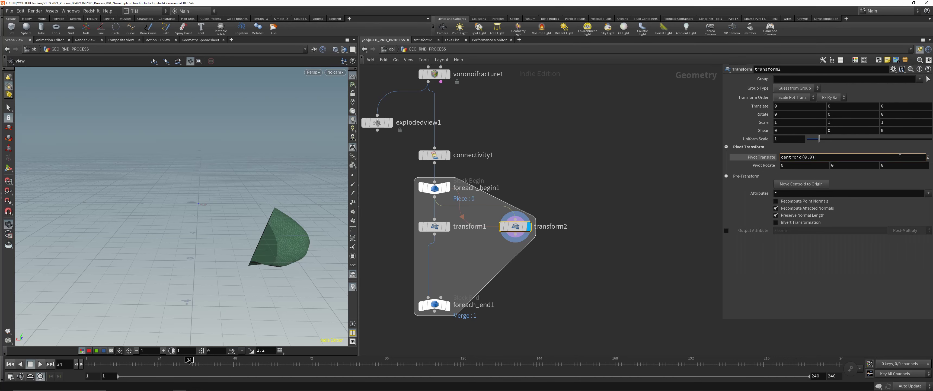
{"action": "type", "text": "2"}
{"action": "key", "text": "Return"}
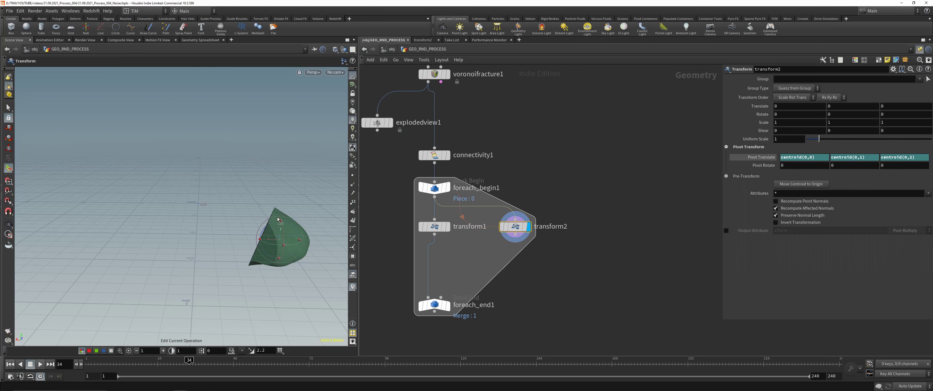
Feed foreach_end1 from transform2 and display the merged loop output
{"action": "left_click_drag", "start_coordinate": [281, 221], "coordinate": [267, 231]}
{"action": "key", "text": "Return"}
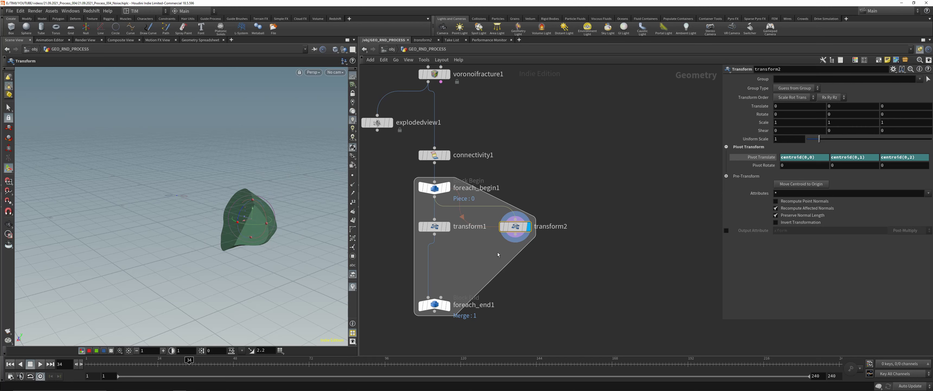
{"action": "left_click", "coordinate": [447, 305]}
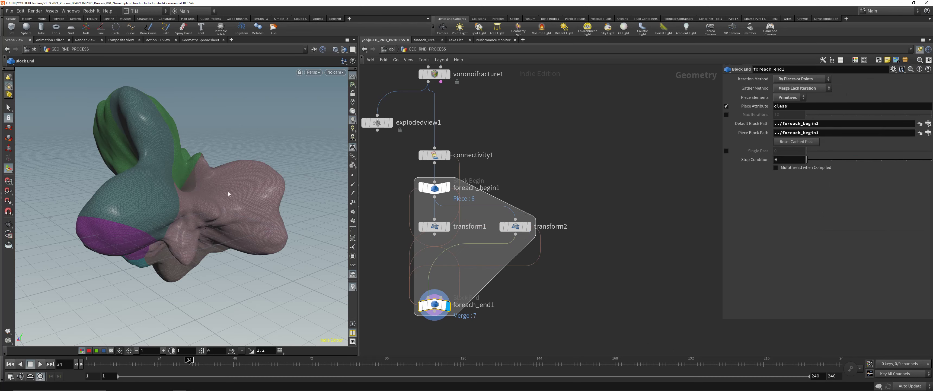
{"action": "left_click_drag", "start_coordinate": [229, 195], "coordinate": [197, 195], "text": "alt"}
{"action": "middle_click_drag", "start_coordinate": [198, 195], "coordinate": [222, 224], "text": "alt"}
Try a higher Force Total Count on scatter1 to fracture the shape into more pieces
{"action": "left_click", "coordinate": [516, 226]}
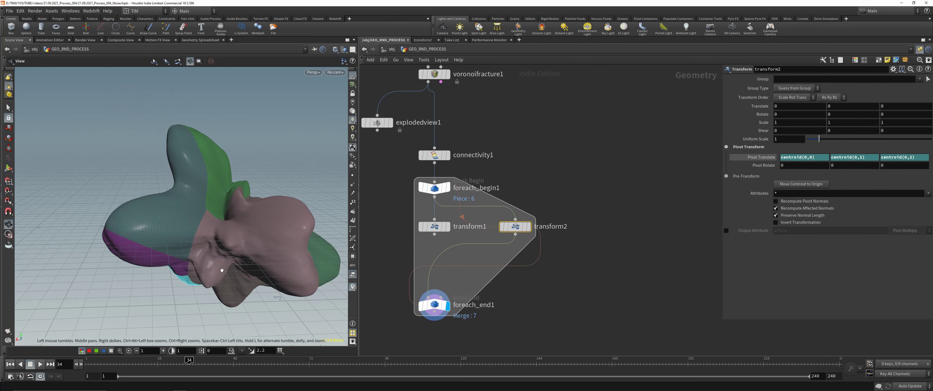
{"action": "middle_click_drag", "start_coordinate": [481, 156], "coordinate": [484, 245]}
{"action": "left_click", "coordinate": [464, 119]}
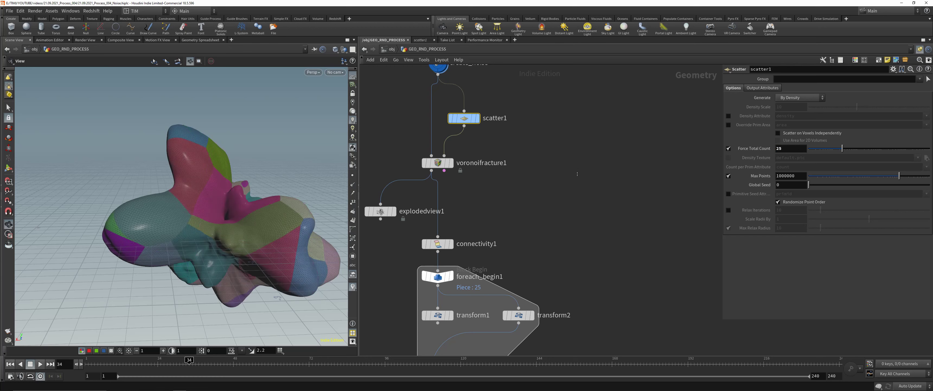
{"action": "left_click_drag", "start_coordinate": [219, 208], "coordinate": [237, 219]}
{"action": "middle_click_drag", "start_coordinate": [296, 237], "coordinate": [264, 215]}
Set transform2's Uniform Scale to 0.5 to shrink each piece around its own pivot
{"action": "middle_click_drag", "start_coordinate": [572, 308], "coordinate": [538, 237]}
{"action": "left_click", "coordinate": [534, 177]}
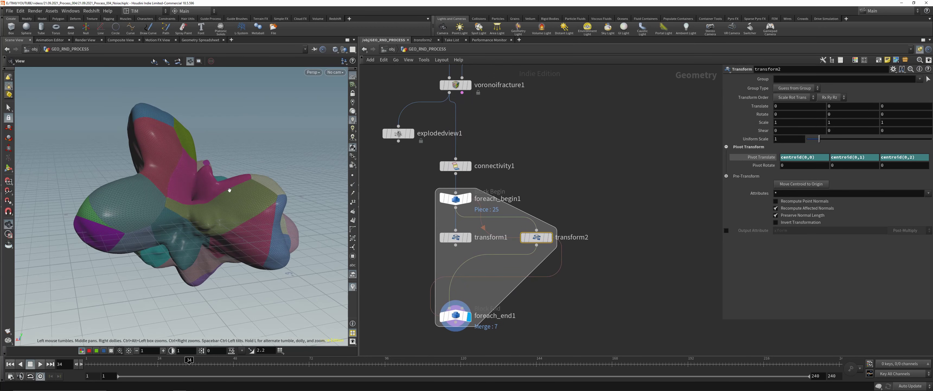
{"action": "left_click", "coordinate": [783, 139]}
{"action": "type", "text": "0.5"}
{"action": "key", "text": "Return"}
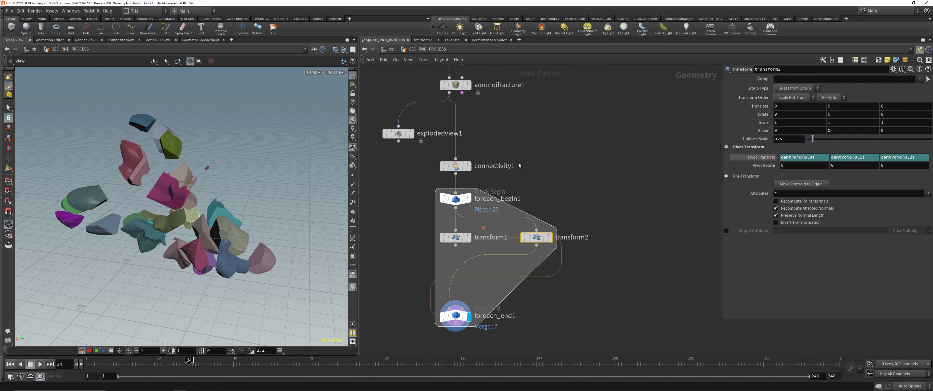
Set scatter1's Force Total Count to 7 and its Global Seed to 2.02
{"action": "middle_click_drag", "start_coordinate": [482, 119], "coordinate": [493, 180]}
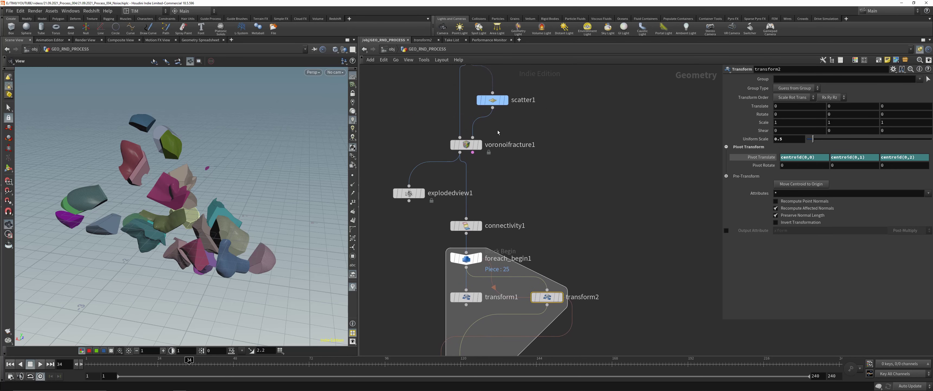
{"action": "left_click", "coordinate": [492, 100]}
{"action": "left_click", "coordinate": [794, 149]}
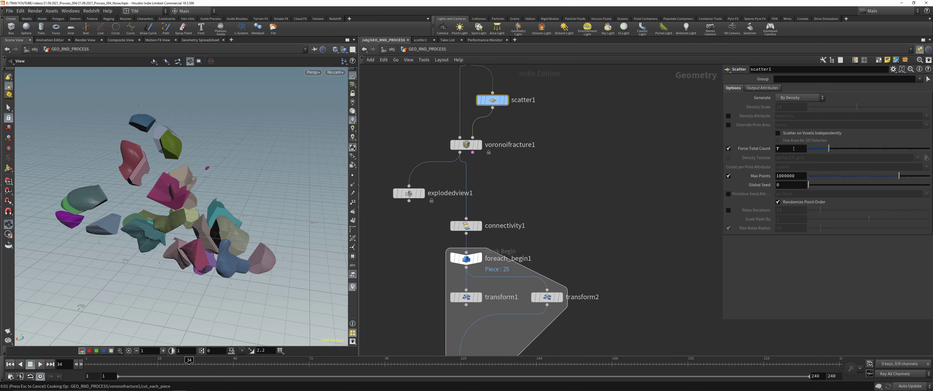
{"action": "key", "text": "Return"}
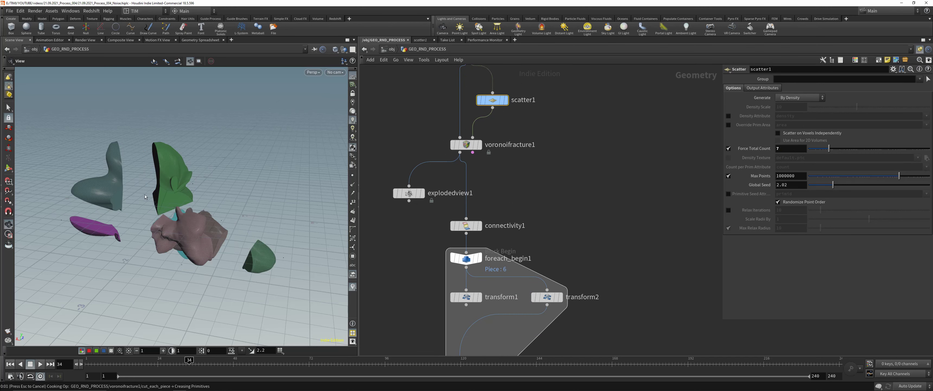
{"action": "left_click_drag", "start_coordinate": [144, 194], "coordinate": [156, 161]}
Delete transform1 and move transform2 into its place between foreach_begin1 and foreach_end1
{"action": "middle_click_drag", "start_coordinate": [625, 219], "coordinate": [658, 156]}
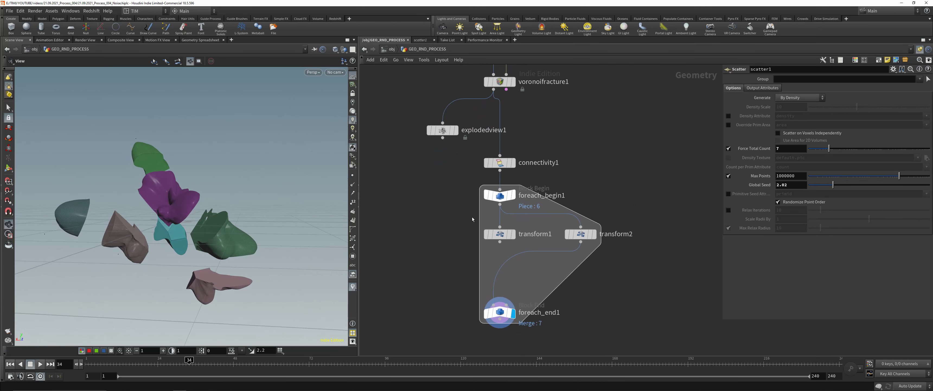
{"action": "left_click", "coordinate": [506, 233]}
{"action": "key", "text": "Delete"}
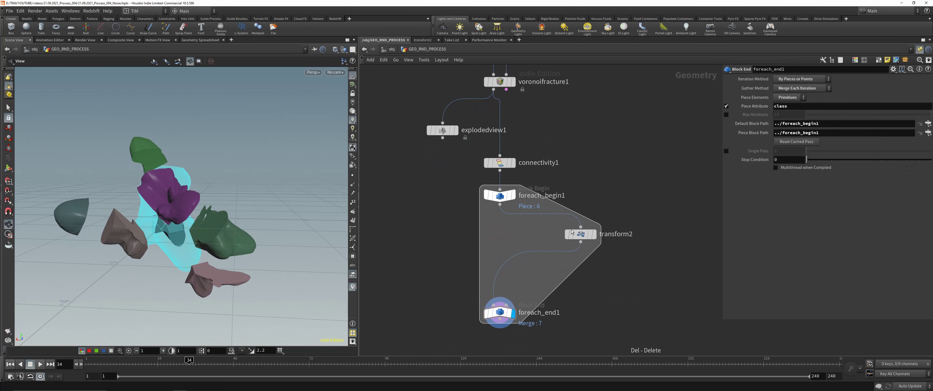
{"action": "left_click_drag", "start_coordinate": [581, 234], "coordinate": [508, 237]}
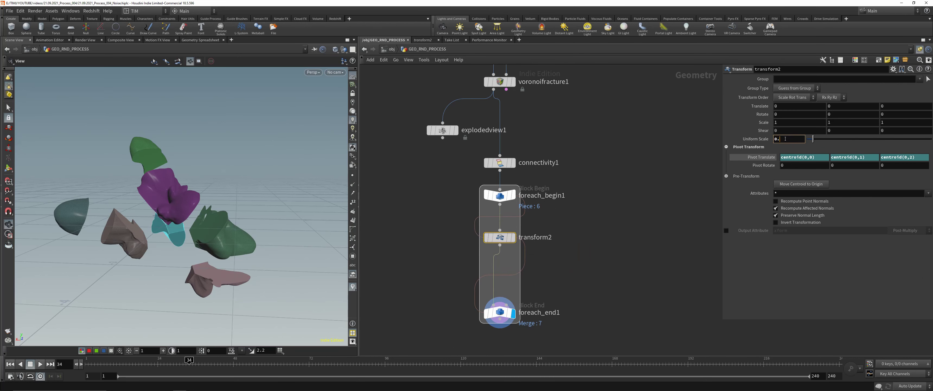
Set transform2's Uniform Scale to 0.75 and display the node
{"action": "key", "text": "Return"}
{"action": "left_click_drag", "start_coordinate": [159, 203], "coordinate": [184, 206]}
{"action": "middle_click_drag", "start_coordinate": [550, 285], "coordinate": [571, 226]}
{"action": "key", "text": "r"}
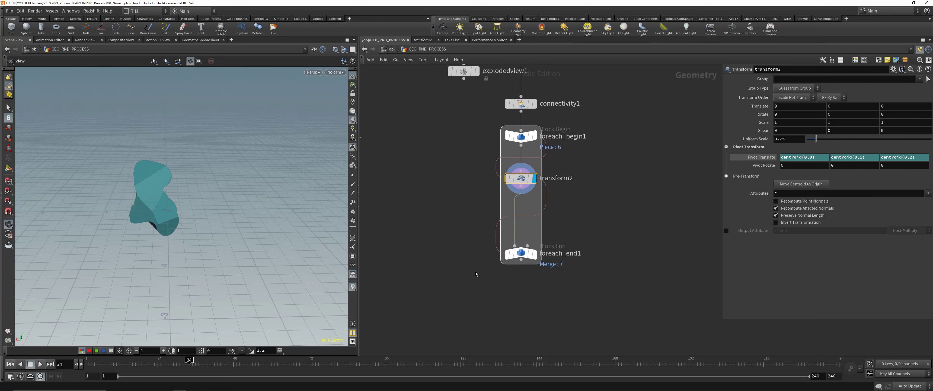
Move foreach_end1 down to make room beneath transform2 and save the scene file
{"action": "left_click_drag", "start_coordinate": [536, 258], "coordinate": [535, 299]}
{"action": "scroll", "coordinate": [471, 263], "scroll_direction": "down", "scroll_amount": 3}
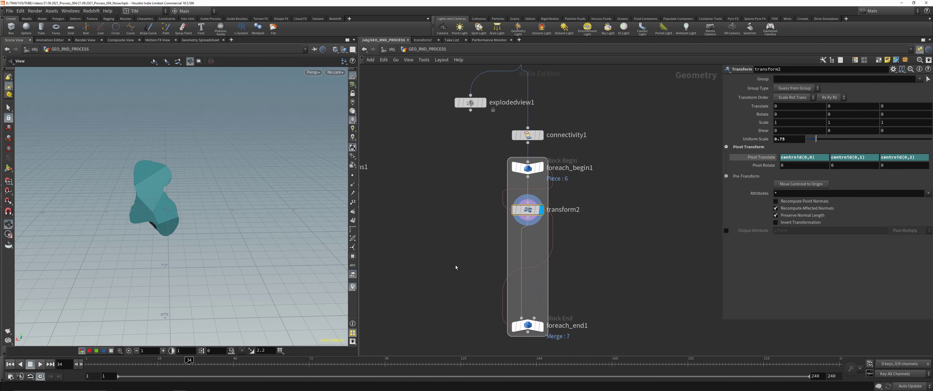
{"action": "key", "text": "ctrl+s"}
Duplicate the VDB from Polygons, VDB Smooth SDF and Convert VDB chain beside the loop and detach the copies from polyextrude1
{"action": "scroll", "coordinate": [473, 259], "scroll_direction": "down", "scroll_amount": 3}
{"action": "middle_click_drag", "start_coordinate": [458, 259], "coordinate": [491, 226]}
{"action": "scroll", "coordinate": [494, 241], "scroll_direction": "up", "scroll_amount": 3}
{"action": "left_click_drag", "start_coordinate": [370, 255], "coordinate": [417, 166]}
{"action": "left_click_drag", "start_coordinate": [405, 177], "coordinate": [516, 215], "text": "alt"}
{"action": "key", "text": "y"}
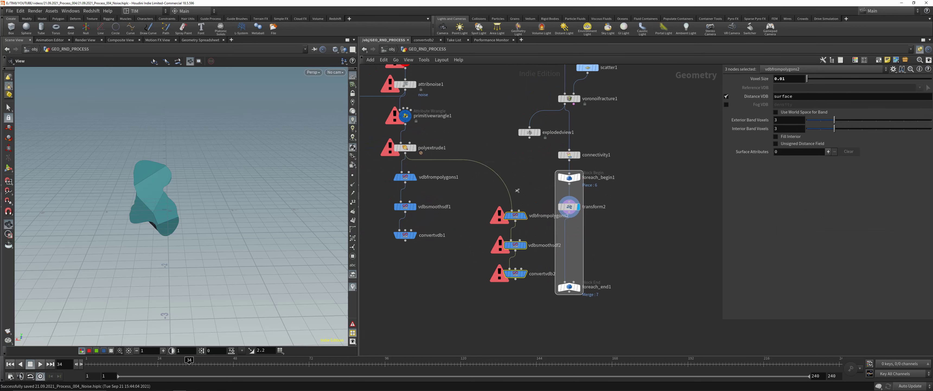
{"action": "left_click_drag", "start_coordinate": [517, 191], "coordinate": [502, 191]}
Feed vdbfrompolygons2 from transform2's output and display it
{"action": "scroll", "coordinate": [543, 231], "scroll_direction": "up", "scroll_amount": 3}
{"action": "middle_click_drag", "start_coordinate": [543, 230], "coordinate": [506, 214]}
{"action": "key", "text": "l"}
{"action": "left_click_drag", "start_coordinate": [467, 190], "coordinate": [429, 223]}
{"action": "left_click", "coordinate": [443, 203]}
{"action": "left_click", "coordinate": [423, 214]}
{"action": "left_click", "coordinate": [525, 197]}
{"action": "left_click", "coordinate": [423, 214]}
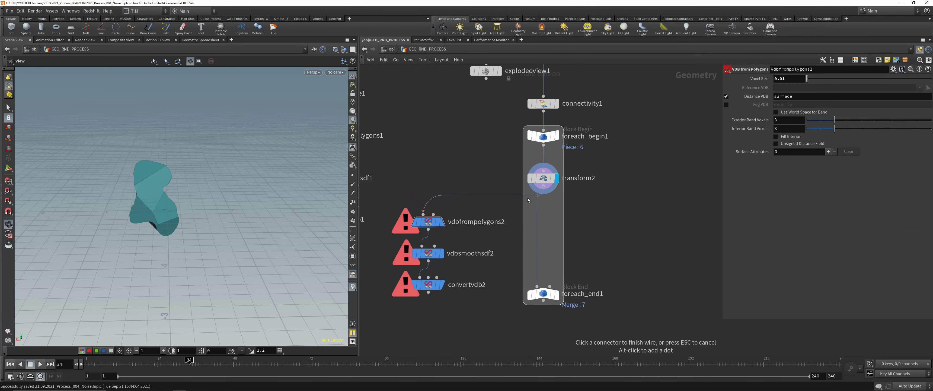
{"action": "left_click", "coordinate": [529, 198]}
{"action": "left_click", "coordinate": [442, 221]}
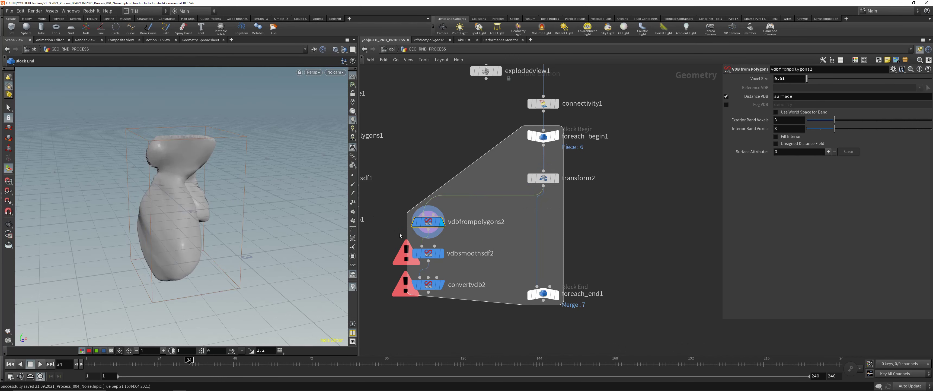
Display the copied VDB chain's polygon result at convertvdb2
{"action": "left_click_drag", "start_coordinate": [373, 264], "coordinate": [458, 238]}
{"action": "key", "text": "r"}
{"action": "left_click_drag", "start_coordinate": [218, 212], "coordinate": [275, 197], "text": "alt"}
{"action": "left_click_drag", "start_coordinate": [386, 320], "coordinate": [457, 276]}
{"action": "key", "text": "r"}
Place the copied VDB chain inside the loop below transform2, wire convertvdb2 into foreach_end1, and keep convertvdb2 displayed
{"action": "left_click_drag", "start_coordinate": [552, 292], "coordinate": [552, 338]}
{"action": "left_click_drag", "start_coordinate": [363, 315], "coordinate": [449, 213]}
{"action": "left_click_drag", "start_coordinate": [430, 252], "coordinate": [511, 245]}
{"action": "left_click", "coordinate": [485, 313]}
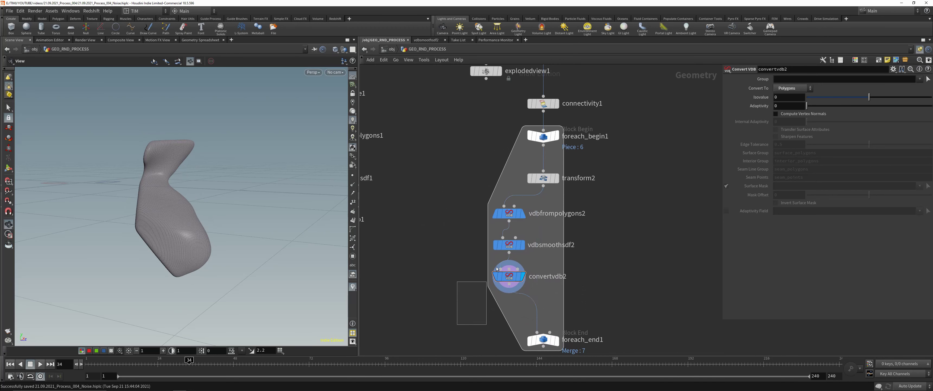
{"action": "left_click_drag", "start_coordinate": [497, 269], "coordinate": [519, 196]}
{"action": "key", "text": "r"}
{"action": "left_click_drag", "start_coordinate": [443, 295], "coordinate": [508, 270]}
{"action": "key", "text": "r"}
Duplicate the create_noise VOP into the empty space beside the for-each loop
{"action": "scroll", "coordinate": [453, 237], "scroll_direction": "down", "scroll_amount": 3}
{"action": "middle_click_drag", "start_coordinate": [453, 148], "coordinate": [465, 219]}
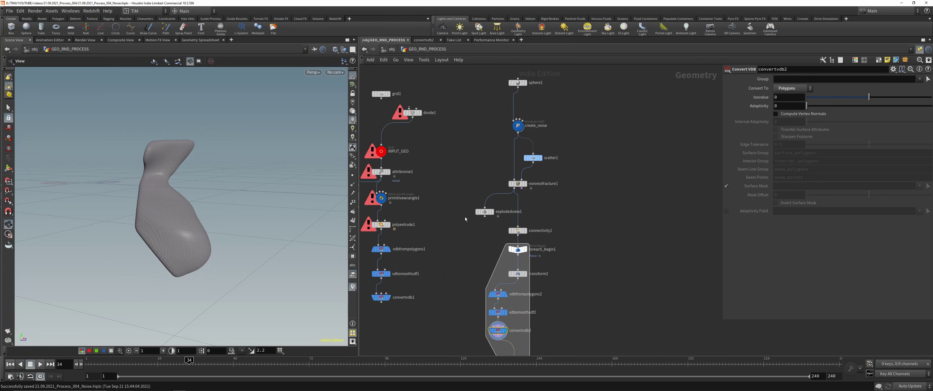
{"action": "left_click_drag", "start_coordinate": [518, 125], "coordinate": [609, 251], "text": "alt"}
{"action": "middle_click_drag", "start_coordinate": [611, 251], "coordinate": [600, 156]}
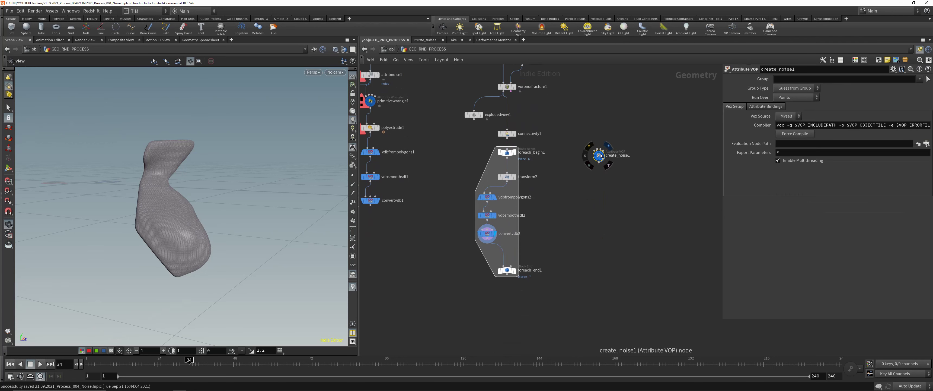
Insert create_noise1 between convertvdb2 and foreach_end1 inside the for-each loop and display its result
{"action": "left_click_drag", "start_coordinate": [599, 155], "coordinate": [485, 254]}
{"action": "scroll", "coordinate": [485, 251], "scroll_direction": "up", "scroll_amount": 4}
{"action": "key", "text": "r"}
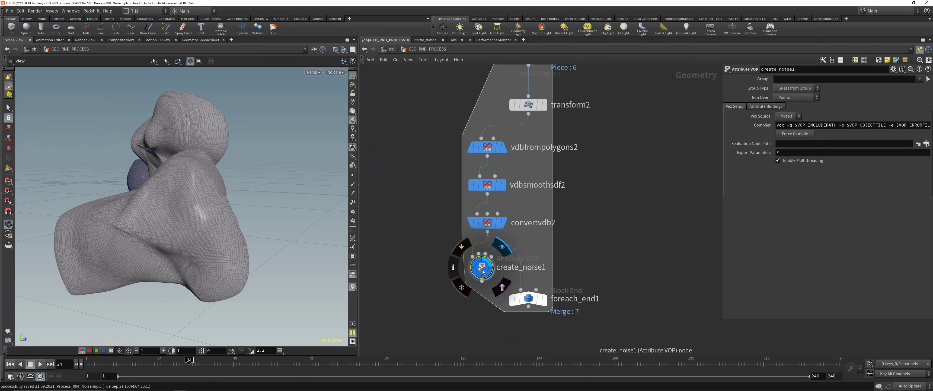
Go inside create_noise1 and set the aanoise1 amplitude to 0.234
{"action": "double_click", "coordinate": [482, 268]}
{"action": "left_click_drag", "start_coordinate": [586, 189], "coordinate": [590, 219]}
{"action": "middle_click_drag", "start_coordinate": [719, 170], "coordinate": [611, 213]}
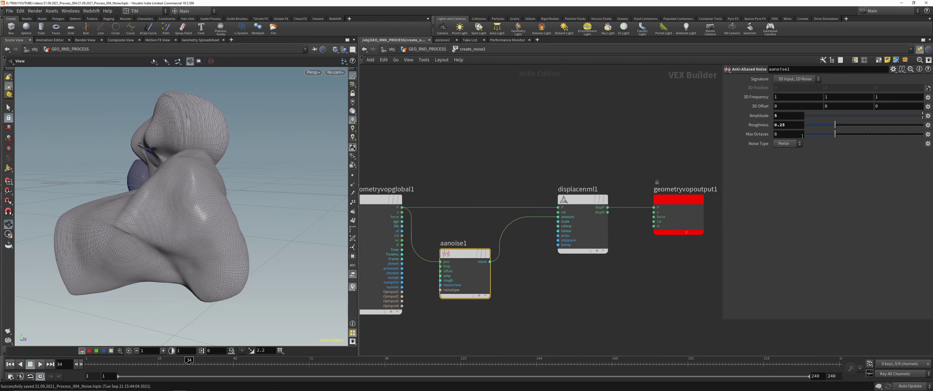
{"action": "mouse_move", "coordinate": [880, 119]}
{"action": "left_mouse_down"}
{"action": "mouse_move", "coordinate": [828, 118]}
{"action": "mouse_move", "coordinate": [890, 118]}
{"action": "left_mouse_up"}
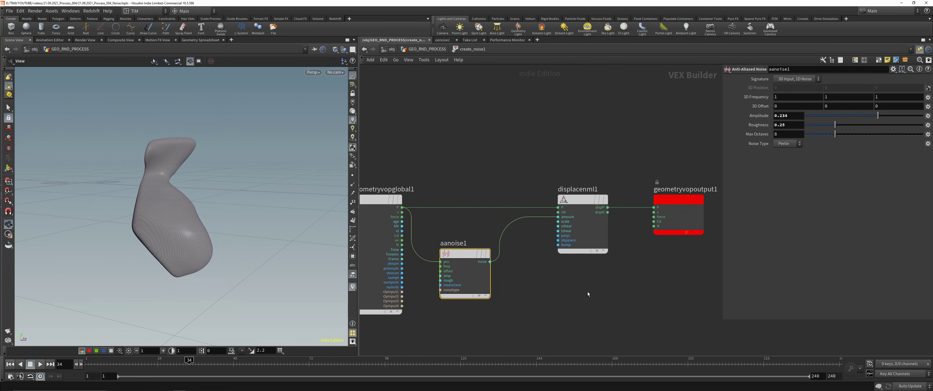
Insert a Fit Range node on the wire between aanoise1's noise output and the amount input of displacenml1
{"action": "key", "text": "Tab"}
{"action": "type", "text": "f"}
{"action": "type", "text": "t"}
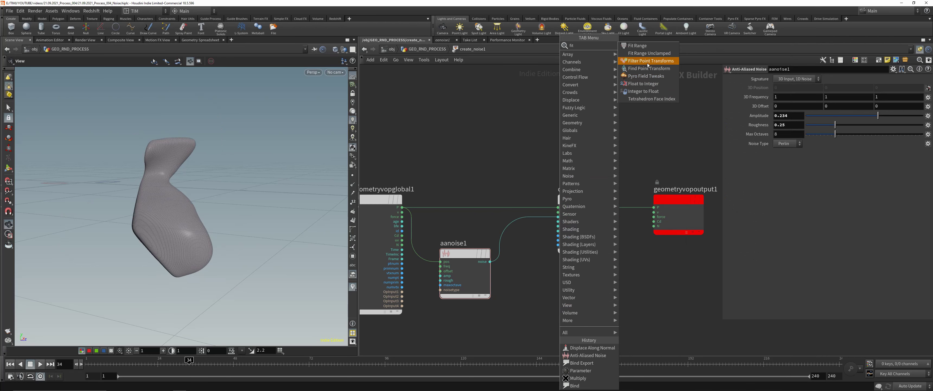
{"action": "left_click", "coordinate": [641, 46]}
{"action": "left_click", "coordinate": [504, 233]}
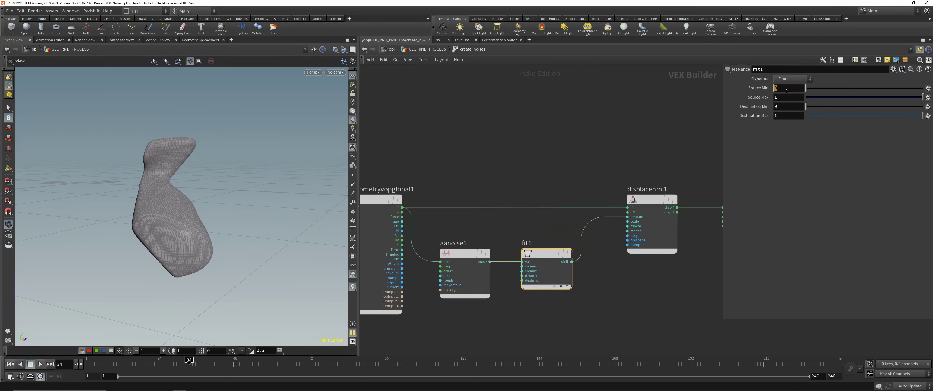
Set fit1's source range to -0.5 to 0.5 and its destination range to 0.125 to 0.75
{"action": "key", "text": "Tab"}
{"action": "type", "text": "0."}
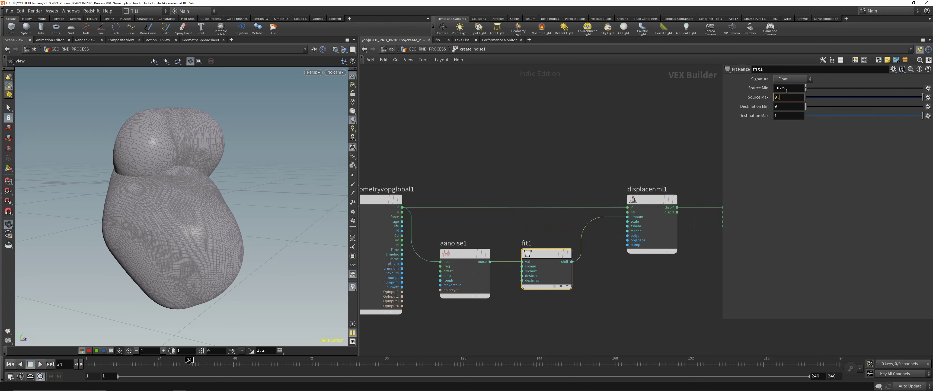
{"action": "type", "text": "5"}
{"action": "key", "text": "Return"}
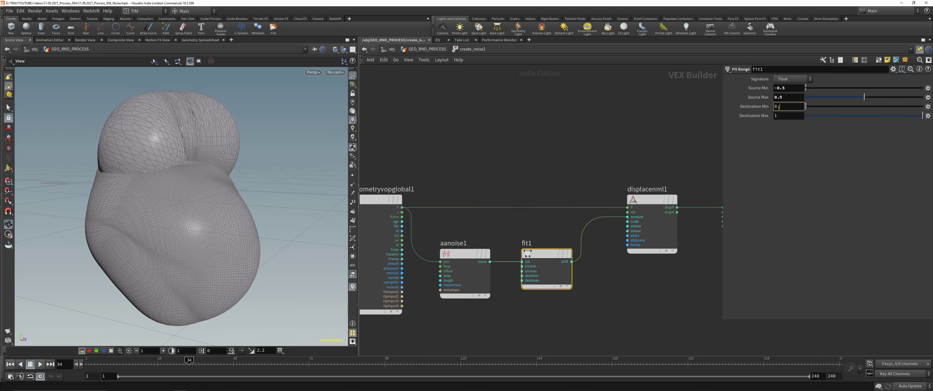
{"action": "key", "text": "Return"}
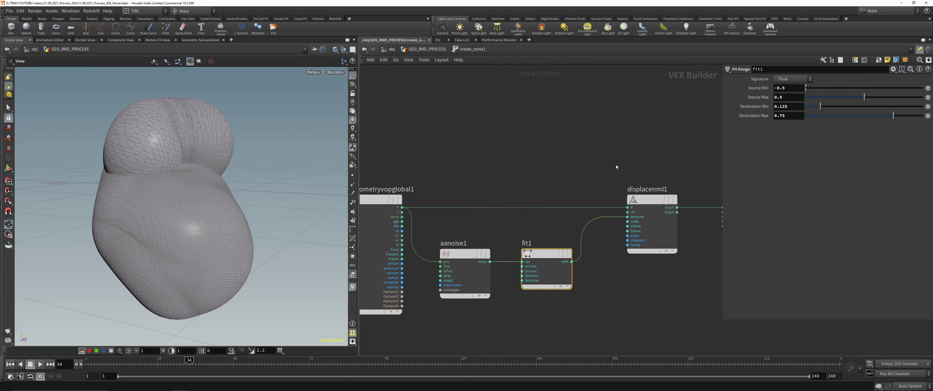
Route a wire from aanoise1's noise output through a dot above displacenml1 toward geometryvopoutput1
{"action": "left_click", "coordinate": [650, 199]}
{"action": "left_click", "coordinate": [469, 254]}
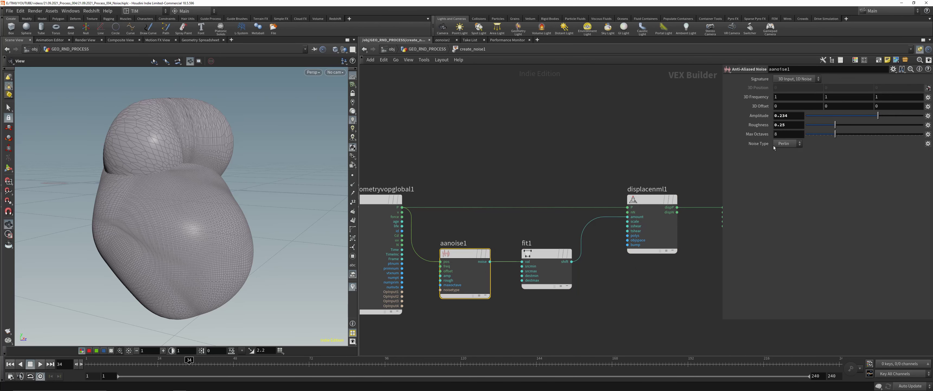
{"action": "left_click", "coordinate": [492, 261]}
{"action": "middle_click_drag", "start_coordinate": [573, 142], "coordinate": [481, 151]}
{"action": "left_click", "coordinate": [588, 124], "text": "alt"}
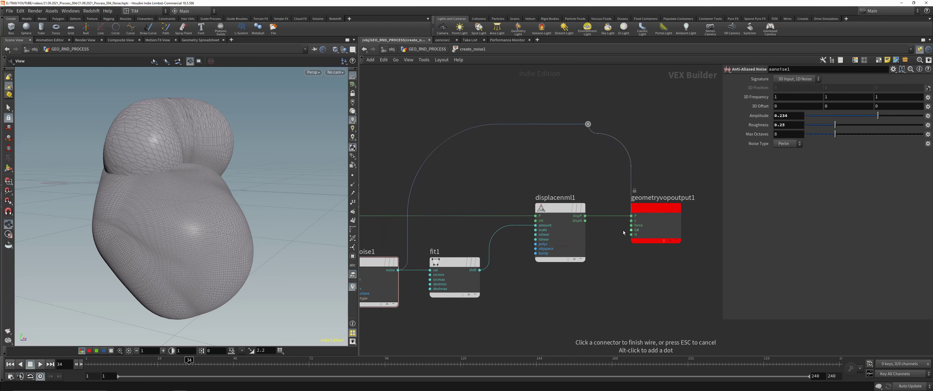
Cut the displacement wire into geometryvopoutput1 and connect the aanoise1 noise output to its Cd input
{"action": "key", "text": "Escape"}
{"action": "key", "text": "y"}
{"action": "left_click_drag", "start_coordinate": [612, 204], "coordinate": [604, 232]}
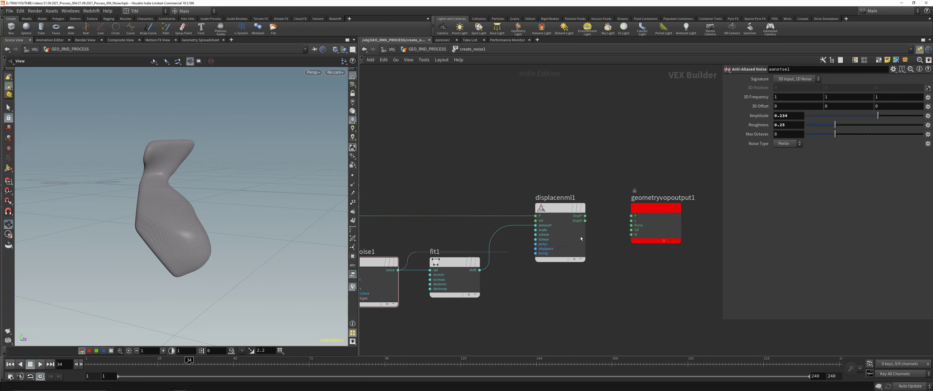
{"action": "left_click", "coordinate": [630, 229]}
{"action": "middle_click_drag", "start_coordinate": [390, 149], "coordinate": [439, 146]}
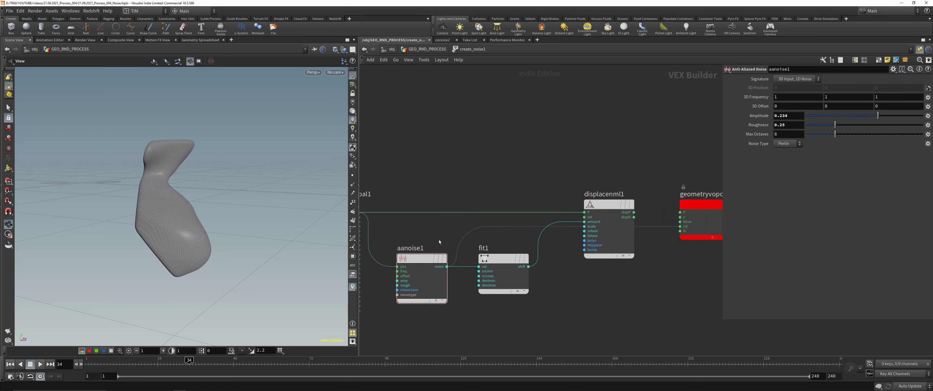
Insert a Normal node between convertvdb2 and create_noise1, making room beside foreach_end1
{"action": "key", "text": "u"}
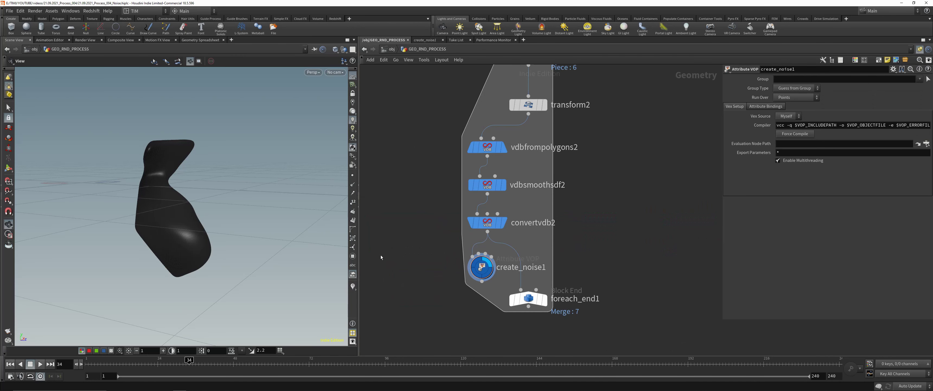
{"action": "left_click_drag", "start_coordinate": [528, 298], "coordinate": [528, 310]}
{"action": "key", "text": "Tab"}
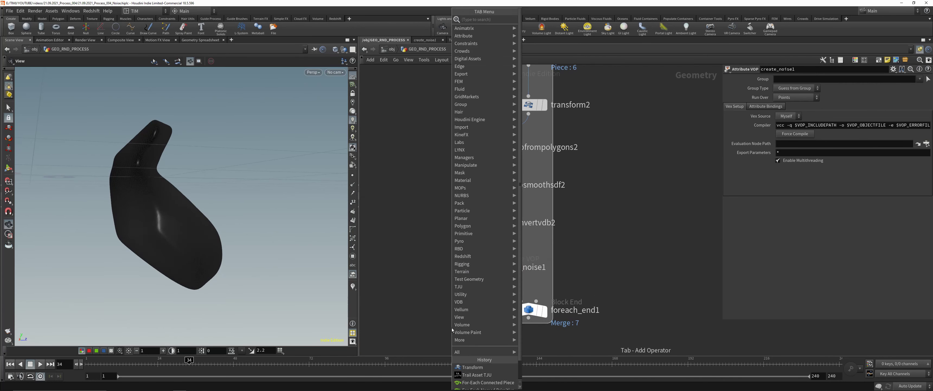
{"action": "type", "text": "wr"}
{"action": "left_click", "coordinate": [542, 27]}
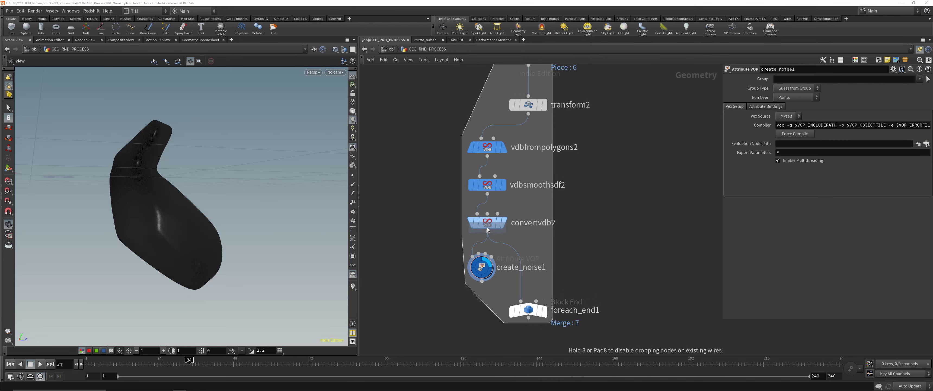
{"action": "left_click", "coordinate": [481, 256]}
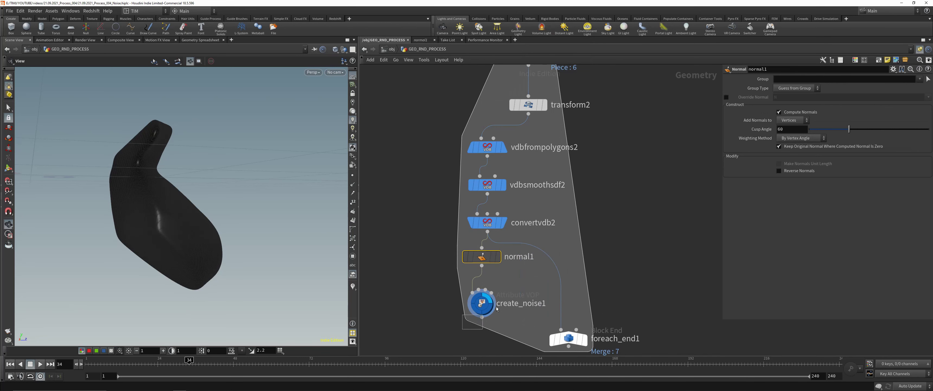
Raise the 3D frequency of aanoise1 inside create_noise1 to 7.7 on all axes
{"action": "double_click", "coordinate": [482, 303]}
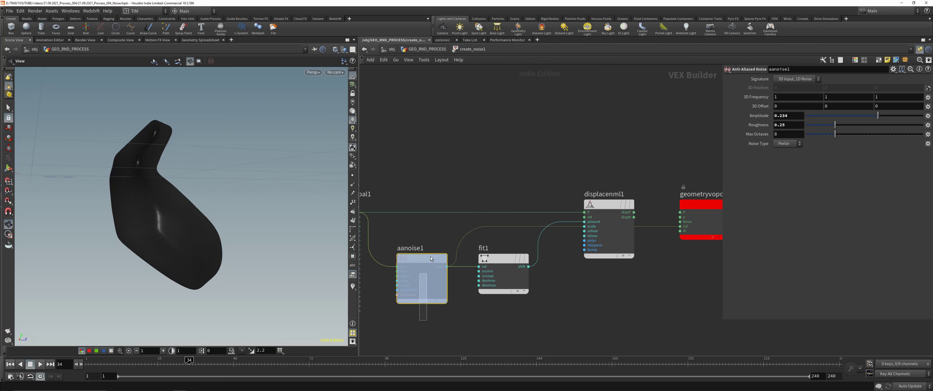
{"action": "middle_click_drag", "start_coordinate": [749, 97], "coordinate": [844, 95]}
{"action": "left_click_drag", "start_coordinate": [184, 209], "coordinate": [221, 205]}
{"action": "middle_click_drag", "start_coordinate": [749, 99], "coordinate": [789, 97]}
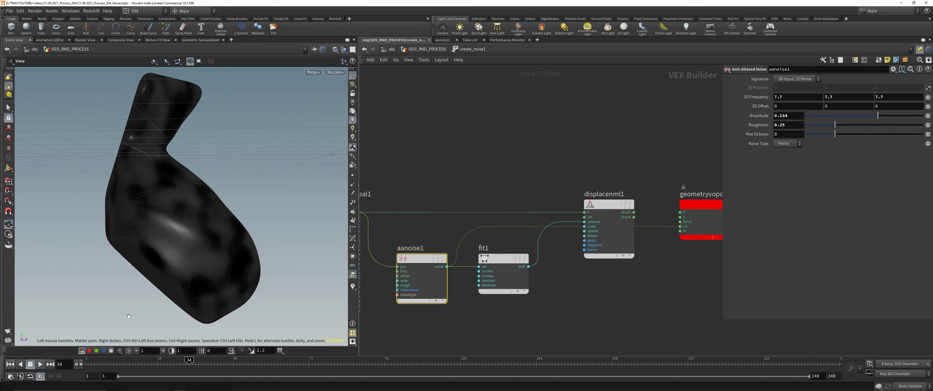
Reconnect the displaced position to the P input of geometryvopoutput1 and remove the noise wire from Cd
{"action": "mouse_move", "coordinate": [239, 254]}
{"action": "left_mouse_down"}
{"action": "mouse_move", "coordinate": [79, 250]}
{"action": "mouse_move", "coordinate": [236, 253]}
{"action": "left_mouse_up"}
{"action": "key", "text": "shift+w"}
{"action": "key", "text": "shift+w"}
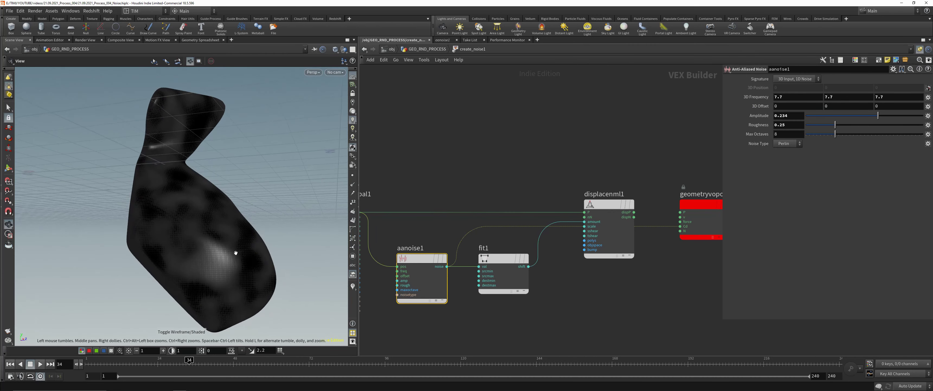
{"action": "left_click", "coordinate": [680, 212]}
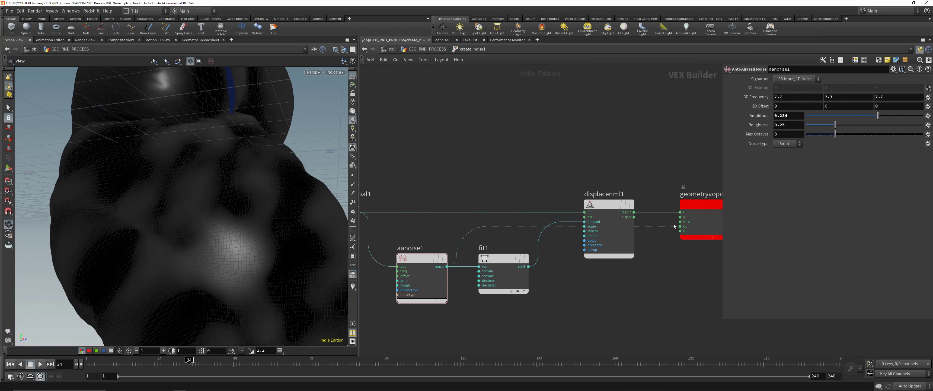
{"action": "scroll", "coordinate": [160, 177], "scroll_direction": "down", "scroll_amount": 5}
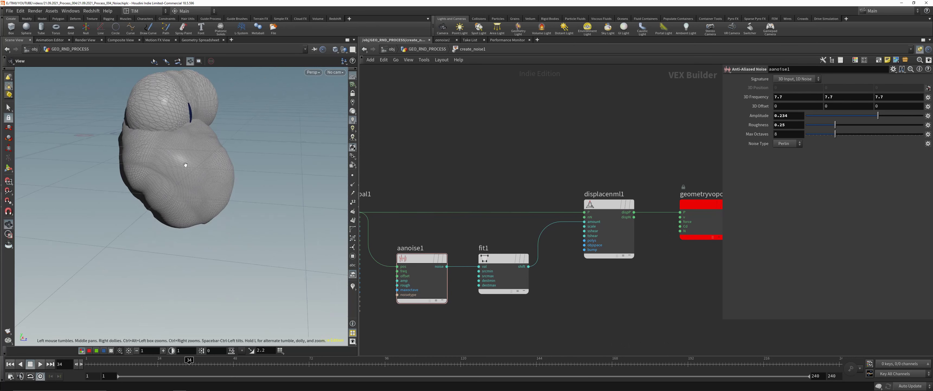
Reduce the scale of the displacenml1 node, trying 0.1 and 0.25
{"action": "left_click", "coordinate": [606, 254]}
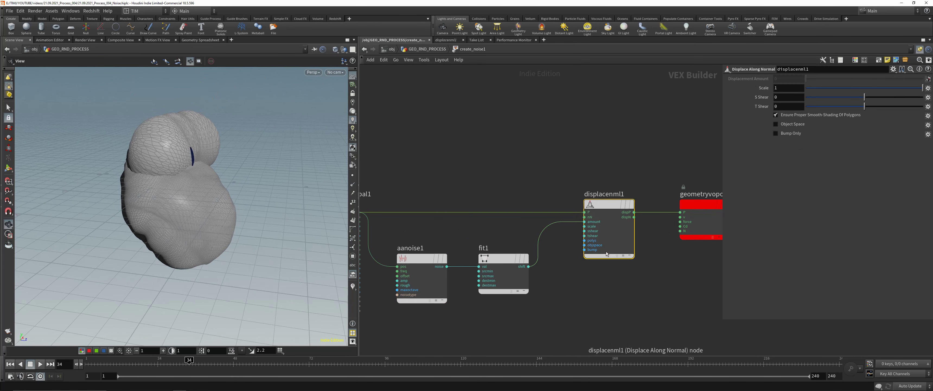
{"action": "left_click", "coordinate": [790, 87]}
{"action": "type", "text": "0.1"}
{"action": "key", "text": "Return"}
{"action": "scroll", "coordinate": [183, 161], "scroll_direction": "up", "scroll_amount": 5}
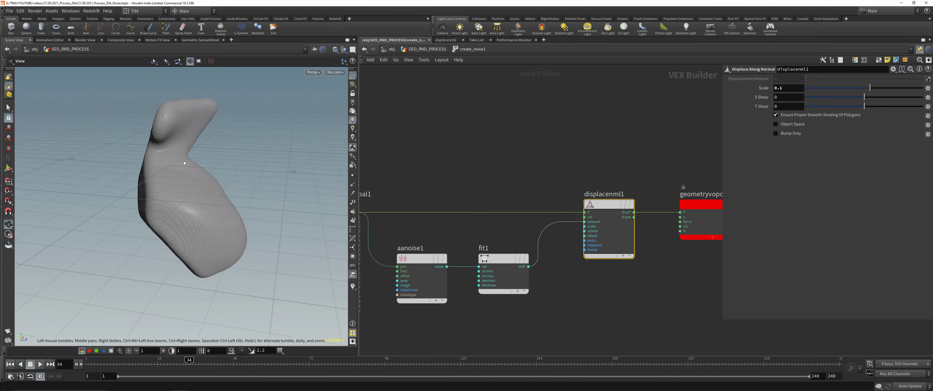
{"action": "left_click_drag", "start_coordinate": [183, 161], "coordinate": [202, 165]}
{"action": "middle_click_drag", "start_coordinate": [201, 166], "coordinate": [204, 166]}
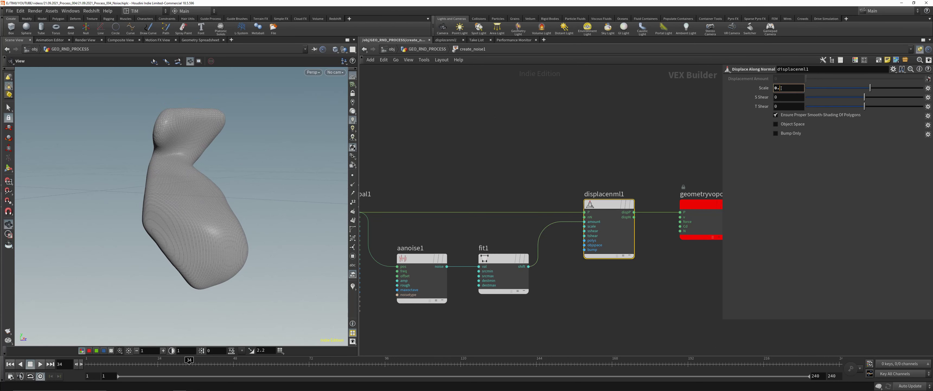
{"action": "type", "text": "25"}
{"action": "key", "text": "Return"}
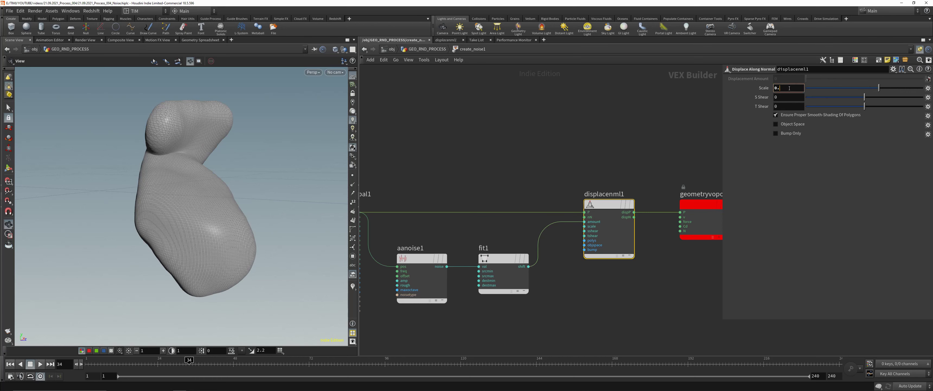
{"action": "key", "text": "Return"}
Raise the 3D frequency of aanoise1 to about 11.8 on all axes
{"action": "left_click", "coordinate": [420, 258]}
{"action": "middle_click", "coordinate": [756, 97]}
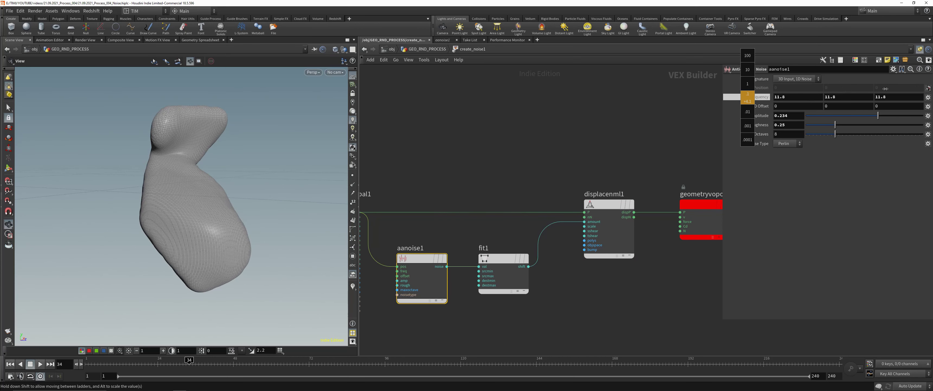
Move normal1 downstream of create_noise1 in the geometry network and display its result
{"action": "key", "text": "u"}
{"action": "left_click_drag", "start_coordinate": [477, 267], "coordinate": [481, 317]}
{"action": "left_click", "coordinate": [465, 342]}
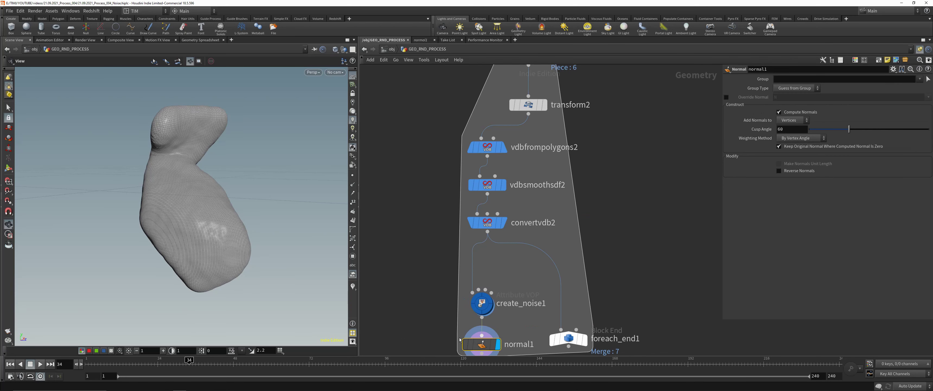
Feed normal1 into foreach_end1 and display the merged result of the loop
{"action": "middle_click_drag", "start_coordinate": [565, 340], "coordinate": [551, 215]}
{"action": "left_click_drag", "start_coordinate": [551, 214], "coordinate": [557, 260]}
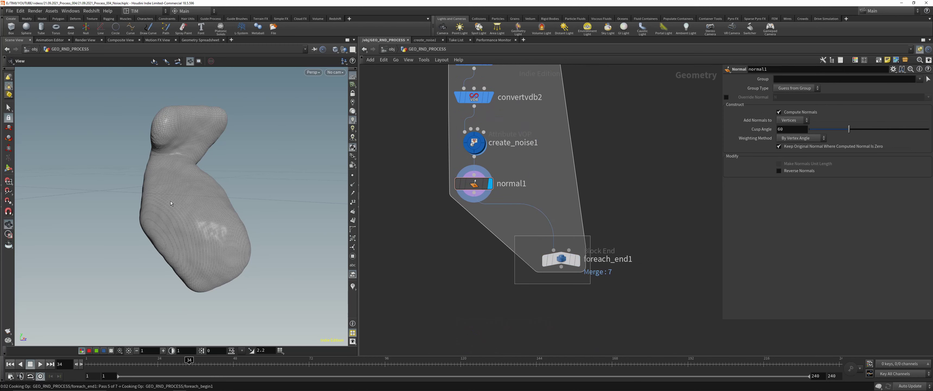
{"action": "left_click_drag", "start_coordinate": [171, 201], "coordinate": [185, 222]}
{"action": "scroll", "coordinate": [177, 181], "scroll_direction": "down", "scroll_amount": 5}
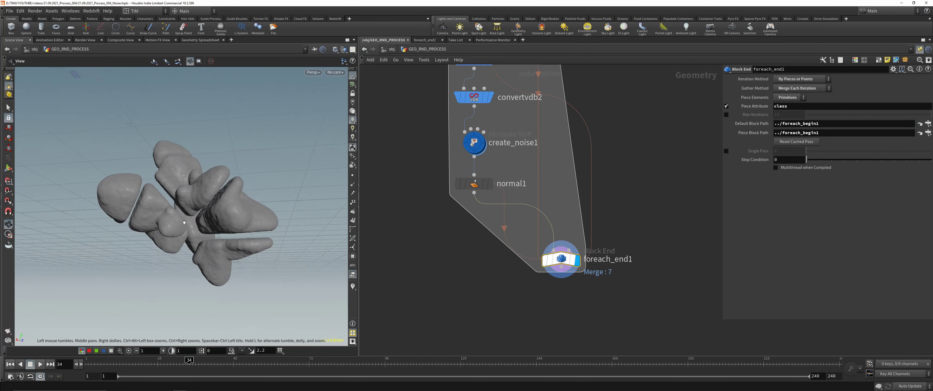
Delete the aanoise1 node from the create_noise1 network
{"action": "double_click", "coordinate": [474, 143]}
{"action": "middle_click_drag", "start_coordinate": [449, 315], "coordinate": [503, 259]}
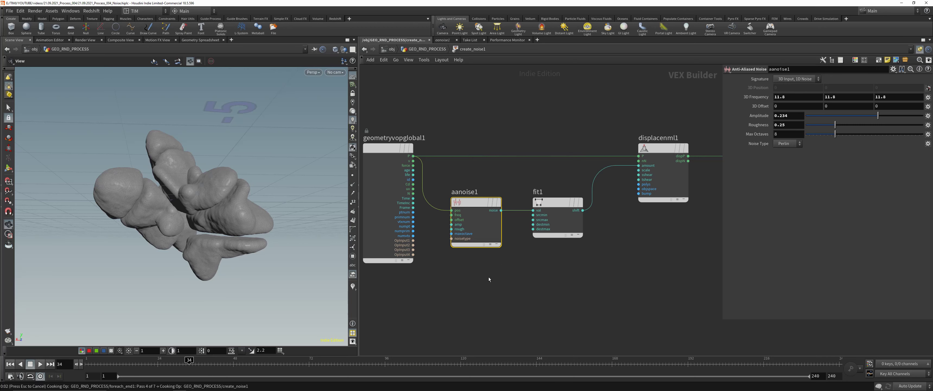
{"action": "key", "text": "Delete"}
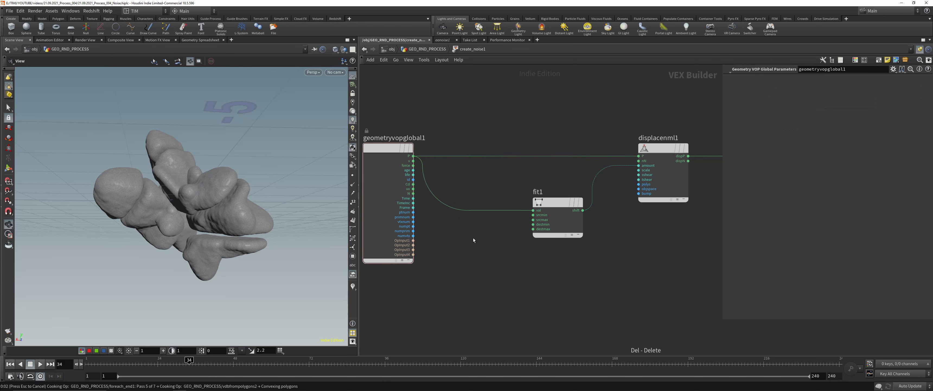
Add a Unified Noise - Static node below the existing nodes in create_noise1
{"action": "key", "text": "Tab"}
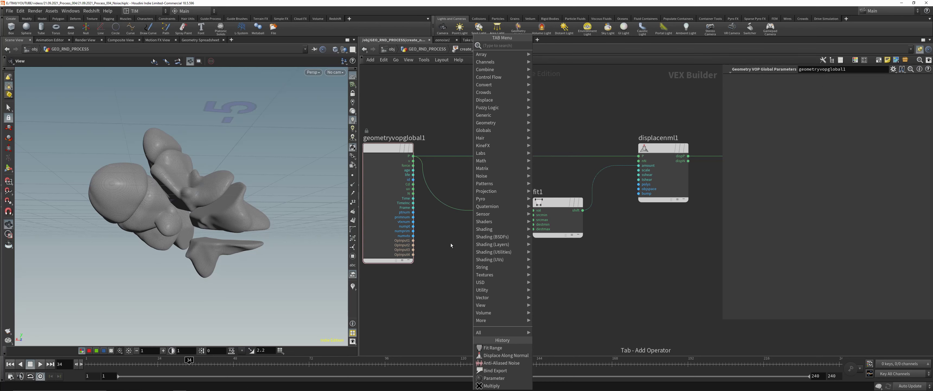
{"action": "type", "text": "unf"}
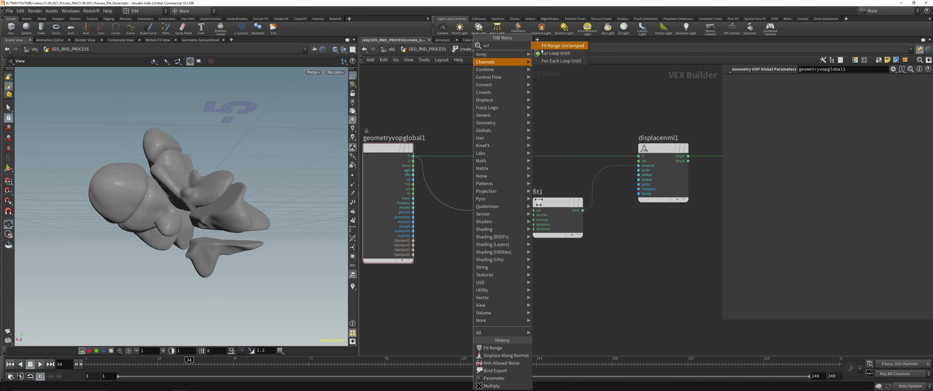
{"action": "key", "text": "Escape"}
{"action": "key", "text": "Tab"}
{"action": "type", "text": "u"}
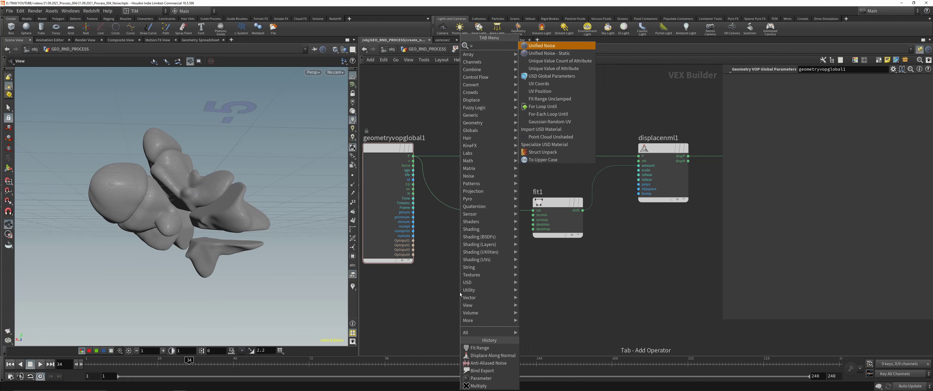
{"action": "left_click", "coordinate": [549, 53]}
{"action": "left_click", "coordinate": [468, 264]}
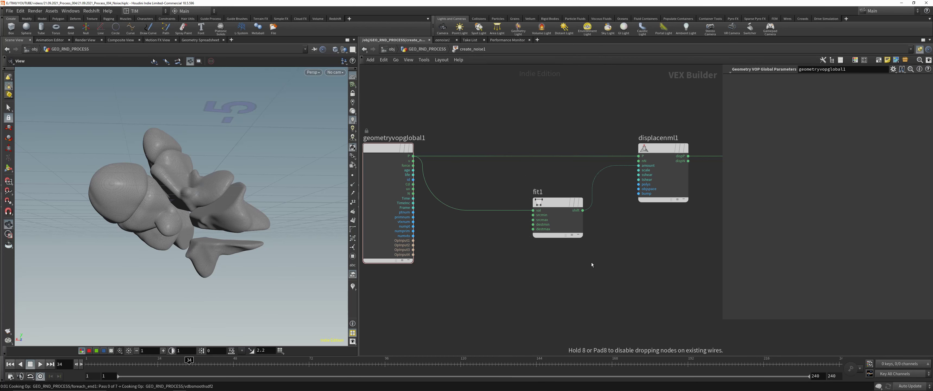
Display the single-piece result of normal1, reopen the create_noise1 network and frame the piece in the viewport
{"action": "key", "text": "u"}
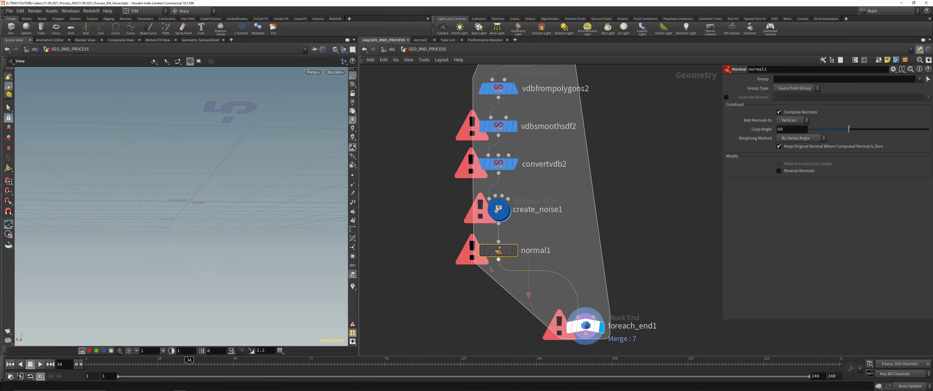
{"action": "key", "text": "r"}
{"action": "double_click", "coordinate": [492, 211]}
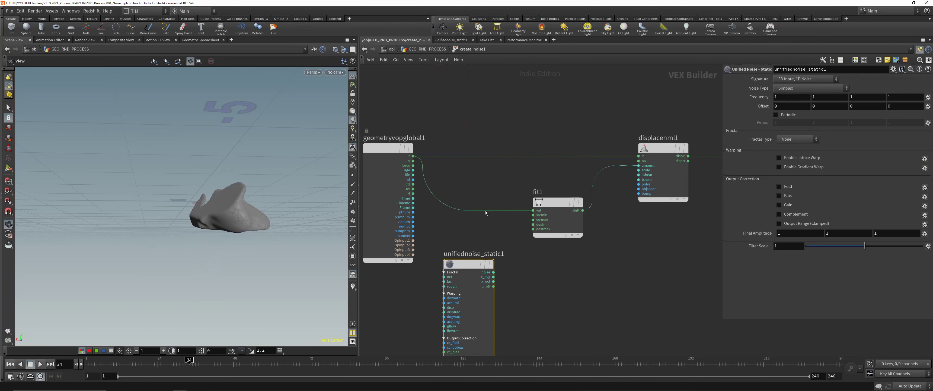
{"action": "left_click_drag", "start_coordinate": [232, 174], "coordinate": [186, 212]}
{"action": "key", "text": "space+g"}
{"action": "scroll", "coordinate": [520, 268], "scroll_direction": "down", "scroll_amount": 2}
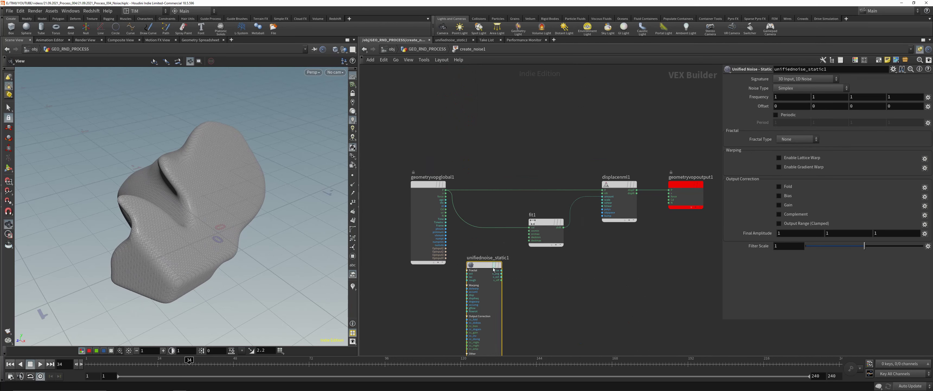
Connect P from geometryvopglobal1 to the pos input of unifiednoise_static1
{"action": "left_click_drag", "start_coordinate": [484, 265], "coordinate": [501, 259]}
{"action": "left_click", "coordinate": [446, 190]}
{"action": "scroll", "coordinate": [467, 293], "scroll_direction": "up", "scroll_amount": 3}
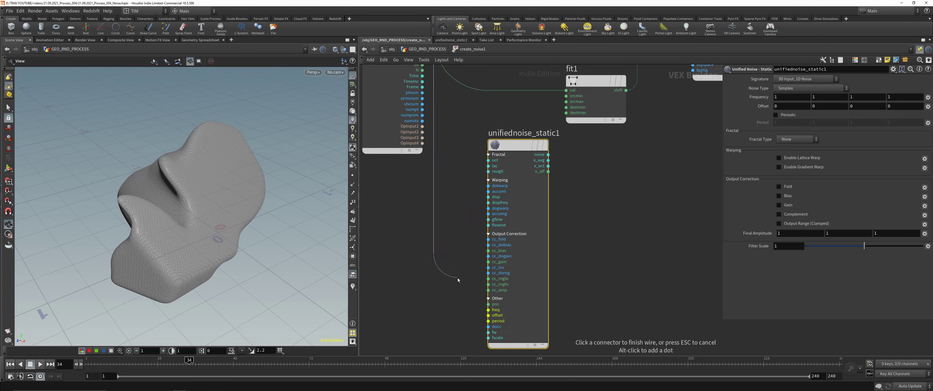
{"action": "left_click", "coordinate": [472, 301]}
{"action": "scroll", "coordinate": [567, 243], "scroll_direction": "down", "scroll_amount": 3}
{"action": "middle_click_drag", "start_coordinate": [586, 224], "coordinate": [524, 271]}
Delete the fit1 node from the create_noise1 network
{"action": "left_click_drag", "start_coordinate": [521, 207], "coordinate": [529, 222]}
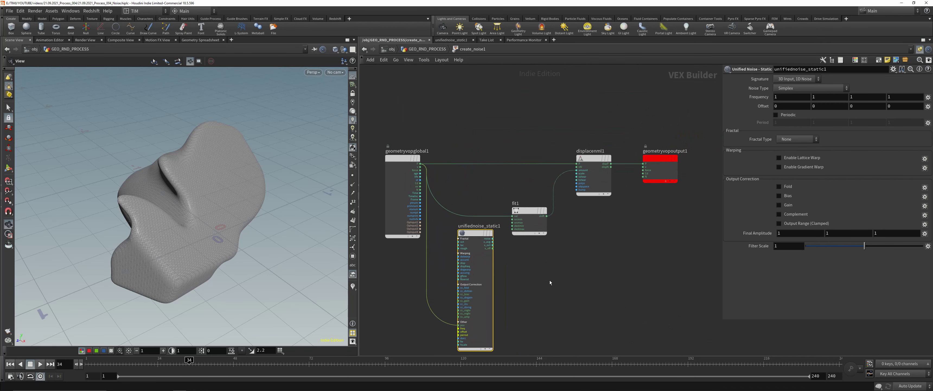
{"action": "key", "text": "Delete"}
{"action": "scroll", "coordinate": [500, 235], "scroll_direction": "up", "scroll_amount": 3}
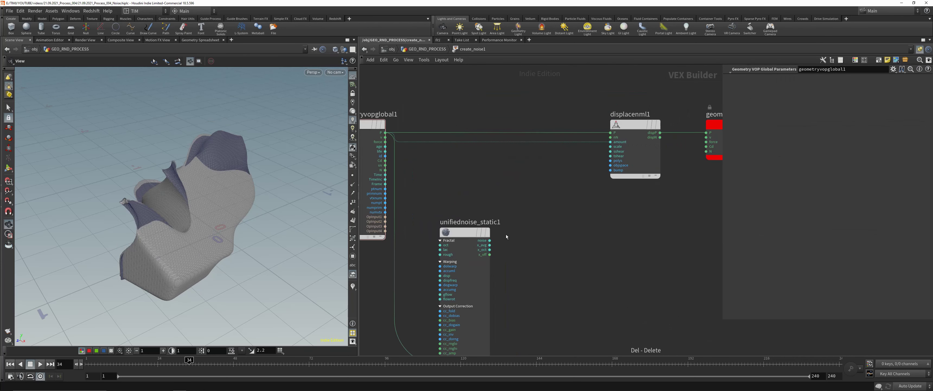
Connect the noise output of unifiednoise_static1 to the Cd input of geometryvopoutput1
{"action": "left_click", "coordinate": [489, 240]}
{"action": "middle_click_drag", "start_coordinate": [665, 157], "coordinate": [591, 233]}
{"action": "left_click", "coordinate": [535, 244]}
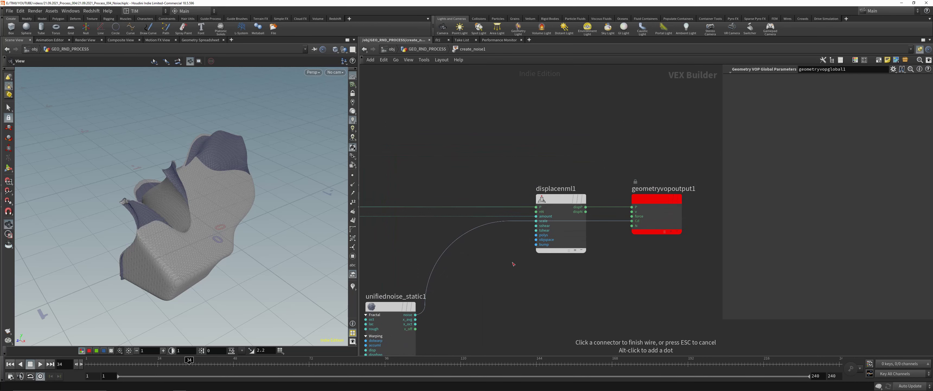
{"action": "left_click", "coordinate": [632, 221]}
{"action": "middle_click_drag", "start_coordinate": [455, 279], "coordinate": [595, 156]}
Reposition unifiednoise_static1 and cut the displaced position wire between displacenml1 and geometryvopoutput1
{"action": "left_click_drag", "start_coordinate": [217, 177], "coordinate": [275, 159]}
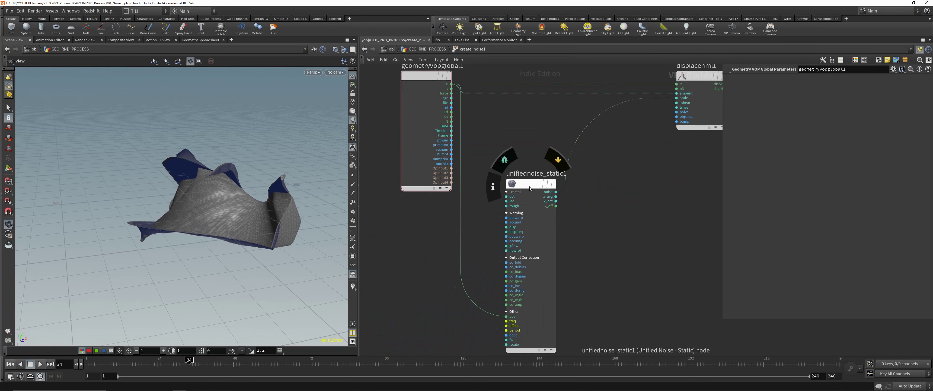
{"action": "left_click_drag", "start_coordinate": [529, 188], "coordinate": [537, 169]}
{"action": "middle_click_drag", "start_coordinate": [673, 158], "coordinate": [627, 224]}
{"action": "key", "text": "y"}
Set unifiednoise_static1's noise type to Worley/Cellular | Chebyshev F1 and its frequency to 3.9
{"action": "left_click", "coordinate": [477, 230]}
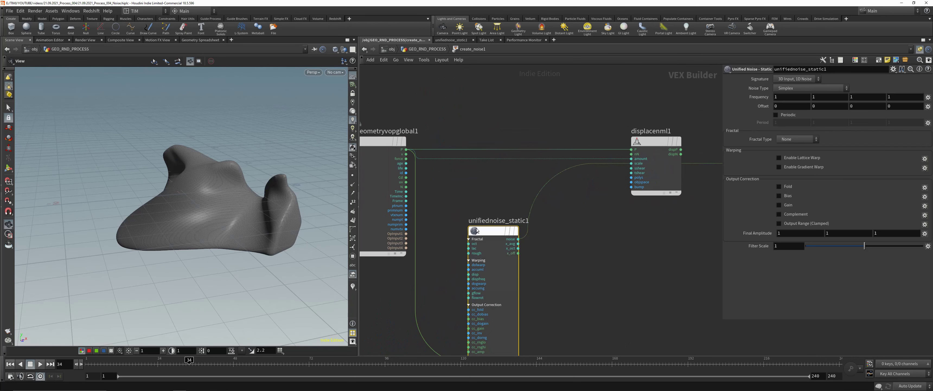
{"action": "left_click", "coordinate": [814, 92]}
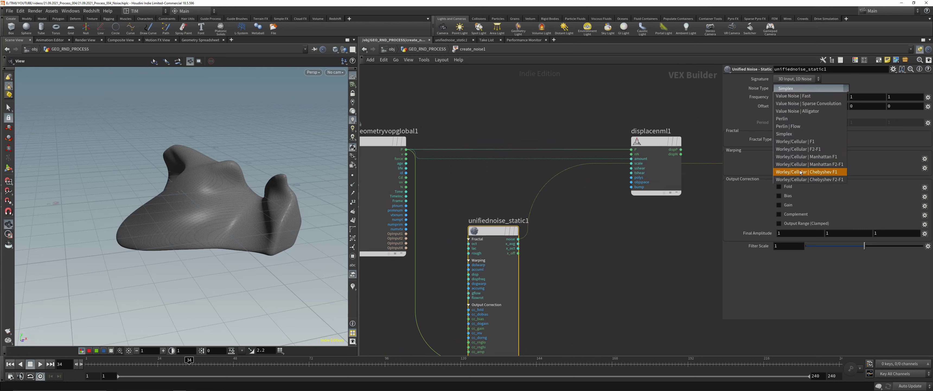
{"action": "left_click", "coordinate": [809, 172]}
{"action": "left_click_drag", "start_coordinate": [189, 177], "coordinate": [272, 209]}
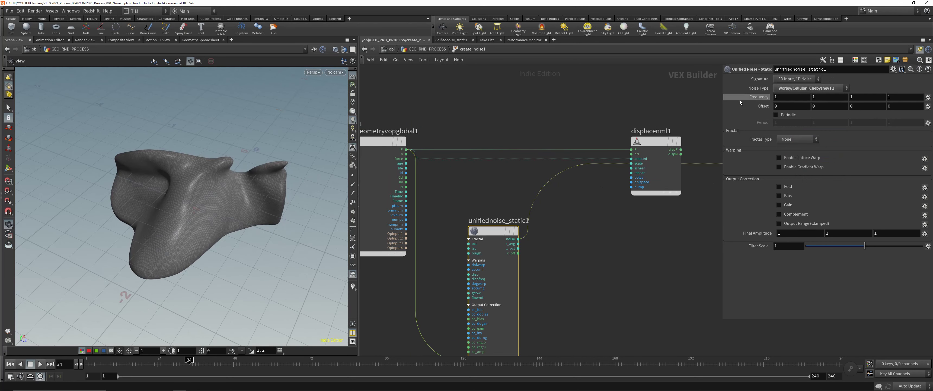
{"action": "middle_click_drag", "start_coordinate": [740, 102], "coordinate": [863, 100]}
Connect the unified noise output to the amount input of displacenml1 and its displaced position to P of geometryvopoutput1
{"action": "middle_click_drag", "start_coordinate": [613, 205], "coordinate": [537, 234]}
{"action": "left_click_drag", "start_coordinate": [442, 268], "coordinate": [651, 178]}
{"action": "middle_click_drag", "start_coordinate": [630, 227], "coordinate": [636, 178]}
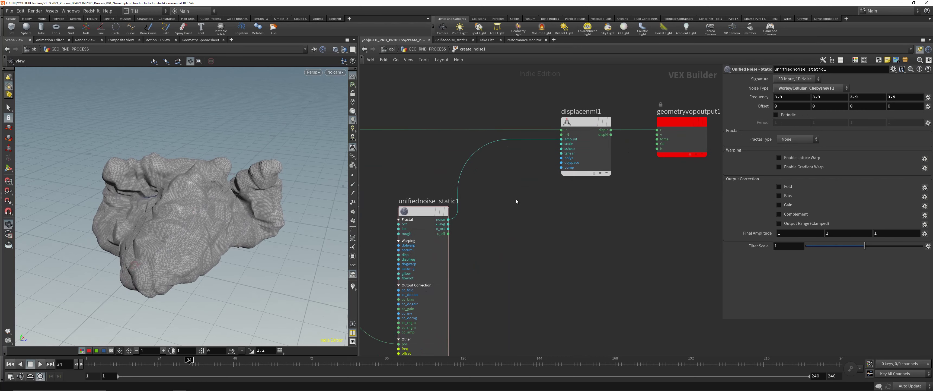
Try the Worley/Cellular | Manhattan F1 and Worley/Cellular | F2-F1 noise types on the displaced piece
{"action": "left_click", "coordinate": [801, 88]}
{"action": "left_click", "coordinate": [806, 156]}
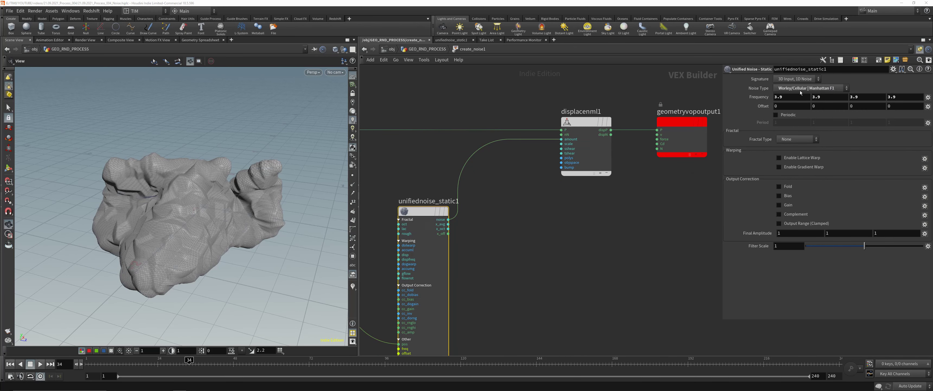
{"action": "left_click_drag", "start_coordinate": [232, 183], "coordinate": [254, 181]}
{"action": "left_click", "coordinate": [803, 88]}
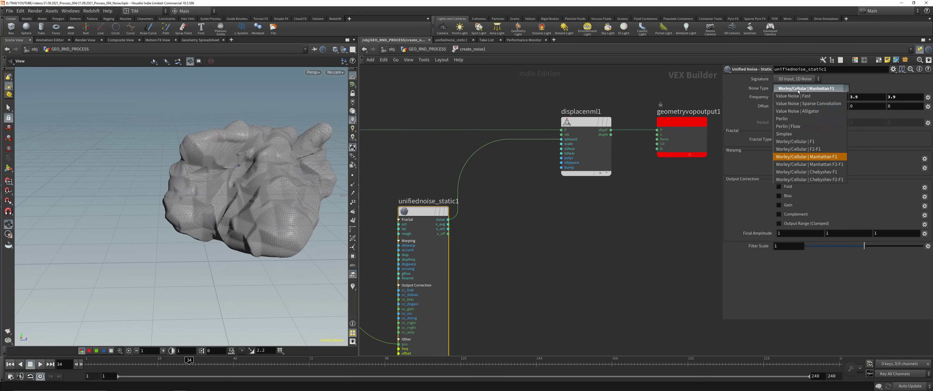
{"action": "left_click", "coordinate": [806, 149]}
Set the noise type to Worley/Cellular | F1 with a frequency of 2.5, and enable Periodic
{"action": "left_click", "coordinate": [804, 88]}
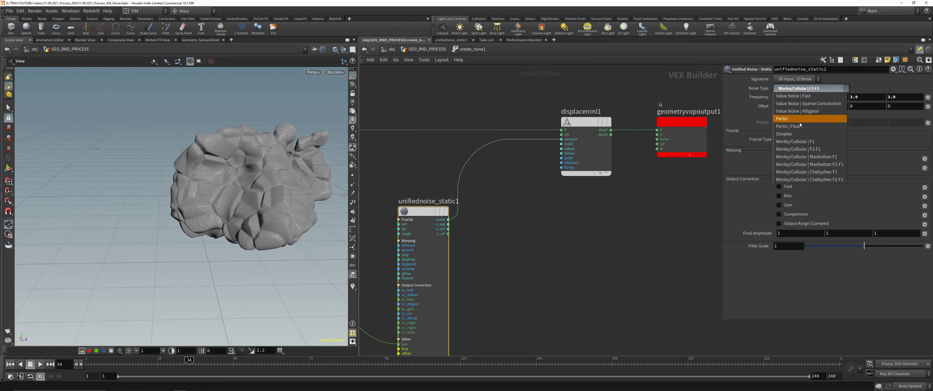
{"action": "left_click", "coordinate": [806, 141]}
{"action": "left_click_drag", "start_coordinate": [211, 173], "coordinate": [206, 158]}
{"action": "middle_click_drag", "start_coordinate": [765, 97], "coordinate": [701, 97]}
{"action": "left_click_drag", "start_coordinate": [224, 207], "coordinate": [159, 249]}
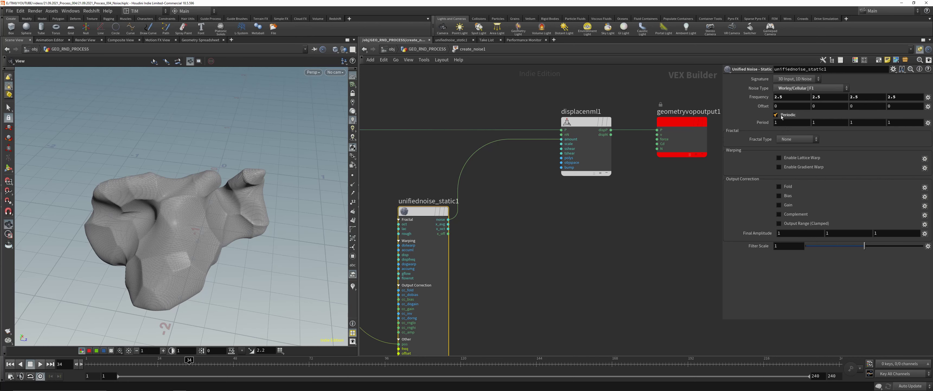
Set the fractal type to Hybrid Terrain with Max Octaves 6.77 and Roughness 0.773
{"action": "left_click", "coordinate": [785, 142]}
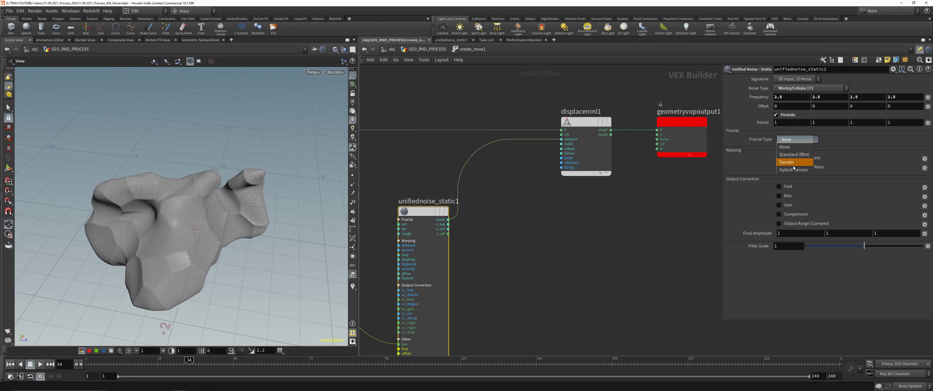
{"action": "left_click", "coordinate": [793, 169]}
{"action": "left_click_drag", "start_coordinate": [157, 221], "coordinate": [197, 208]}
{"action": "middle_click_drag", "start_coordinate": [196, 208], "coordinate": [218, 195]}
{"action": "left_click_drag", "start_coordinate": [218, 195], "coordinate": [229, 208]}
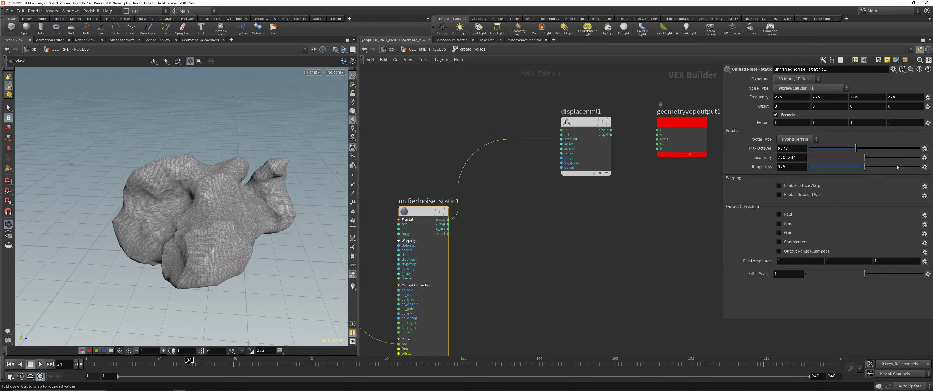
{"action": "left_click_drag", "start_coordinate": [897, 167], "coordinate": [887, 167]}
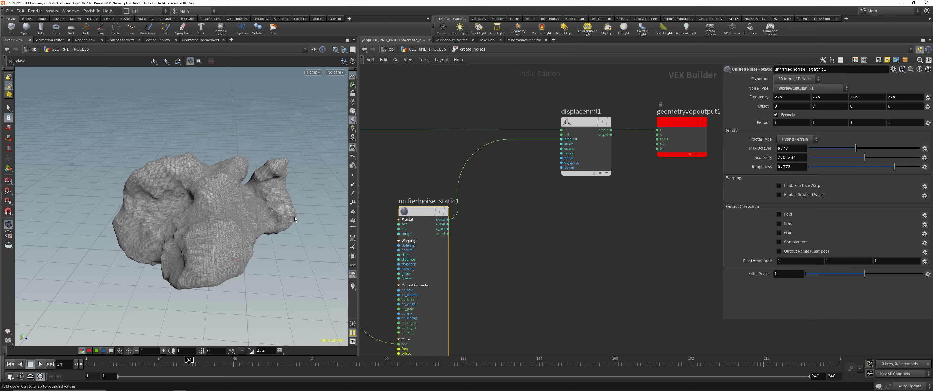
{"action": "left_click_drag", "start_coordinate": [254, 218], "coordinate": [225, 217]}
{"action": "mouse_move", "coordinate": [224, 217]}
{"action": "right_mouse_down"}
{"action": "mouse_move", "coordinate": [167, 210]}
{"action": "mouse_move", "coordinate": [165, 163]}
{"action": "right_mouse_up"}
{"action": "key", "text": "w"}
{"action": "key", "text": "w"}
{"action": "left_click_drag", "start_coordinate": [165, 163], "coordinate": [198, 159]}
Set the noise's Frequency to 2.2, Max Octaves to 7.94 and Final Amplitude to 1.2
{"action": "mouse_move", "coordinate": [756, 98]}
{"action": "middle_mouse_down"}
{"action": "mouse_move", "coordinate": [715, 101]}
{"action": "mouse_move", "coordinate": [749, 100]}
{"action": "middle_mouse_up"}
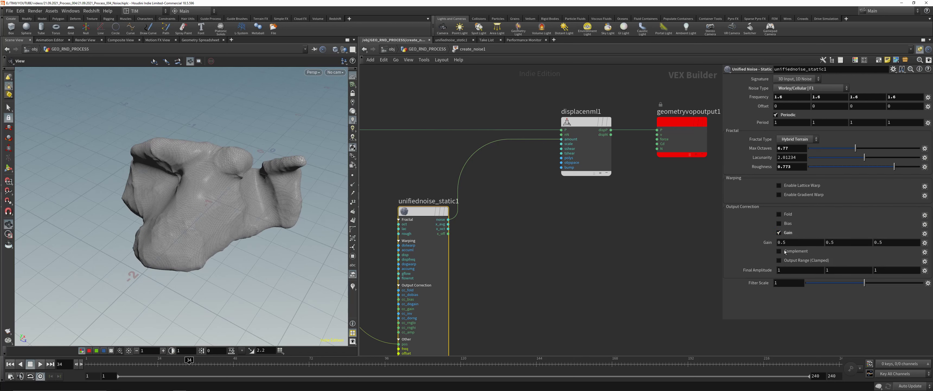
{"action": "left_click", "coordinate": [783, 252]}
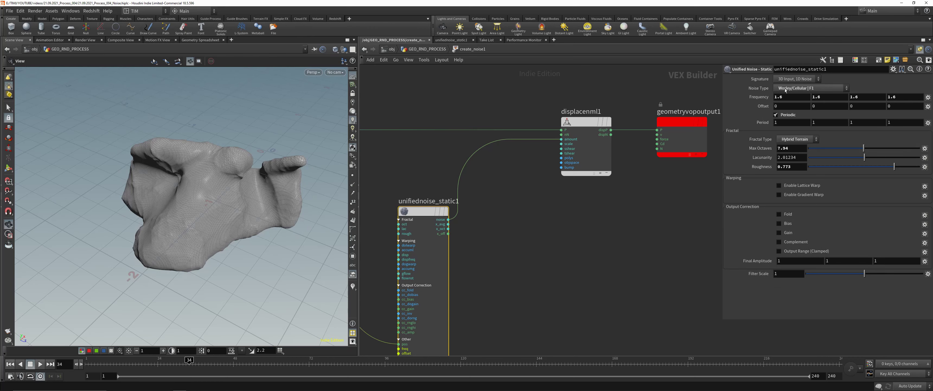
{"action": "mouse_move", "coordinate": [750, 99]}
{"action": "middle_mouse_down"}
{"action": "mouse_move", "coordinate": [781, 96]}
{"action": "mouse_move", "coordinate": [754, 103]}
{"action": "middle_mouse_up"}
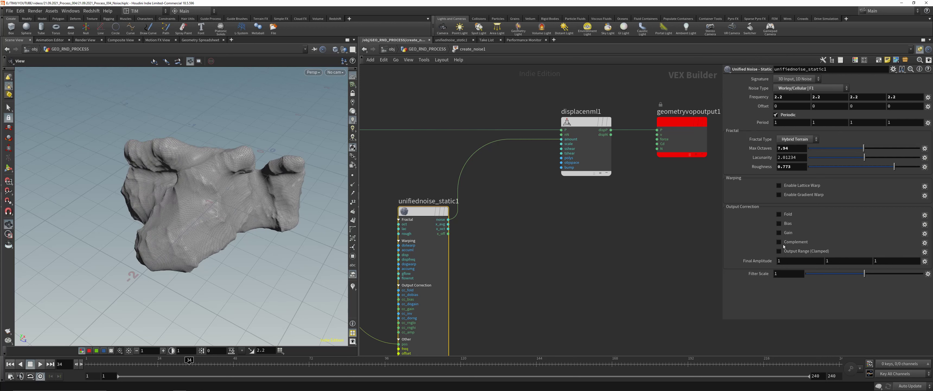
{"action": "middle_click_drag", "start_coordinate": [750, 263], "coordinate": [763, 261]}
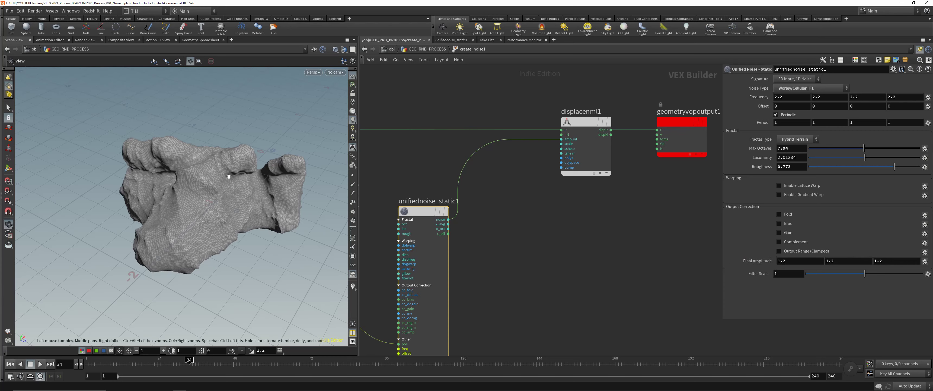
{"action": "scroll", "coordinate": [237, 94], "scroll_direction": "up", "scroll_amount": 6}
{"action": "scroll", "coordinate": [225, 149], "scroll_direction": "down", "scroll_amount": 8}
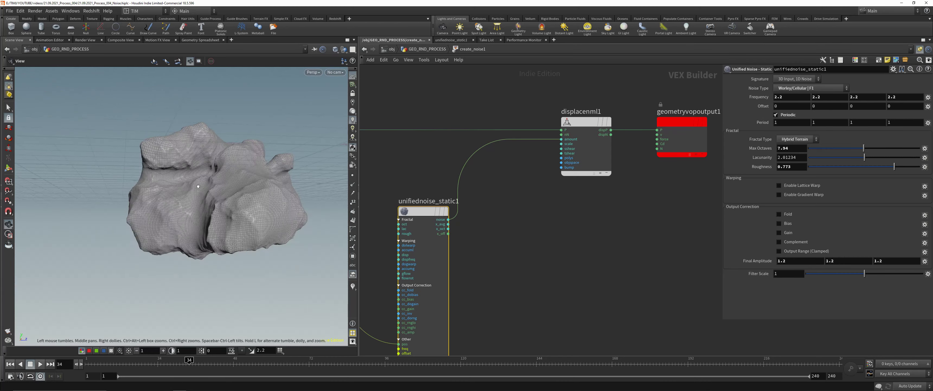
{"action": "left_click_drag", "start_coordinate": [225, 148], "coordinate": [268, 153]}
Return to the geometry network and display foreach_end1 to examine the noise on all merged pieces
{"action": "key", "text": "u"}
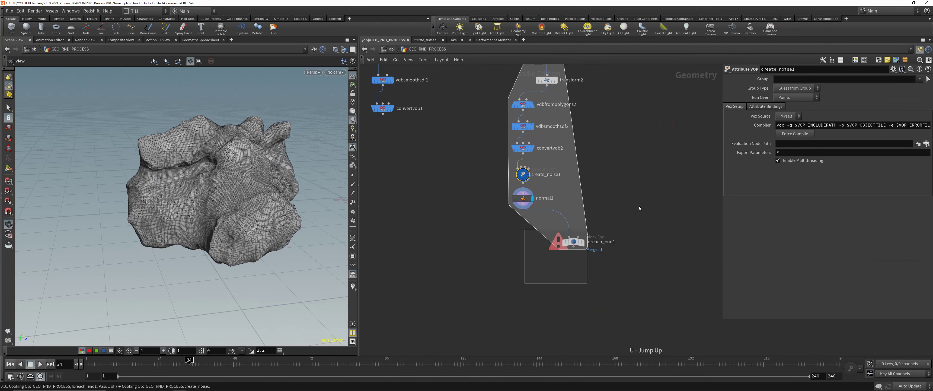
{"action": "left_click_drag", "start_coordinate": [225, 183], "coordinate": [344, 234]}
{"action": "scroll", "coordinate": [284, 138], "scroll_direction": "down", "scroll_amount": 5}
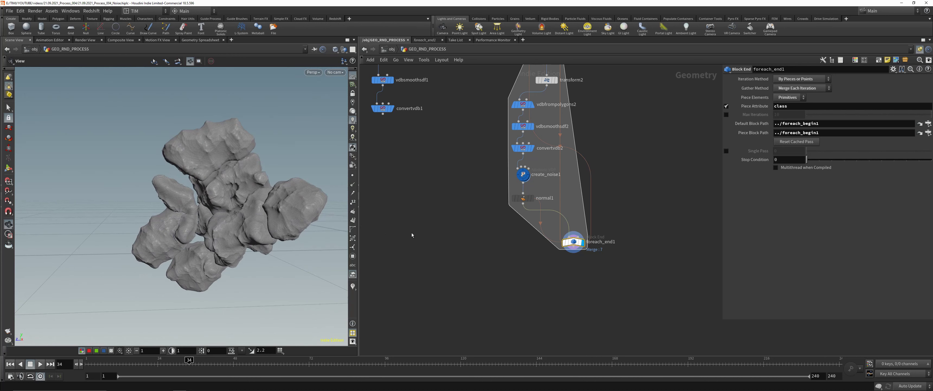
{"action": "right_click_drag", "start_coordinate": [239, 187], "coordinate": [289, 82]}
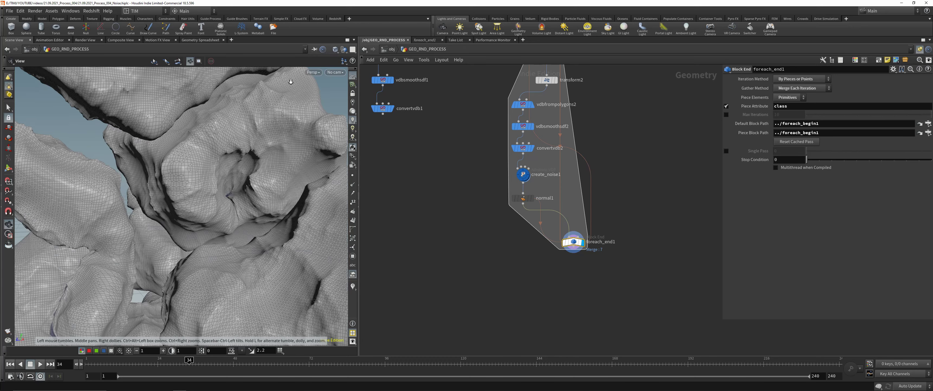
{"action": "left_click_drag", "start_coordinate": [290, 82], "coordinate": [247, 150]}
{"action": "right_click_drag", "start_coordinate": [247, 150], "coordinate": [245, 187]}
{"action": "middle_click_drag", "start_coordinate": [245, 187], "coordinate": [227, 198]}
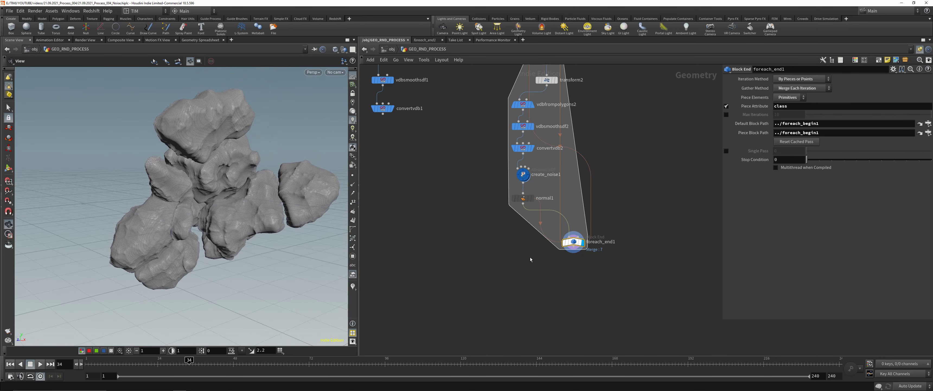
Move normal1 and foreach_end1 lower in the network to space out the end of the loop
{"action": "middle_click_drag", "start_coordinate": [545, 256], "coordinate": [525, 250]}
{"action": "left_click_drag", "start_coordinate": [553, 237], "coordinate": [553, 251]}
{"action": "left_click_drag", "start_coordinate": [502, 195], "coordinate": [502, 199]}
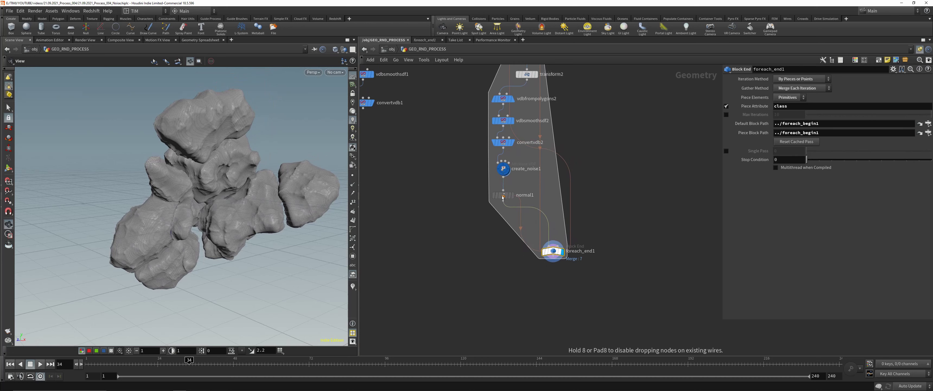
{"action": "left_click_drag", "start_coordinate": [554, 252], "coordinate": [566, 260]}
Display voronoifracture1 and connectivity1 in turn to examine the geometry entering the loop
{"action": "left_click_drag", "start_coordinate": [221, 191], "coordinate": [203, 174]}
{"action": "scroll", "coordinate": [445, 122], "scroll_direction": "down", "scroll_amount": 3}
{"action": "middle_click_drag", "start_coordinate": [445, 122], "coordinate": [422, 248]}
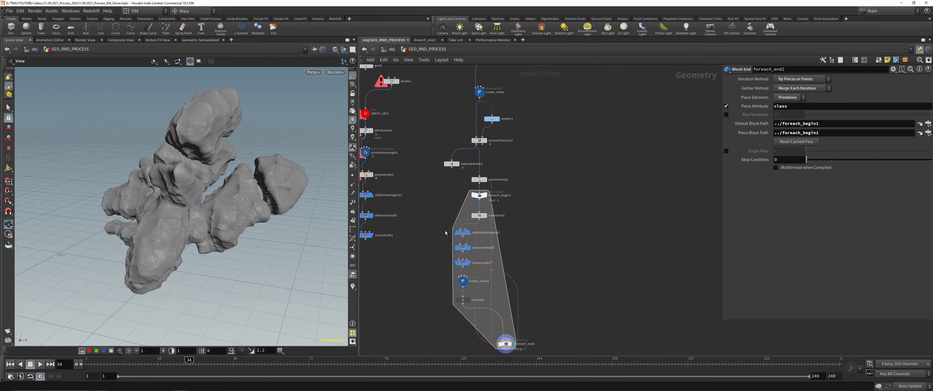
{"action": "scroll", "coordinate": [494, 145], "scroll_direction": "up", "scroll_amount": 3}
{"action": "left_click", "coordinate": [470, 138]}
{"action": "key", "text": "r"}
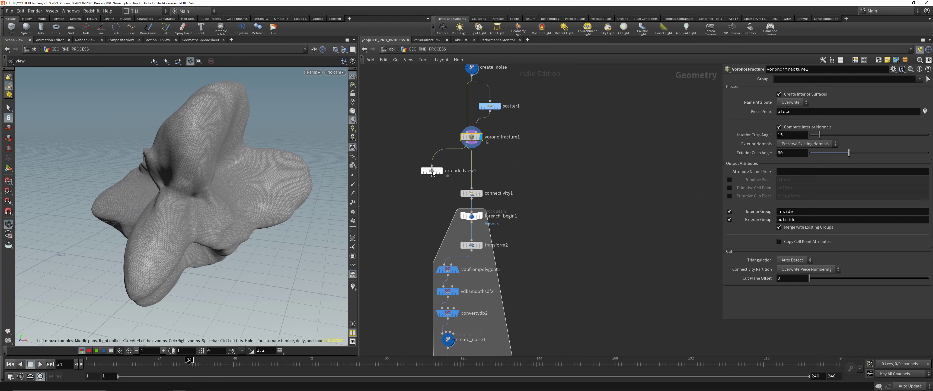
{"action": "left_click", "coordinate": [472, 193]}
{"action": "key", "text": "r"}
Move explodedview1 to the other side of the fracture branch, clear of the loop, and display it
{"action": "left_click_drag", "start_coordinate": [471, 137], "coordinate": [471, 147]}
{"action": "left_click_drag", "start_coordinate": [432, 171], "coordinate": [573, 185]}
{"action": "key", "text": "r"}
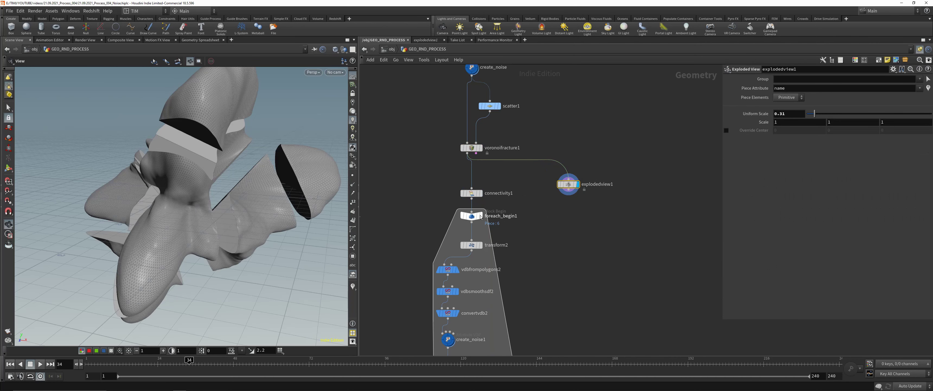
{"action": "left_click_drag", "start_coordinate": [265, 159], "coordinate": [213, 159]}
Add a Blast node fed by explodedview1 and display it
{"action": "middle_click_drag", "start_coordinate": [561, 265], "coordinate": [523, 212]}
{"action": "left_click", "coordinate": [563, 295]}
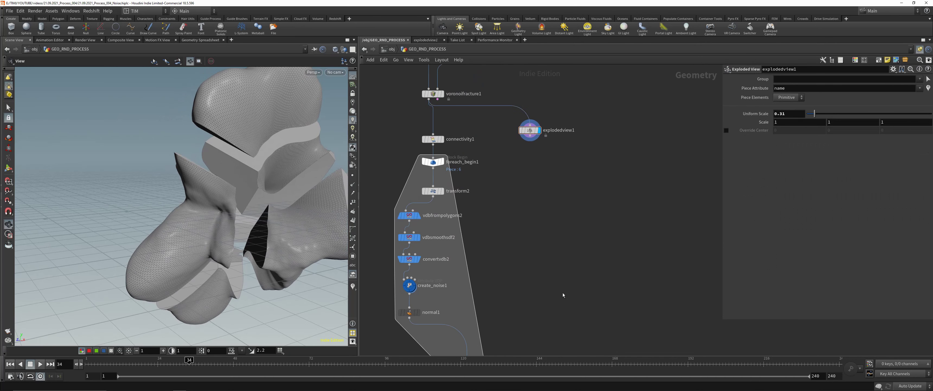
{"action": "key", "text": "Tab"}
{"action": "type", "text": "blas"}
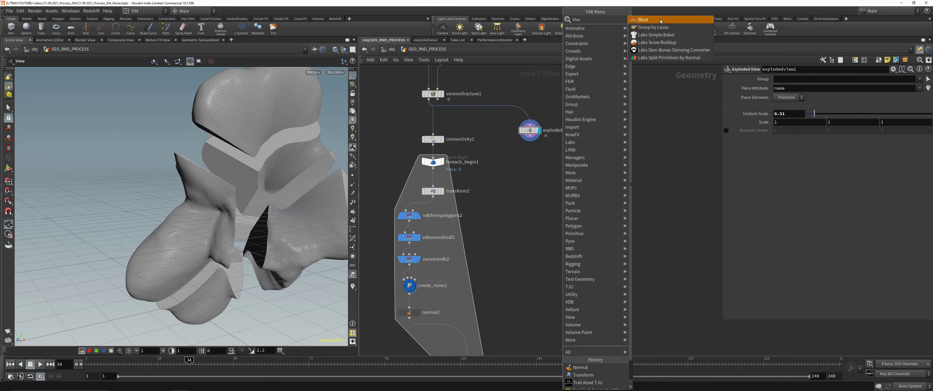
{"action": "left_click", "coordinate": [661, 21]}
{"action": "left_click", "coordinate": [565, 254]}
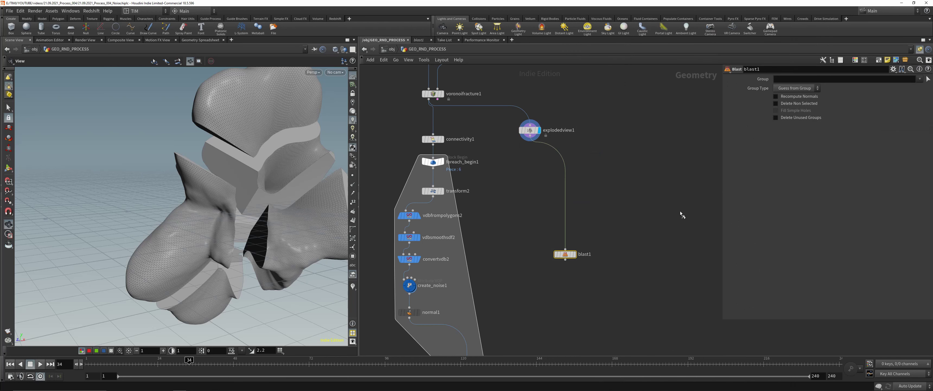
{"action": "key", "text": "r"}
Set blast1's group to inside with Delete Non Selected enabled, and move the node down beside the loop's end
{"action": "left_click", "coordinate": [798, 89]}
{"action": "left_click", "coordinate": [859, 111]}
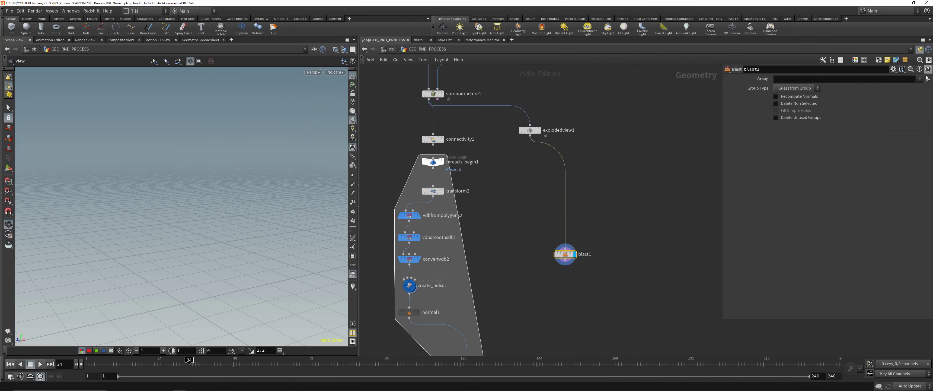
{"action": "left_click", "coordinate": [920, 79]}
{"action": "left_click", "coordinate": [911, 94]}
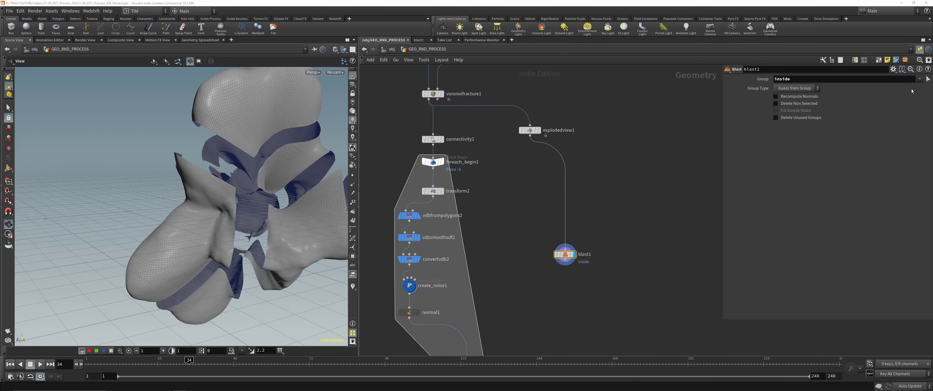
{"action": "left_click", "coordinate": [776, 104]}
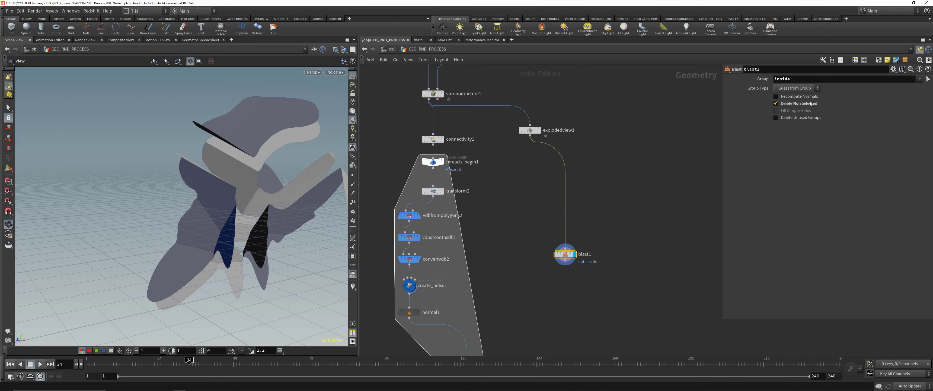
{"action": "middle_click_drag", "start_coordinate": [568, 256], "coordinate": [553, 137]}
{"action": "left_click_drag", "start_coordinate": [553, 137], "coordinate": [549, 196]}
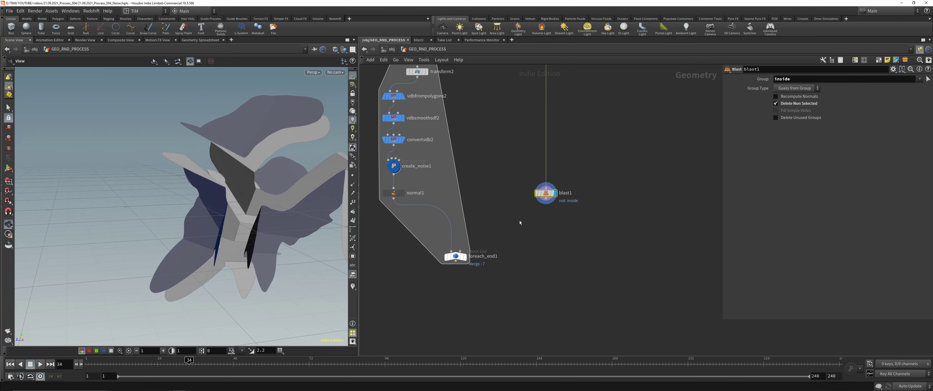
Add a Mask from Geometry node fed by foreach_end1 and blast1, and display it
{"action": "left_click_drag", "start_coordinate": [221, 189], "coordinate": [239, 192]}
{"action": "key", "text": "Tab"}
{"action": "type", "text": "g"}
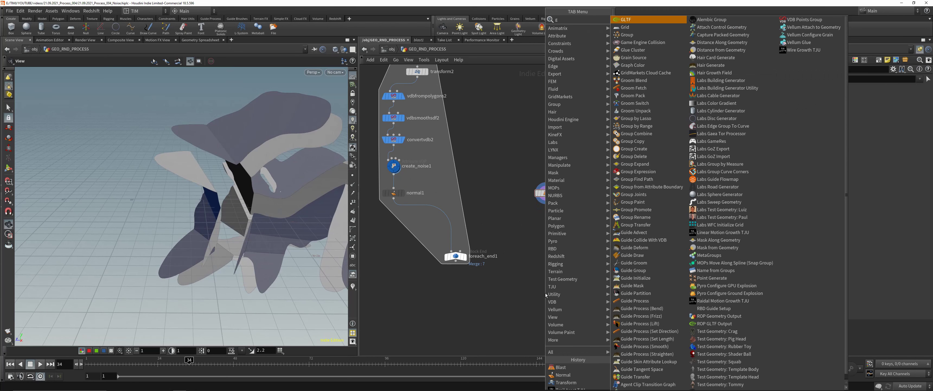
{"action": "key", "text": "BackSpace"}
{"action": "type", "text": "mas"}
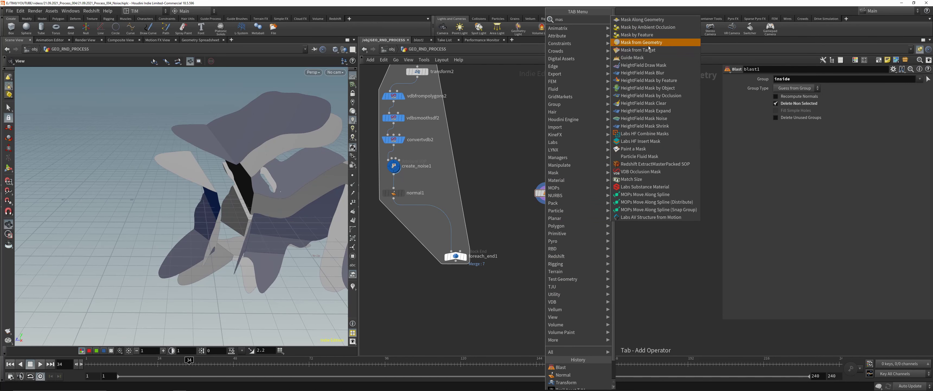
{"action": "left_click", "coordinate": [641, 42]}
{"action": "left_click", "coordinate": [491, 295]}
{"action": "left_click_drag", "start_coordinate": [456, 264], "coordinate": [487, 290]}
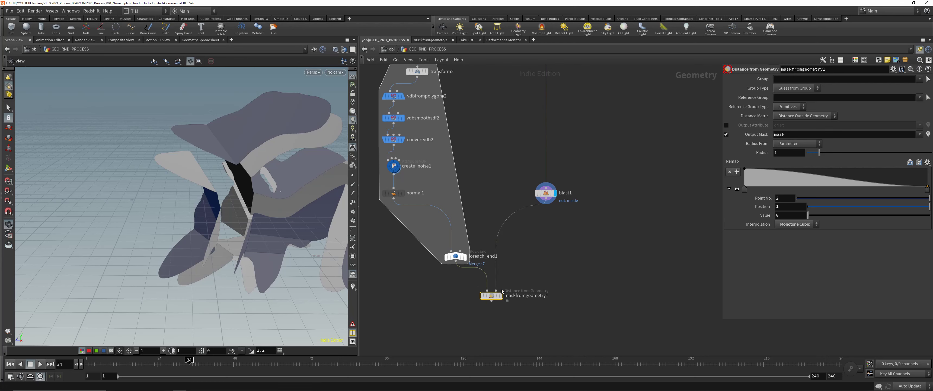
{"action": "left_click_drag", "start_coordinate": [188, 188], "coordinate": [197, 139]}
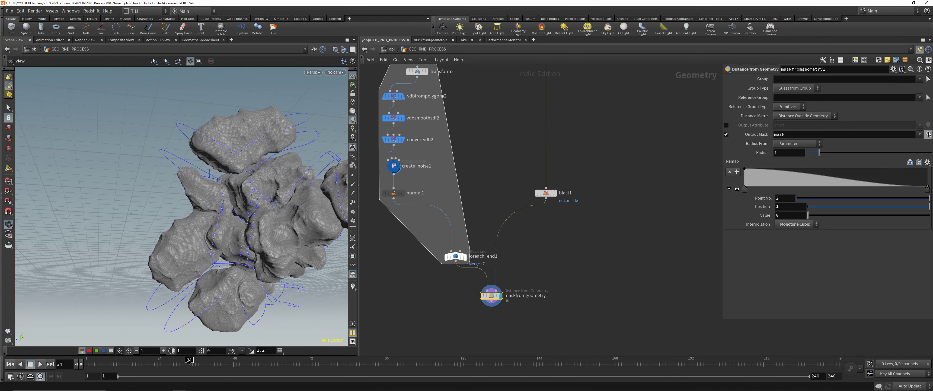
Narrow the mask around the inside faces by setting maskfromgeometry1's Radius to 0.26
{"action": "left_click_drag", "start_coordinate": [223, 159], "coordinate": [364, 275]}
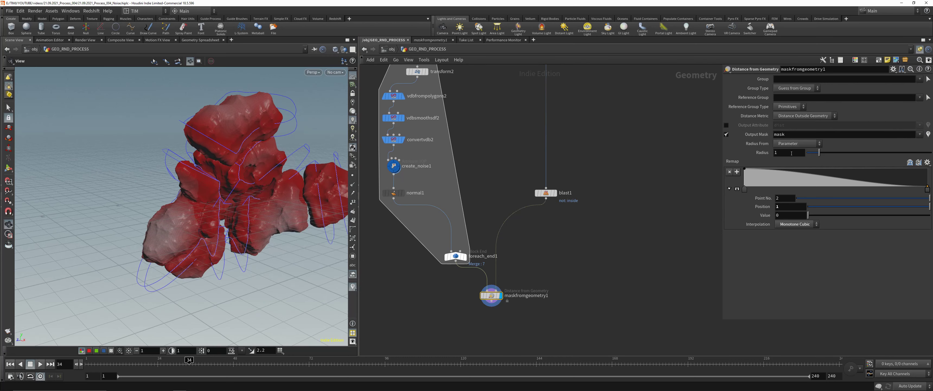
{"action": "type", "text": "1"}
{"action": "key", "text": "Return"}
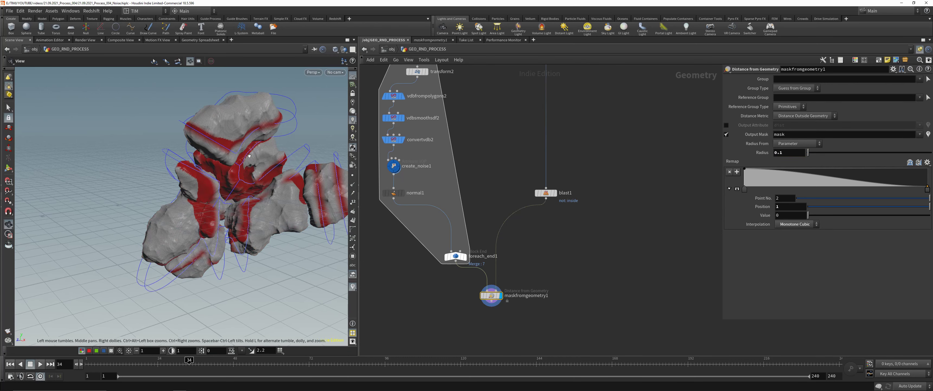
{"action": "left_click_drag", "start_coordinate": [189, 170], "coordinate": [215, 157]}
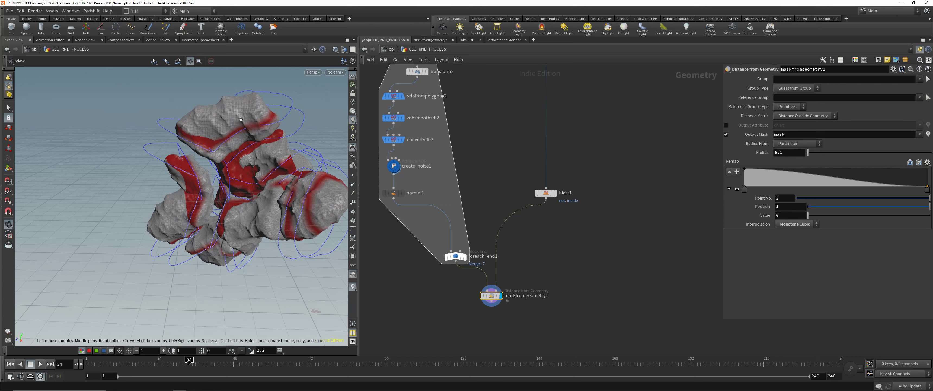
{"action": "left_click_drag", "start_coordinate": [240, 120], "coordinate": [286, 191]}
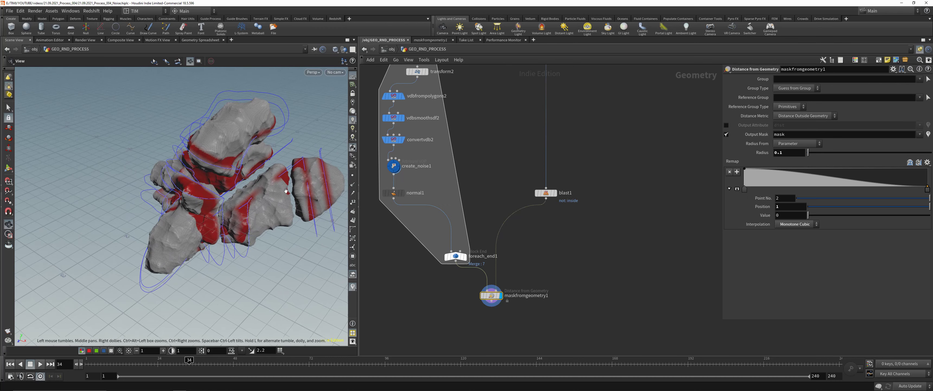
{"action": "left_click_drag", "start_coordinate": [808, 152], "coordinate": [810, 153]}
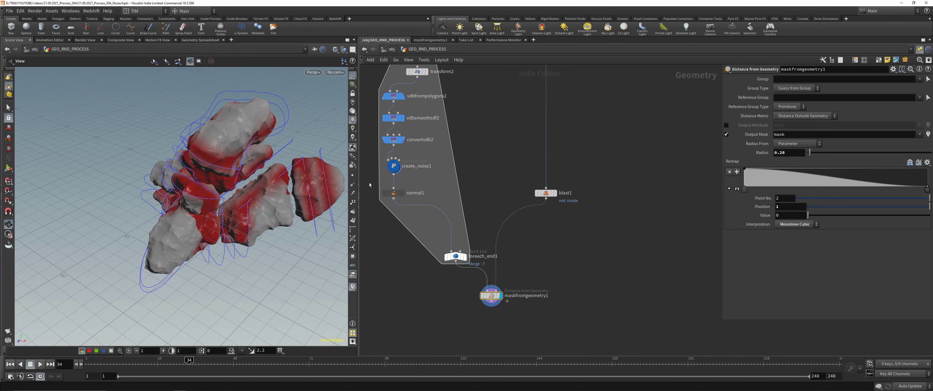
{"action": "left_click_drag", "start_coordinate": [308, 185], "coordinate": [270, 181]}
Add an Attribute Blur node below maskfromgeometry1, fed by it, and display it
{"action": "middle_click_drag", "start_coordinate": [565, 326], "coordinate": [570, 280]}
{"action": "left_click", "coordinate": [546, 324]}
{"action": "key", "text": "Tab"}
{"action": "type", "text": "a"}
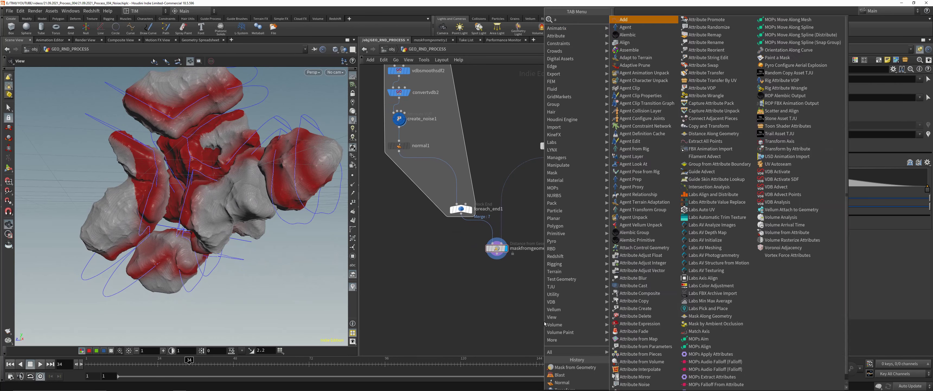
{"action": "type", "text": "blu"}
{"action": "left_click", "coordinate": [629, 20]}
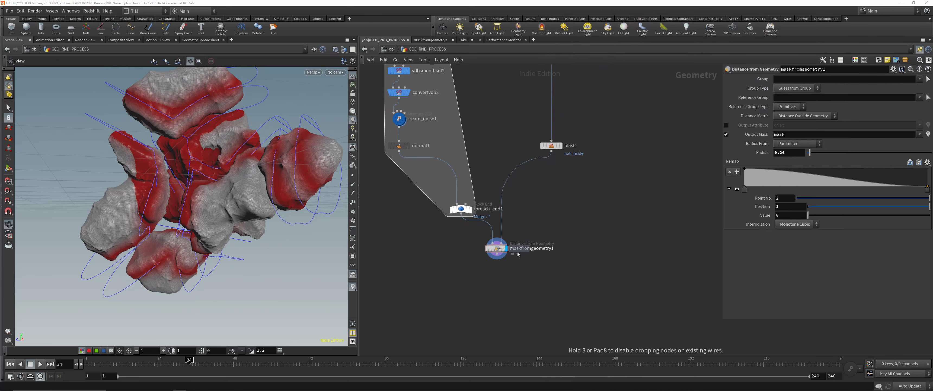
{"action": "left_click", "coordinate": [498, 268]}
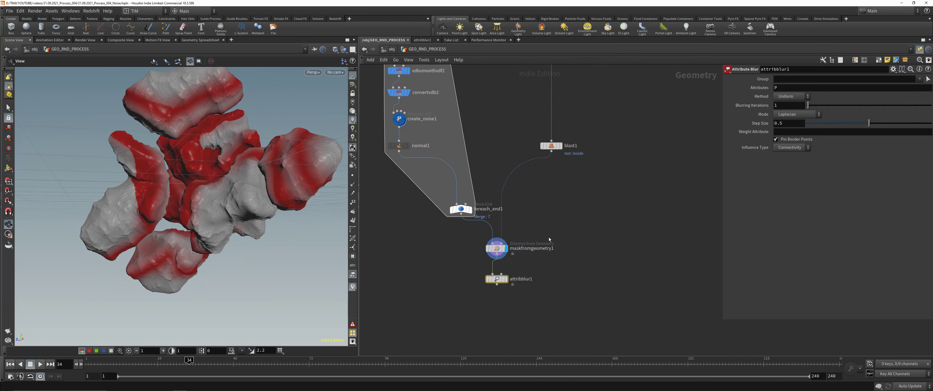
{"action": "left_click", "coordinate": [506, 278]}
Set attribblur1 to blur the mask attribute with the Proximity influence type
{"action": "left_click", "coordinate": [788, 87]}
{"action": "type", "text": "mas"}
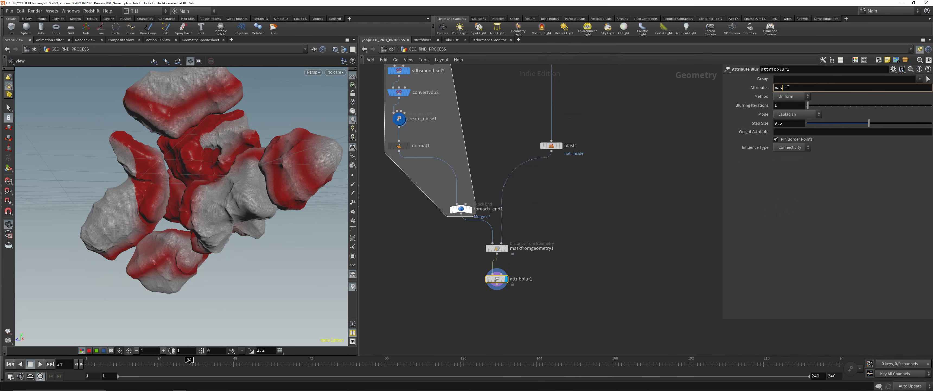
{"action": "type", "text": "k"}
{"action": "key", "text": "Return"}
{"action": "left_click", "coordinate": [787, 148]}
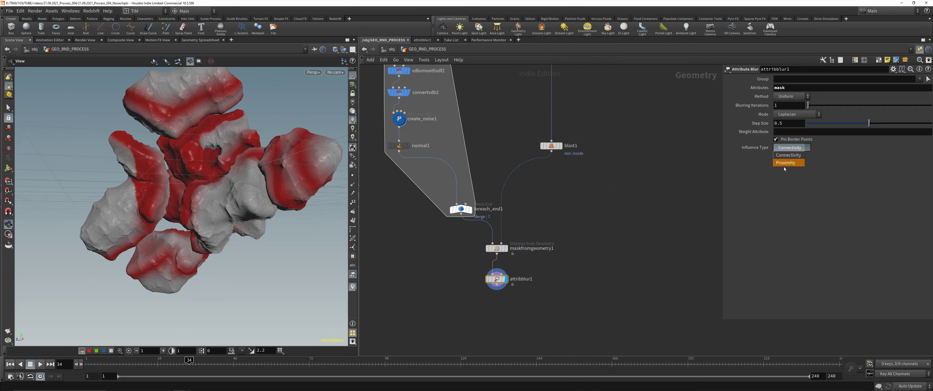
{"action": "left_click", "coordinate": [785, 163]}
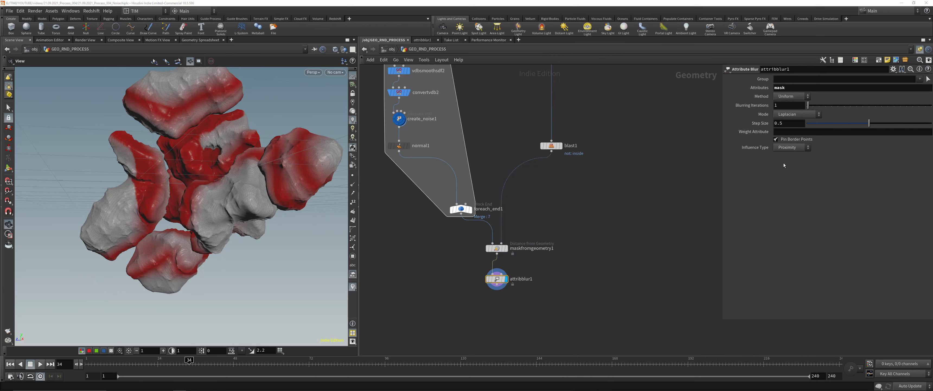
Disable Pin Border Points on attribblur1 and set its Blurring Iterations to 25
{"action": "left_click", "coordinate": [794, 140]}
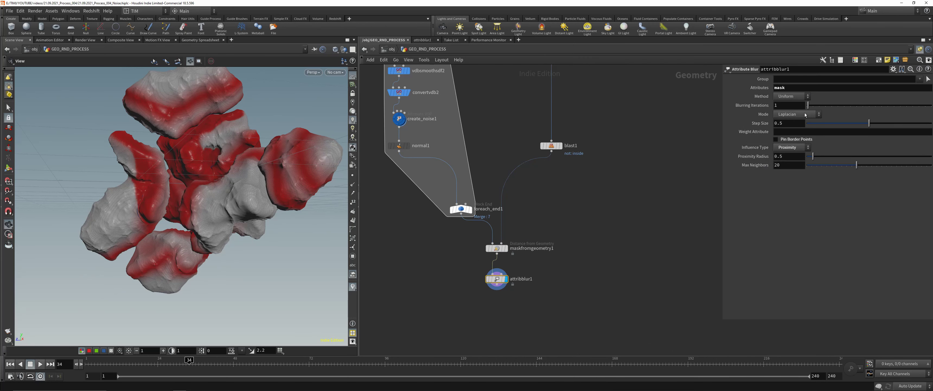
{"action": "type", "text": "5"}
{"action": "key", "text": "Return"}
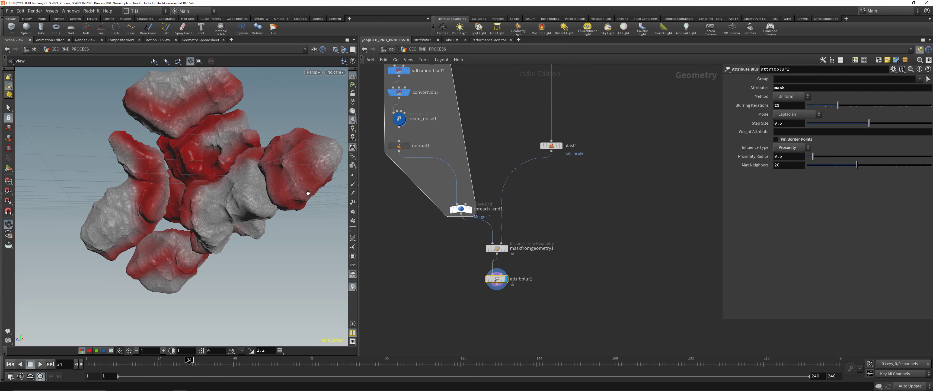
{"action": "left_click_drag", "start_coordinate": [308, 193], "coordinate": [223, 243]}
Add a Scatter node fed by attribblur1 and display it
{"action": "middle_click_drag", "start_coordinate": [466, 335], "coordinate": [459, 278]}
{"action": "key", "text": "Tab"}
{"action": "type", "text": "s"}
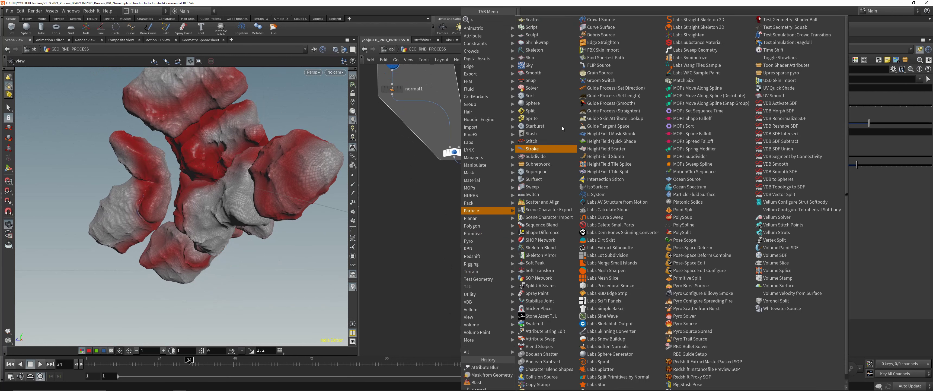
{"action": "type", "text": "ca"}
{"action": "left_click", "coordinate": [544, 20]}
{"action": "left_click", "coordinate": [524, 255]}
{"action": "left_click_drag", "start_coordinate": [490, 227], "coordinate": [518, 265]}
{"action": "left_click", "coordinate": [532, 254]}
Enable scatter2's Density Attribute and set it to mask, and align the node directly beneath attribblur1
{"action": "left_click", "coordinate": [729, 116]}
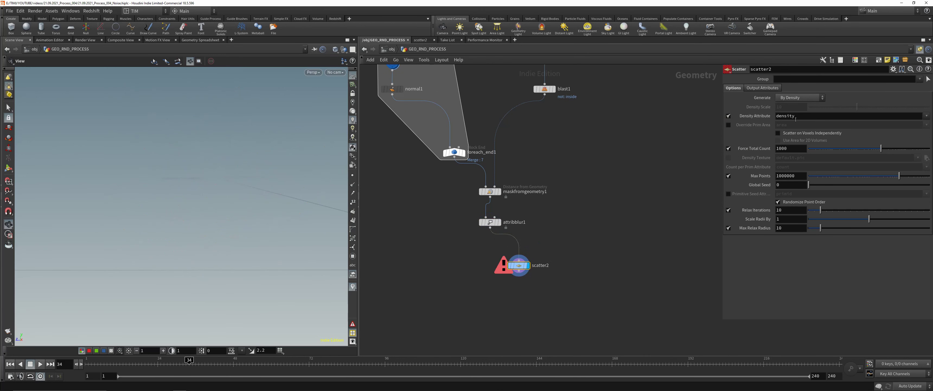
{"action": "double_click", "coordinate": [805, 116]}
{"action": "key", "text": "Return"}
{"action": "left_click_drag", "start_coordinate": [523, 266], "coordinate": [494, 261]}
{"action": "scroll", "coordinate": [188, 205], "scroll_direction": "down", "scroll_amount": 5}
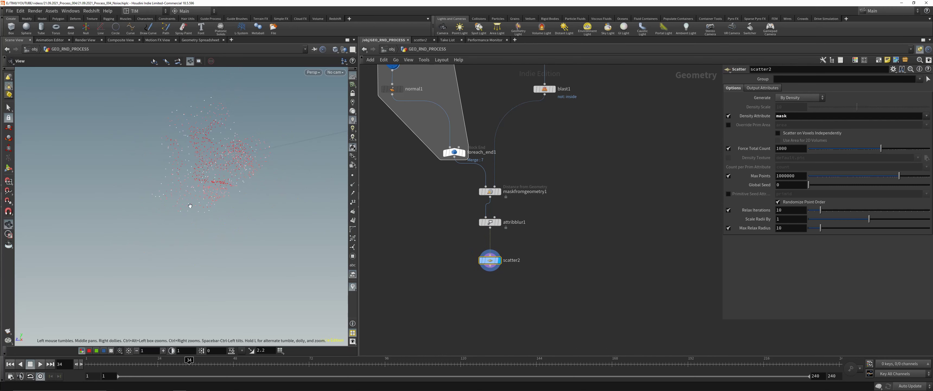
{"action": "scroll", "coordinate": [199, 222], "scroll_direction": "up", "scroll_amount": 5}
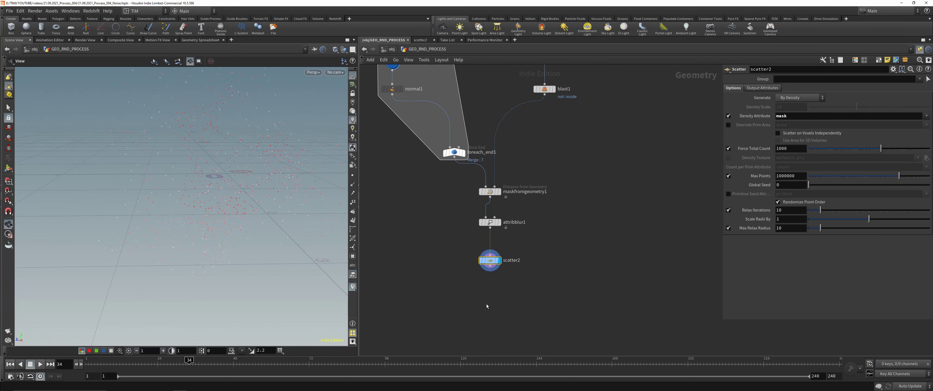
Add a Connect Adjacent Pieces node fed by scatter2 and display it
{"action": "key", "text": "Tab"}
{"action": "type", "text": "c"}
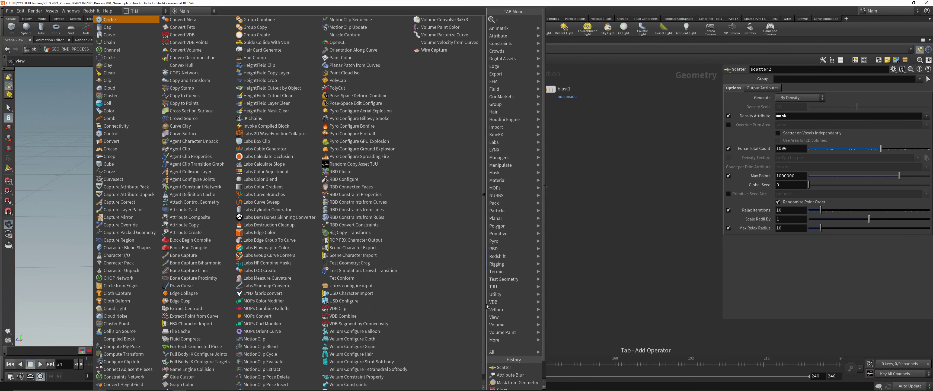
{"action": "type", "text": "ap"}
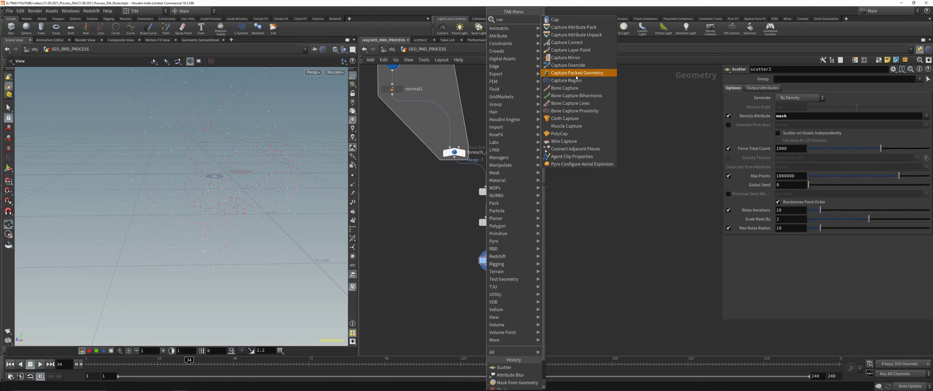
{"action": "left_click", "coordinate": [576, 149]}
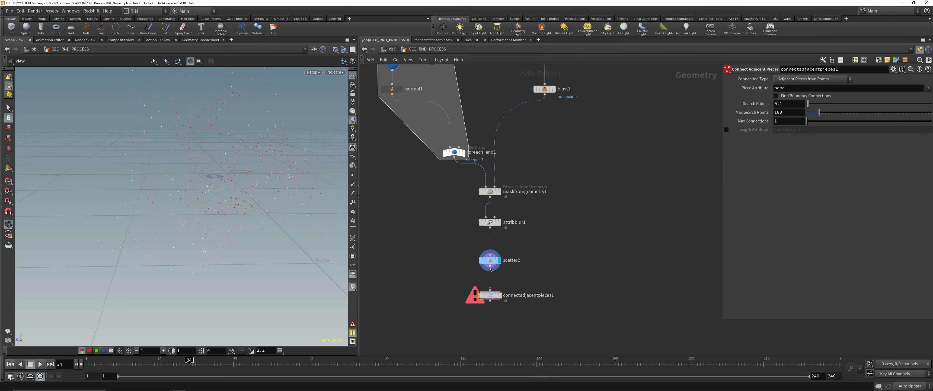
{"action": "left_click", "coordinate": [490, 267]}
{"action": "left_click", "coordinate": [490, 290]}
{"action": "left_click", "coordinate": [500, 295]}
Set connectadjacentpieces1's Connection Type to Adjacent Points and enable Assume Uniform Radius
{"action": "left_click", "coordinate": [812, 79]}
{"action": "left_click", "coordinate": [813, 103]}
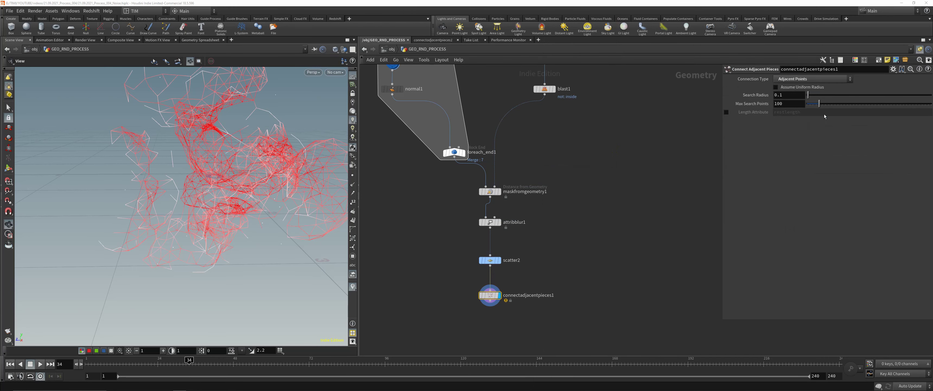
{"action": "left_click", "coordinate": [775, 87]}
Set connectadjacentpieces1's Search Radius to 0.7 and Max Search Points to 9
{"action": "left_click_drag", "start_coordinate": [808, 95], "coordinate": [810, 105]}
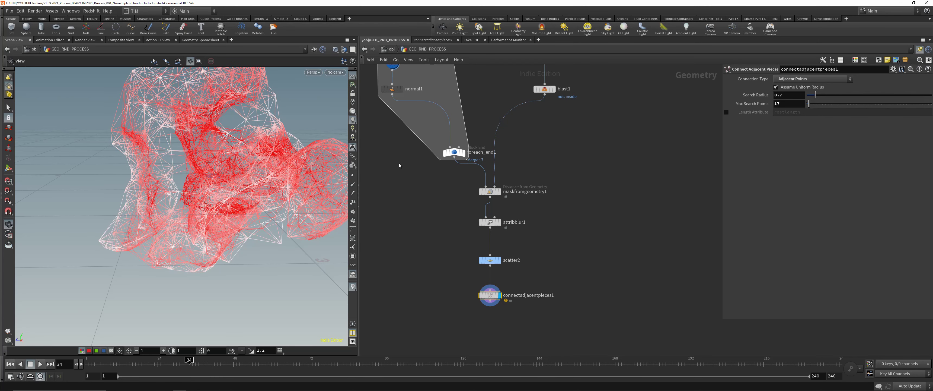
{"action": "left_click_drag", "start_coordinate": [232, 170], "coordinate": [290, 178]}
{"action": "scroll", "coordinate": [236, 156], "scroll_direction": "down", "scroll_amount": 4}
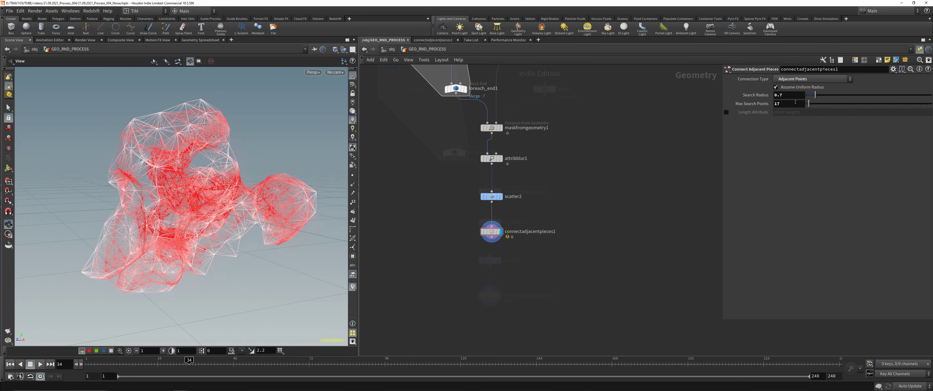
{"action": "middle_click_drag", "start_coordinate": [792, 104], "coordinate": [771, 105]}
{"action": "left_click_drag", "start_coordinate": [225, 181], "coordinate": [250, 189]}
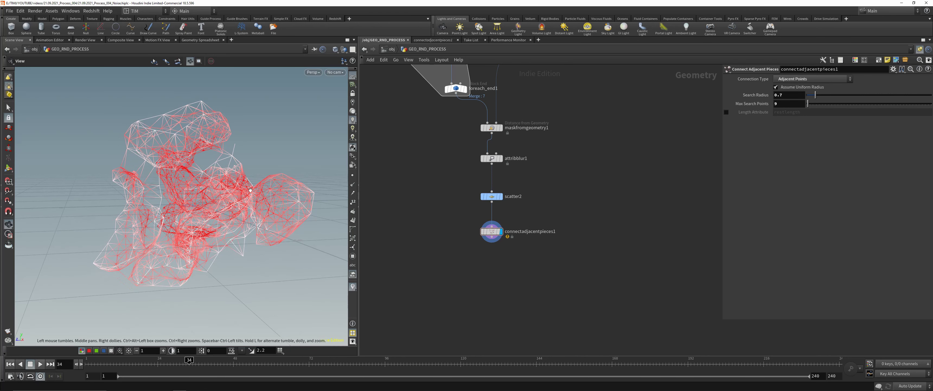
{"action": "scroll", "coordinate": [475, 240], "scroll_direction": "up", "scroll_amount": 2}
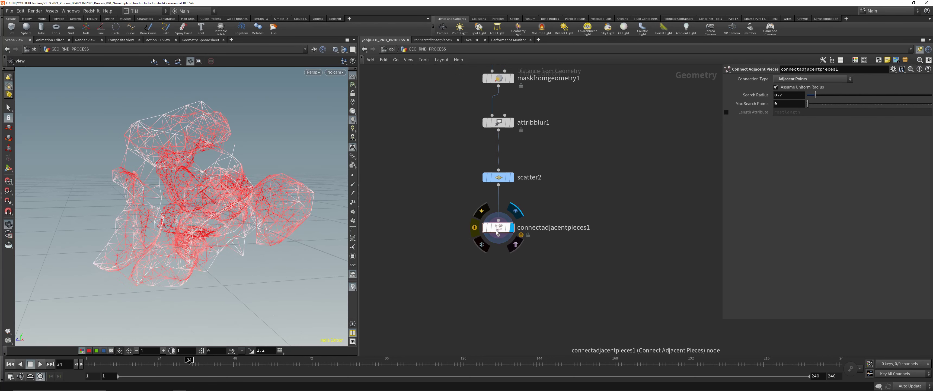
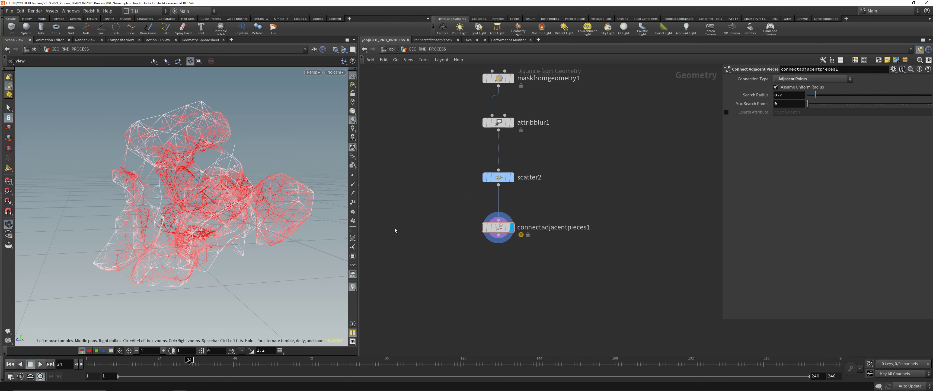
{"action": "scroll", "coordinate": [409, 162], "scroll_direction": "down", "scroll_amount": 2}
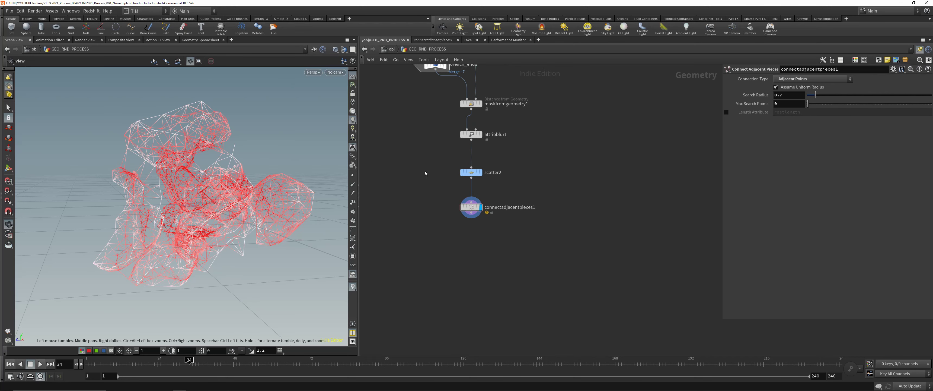
Add a Merge node fed by foreach_end1 and connectadjacentpieces1, and display the rock pieces together with the connecting lines
{"action": "middle_click_drag", "start_coordinate": [424, 171], "coordinate": [462, 221]}
{"action": "key", "text": "Tab"}
{"action": "type", "text": "me"}
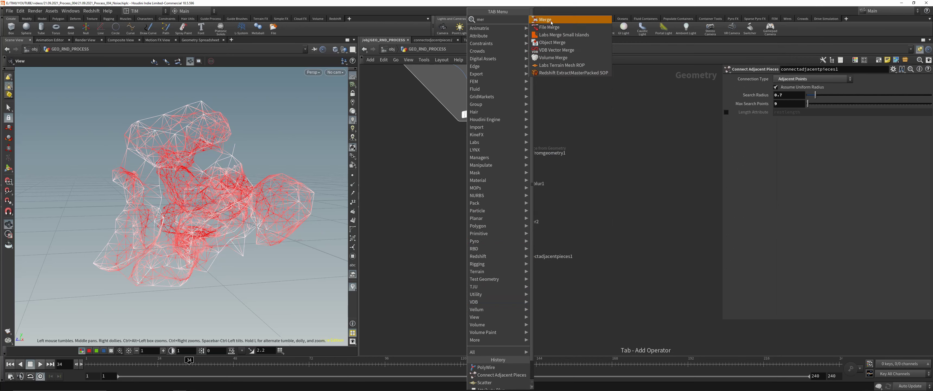
{"action": "key", "text": "Return"}
{"action": "left_click", "coordinate": [481, 330]}
{"action": "left_click_drag", "start_coordinate": [489, 326], "coordinate": [473, 119]}
{"action": "left_click", "coordinate": [497, 331]}
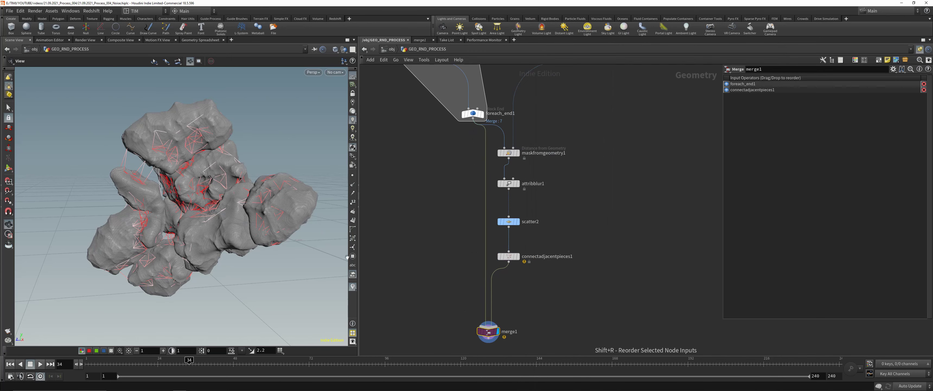
{"action": "mouse_move", "coordinate": [241, 189]}
{"action": "left_mouse_down"}
{"action": "mouse_move", "coordinate": [227, 183]}
{"action": "mouse_move", "coordinate": [259, 185]}
{"action": "mouse_move", "coordinate": [232, 194]}
{"action": "left_mouse_up"}
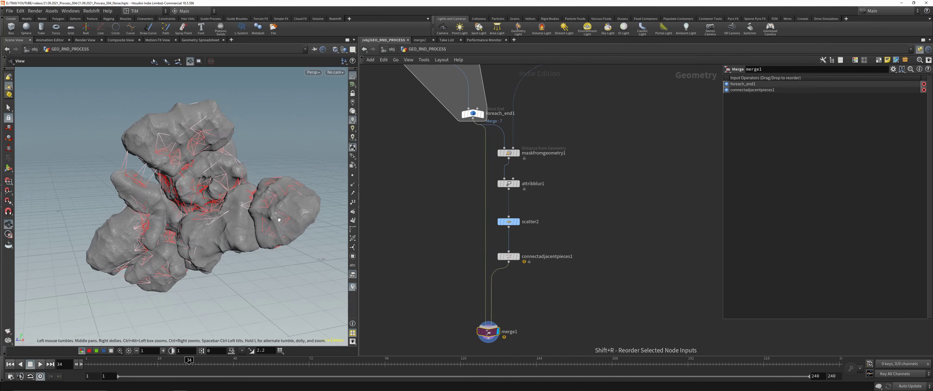
{"action": "right_click_drag", "start_coordinate": [232, 194], "coordinate": [183, 141]}
{"action": "left_click_drag", "start_coordinate": [164, 113], "coordinate": [201, 190]}
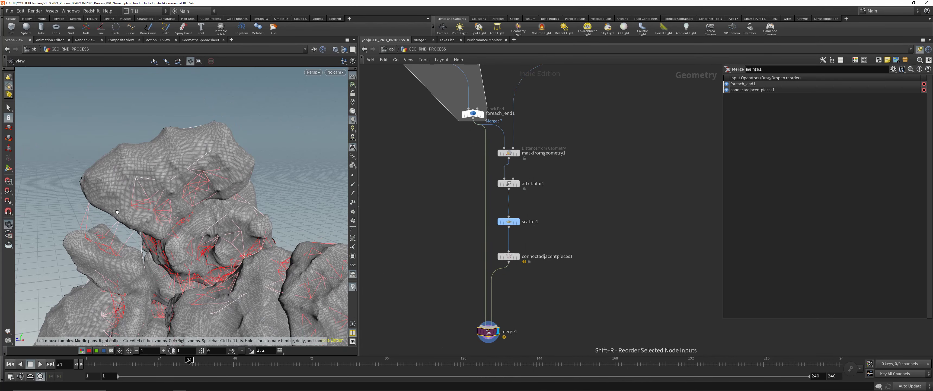
{"action": "right_click_drag", "start_coordinate": [131, 206], "coordinate": [215, 211]}
{"action": "middle_click_drag", "start_coordinate": [215, 211], "coordinate": [219, 159]}
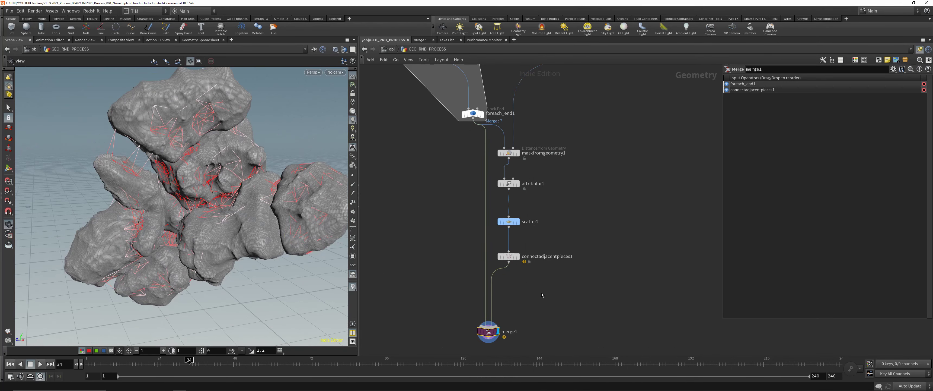
Move merge1 aside and display connectadjacentpieces1 with its points shown in the viewport
{"action": "left_click", "coordinate": [518, 256]}
{"action": "left_click_drag", "start_coordinate": [489, 331], "coordinate": [431, 327]}
{"action": "scroll", "coordinate": [510, 292], "scroll_direction": "up", "scroll_amount": 2}
{"action": "middle_click_drag", "start_coordinate": [504, 292], "coordinate": [503, 281]}
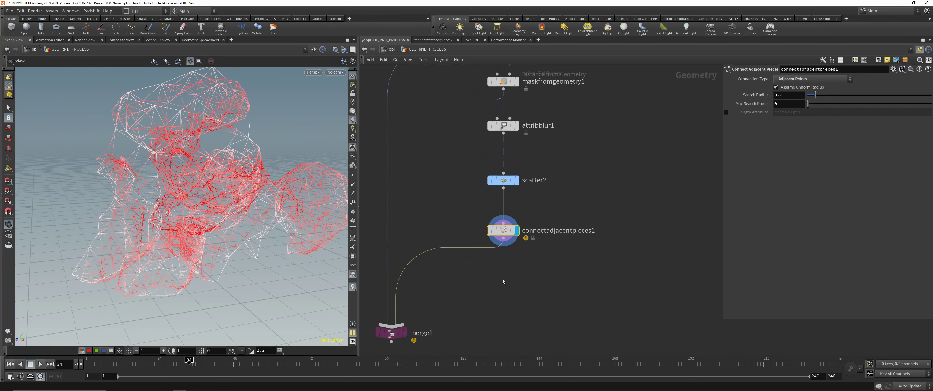
{"action": "left_click", "coordinate": [354, 175]}
{"action": "mouse_move", "coordinate": [217, 169]}
{"action": "right_mouse_down"}
{"action": "mouse_move", "coordinate": [151, 171]}
{"action": "mouse_move", "coordinate": [220, 167]}
{"action": "right_mouse_up"}
Add a Resample node below connectadjacentpieces1, fed by it
{"action": "key", "text": "Tab"}
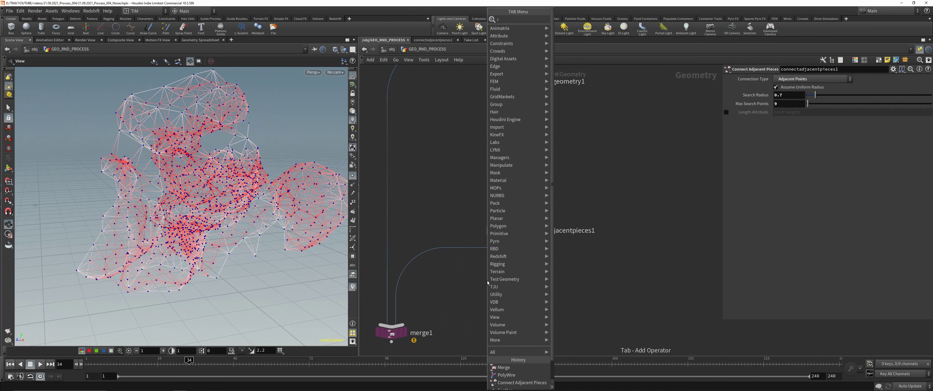
{"action": "left_click", "coordinate": [560, 66]}
{"action": "left_click", "coordinate": [503, 278]}
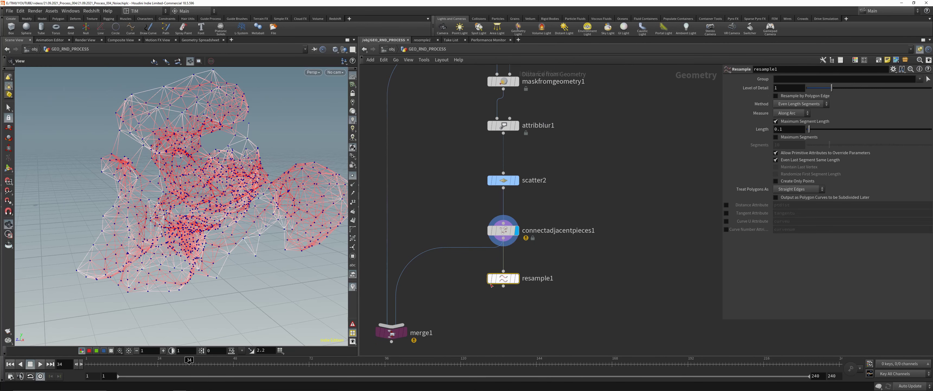
Set resample1's Length to 0.025 and display the resampled connecting lines
{"action": "left_click", "coordinate": [784, 126]}
{"action": "type", "text": "0.025"}
{"action": "key", "text": "Return"}
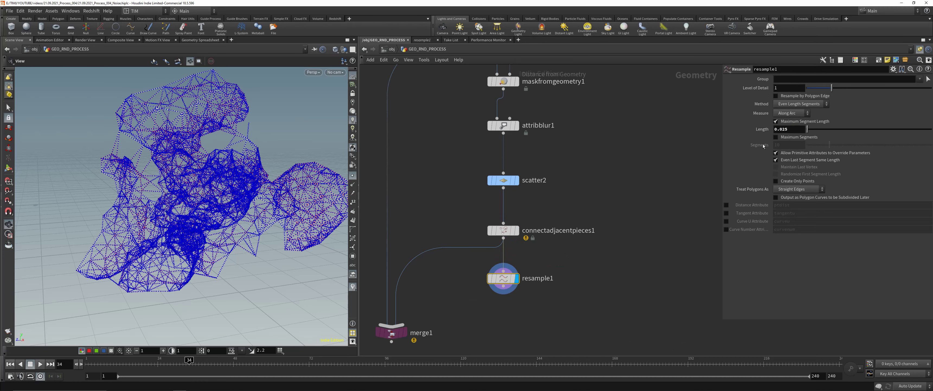
Add a VDB from Particles node below resample1, fed by it, and display it
{"action": "key", "text": "Tab"}
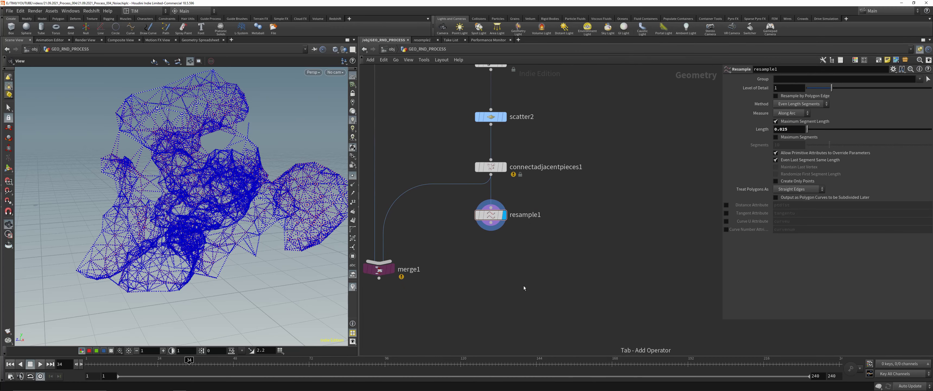
{"action": "type", "text": "vd"}
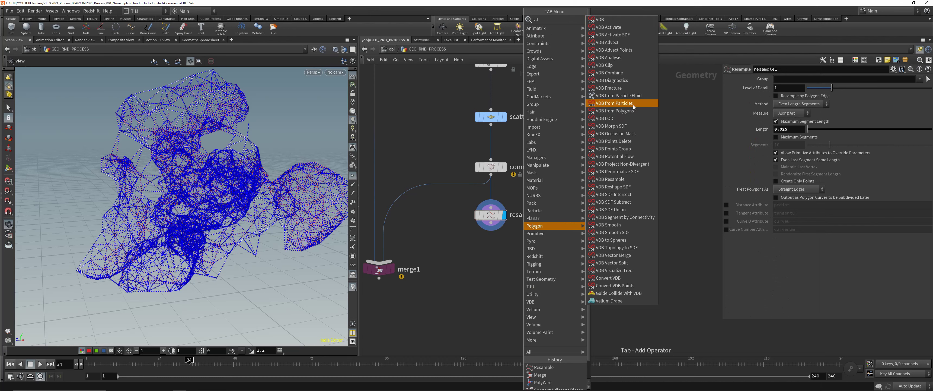
{"action": "left_click", "coordinate": [614, 103]}
{"action": "left_click", "coordinate": [491, 252]}
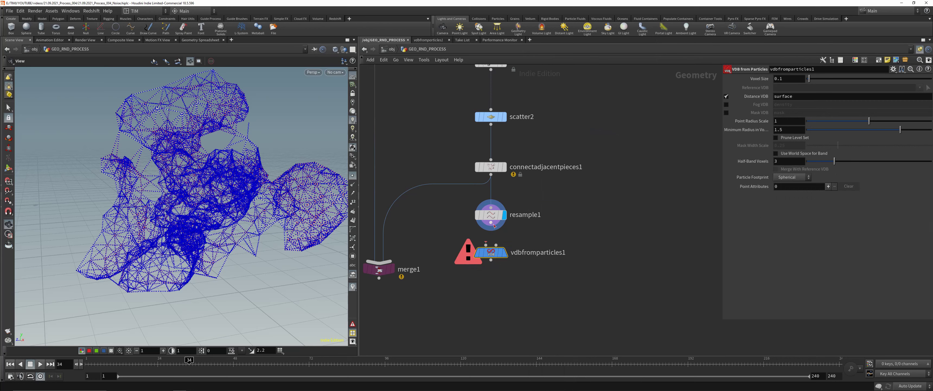
{"action": "key", "text": "r"}
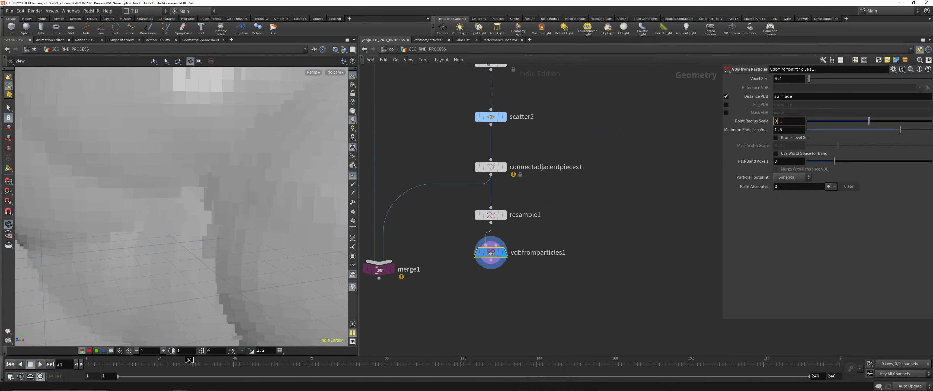
Set vdbfromparticles1's Voxel Size to 0.01 and Point Radius Scale to 0.025
{"action": "type", "text": "5"}
{"action": "key", "text": "Return"}
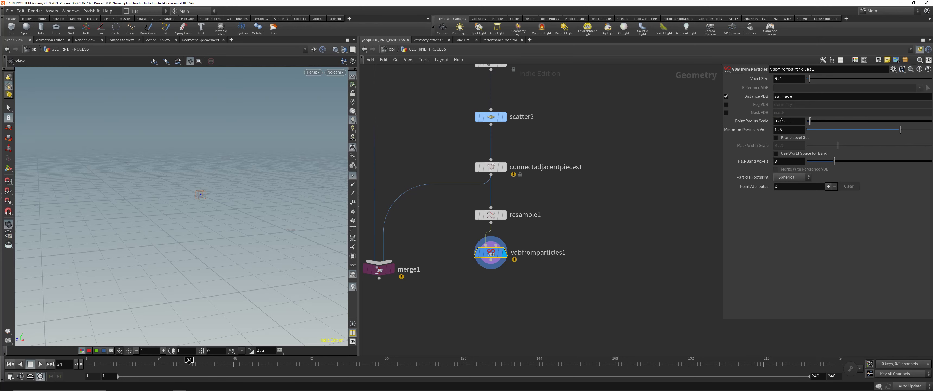
{"action": "left_click", "coordinate": [790, 79]}
{"action": "type", "text": "0.025"}
{"action": "key", "text": "Return"}
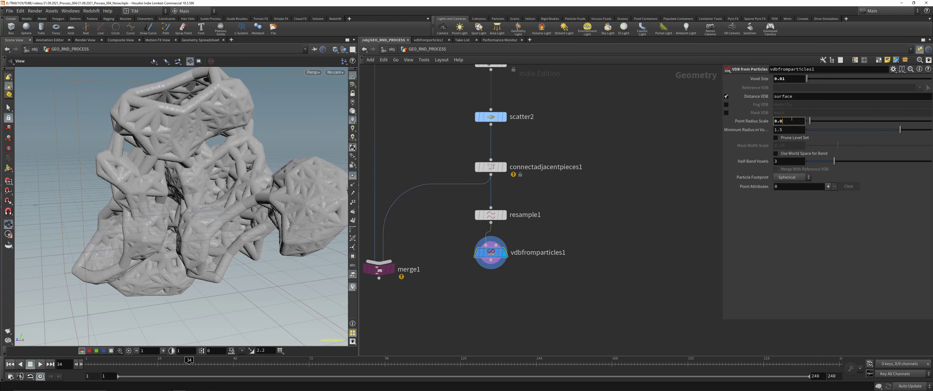
Move merge1 out of the way and copy the existing VDB Smooth SDF and Convert VDB pair to the end of the network
{"action": "middle_click_drag", "start_coordinate": [397, 279], "coordinate": [466, 217]}
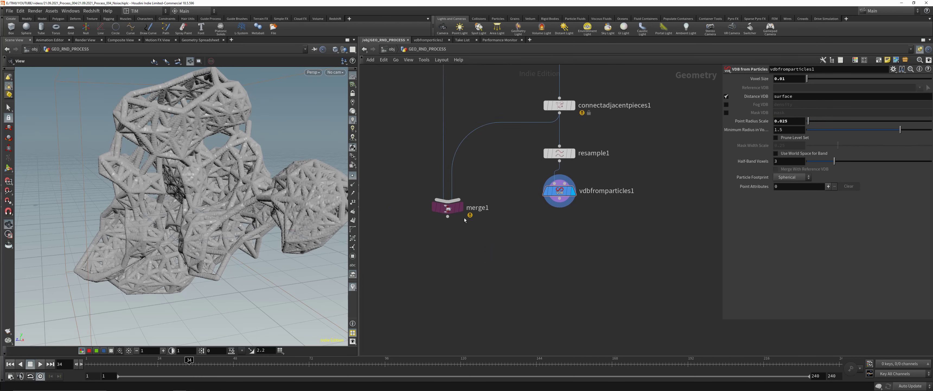
{"action": "left_click_drag", "start_coordinate": [456, 212], "coordinate": [451, 274]}
{"action": "scroll", "coordinate": [500, 258], "scroll_direction": "down", "scroll_amount": 5}
{"action": "middle_click_drag", "start_coordinate": [456, 128], "coordinate": [454, 143]}
{"action": "left_click_drag", "start_coordinate": [445, 144], "coordinate": [471, 98]}
{"action": "left_click_drag", "start_coordinate": [456, 134], "coordinate": [520, 319]}
{"action": "middle_click_drag", "start_coordinate": [492, 328], "coordinate": [479, 284]}
Delete merge1 and position the copied vdbsmoothsdf3 and convertvdb3 nodes below vdbfromparticles1
{"action": "left_click_drag", "start_coordinate": [448, 316], "coordinate": [480, 269]}
{"action": "key", "text": "Delete"}
{"action": "scroll", "coordinate": [485, 272], "scroll_direction": "up", "scroll_amount": 4}
{"action": "middle_click_drag", "start_coordinate": [485, 272], "coordinate": [465, 180]}
{"action": "left_click_drag", "start_coordinate": [511, 260], "coordinate": [473, 330]}
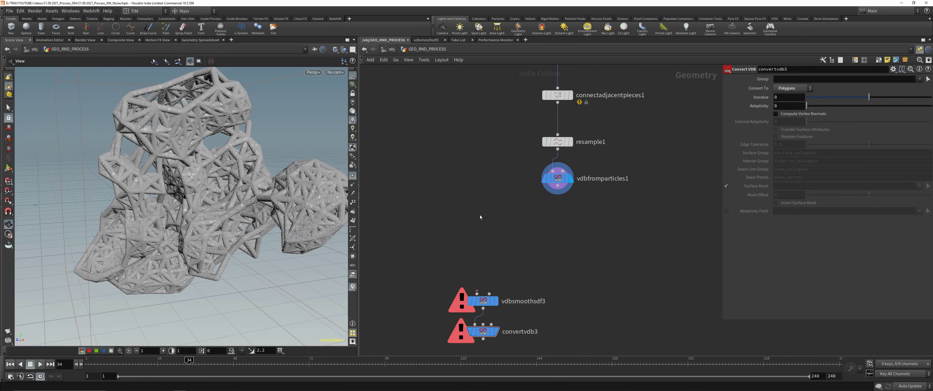
Add a VDB Combine node with foreach_end1 as its first input and vdbfromparticles1 as its second
{"action": "key", "text": "Tab"}
{"action": "type", "text": "v"}
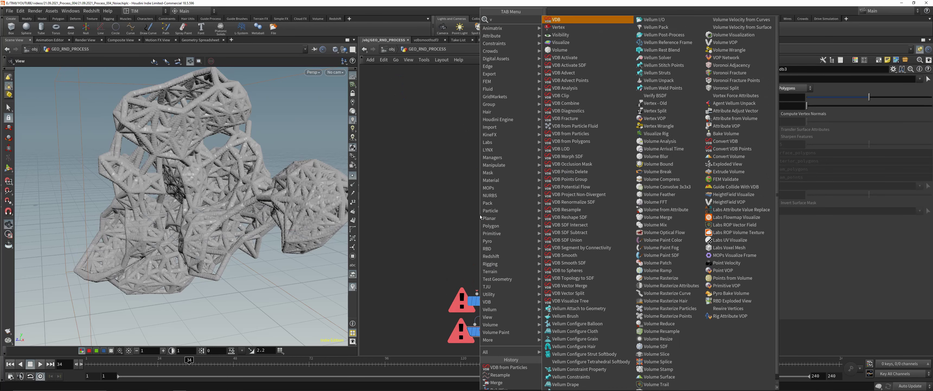
{"action": "type", "text": "dbc"}
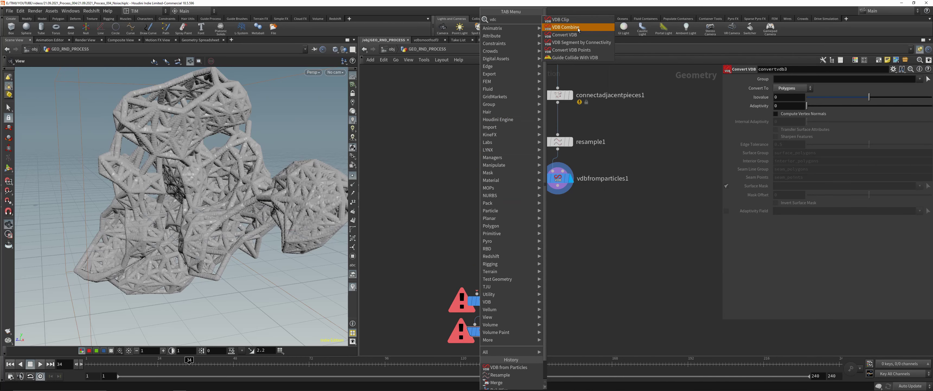
{"action": "left_click", "coordinate": [564, 27]}
{"action": "left_click", "coordinate": [503, 252]}
{"action": "left_click_drag", "start_coordinate": [510, 245], "coordinate": [560, 180]}
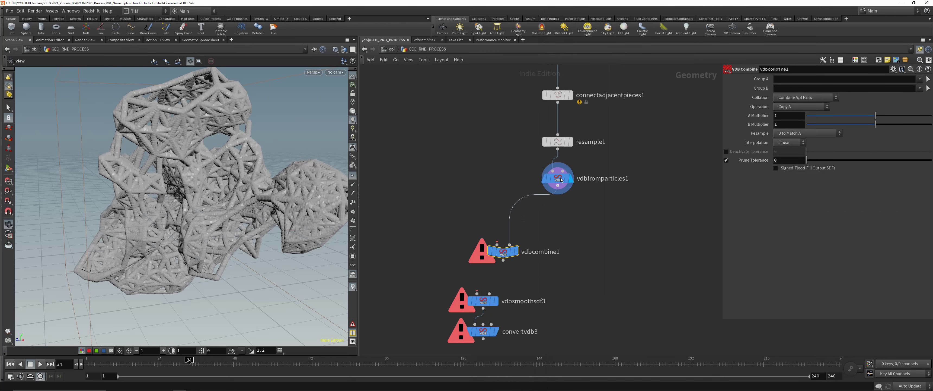
{"action": "left_click", "coordinate": [496, 243]}
{"action": "middle_click_drag", "start_coordinate": [490, 93], "coordinate": [472, 256]}
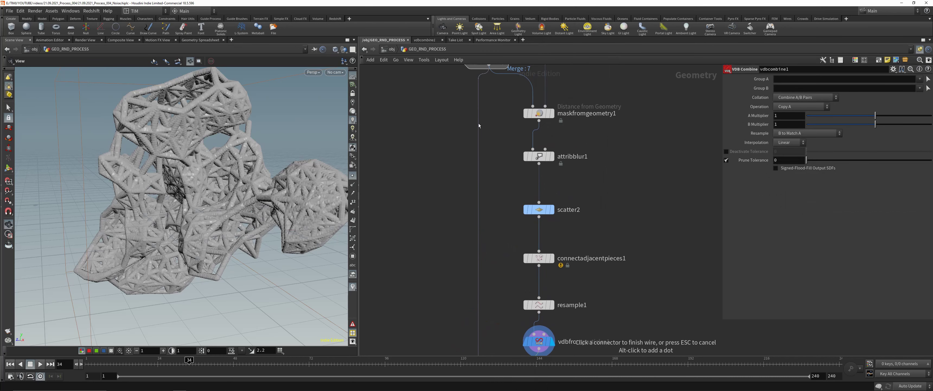
{"action": "left_click", "coordinate": [488, 66]}
{"action": "scroll", "coordinate": [485, 80], "scroll_direction": "down", "scroll_amount": 3}
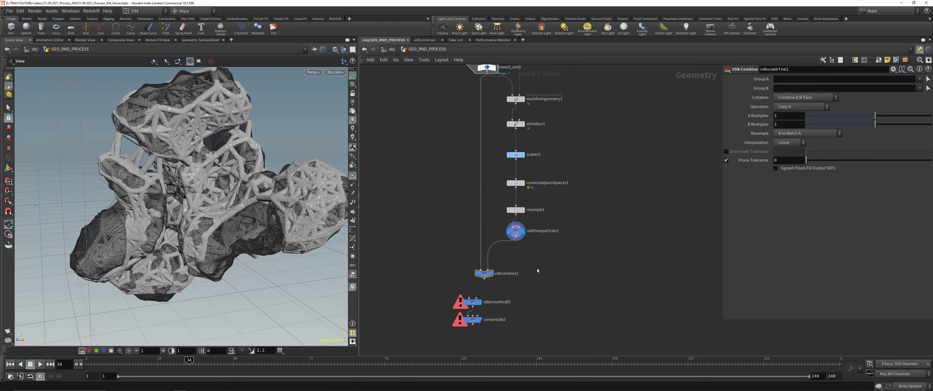
Copy the loop's VDB from Polygons node, detach it, and insert it between foreach_end1 and vdbcombine1, displaying its result
{"action": "scroll", "coordinate": [518, 236], "scroll_direction": "down", "scroll_amount": 3}
{"action": "left_click_drag", "start_coordinate": [479, 150], "coordinate": [485, 250], "text": "alt"}
{"action": "key", "text": "y"}
{"action": "scroll", "coordinate": [496, 282], "scroll_direction": "up", "scroll_amount": 5}
{"action": "left_click_drag", "start_coordinate": [437, 220], "coordinate": [506, 230]}
{"action": "left_click", "coordinate": [517, 230]}
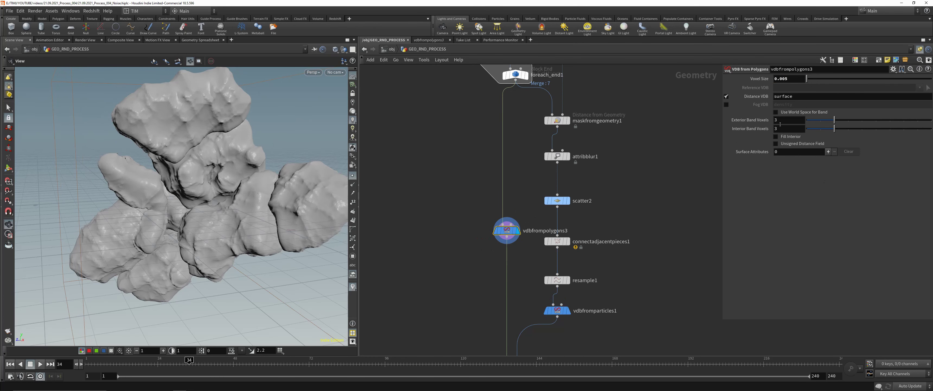
{"action": "middle_click_drag", "start_coordinate": [507, 231], "coordinate": [481, 175]}
{"action": "left_click_drag", "start_coordinate": [481, 175], "coordinate": [446, 196]}
Display vdbcombine1 and set its Operation to SDF Union
{"action": "left_click", "coordinate": [531, 254]}
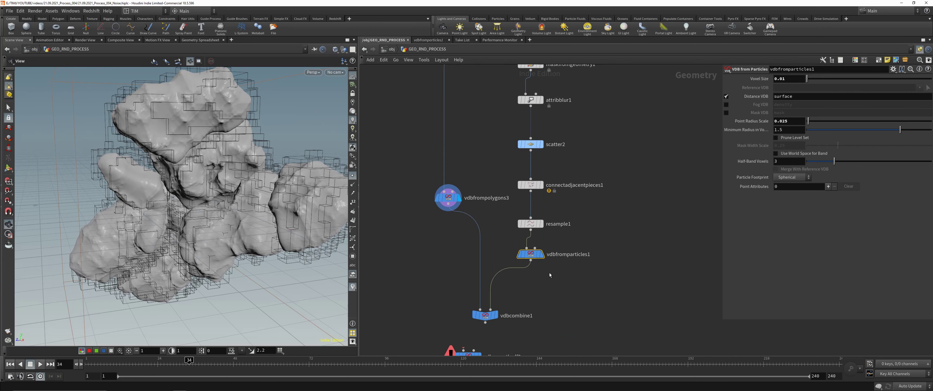
{"action": "left_click_drag", "start_coordinate": [553, 300], "coordinate": [553, 287]}
{"action": "key", "text": "r"}
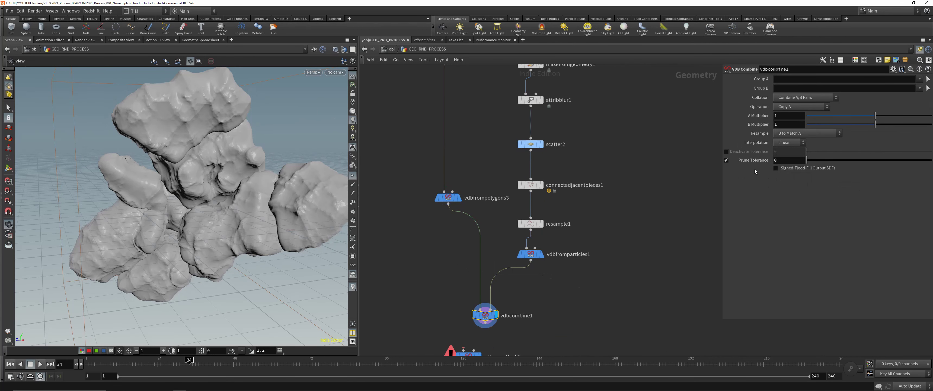
{"action": "left_click", "coordinate": [799, 107]}
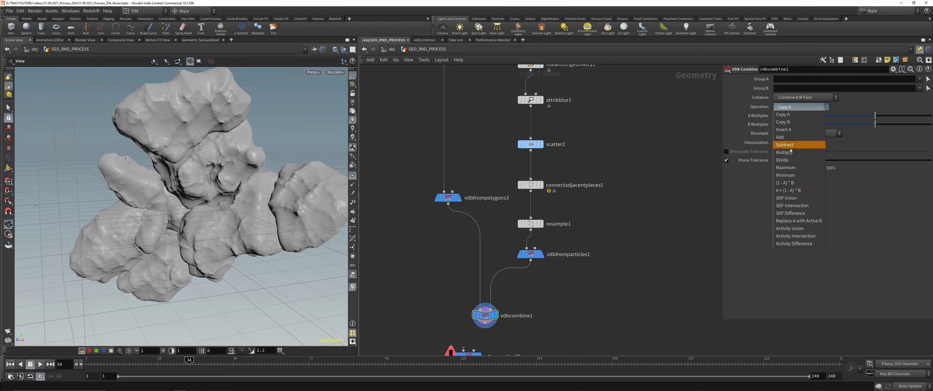
{"action": "left_click", "coordinate": [800, 197]}
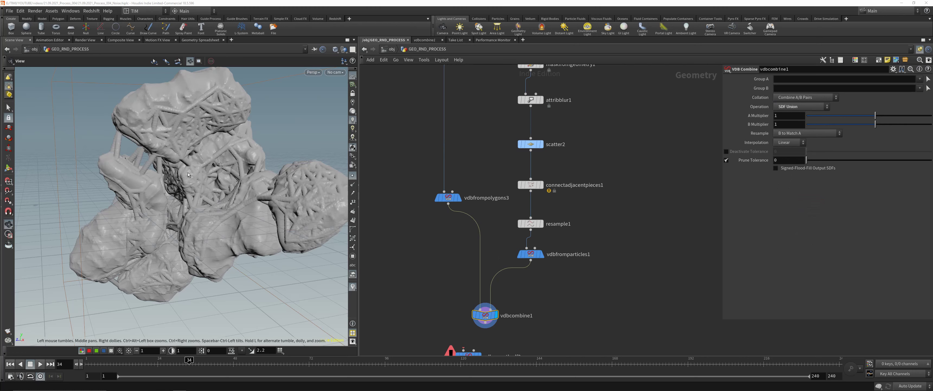
{"action": "mouse_move", "coordinate": [186, 167]}
{"action": "left_mouse_down"}
{"action": "mouse_move", "coordinate": [163, 188]}
{"action": "mouse_move", "coordinate": [188, 160]}
{"action": "left_mouse_up"}
Feed vdbcombine1 into vdbsmoothsdf3, display convertvdb3's polygon result, and align both nodes under vdbcombine1
{"action": "middle_click_drag", "start_coordinate": [562, 300], "coordinate": [552, 233]}
{"action": "left_click_drag", "start_coordinate": [454, 282], "coordinate": [475, 258]}
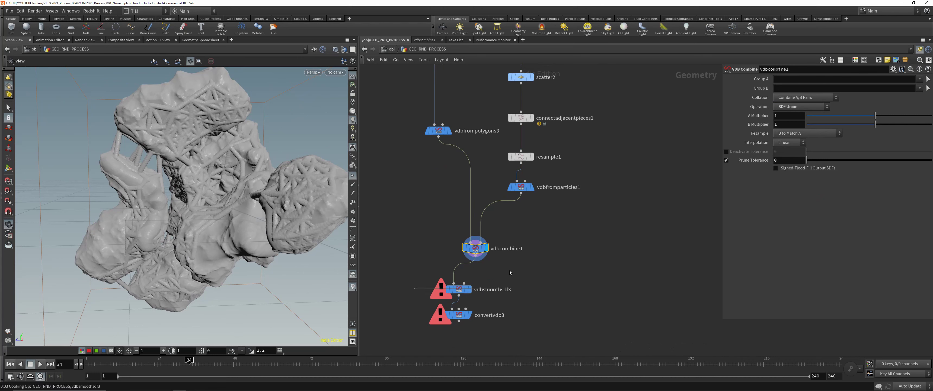
{"action": "key", "text": "Down"}
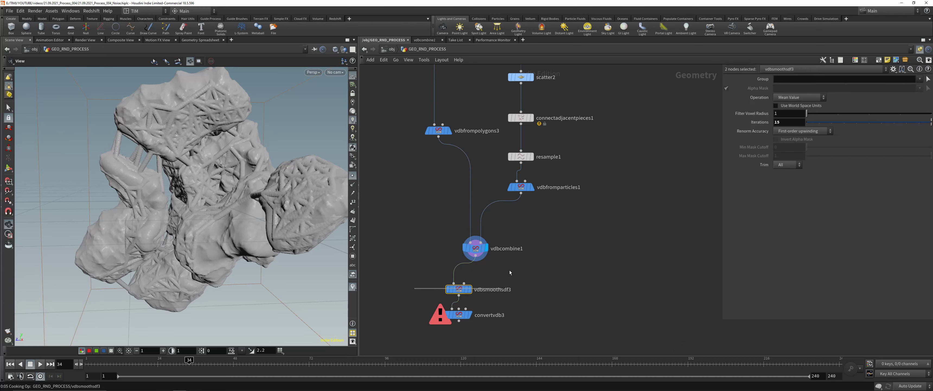
{"action": "left_click_drag", "start_coordinate": [283, 192], "coordinate": [203, 232]}
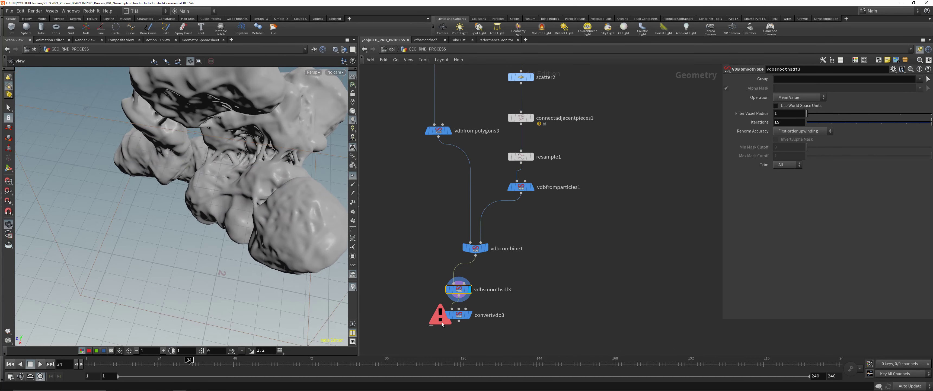
{"action": "key", "text": "Down"}
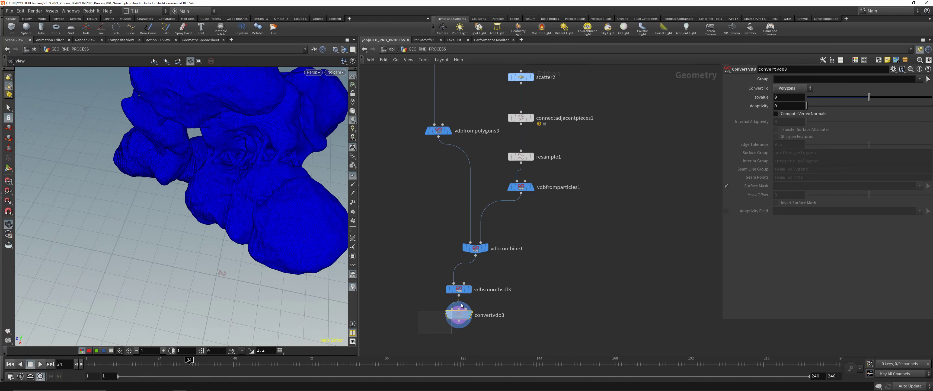
{"action": "left_click_drag", "start_coordinate": [462, 306], "coordinate": [477, 282]}
{"action": "left_click", "coordinate": [431, 270]}
Turn off the point display in the viewport and inspect the converted rock mesh from several angles
{"action": "left_click_drag", "start_coordinate": [315, 210], "coordinate": [309, 130]}
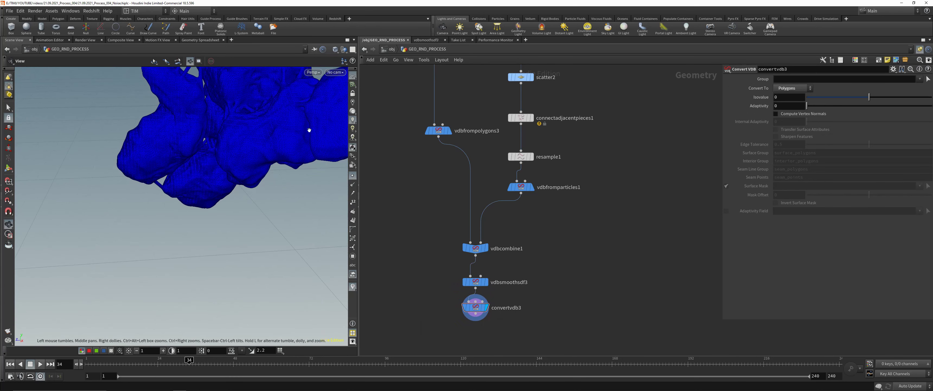
{"action": "left_click", "coordinate": [354, 176]}
{"action": "mouse_move", "coordinate": [286, 182]}
{"action": "left_mouse_down"}
{"action": "mouse_move", "coordinate": [270, 214]}
{"action": "mouse_move", "coordinate": [126, 201]}
{"action": "mouse_move", "coordinate": [141, 167]}
{"action": "mouse_move", "coordinate": [300, 176]}
{"action": "left_mouse_up"}
{"action": "right_click_drag", "start_coordinate": [301, 175], "coordinate": [174, 172]}
{"action": "left_click_drag", "start_coordinate": [174, 172], "coordinate": [192, 165]}
Try copying the loop's noise Attribute VOP out of the loop and placing it below convertvdb3
{"action": "scroll", "coordinate": [465, 224], "scroll_direction": "down", "scroll_amount": 5}
{"action": "middle_click_drag", "start_coordinate": [422, 159], "coordinate": [436, 266]}
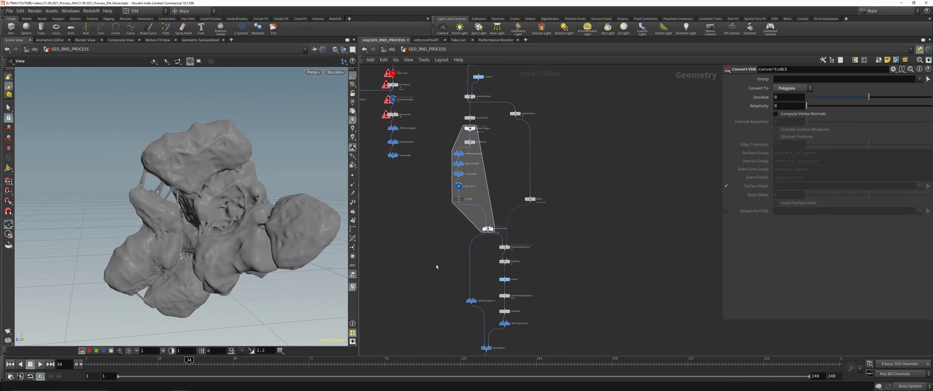
{"action": "left_click_drag", "start_coordinate": [460, 187], "coordinate": [422, 257], "text": "alt"}
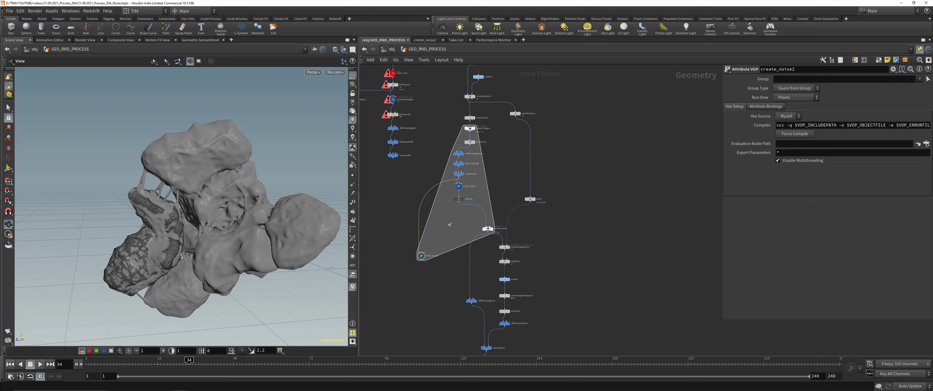
{"action": "key", "text": "y"}
{"action": "left_click_drag", "start_coordinate": [450, 223], "coordinate": [412, 243]}
{"action": "middle_click_drag", "start_coordinate": [407, 267], "coordinate": [400, 189]}
{"action": "left_click_drag", "start_coordinate": [415, 178], "coordinate": [480, 314]}
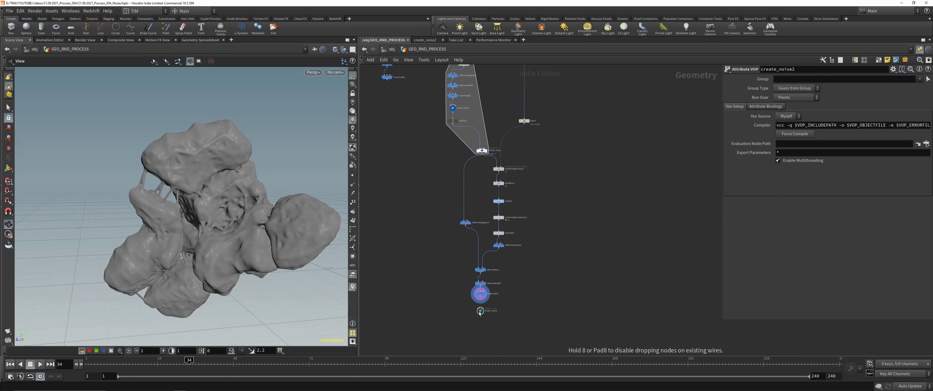
Rewire convertvdb3 into the first input of create_noise2 and display the displaced result
{"action": "scroll", "coordinate": [480, 314], "scroll_direction": "up", "scroll_amount": 5}
{"action": "key", "text": "y"}
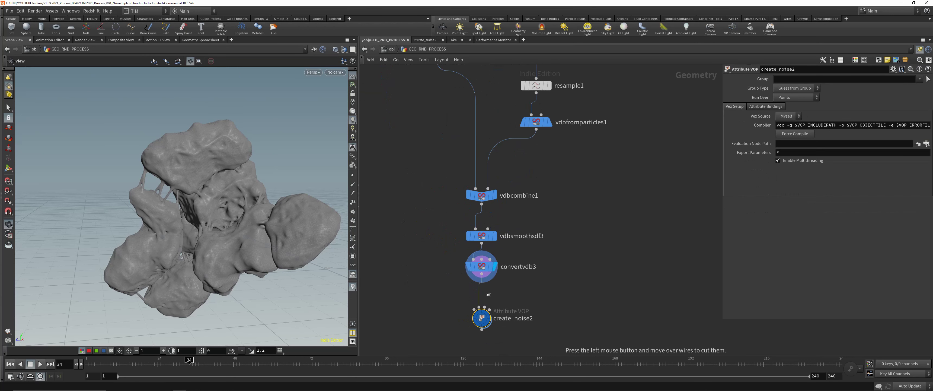
{"action": "left_click_drag", "start_coordinate": [488, 294], "coordinate": [471, 294]}
{"action": "left_click", "coordinate": [482, 274]}
{"action": "left_click", "coordinate": [474, 309]}
{"action": "left_click", "coordinate": [489, 316]}
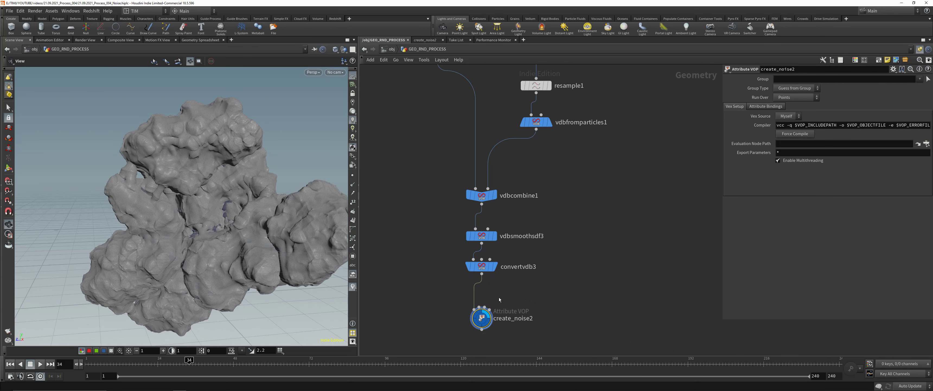
Examine the unified noise displacement network inside create_noise2 and return to the geometry network
{"action": "double_click", "coordinate": [481, 317]}
{"action": "middle_click_drag", "start_coordinate": [639, 278], "coordinate": [541, 277]}
{"action": "left_click_drag", "start_coordinate": [484, 168], "coordinate": [482, 205]}
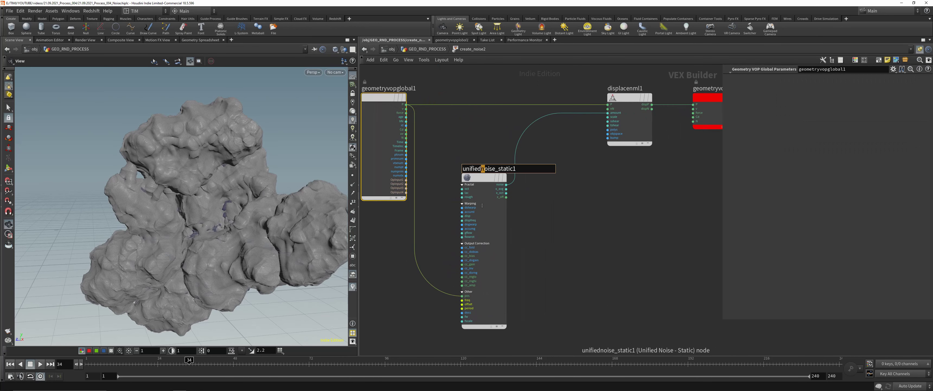
{"action": "scroll", "coordinate": [536, 259], "scroll_direction": "down", "scroll_amount": 2}
{"action": "scroll", "coordinate": [561, 261], "scroll_direction": "down", "scroll_amount": 2}
{"action": "scroll", "coordinate": [560, 261], "scroll_direction": "down", "scroll_amount": 3}
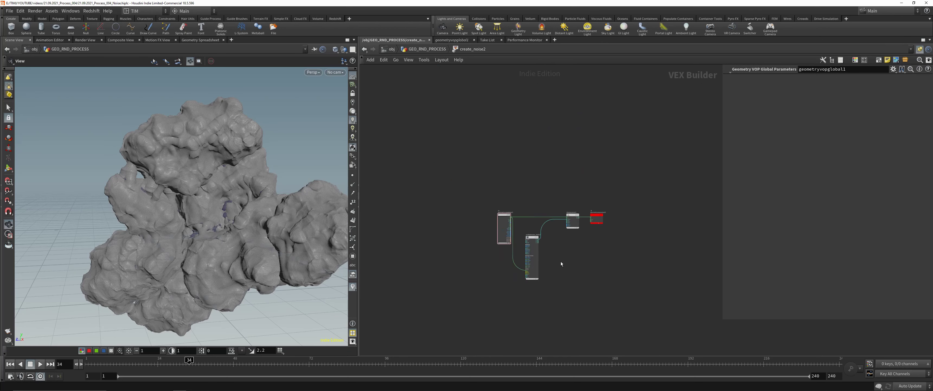
{"action": "key", "text": "u"}
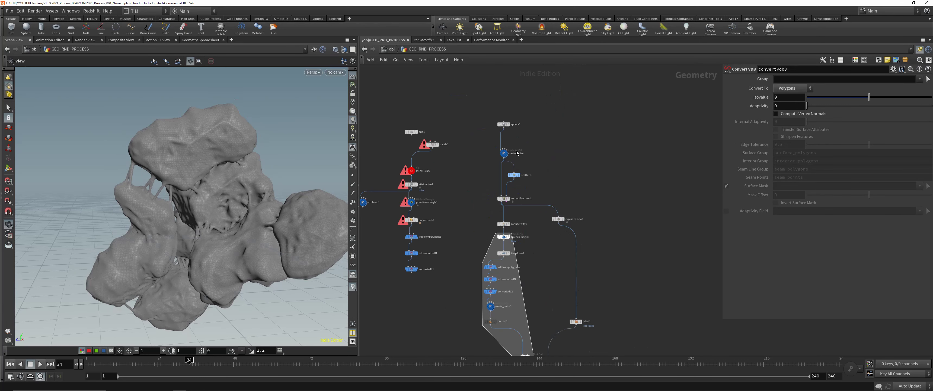
Copy the noise Attribute VOP that follows the initial sphere and move the detached copy to the side
{"action": "left_click_drag", "start_coordinate": [479, 144], "coordinate": [511, 160]}
{"action": "key", "text": "ctrl+c"}
{"action": "key", "text": "ctrl+v"}
{"action": "key", "text": "y"}
{"action": "left_click_drag", "start_coordinate": [645, 197], "coordinate": [604, 228]}
Place the copied create_noise2 node below convertvdb3 and open its noise network
{"action": "middle_click_drag", "start_coordinate": [617, 242], "coordinate": [598, 81]}
{"action": "left_click_drag", "start_coordinate": [601, 81], "coordinate": [577, 294]}
{"action": "scroll", "coordinate": [580, 295], "scroll_direction": "down", "scroll_amount": 2}
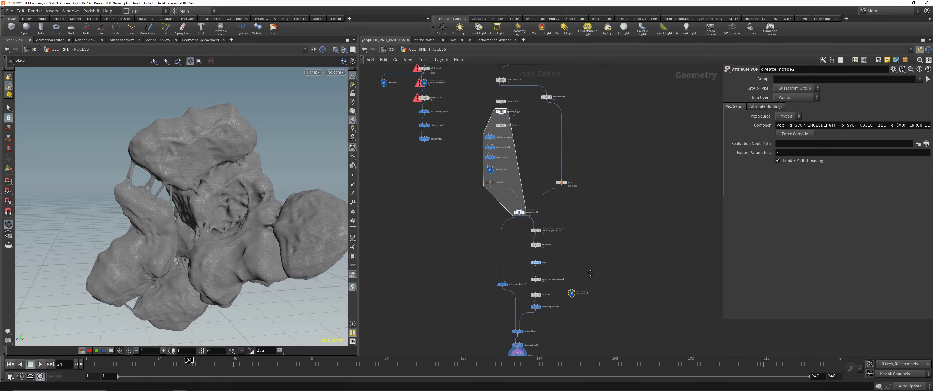
{"action": "middle_click_drag", "start_coordinate": [591, 273], "coordinate": [596, 141]}
{"action": "left_click_drag", "start_coordinate": [580, 163], "coordinate": [526, 244]}
{"action": "scroll", "coordinate": [526, 227], "scroll_direction": "up", "scroll_amount": 3}
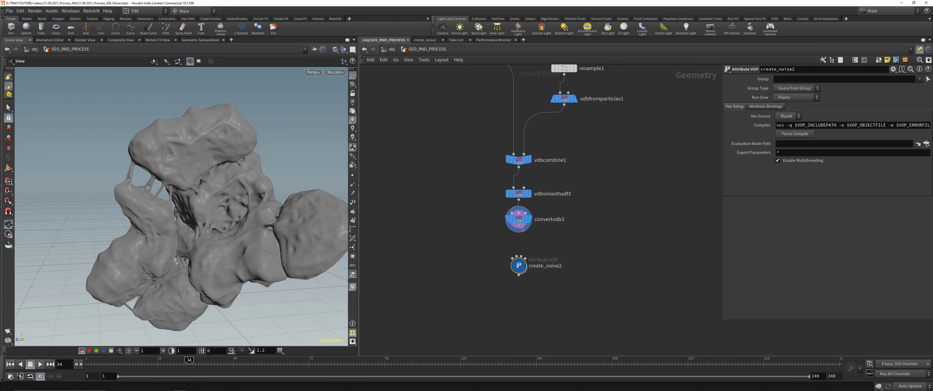
{"action": "double_click", "coordinate": [518, 264]}
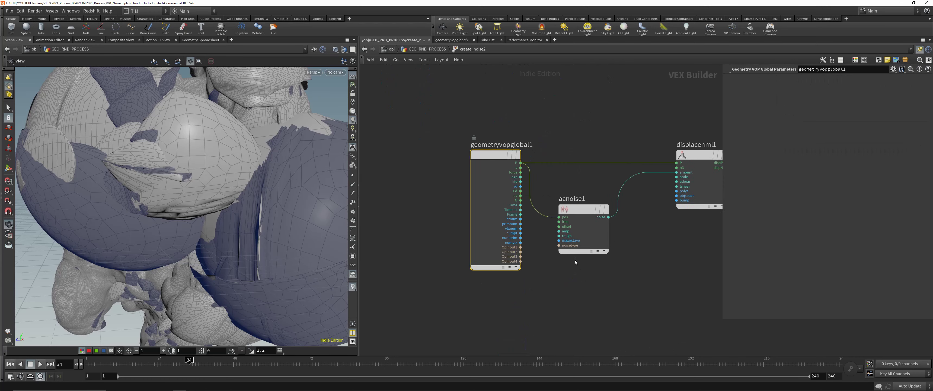
Set the amplitude of the anti-aliased noise in create_noise2 to 0.2
{"action": "left_click", "coordinate": [585, 223]}
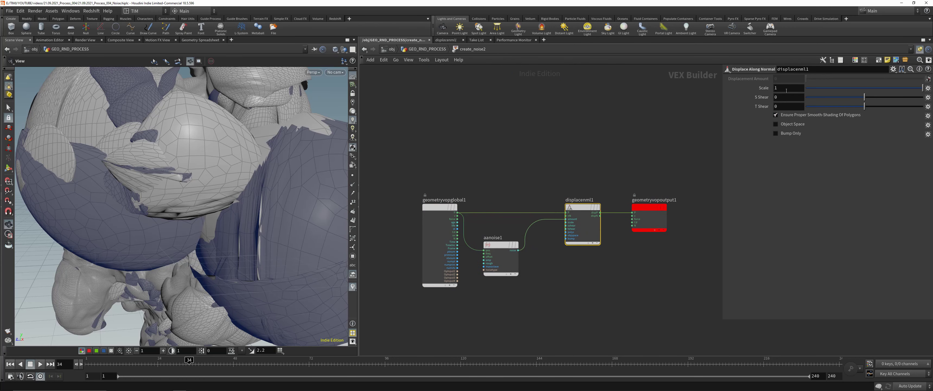
{"action": "left_click", "coordinate": [507, 272]}
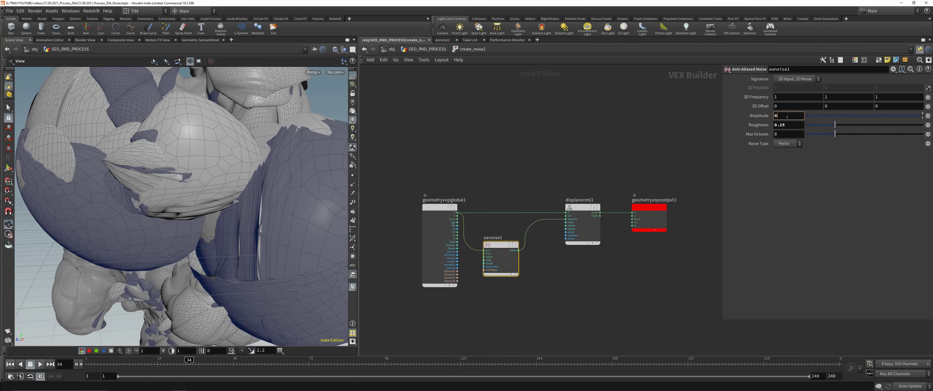
{"action": "left_click", "coordinate": [787, 115]}
{"action": "type", "text": "0.2"}
{"action": "key", "text": "Return"}
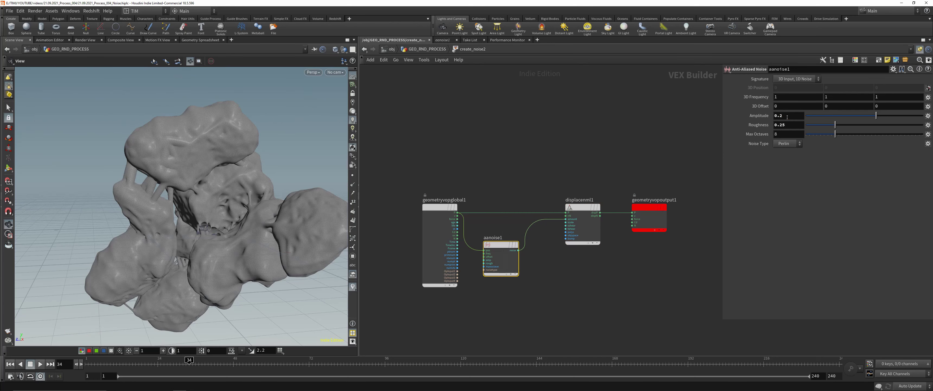
Raise the noise's 3D frequency to 5.9 on all axes, set the displacement scale to 0.25, and return to the geometry network
{"action": "left_click", "coordinate": [582, 221]}
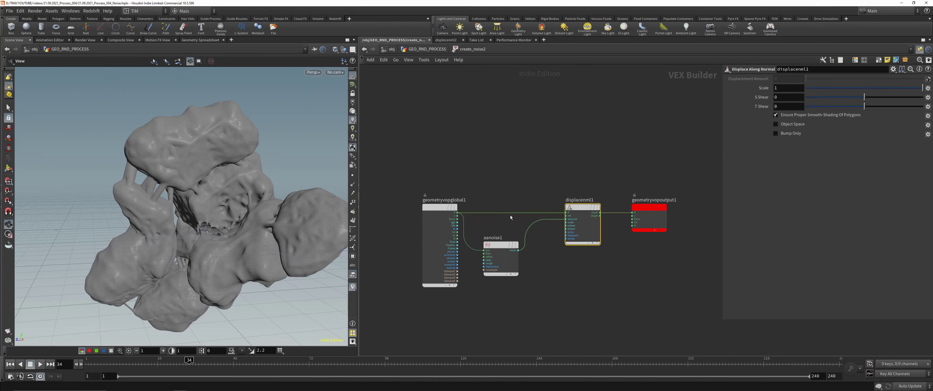
{"action": "left_click", "coordinate": [501, 255]}
{"action": "middle_click_drag", "start_coordinate": [746, 96], "coordinate": [719, 108]}
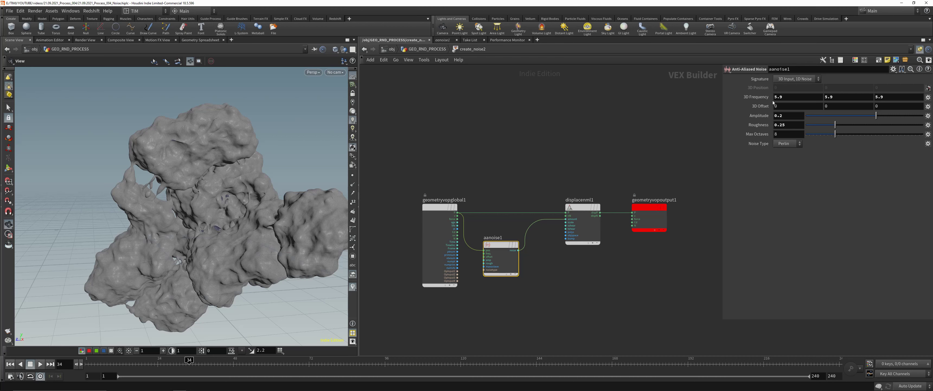
{"action": "left_click", "coordinate": [581, 208]}
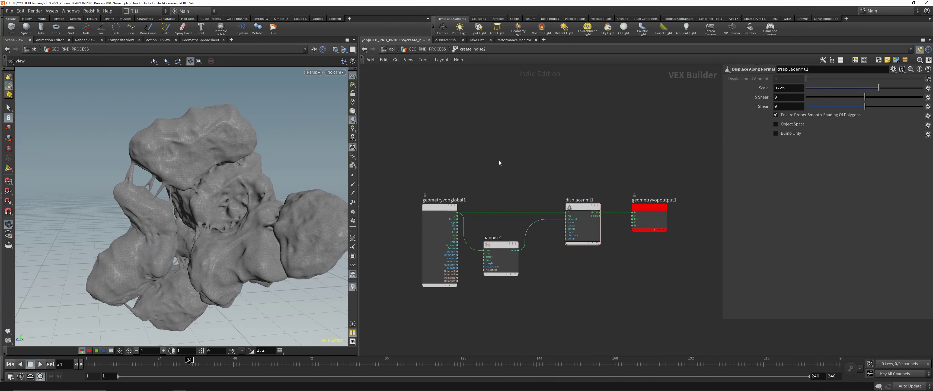
{"action": "key", "text": "u"}
Check the displaced surface up close, then adjust create_noise2's 3D noise frequency to 5.4 on all axes and leave its network
{"action": "left_click_drag", "start_coordinate": [194, 204], "coordinate": [181, 203]}
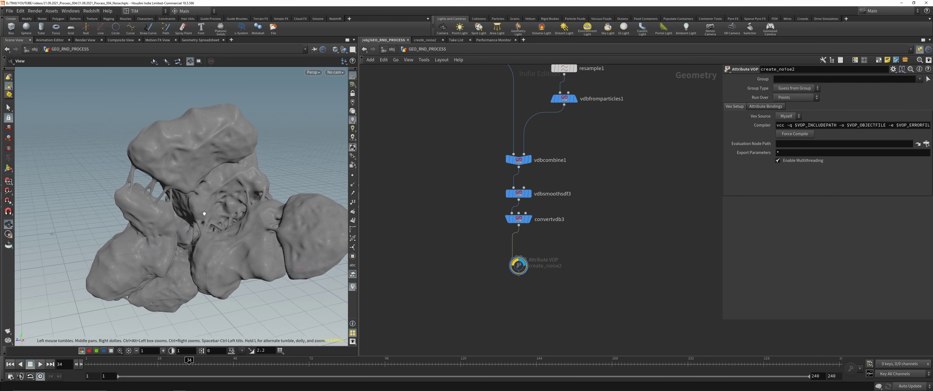
{"action": "right_click_drag", "start_coordinate": [182, 203], "coordinate": [260, 141]}
{"action": "middle_click_drag", "start_coordinate": [260, 142], "coordinate": [203, 127]}
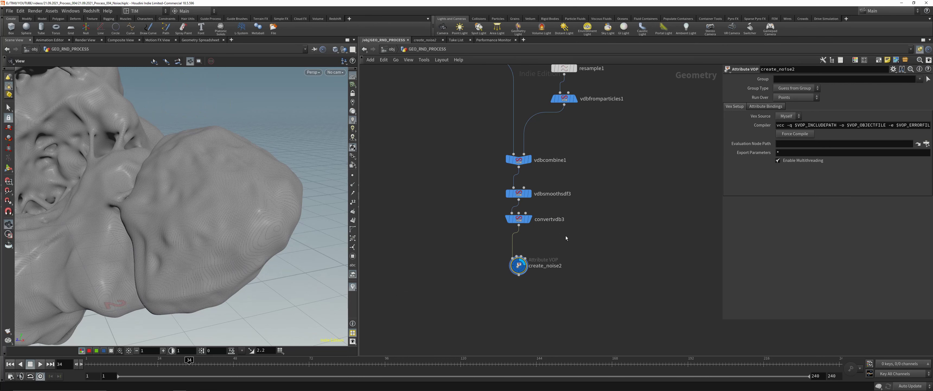
{"action": "double_click", "coordinate": [519, 264]}
{"action": "left_click", "coordinate": [507, 245]}
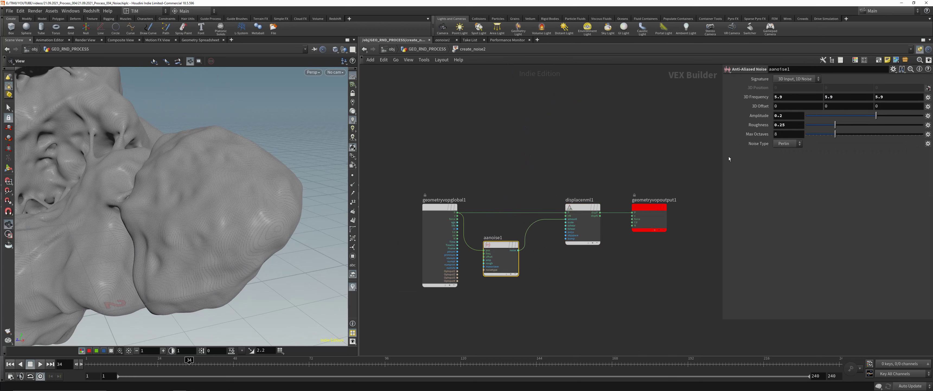
{"action": "middle_click_drag", "start_coordinate": [749, 97], "coordinate": [818, 93]}
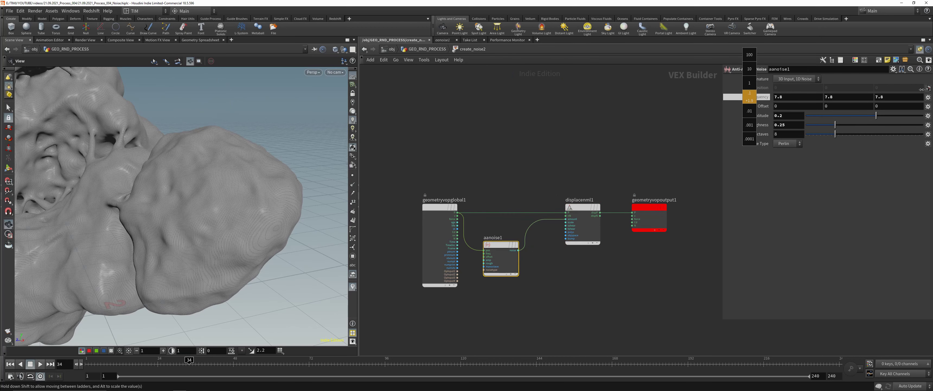
{"action": "middle_click_drag", "start_coordinate": [922, 89], "coordinate": [932, 90]}
{"action": "right_click_drag", "start_coordinate": [269, 96], "coordinate": [224, 165]}
{"action": "middle_click_drag", "start_coordinate": [225, 165], "coordinate": [217, 248]}
{"action": "right_click_drag", "start_coordinate": [217, 248], "coordinate": [286, 178]}
{"action": "mouse_move", "coordinate": [761, 95]}
{"action": "middle_mouse_down"}
{"action": "mouse_move", "coordinate": [417, 105]}
{"action": "mouse_move", "coordinate": [763, 97]}
{"action": "middle_mouse_up"}
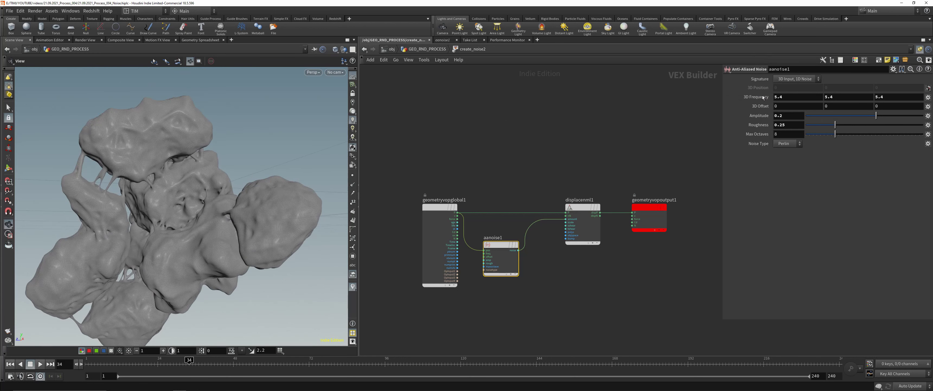
{"action": "key", "text": "u"}
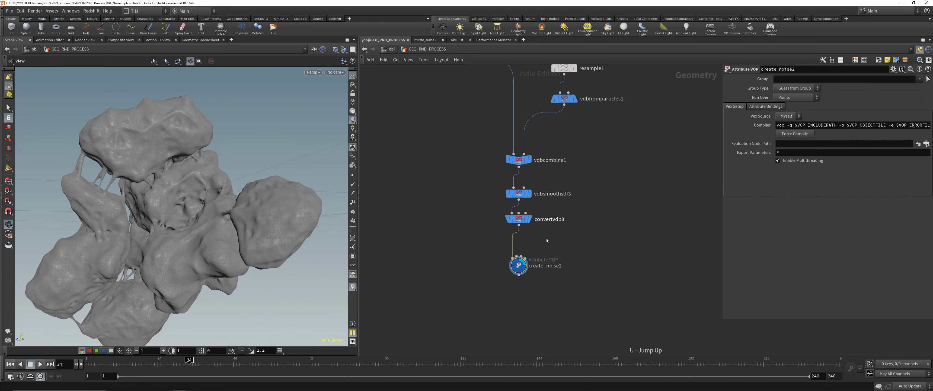
Display the vdbfromparticles1 output and examine the connecting strands on their own
{"action": "middle_click_drag", "start_coordinate": [611, 172], "coordinate": [540, 275]}
{"action": "left_click_drag", "start_coordinate": [473, 186], "coordinate": [545, 227]}
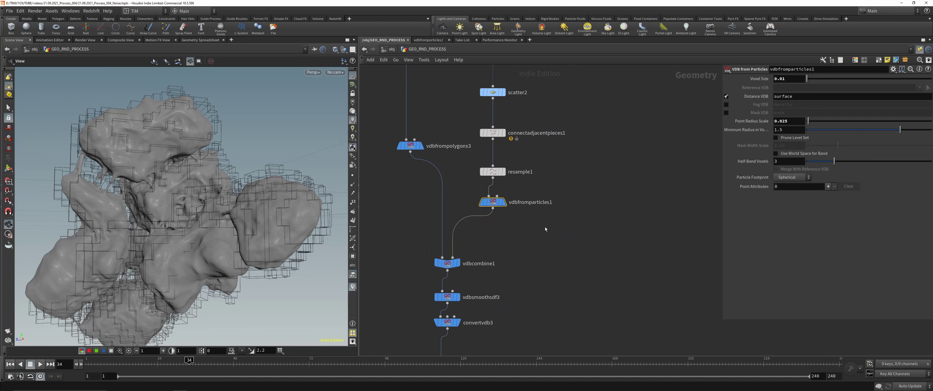
{"action": "key", "text": "shift+r"}
{"action": "left_click_drag", "start_coordinate": [217, 163], "coordinate": [221, 192]}
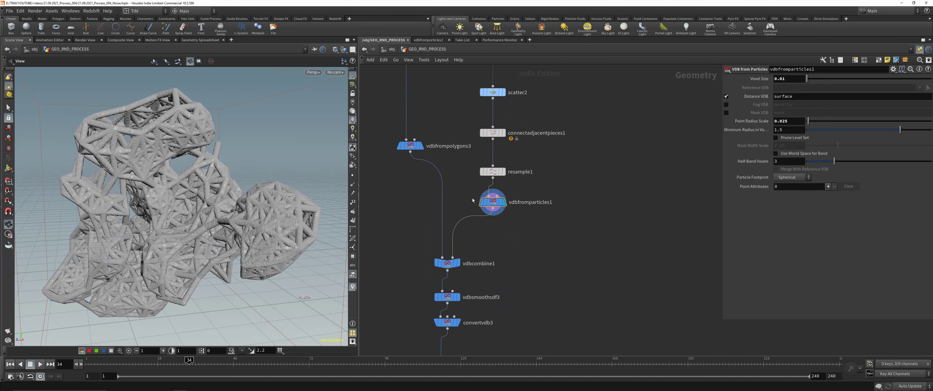
{"action": "left_click_drag", "start_coordinate": [461, 190], "coordinate": [528, 219]}
{"action": "left_click_drag", "start_coordinate": [203, 144], "coordinate": [181, 183]}
{"action": "middle_click_drag", "start_coordinate": [525, 326], "coordinate": [520, 232]}
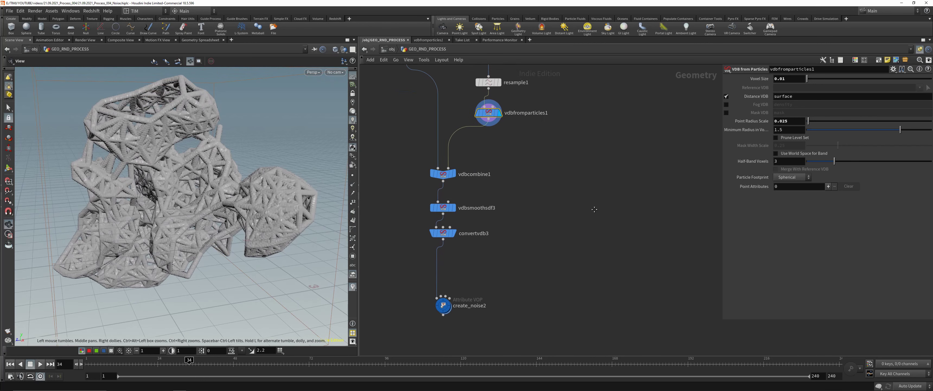
Add a Mask from Geometry node beside the main chain, between convertvdb3 and create_noise2
{"action": "key", "text": "Tab"}
{"action": "type", "text": "mask"}
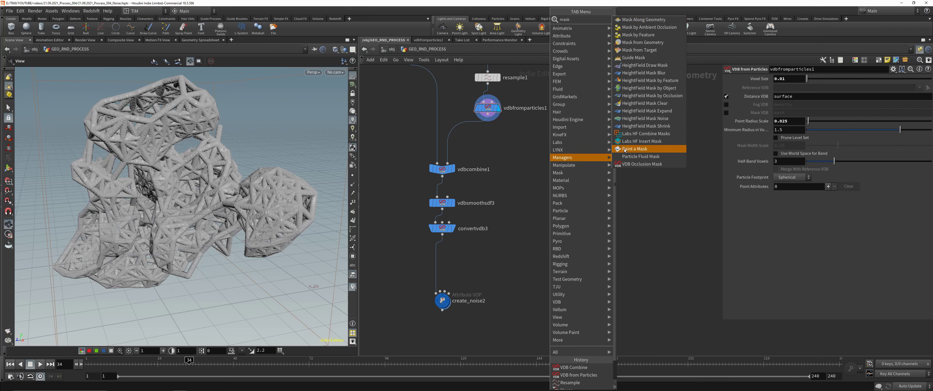
{"action": "left_click", "coordinate": [632, 42]}
{"action": "left_click", "coordinate": [519, 265]}
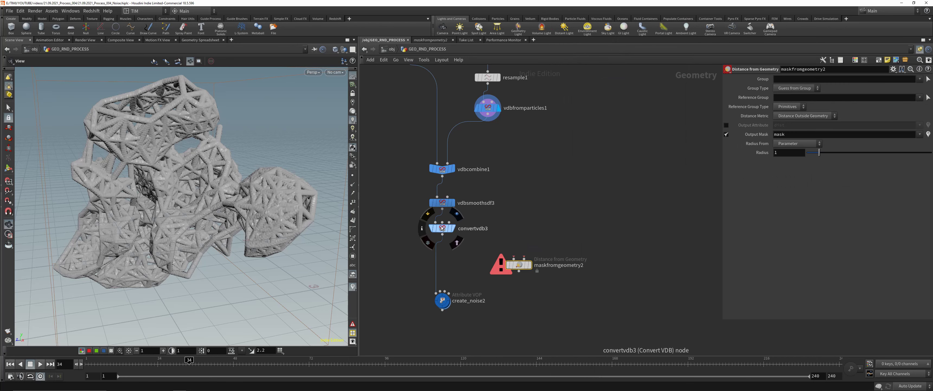
Duplicate convertvdb3, feed the copy from vdbfromparticles1, and display the strands as polygons
{"action": "left_click_drag", "start_coordinate": [441, 228], "coordinate": [507, 141], "text": "alt"}
{"action": "key", "text": "y"}
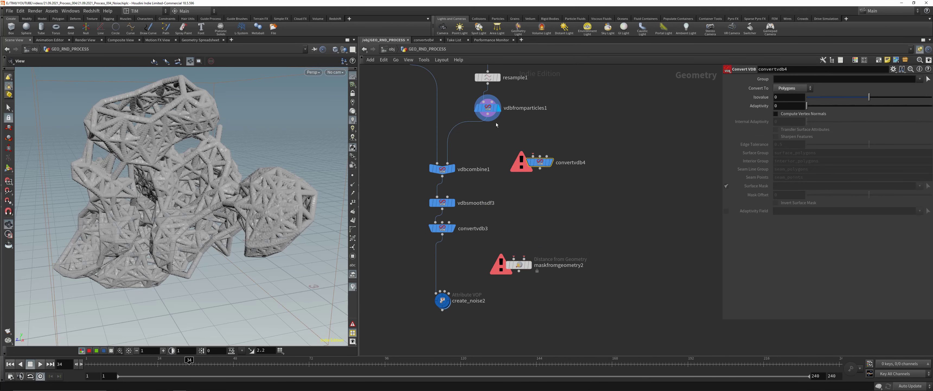
{"action": "left_click", "coordinate": [487, 114]}
{"action": "left_click", "coordinate": [533, 157]}
{"action": "left_click", "coordinate": [551, 161]}
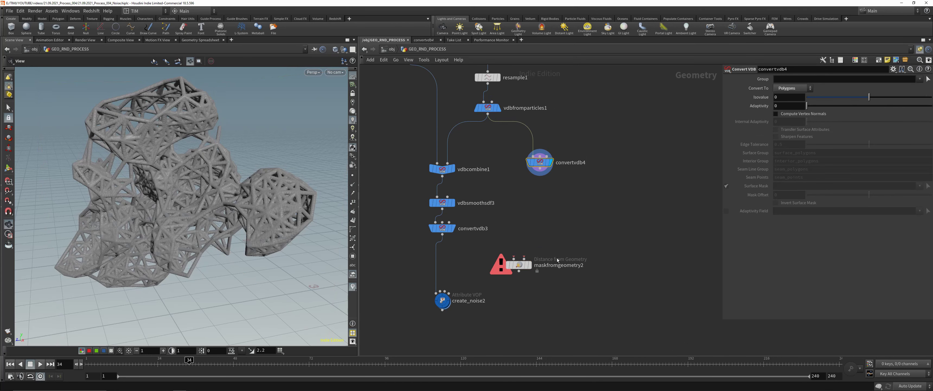
Connect convertvdb3 and convertvdb4 to the mask node's first and second inputs, display it, and set its radius to 0.1
{"action": "left_click", "coordinate": [524, 258]}
{"action": "left_click", "coordinate": [539, 169]}
{"action": "left_click", "coordinate": [514, 257]}
{"action": "left_click", "coordinate": [442, 234]}
{"action": "left_click_drag", "start_coordinate": [469, 295], "coordinate": [610, 236]}
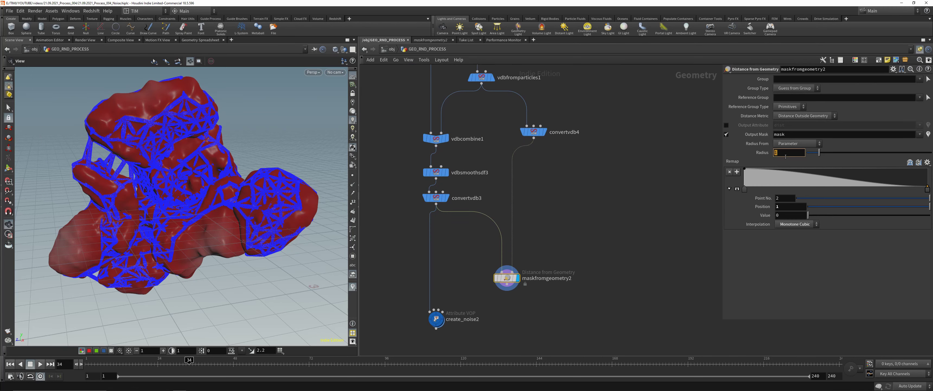
{"action": "key", "text": "Return"}
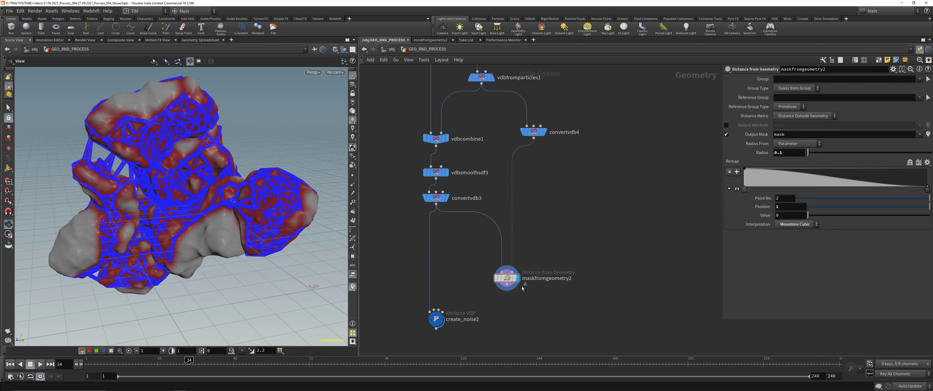
{"action": "left_click", "coordinate": [353, 287]}
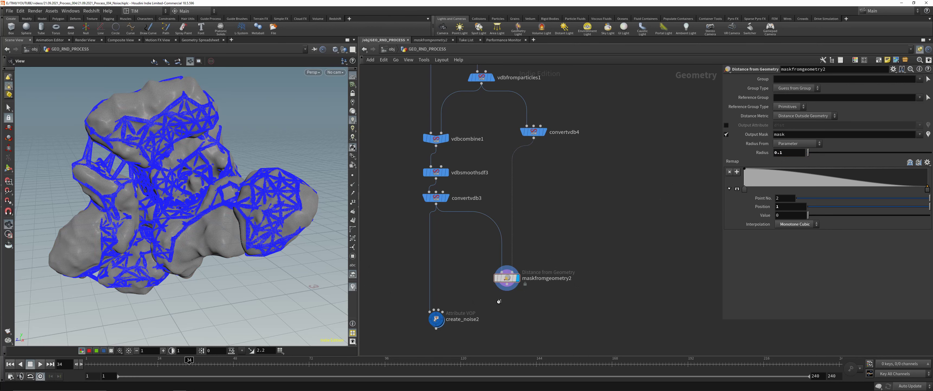
Add a Null below maskfromgeometry2 and display it to show the mask without the reference strands
{"action": "left_click", "coordinate": [495, 279]}
{"action": "middle_click_drag", "start_coordinate": [525, 323], "coordinate": [521, 295]}
{"action": "left_click", "coordinate": [502, 258]}
{"action": "key", "text": "Tab"}
{"action": "type", "text": "n"}
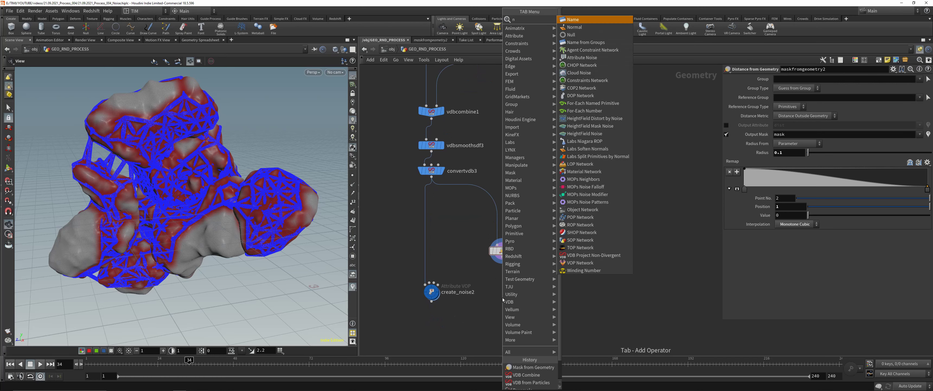
{"action": "type", "text": "ull"}
{"action": "key", "text": "Return"}
{"action": "left_click", "coordinate": [502, 297]}
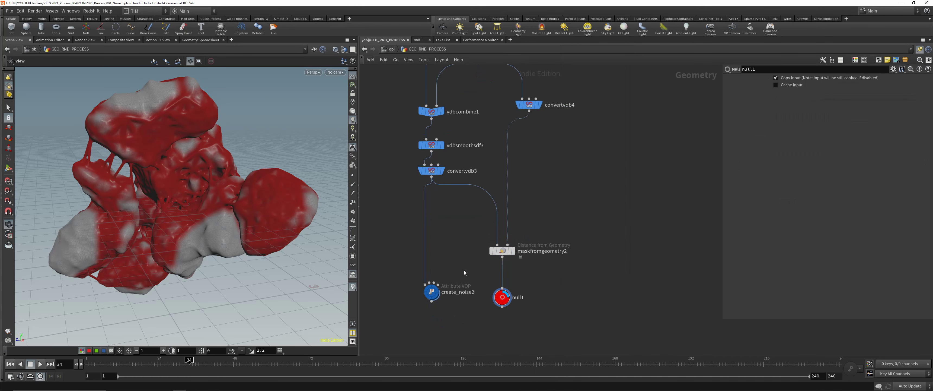
Reduce the radius of maskfromgeometry2 to 0.05 and check the mask coverage on the rock
{"action": "left_click_drag", "start_coordinate": [250, 232], "coordinate": [264, 210]}
{"action": "left_click_drag", "start_coordinate": [474, 238], "coordinate": [507, 259]}
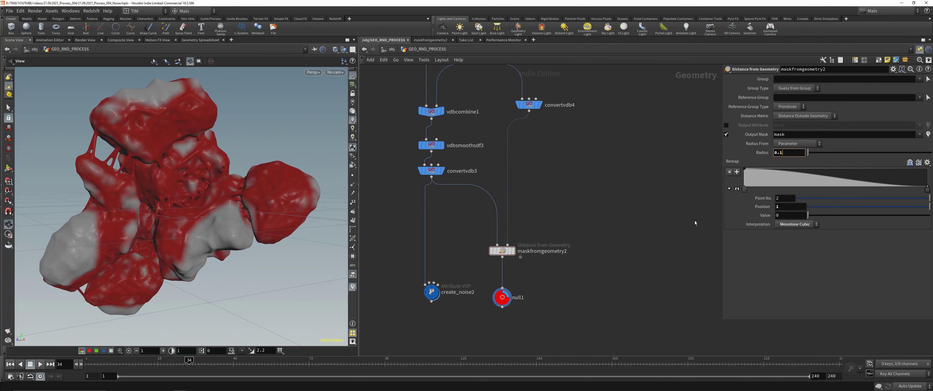
{"action": "key", "text": "BackSpace"}
{"action": "type", "text": "05"}
{"action": "key", "text": "Return"}
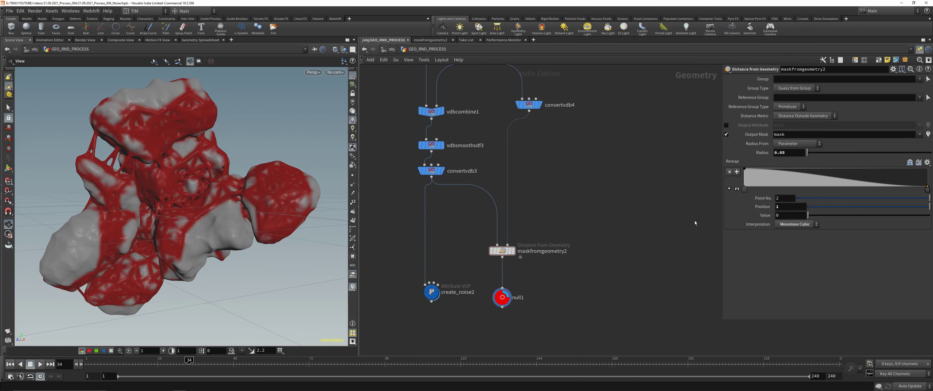
{"action": "left_click_drag", "start_coordinate": [172, 215], "coordinate": [169, 188]}
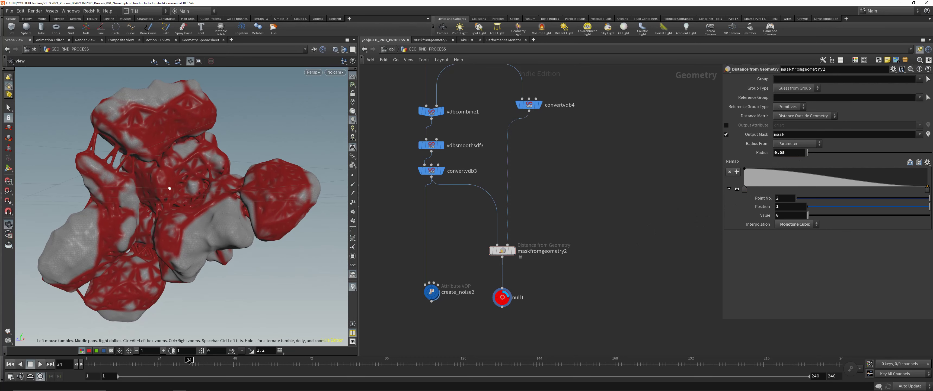
Add an Attribute Blur node fed by null1 and display its result
{"action": "scroll", "coordinate": [464, 233], "scroll_direction": "down", "scroll_amount": 3}
{"action": "middle_click_drag", "start_coordinate": [470, 232], "coordinate": [464, 164]}
{"action": "scroll", "coordinate": [488, 260], "scroll_direction": "up", "scroll_amount": 3}
{"action": "key", "text": "Tab"}
{"action": "type", "text": "ab"}
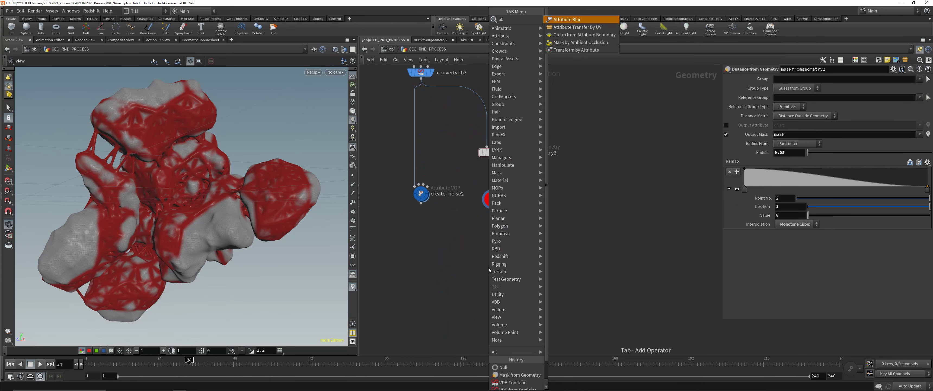
{"action": "key", "text": "Return"}
{"action": "left_click", "coordinate": [492, 231]}
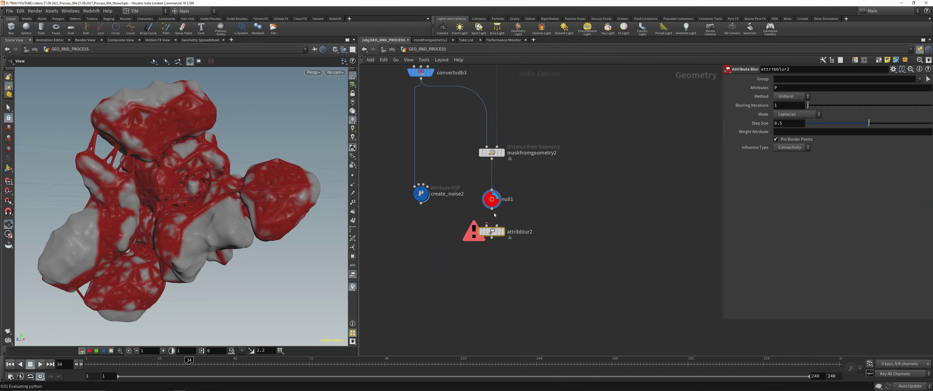
{"action": "left_click", "coordinate": [491, 207]}
{"action": "left_click", "coordinate": [486, 226]}
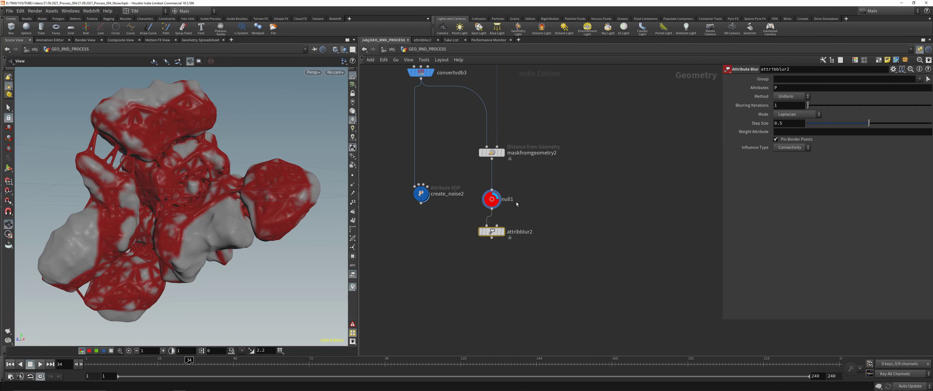
{"action": "middle_click", "coordinate": [491, 199]}
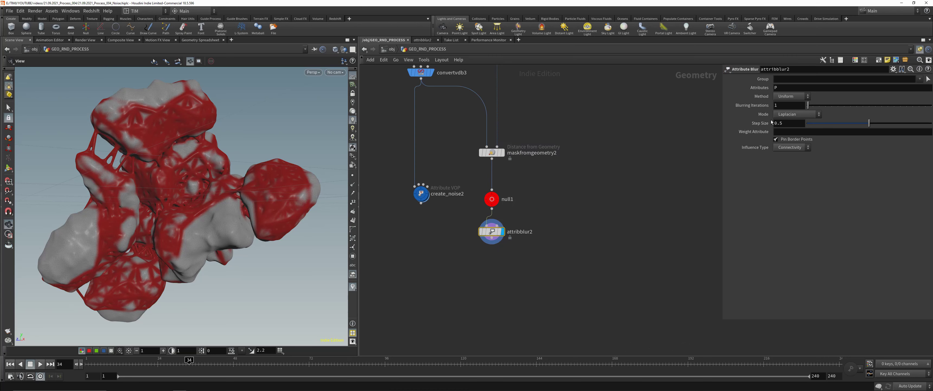
Make attribblur2 blur the mask attribute with 5 blurring iterations and inspect the surface closely
{"action": "left_click", "coordinate": [794, 87]}
{"action": "type", "text": "mask"}
{"action": "key", "text": "Return"}
{"action": "scroll", "coordinate": [205, 149], "scroll_direction": "up", "scroll_amount": 10}
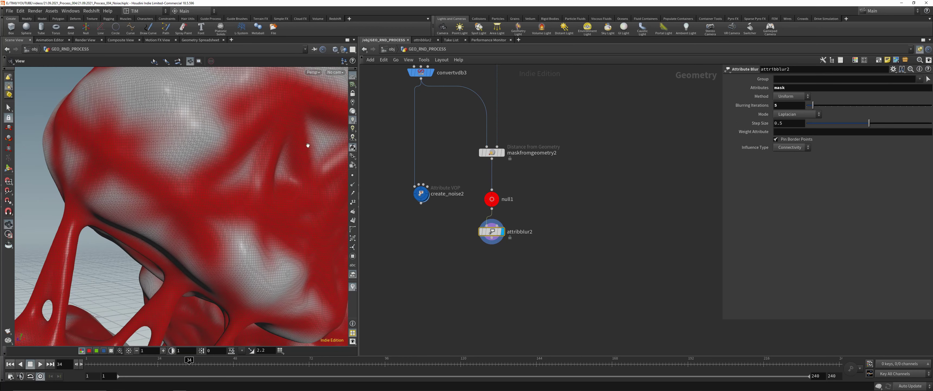
Switch attribblur2's influence type to Proximity, set the blurring iterations to 15, and check the softened mask
{"action": "left_click", "coordinate": [782, 147]}
{"action": "left_click", "coordinate": [786, 157]}
{"action": "right_click_drag", "start_coordinate": [135, 126], "coordinate": [269, 196]}
{"action": "middle_click_drag", "start_coordinate": [269, 197], "coordinate": [213, 179]}
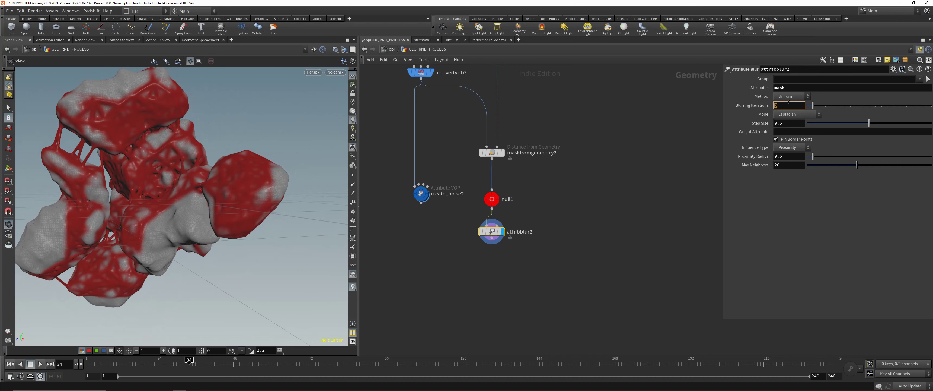
{"action": "middle_click_drag", "start_coordinate": [137, 174], "coordinate": [218, 172]}
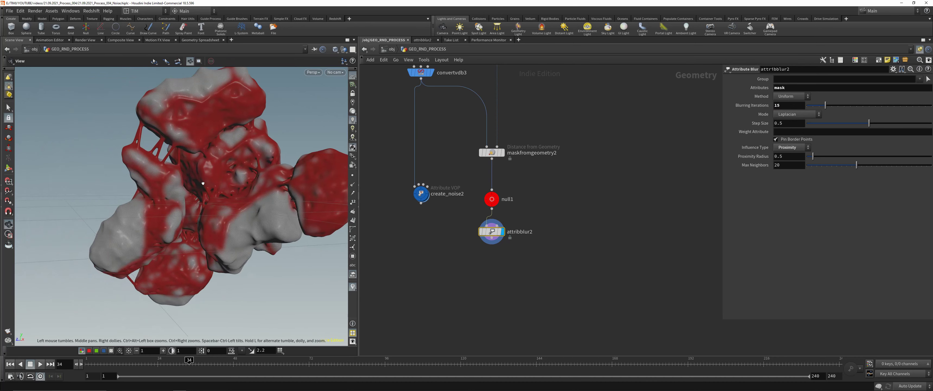
{"action": "left_click_drag", "start_coordinate": [217, 171], "coordinate": [189, 192]}
{"action": "middle_click", "coordinate": [492, 236]}
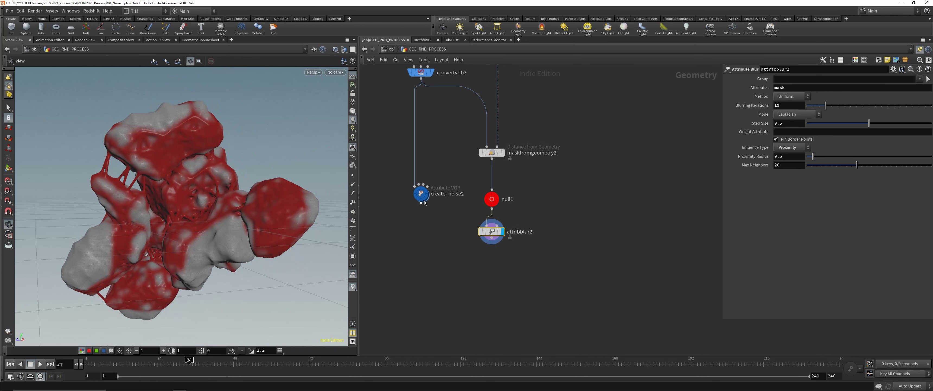
Wire create_noise2 below attribblur2, display its result, and compare the rock with the noise bypassed and active
{"action": "left_click_drag", "start_coordinate": [426, 202], "coordinate": [496, 271]}
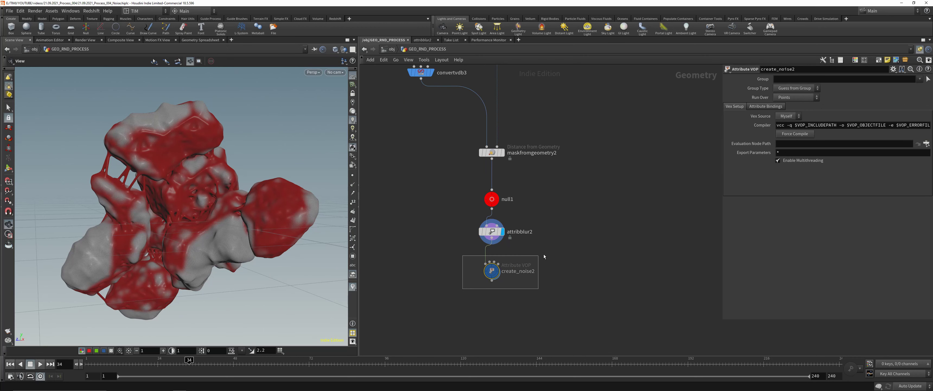
{"action": "key", "text": "b"}
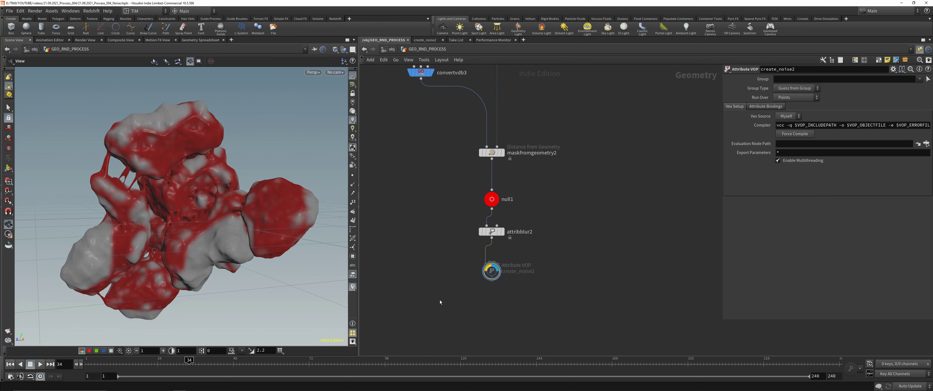
{"action": "key", "text": "b"}
{"action": "key", "text": "b"}
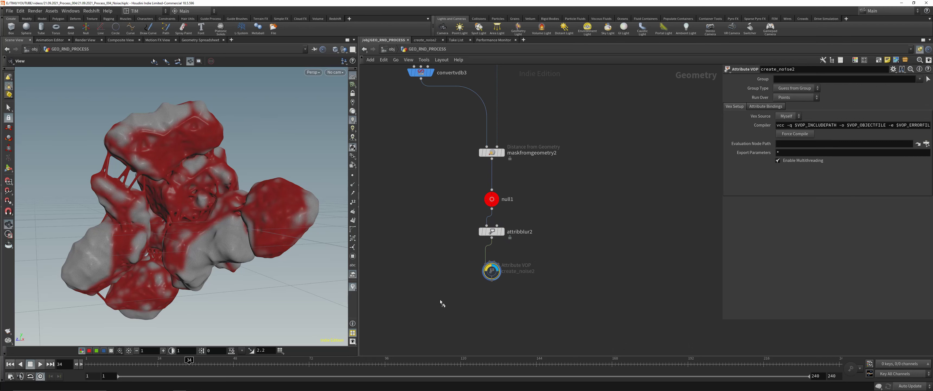
{"action": "key", "text": "b"}
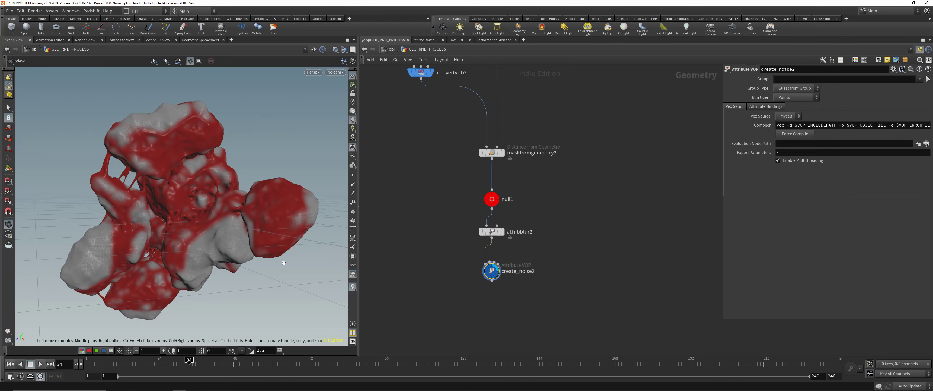
{"action": "left_click_drag", "start_coordinate": [180, 190], "coordinate": [149, 217]}
Add a displayed Null node below create_noise2 and rename it OUT_GEO_RS
{"action": "key", "text": "Tab"}
{"action": "type", "text": "nul"}
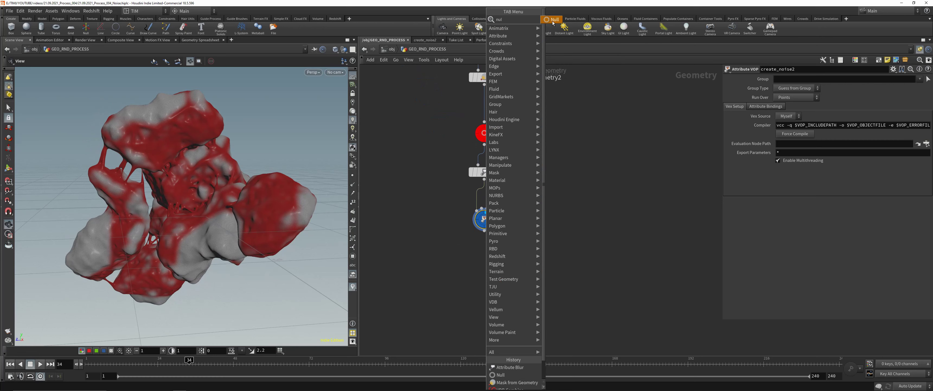
{"action": "key", "text": "Return"}
{"action": "left_click", "coordinate": [475, 262]}
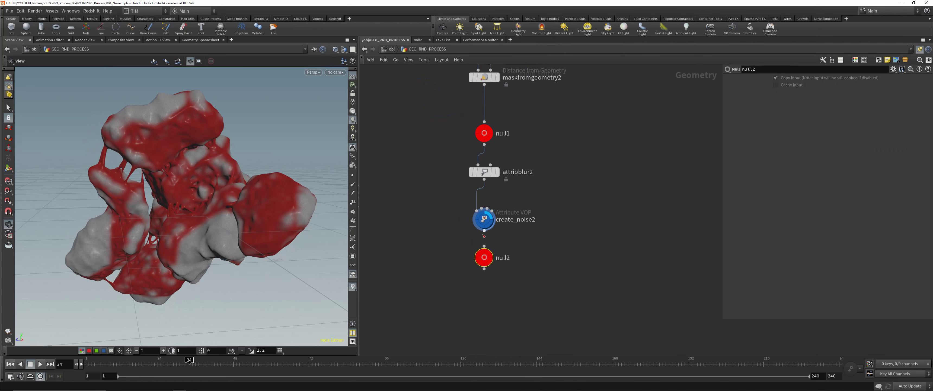
{"action": "left_click_drag", "start_coordinate": [483, 260], "coordinate": [483, 277]}
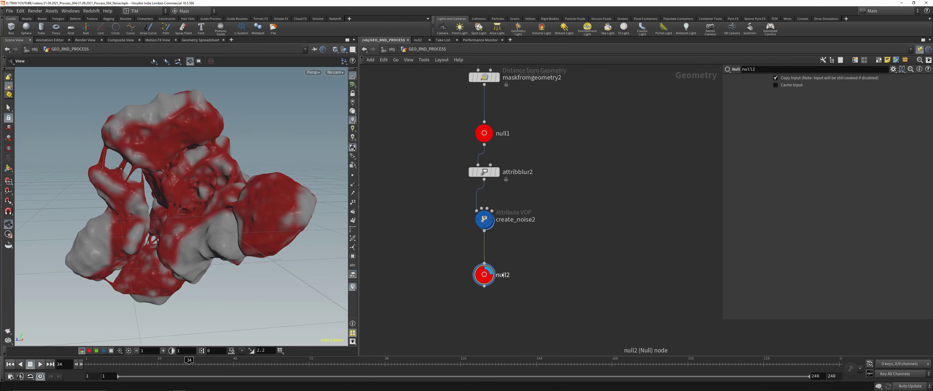
{"action": "double_click", "coordinate": [502, 274]}
{"action": "type", "text": "OU"}
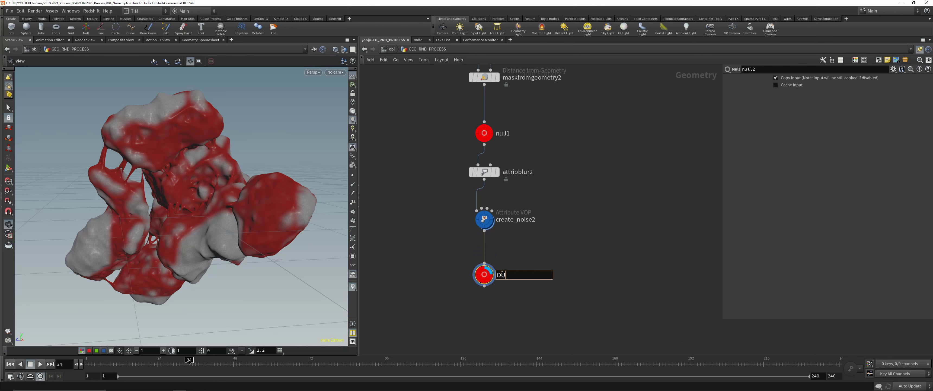
{"action": "type", "text": "T_GERO"}
{"action": "type", "text": "RS"}
{"action": "key", "text": "Return"}
Create a Material Network and a ROP Network at the object level
{"action": "key", "text": "u"}
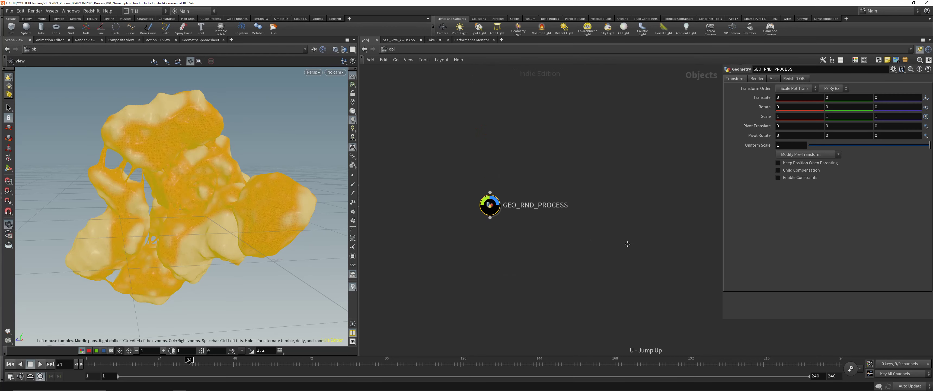
{"action": "key", "text": "Tab"}
{"action": "mouse_move", "coordinate": [565, 183]}
{"action": "left_click", "coordinate": [612, 184]}
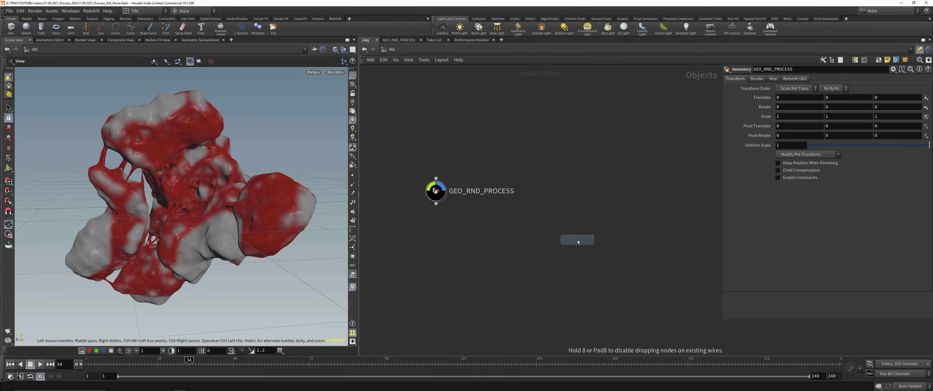
{"action": "left_click", "coordinate": [577, 240]}
{"action": "key", "text": "Tab"}
{"action": "type", "text": "rs"}
{"action": "key", "text": "Down"}
{"action": "key", "text": "Down"}
{"action": "key", "text": "Down"}
{"action": "key", "text": "Return"}
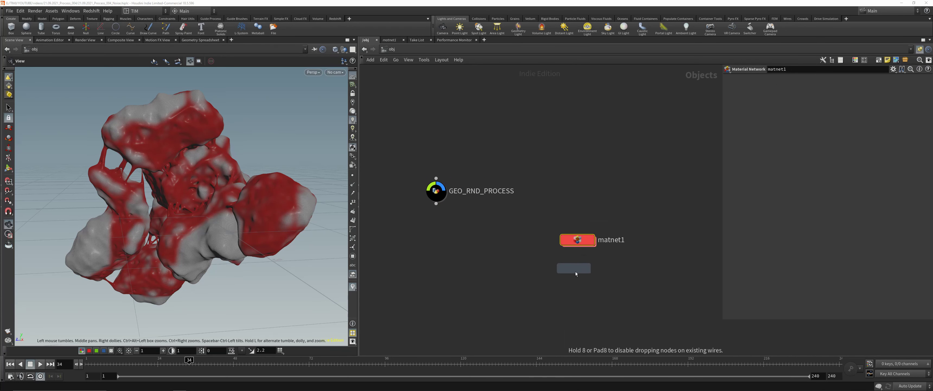
{"action": "left_click", "coordinate": [576, 274]}
Rename the material network RS_MAT and the ROP network RS_OUT
{"action": "double_click", "coordinate": [608, 240]}
{"action": "type", "text": "E_S"}
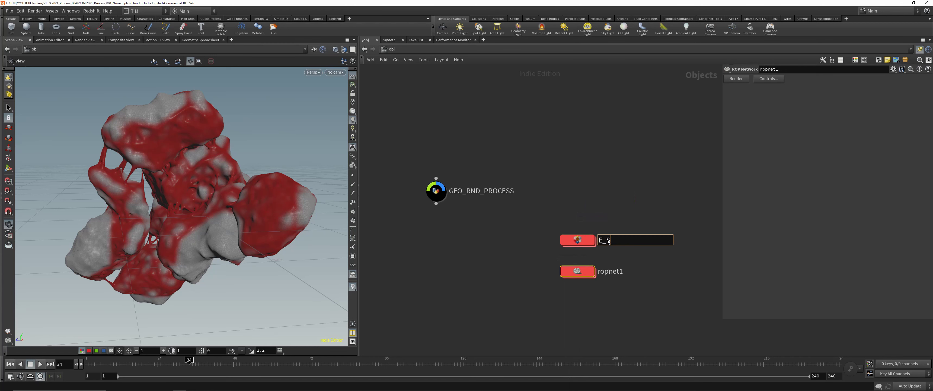
{"action": "type", "text": "MAT"}
{"action": "key", "text": "Return"}
{"action": "double_click", "coordinate": [608, 271]}
{"action": "type", "text": "rS_"}
{"action": "key", "text": "ctrl+a"}
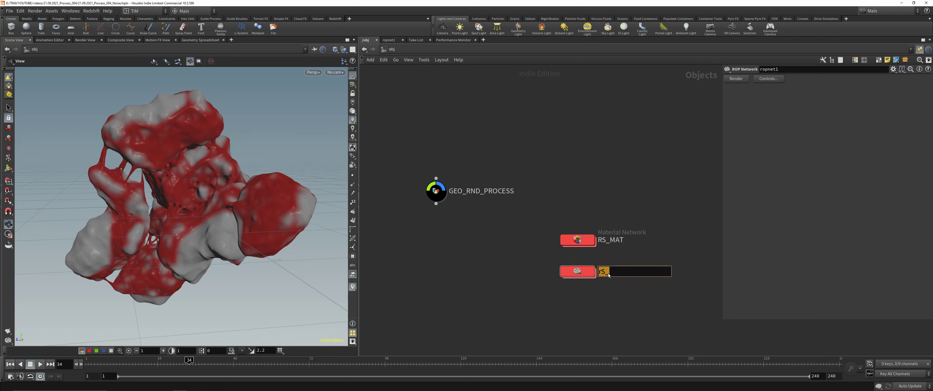
{"action": "type", "text": "RS_OUT"}
{"action": "key", "text": "Return"}
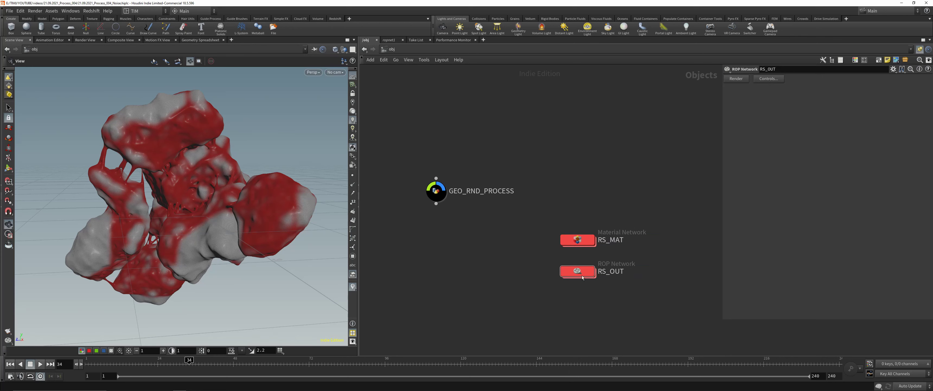
Add a Redshift ROP inside RS_OUT and rename it RS_OUT_001
{"action": "double_click", "coordinate": [577, 273]}
{"action": "key", "text": "Tab"}
{"action": "type", "text": "red"}
{"action": "key", "text": "Return"}
{"action": "left_click", "coordinate": [559, 222]}
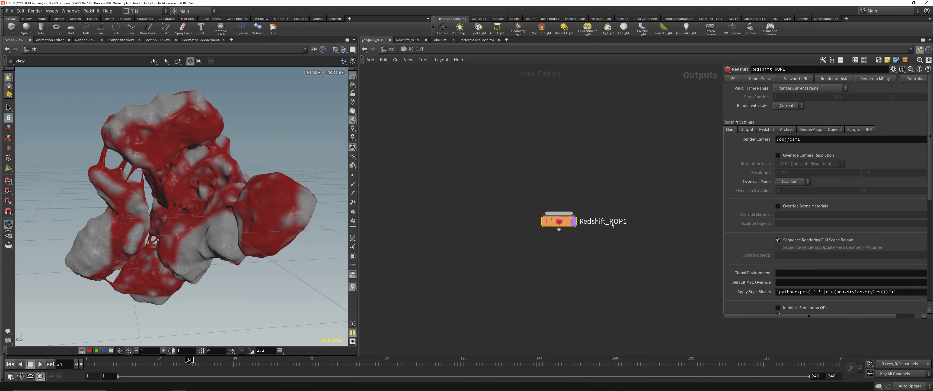
{"action": "double_click", "coordinate": [611, 221]}
{"action": "type", "text": "RS_OUT_001"}
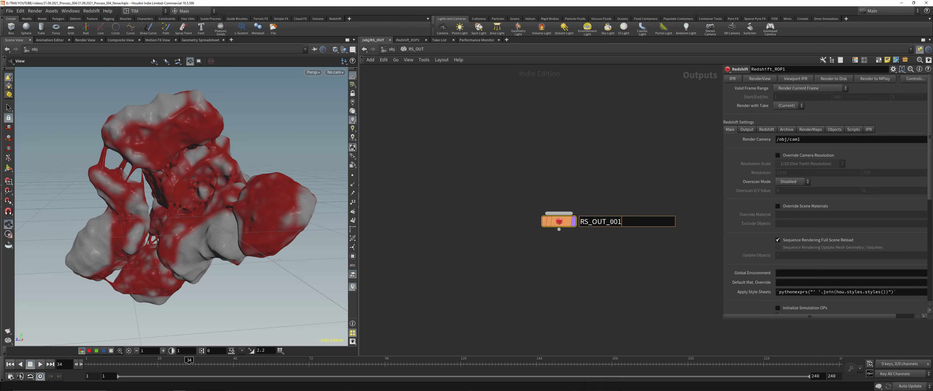
{"action": "key", "text": "Return"}
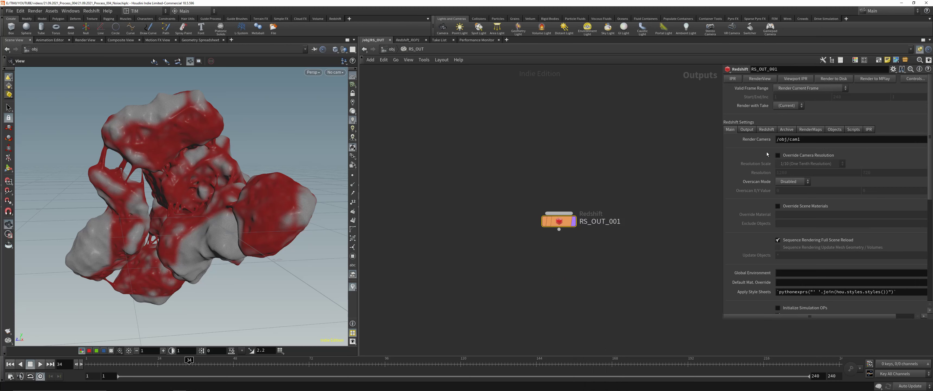
Set both the primary and secondary GI engines of RS_OUT_001 to Brute Force
{"action": "left_click", "coordinate": [747, 129]}
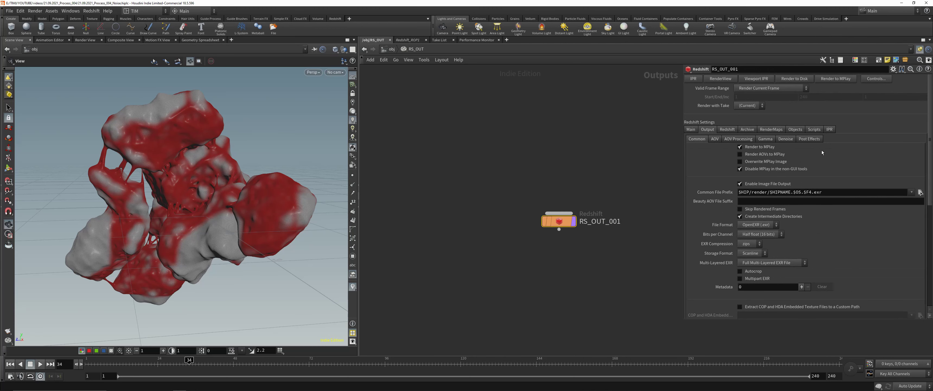
{"action": "left_click", "coordinate": [723, 129]}
{"action": "left_click", "coordinate": [782, 139]}
{"action": "left_click", "coordinate": [763, 165]}
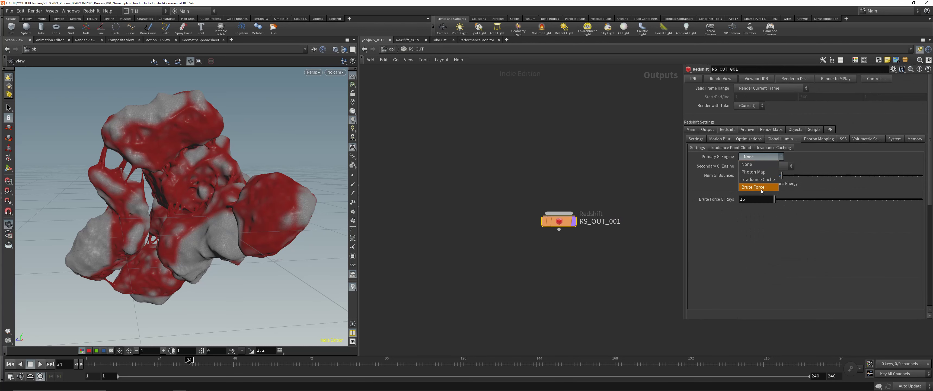
{"action": "left_click", "coordinate": [763, 169]}
{"action": "left_click", "coordinate": [763, 165]}
{"action": "left_click", "coordinate": [764, 198]}
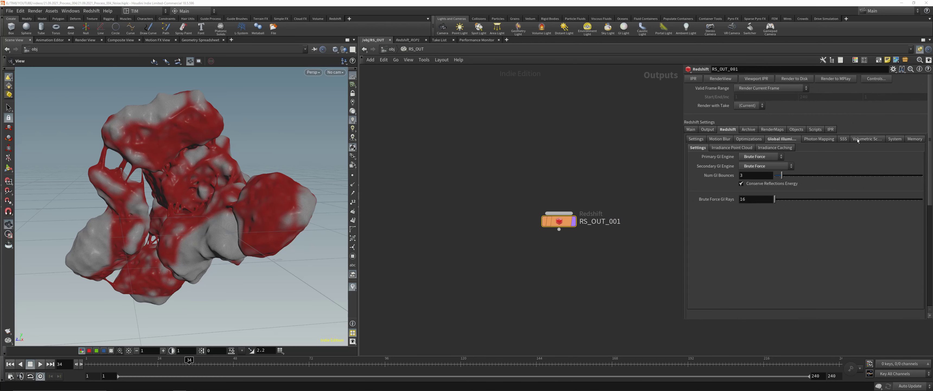
Enable OCIO file rules and input color transformation for RS_OUT_001, and set the OCIO rendering space to scene-linear DCI-P3 D65
{"action": "left_click", "coordinate": [858, 139]}
{"action": "left_click", "coordinate": [783, 140]}
{"action": "left_click", "coordinate": [818, 139]}
{"action": "left_click", "coordinate": [894, 140]}
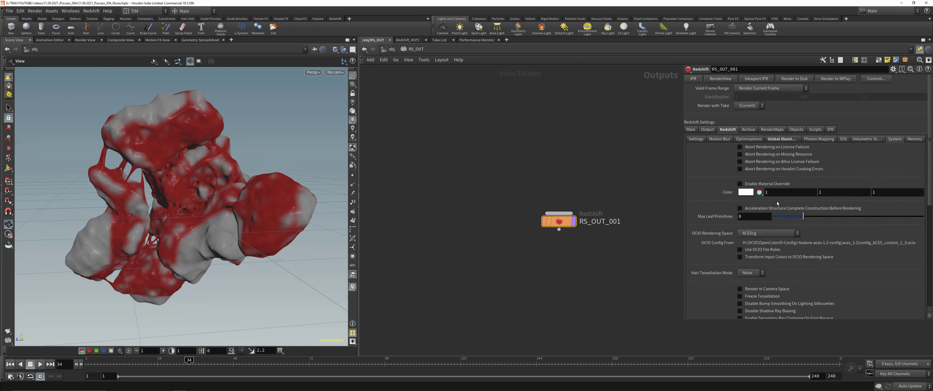
{"action": "left_click", "coordinate": [759, 250]}
{"action": "left_click", "coordinate": [762, 257]}
{"action": "left_click", "coordinate": [765, 233]}
{"action": "left_click", "coordinate": [769, 264]}
{"action": "scroll", "coordinate": [821, 274], "scroll_direction": "down", "scroll_amount": 1}
{"action": "scroll", "coordinate": [821, 274], "scroll_direction": "down", "scroll_amount": 1}
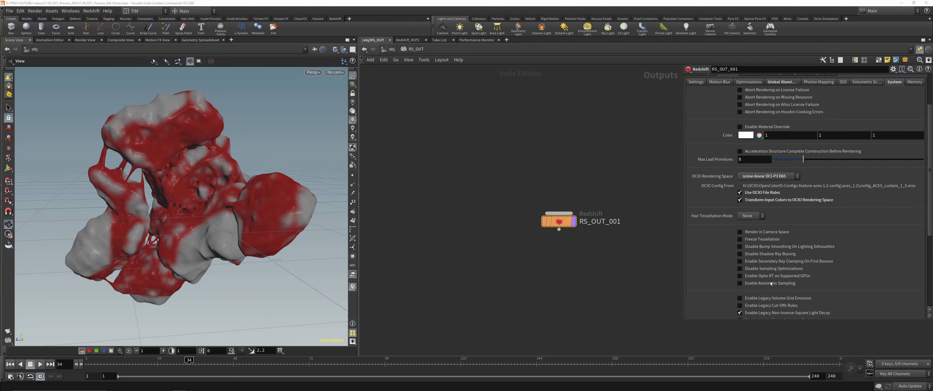
{"action": "left_click", "coordinate": [694, 111]}
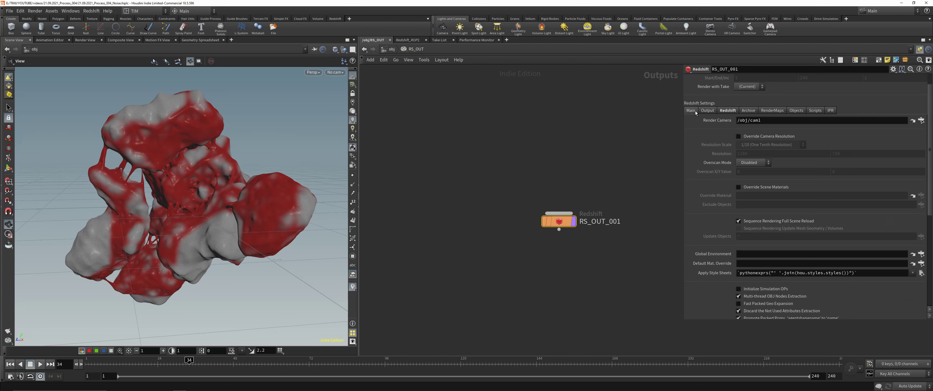
{"action": "left_click", "coordinate": [646, 151]}
Add an RS Material Builder inside RS_MAT and rename it RS_MAT_TEST
{"action": "left_click", "coordinate": [392, 49]}
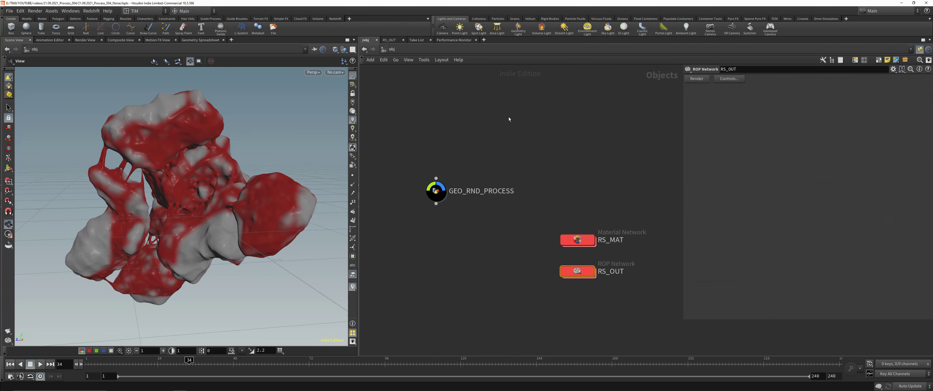
{"action": "double_click", "coordinate": [579, 238]}
{"action": "key", "text": "Tab"}
{"action": "type", "text": "r"}
{"action": "mouse_move", "coordinate": [536, 188]}
{"action": "left_click", "coordinate": [674, 69]}
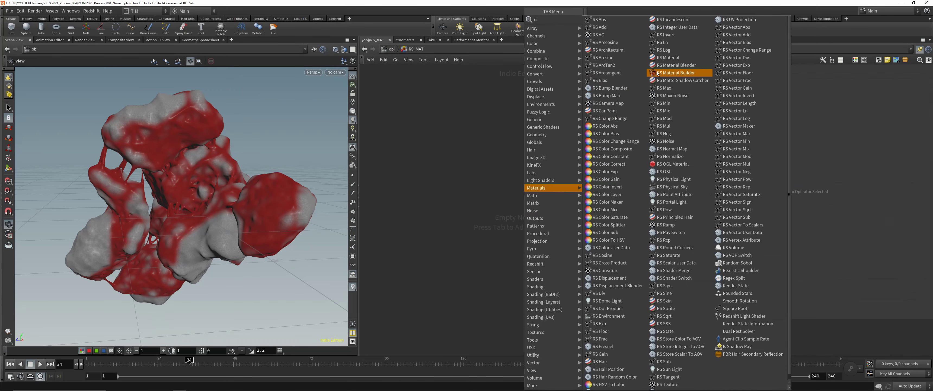
{"action": "left_click", "coordinate": [534, 189]}
{"action": "double_click", "coordinate": [509, 180]}
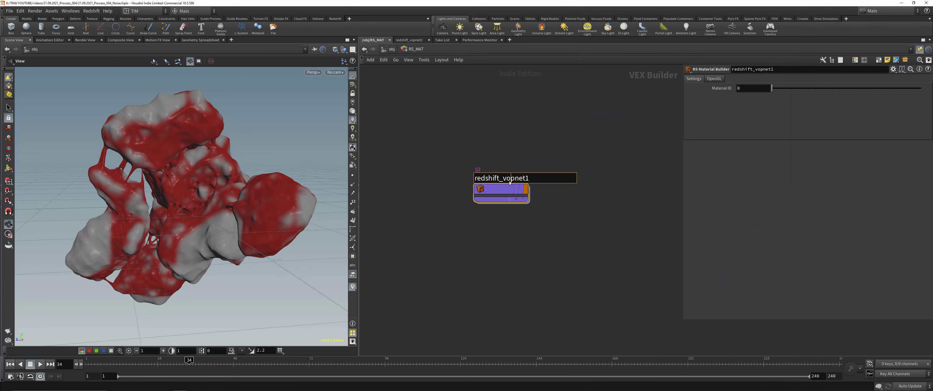
{"action": "type", "text": "RS_MAT_TEST"}
{"action": "key", "text": "Return"}
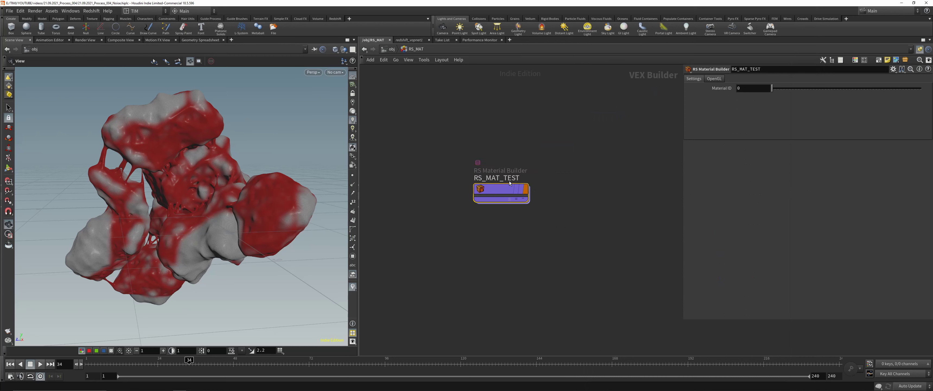
Examine the full node network inside GEO_RND_PROCESS and return to the object level
{"action": "key", "text": "u"}
{"action": "scroll", "coordinate": [465, 203], "scroll_direction": "down", "scroll_amount": 1}
{"action": "scroll", "coordinate": [465, 203], "scroll_direction": "down", "scroll_amount": 1}
{"action": "middle_click_drag", "start_coordinate": [465, 203], "coordinate": [459, 197]}
{"action": "scroll", "coordinate": [460, 196], "scroll_direction": "up", "scroll_amount": 2}
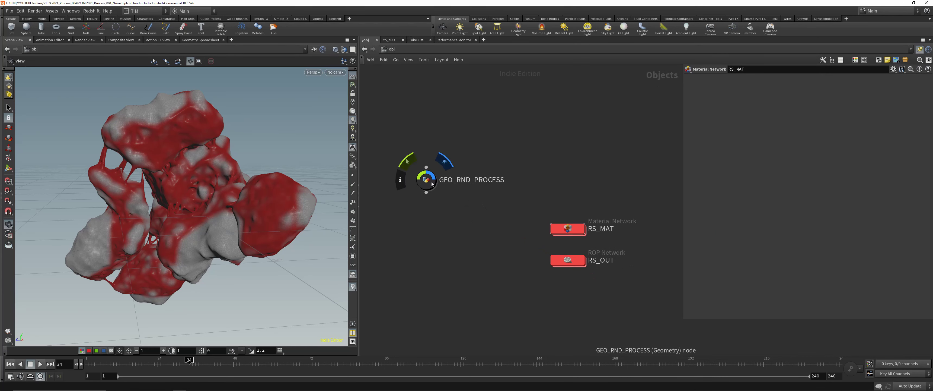
{"action": "double_click", "coordinate": [428, 181]}
{"action": "left_click", "coordinate": [489, 274]}
{"action": "key", "text": "h"}
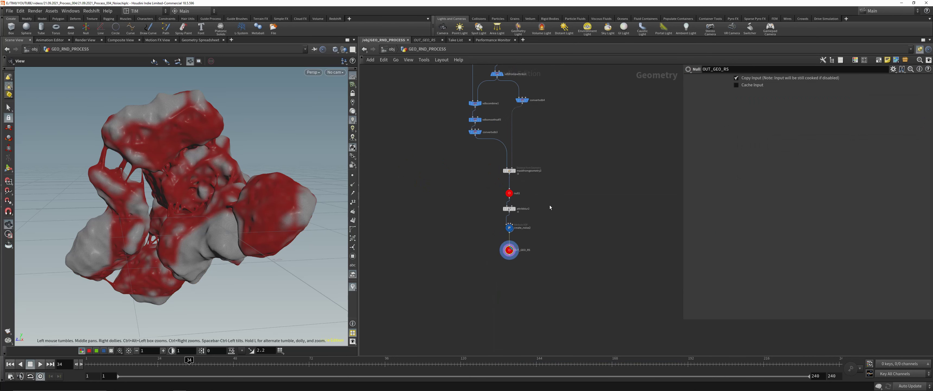
{"action": "left_click_drag", "start_coordinate": [163, 149], "coordinate": [170, 138]}
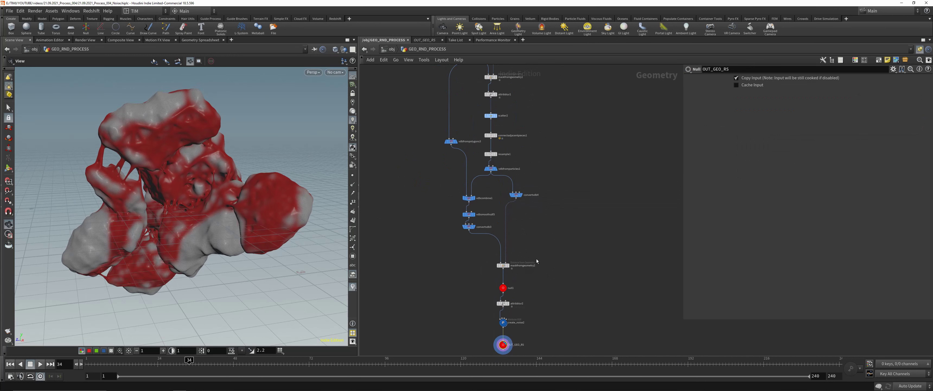
{"action": "scroll", "coordinate": [537, 259], "scroll_direction": "down", "scroll_amount": 3}
{"action": "scroll", "coordinate": [544, 295], "scroll_direction": "down", "scroll_amount": 2}
{"action": "middle_click_drag", "start_coordinate": [541, 242], "coordinate": [536, 266]}
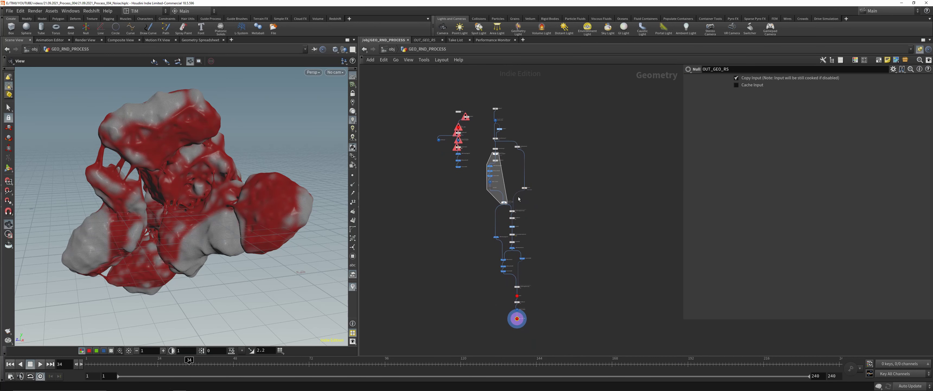
{"action": "left_click", "coordinate": [391, 50]}
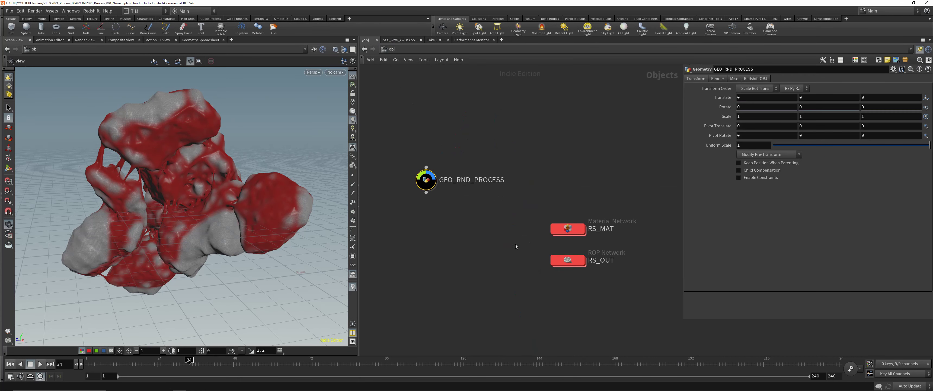
Add a Material node inside GEO_RND_PROCESS and wire it below OUT_GEO_RS
{"action": "double_click", "coordinate": [425, 180]}
{"action": "scroll", "coordinate": [425, 180], "scroll_direction": "up", "scroll_amount": 3}
{"action": "middle_click_drag", "start_coordinate": [519, 328], "coordinate": [414, 142]}
{"action": "scroll", "coordinate": [414, 141], "scroll_direction": "up", "scroll_amount": 4}
{"action": "middle_click_drag", "start_coordinate": [584, 311], "coordinate": [408, 111]}
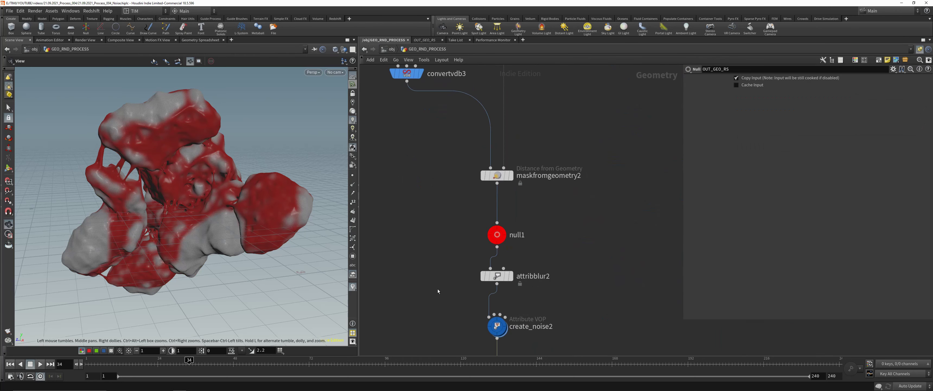
{"action": "middle_click_drag", "start_coordinate": [444, 319], "coordinate": [415, 87]}
{"action": "key", "text": "Tab"}
{"action": "type", "text": "mate"}
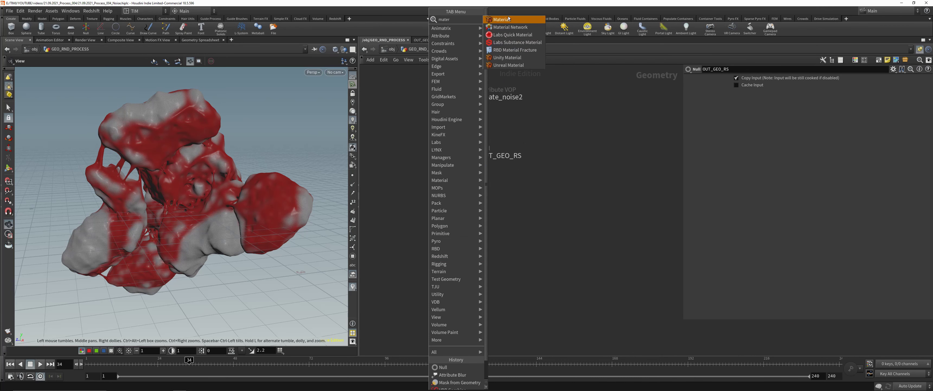
{"action": "key", "text": "Return"}
{"action": "left_click", "coordinate": [466, 210]}
{"action": "left_click_drag", "start_coordinate": [470, 176], "coordinate": [463, 192]}
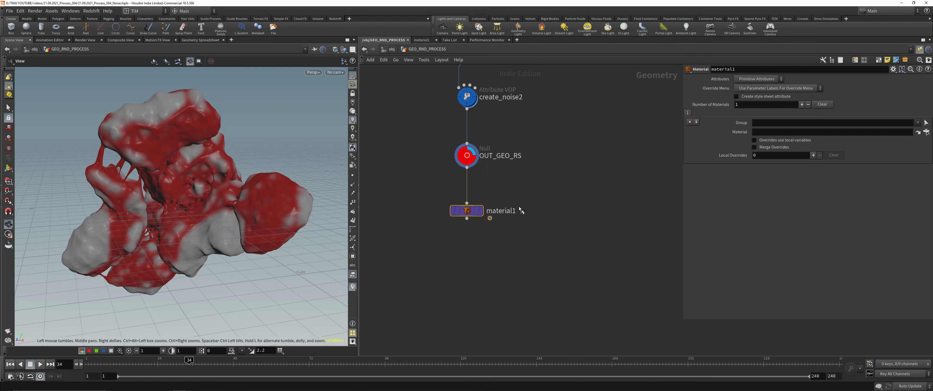
Rename the Material node below OUT_GEO_RS as RS_MAT
{"action": "double_click", "coordinate": [504, 210]}
{"action": "double_click", "coordinate": [504, 211]}
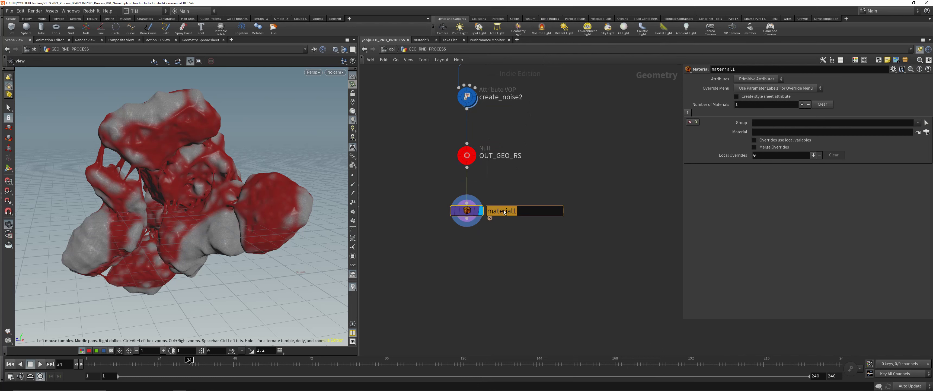
{"action": "type", "text": "RS_MAT"}
{"action": "key", "text": "Return"}
Assign the RS_MAT_TEST material from the RS_MAT network to the RS_MAT node using the tree viewer
{"action": "key", "text": "shift+w"}
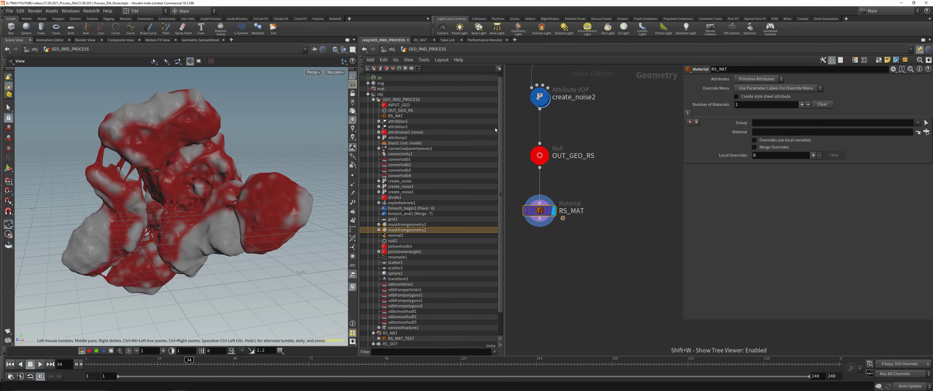
{"action": "scroll", "coordinate": [431, 241], "scroll_direction": "up", "scroll_amount": 1}
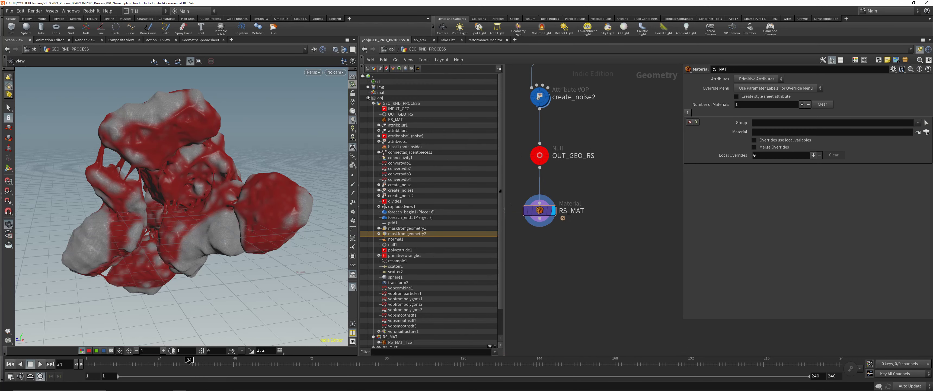
{"action": "left_click", "coordinate": [374, 103]}
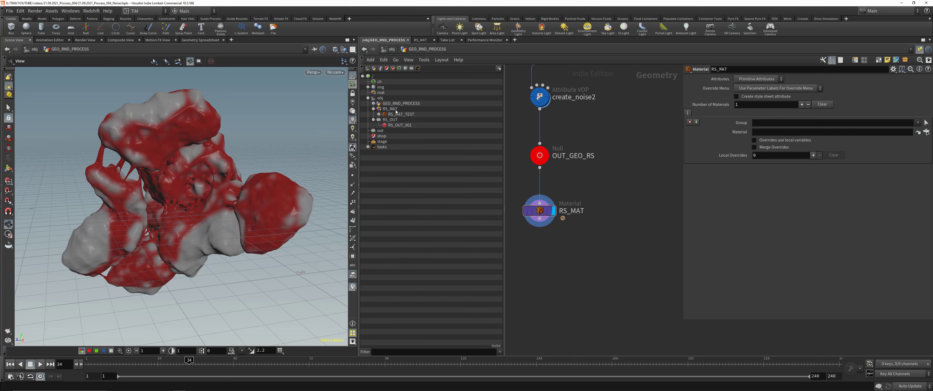
{"action": "left_click_drag", "start_coordinate": [399, 115], "coordinate": [778, 134]}
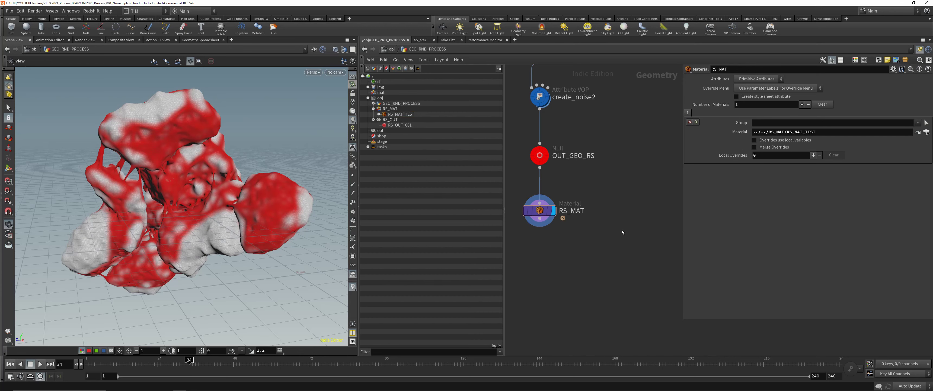
{"action": "key", "text": "shift+w"}
Add an RSLightDome at the object level and rename it RS_DOME_01
{"action": "key", "text": "u"}
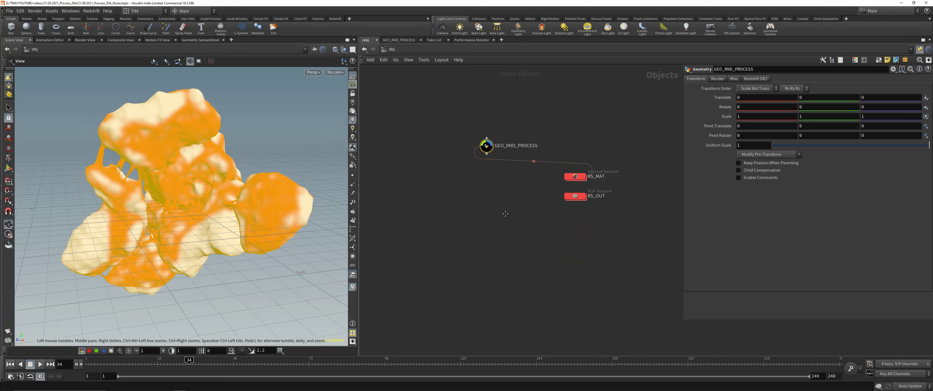
{"action": "key", "text": "Tab"}
{"action": "type", "text": "rs"}
{"action": "left_click", "coordinate": [564, 175]}
{"action": "left_click", "coordinate": [507, 242]}
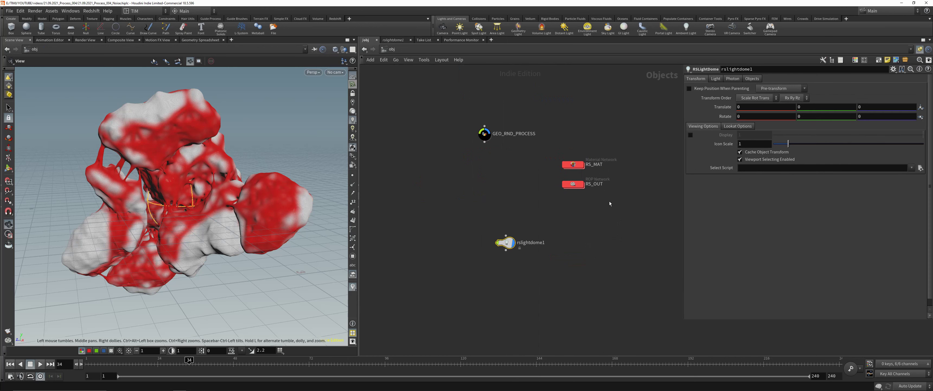
{"action": "double_click", "coordinate": [527, 242]}
{"action": "type", "text": "RS_DOME_"}
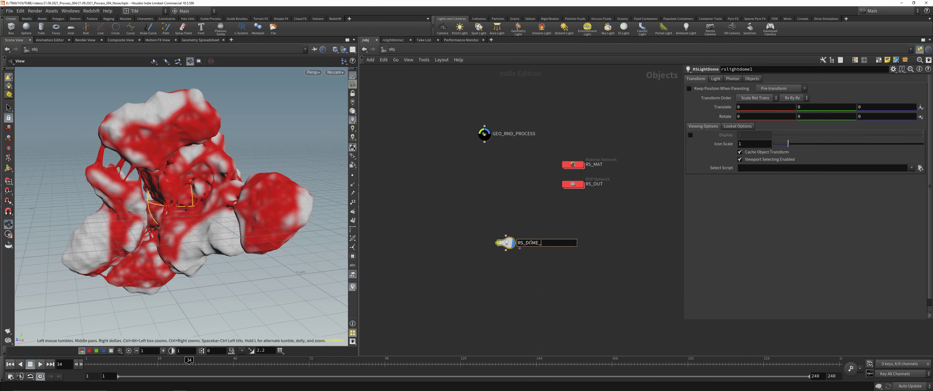
{"action": "type", "text": "011"}
{"action": "key", "text": "BackSpace"}
{"action": "key", "text": "Return"}
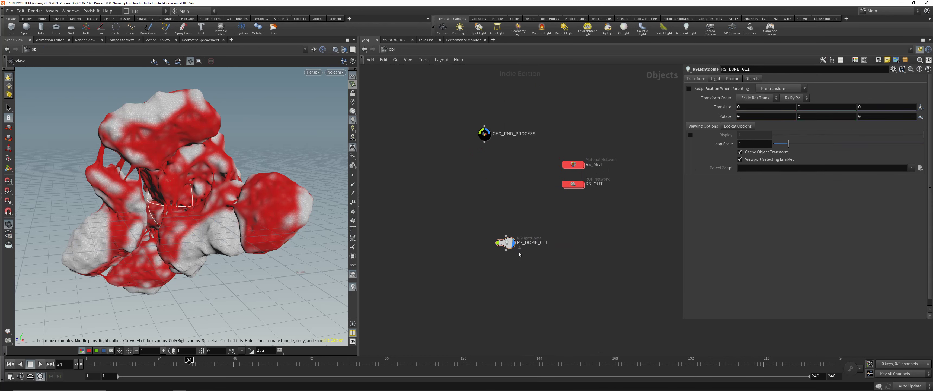
Color the RS_DOME_01 node yellow-orange with the network color palette
{"action": "key", "text": "c"}
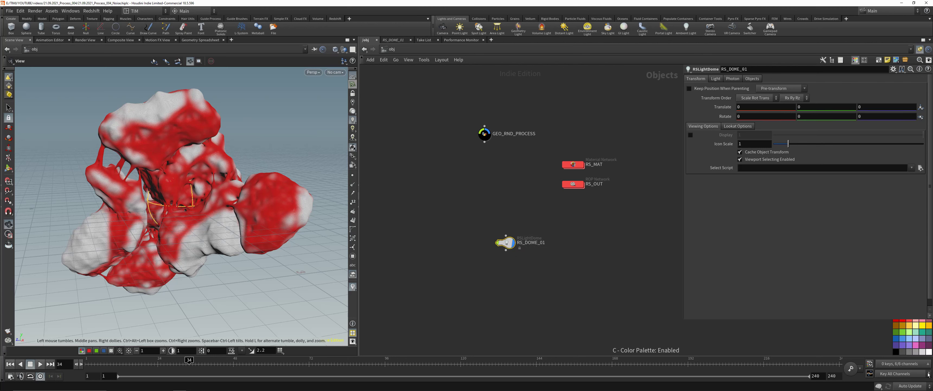
{"action": "left_click", "coordinate": [924, 327]}
{"action": "left_click_drag", "start_coordinate": [691, 321], "coordinate": [691, 269]}
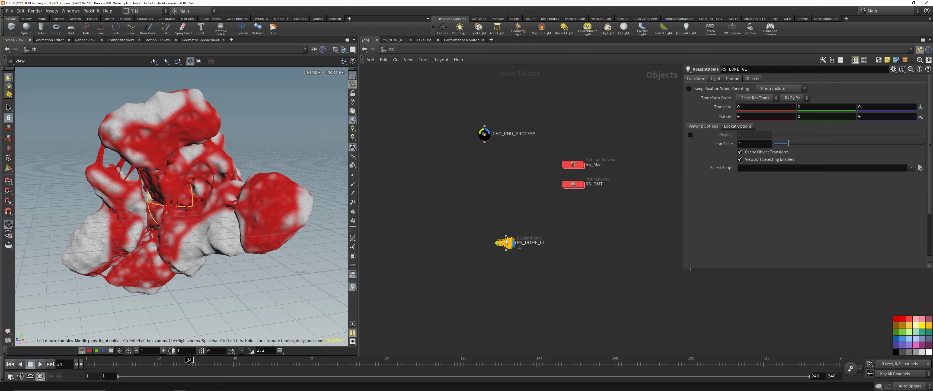
{"action": "key", "text": "c"}
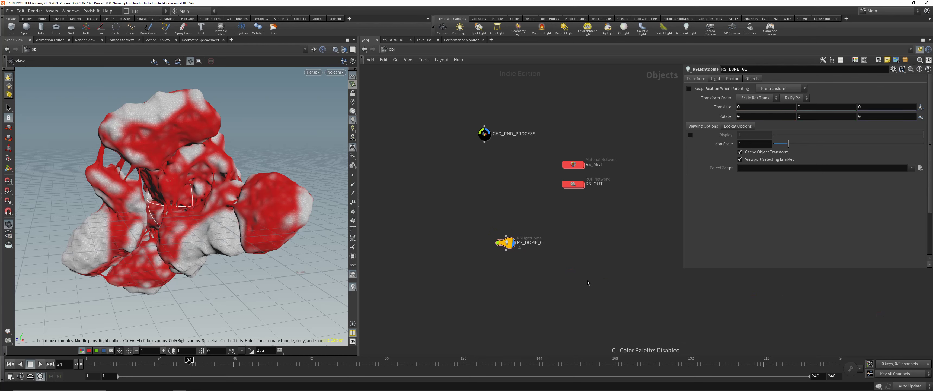
{"action": "key", "text": "Tab"}
{"action": "type", "text": "rs"}
{"action": "mouse_move", "coordinate": [619, 267]}
{"action": "left_click", "coordinate": [655, 159]}
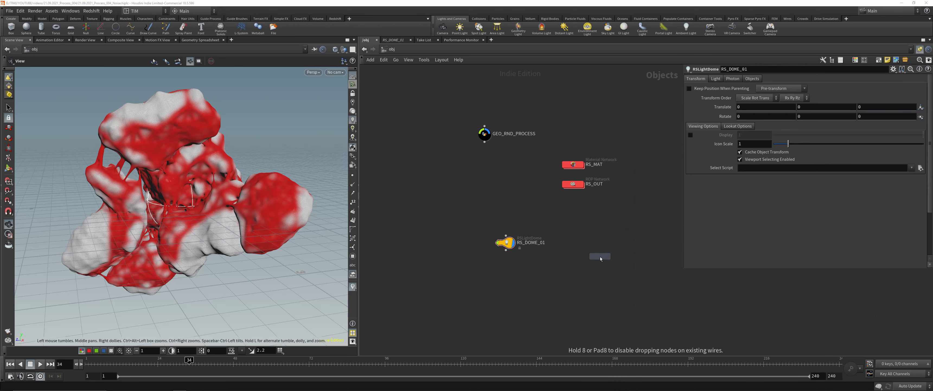
{"action": "key", "text": "Tab"}
{"action": "key", "text": "Escape"}
{"action": "key", "text": "d"}
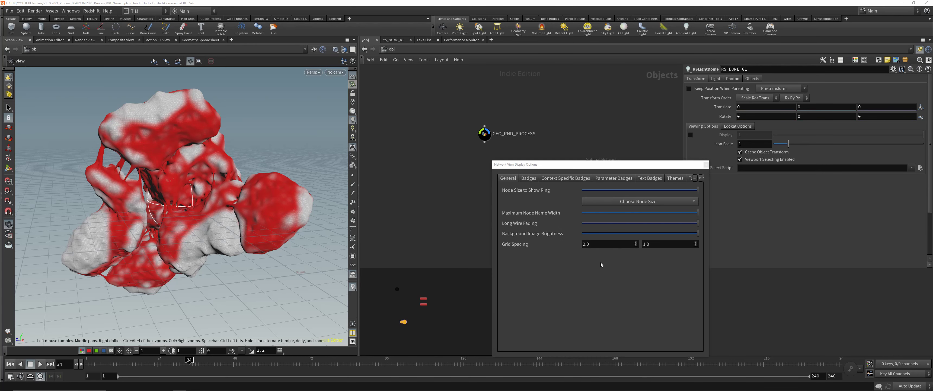
{"action": "key", "text": "d"}
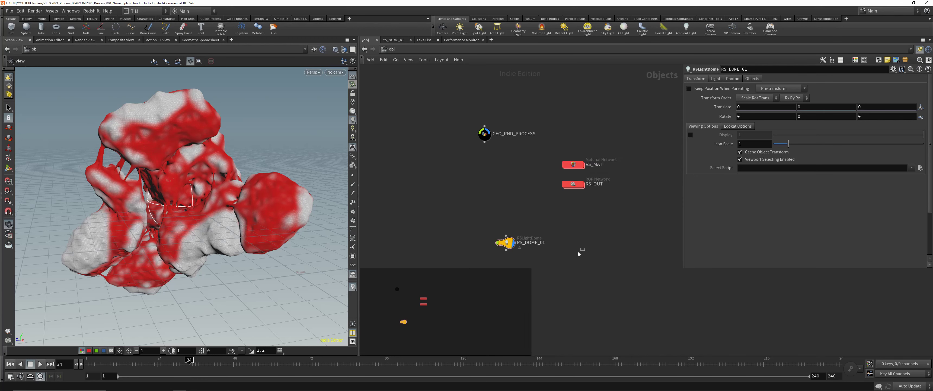
{"action": "key", "text": "Tab"}
{"action": "type", "text": "rs"}
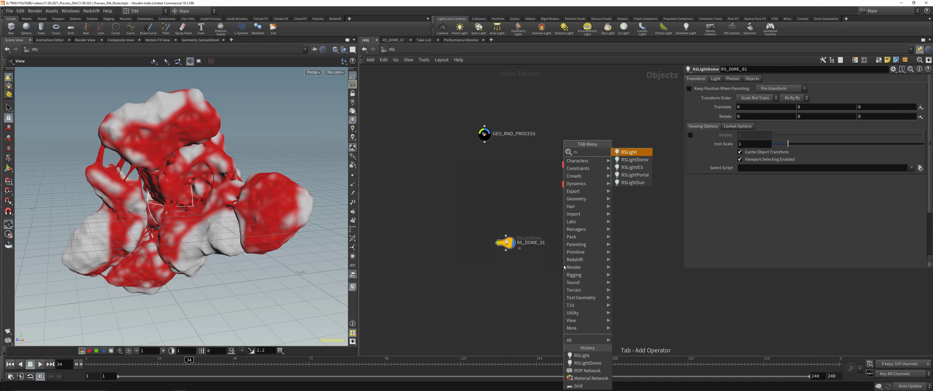
{"action": "left_click", "coordinate": [634, 159]}
{"action": "left_click", "coordinate": [587, 250]}
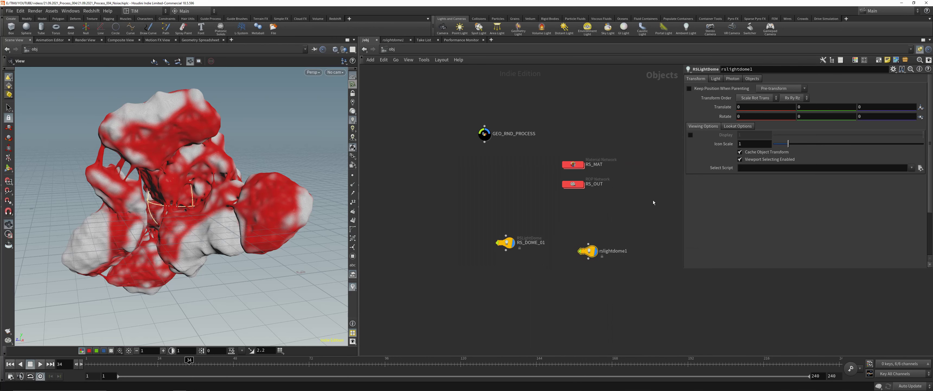
{"action": "key", "text": "Delete"}
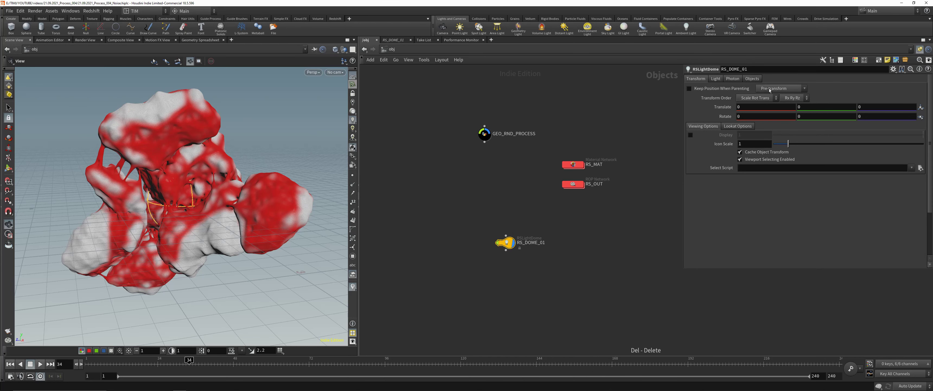
Load GSG_PRO_STUDIOS_METAL_001_sm.exr from the HDRI_EP_PROSTUDIOSMETAL HDRIs folder as the dome map of RS_DOME_01, listing sequence files individually
{"action": "left_click", "coordinate": [716, 78]}
{"action": "left_click", "coordinate": [918, 137]}
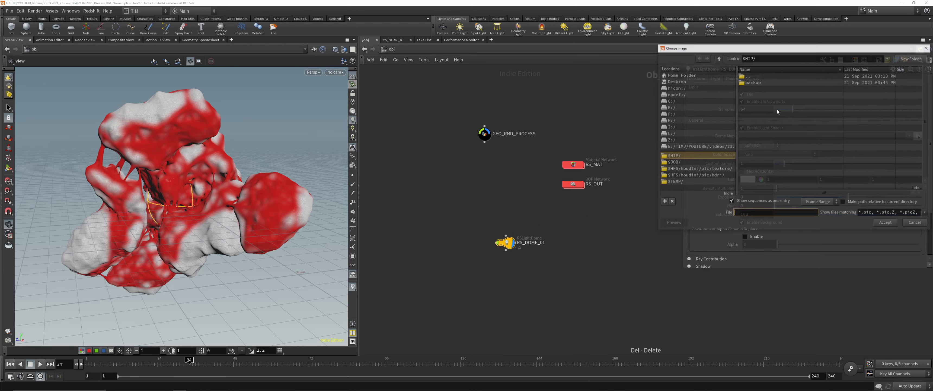
{"action": "left_click", "coordinate": [670, 108]}
{"action": "double_click", "coordinate": [750, 76]}
{"action": "double_click", "coordinate": [755, 82]}
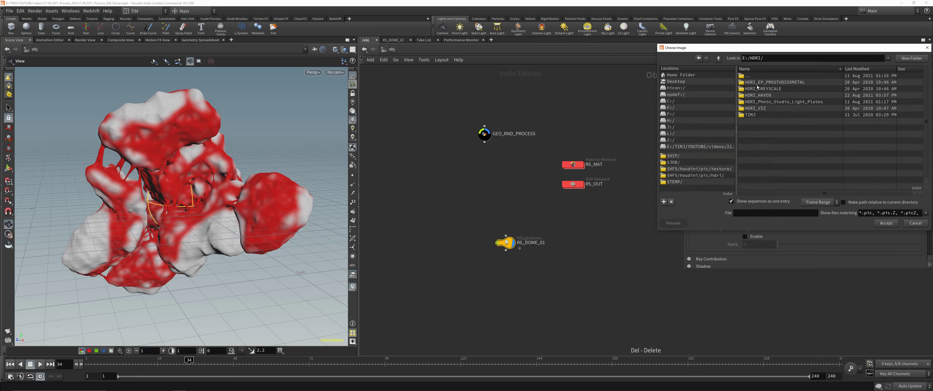
{"action": "double_click", "coordinate": [755, 82]}
{"action": "double_click", "coordinate": [754, 85]}
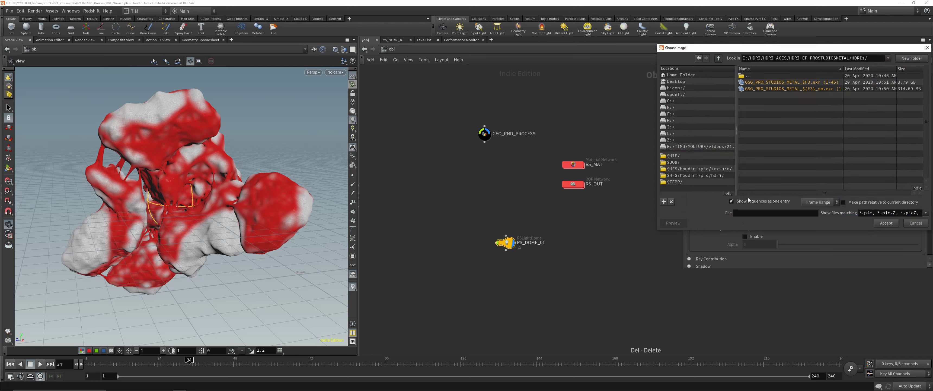
{"action": "left_click", "coordinate": [731, 201]}
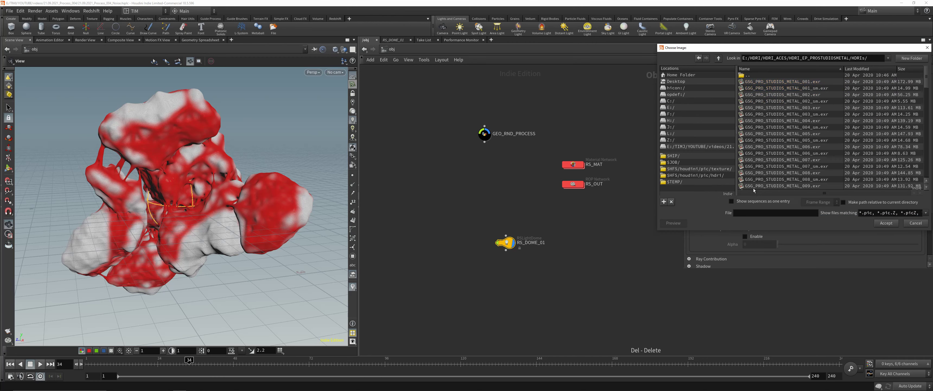
{"action": "double_click", "coordinate": [801, 88]}
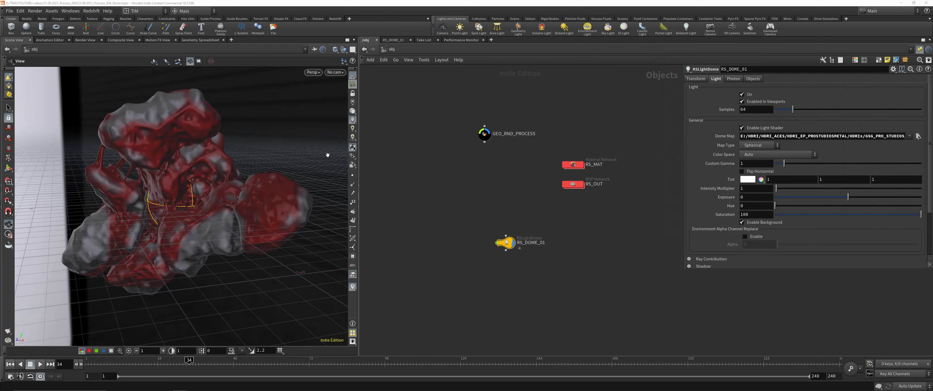
Create a camera from the current view, lock it to the viewport and rename it CAMERA_01
{"action": "left_click", "coordinate": [335, 73]}
{"action": "left_click", "coordinate": [342, 97]}
{"action": "left_click", "coordinate": [353, 94]}
{"action": "left_click_drag", "start_coordinate": [506, 242], "coordinate": [468, 274]}
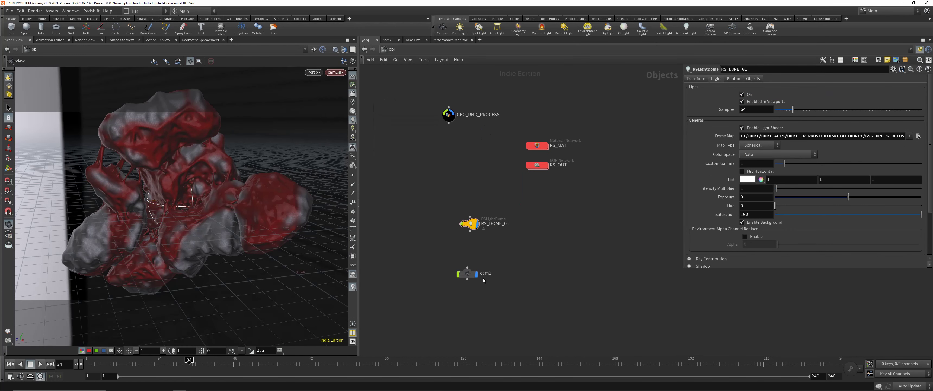
{"action": "double_click", "coordinate": [484, 273]}
{"action": "type", "text": "GA"}
{"action": "key", "text": "Return"}
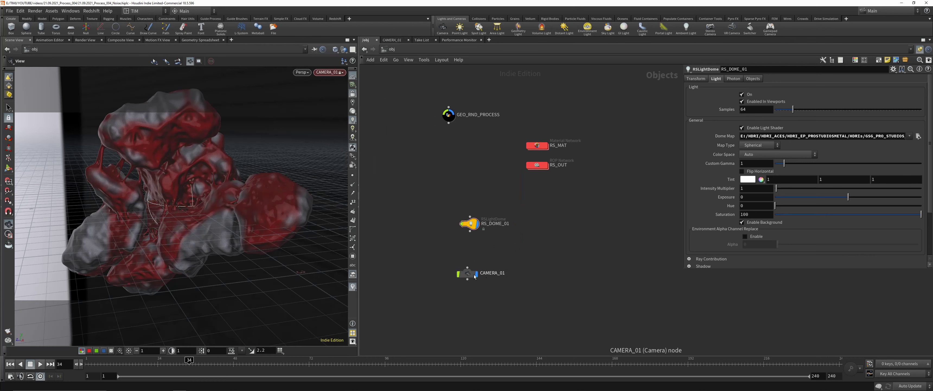
Arrange the CAMERA_01 and RS_DOME_01 nodes side by side below the other object nodes
{"action": "left_click_drag", "start_coordinate": [467, 274], "coordinate": [564, 258]}
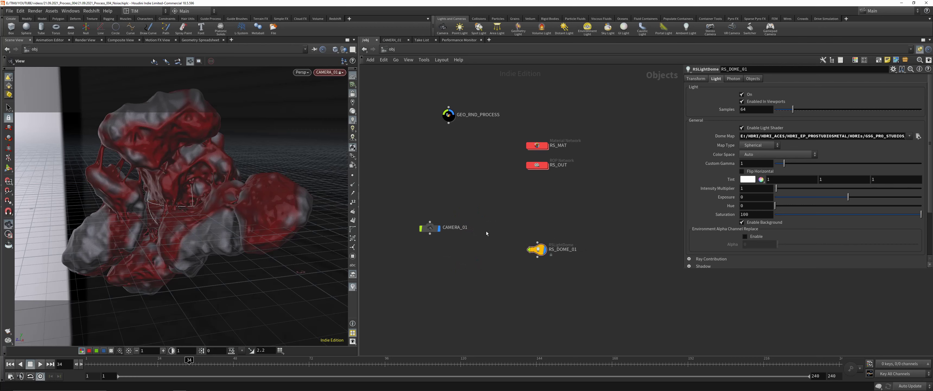
{"action": "left_click_drag", "start_coordinate": [431, 231], "coordinate": [419, 249]}
{"action": "double_click", "coordinate": [537, 165]}
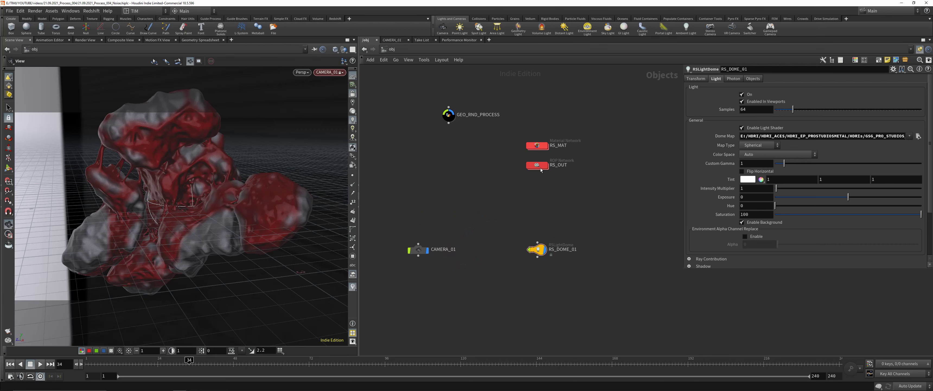
{"action": "left_click", "coordinate": [392, 50]}
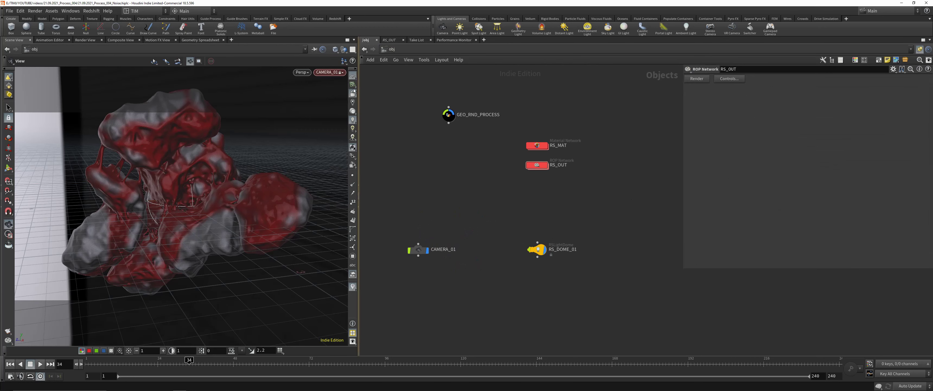
Reframe the whole rock with more space around it through CAMERA_01 and save the scene
{"action": "mouse_move", "coordinate": [205, 205]}
{"action": "left_mouse_down"}
{"action": "mouse_move", "coordinate": [135, 210]}
{"action": "mouse_move", "coordinate": [214, 216]}
{"action": "mouse_move", "coordinate": [206, 201]}
{"action": "mouse_move", "coordinate": [210, 210]}
{"action": "left_mouse_up"}
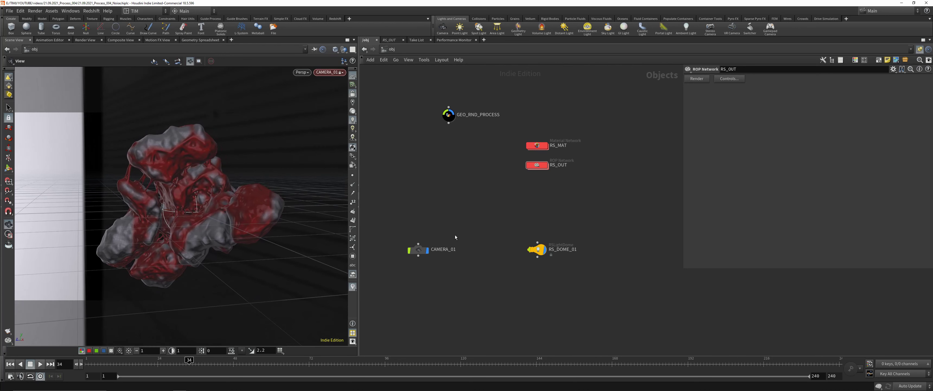
{"action": "middle_click_drag", "start_coordinate": [446, 204], "coordinate": [452, 243]}
{"action": "key", "text": "ctrl+s"}
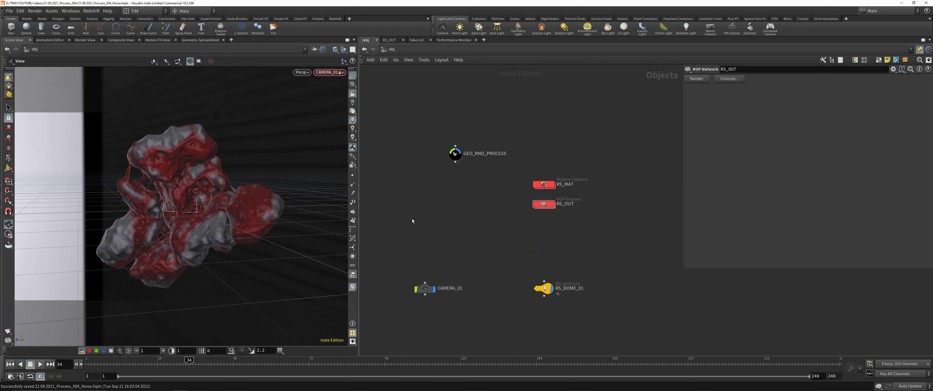
Start a render in the Redshift Render View and set its camera to /obj/CAMERA_01
{"action": "left_click", "coordinate": [334, 18]}
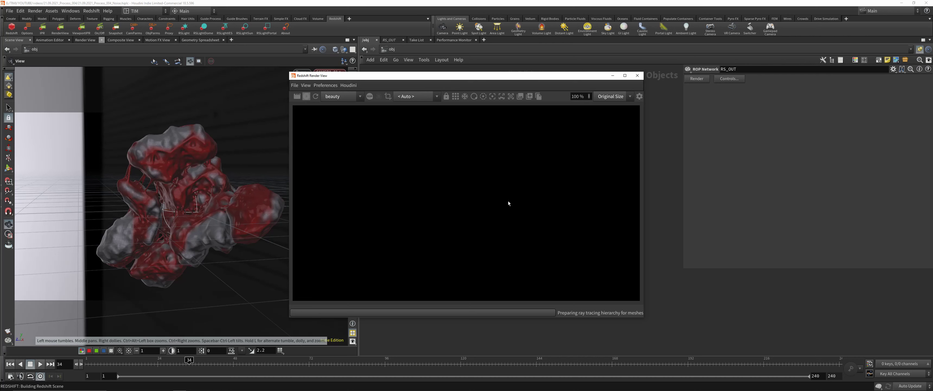
{"action": "left_click_drag", "start_coordinate": [330, 77], "coordinate": [260, 73]}
{"action": "scroll", "coordinate": [427, 196], "scroll_direction": "down", "scroll_amount": 1}
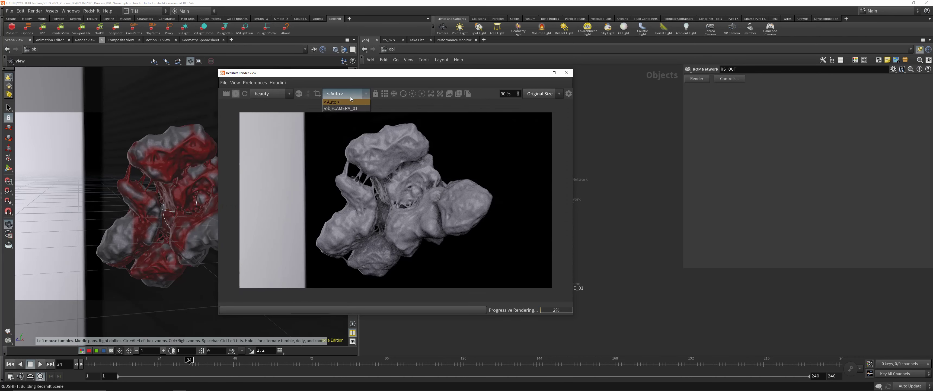
Set the render view's color management to the Display-P3 display and the ACES 1.0 SDR-video - Display-P3 view
{"action": "left_click", "coordinate": [568, 93]}
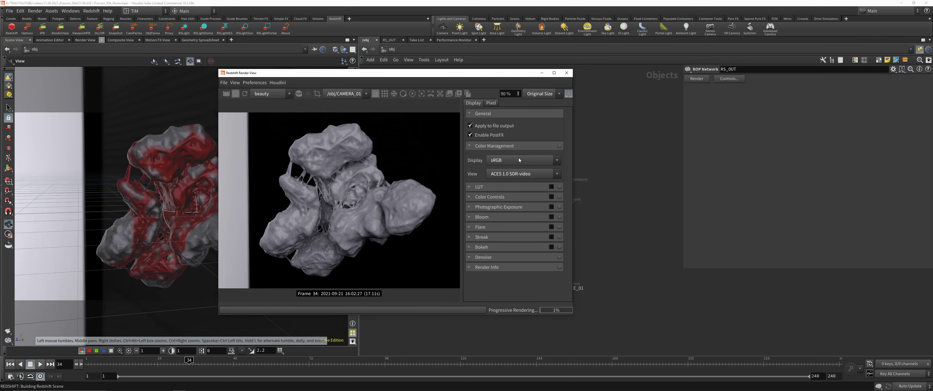
{"action": "left_click", "coordinate": [518, 158]}
{"action": "left_click", "coordinate": [516, 182]}
{"action": "left_click", "coordinate": [522, 173]}
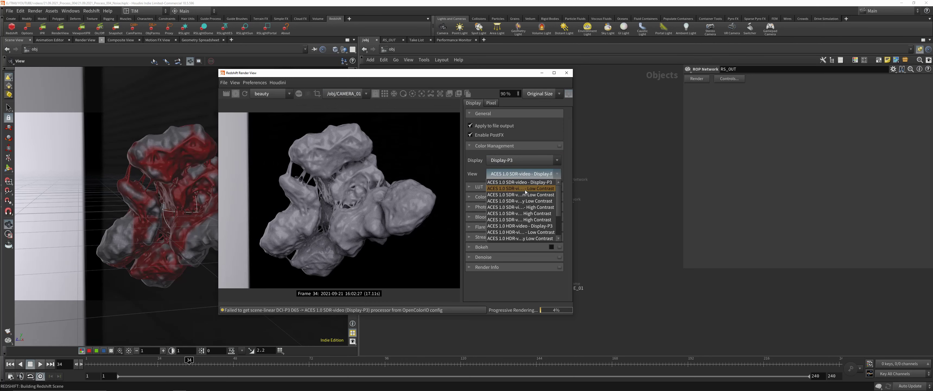
{"action": "left_click", "coordinate": [522, 182]}
{"action": "scroll", "coordinate": [241, 117], "scroll_direction": "down", "scroll_amount": 2}
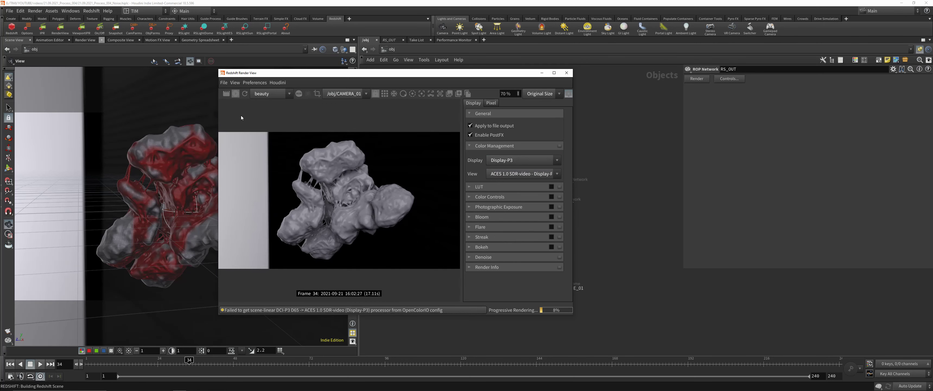
Enlarge the Redshift Render View, zoom the render to 80% and place the window beside the viewport
{"action": "left_click", "coordinate": [235, 83]}
{"action": "left_click", "coordinate": [250, 203]}
{"action": "left_click_drag", "start_coordinate": [218, 69], "coordinate": [161, 48]}
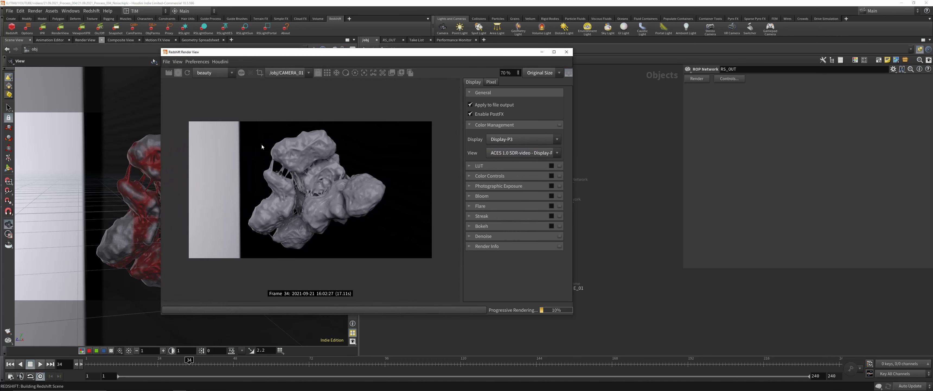
{"action": "scroll", "coordinate": [312, 185], "scroll_direction": "up", "scroll_amount": 1}
{"action": "left_click_drag", "start_coordinate": [556, 52], "coordinate": [454, 51]}
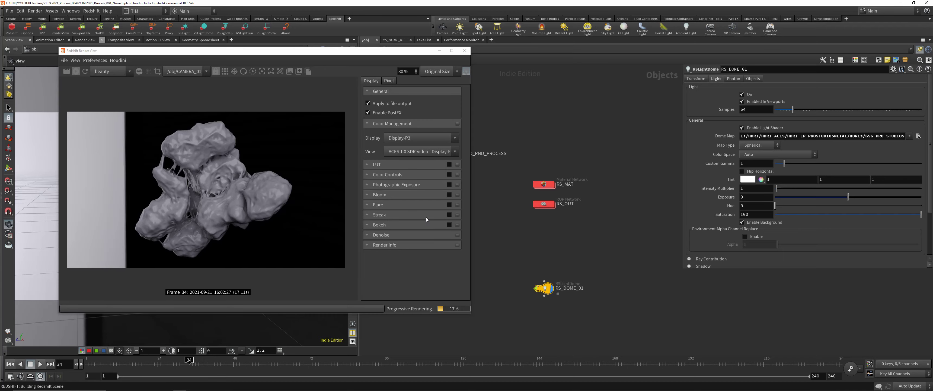
{"action": "left_click_drag", "start_coordinate": [224, 51], "coordinate": [530, 72]}
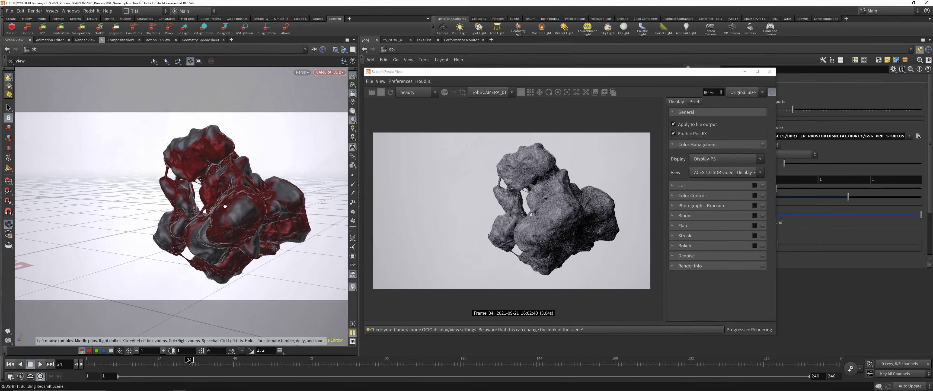
Reframe the rock through CAMERA_01 while watching the live render, and close the Redshift Render View
{"action": "mouse_move", "coordinate": [190, 203]}
{"action": "left_mouse_down"}
{"action": "mouse_move", "coordinate": [182, 197]}
{"action": "mouse_move", "coordinate": [212, 206]}
{"action": "mouse_move", "coordinate": [221, 192]}
{"action": "mouse_move", "coordinate": [199, 205]}
{"action": "left_mouse_up"}
{"action": "right_click_drag", "start_coordinate": [200, 206], "coordinate": [192, 191]}
{"action": "middle_click_drag", "start_coordinate": [192, 190], "coordinate": [201, 198]}
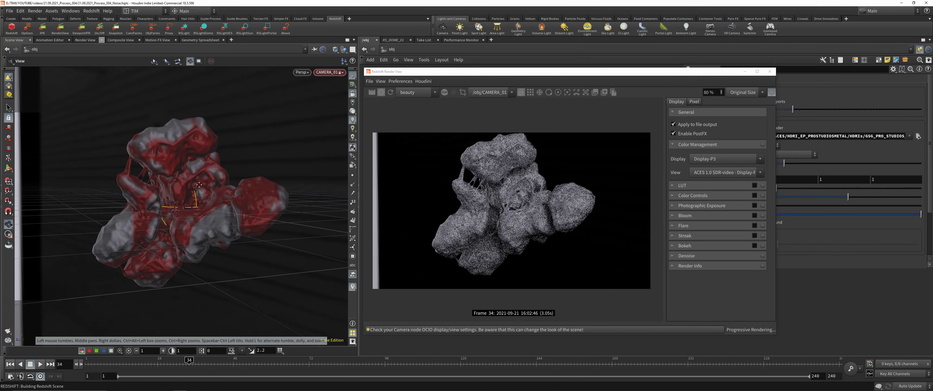
{"action": "left_click_drag", "start_coordinate": [433, 74], "coordinate": [213, 115]}
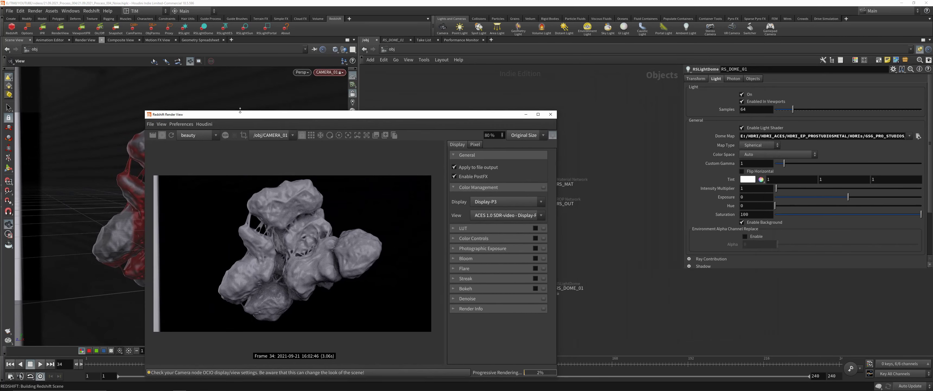
{"action": "left_click", "coordinate": [553, 113]}
Disable Enable Background and Enabled in Viewports on the RS_DOME_01 light
{"action": "left_click_drag", "start_coordinate": [401, 244], "coordinate": [475, 313]}
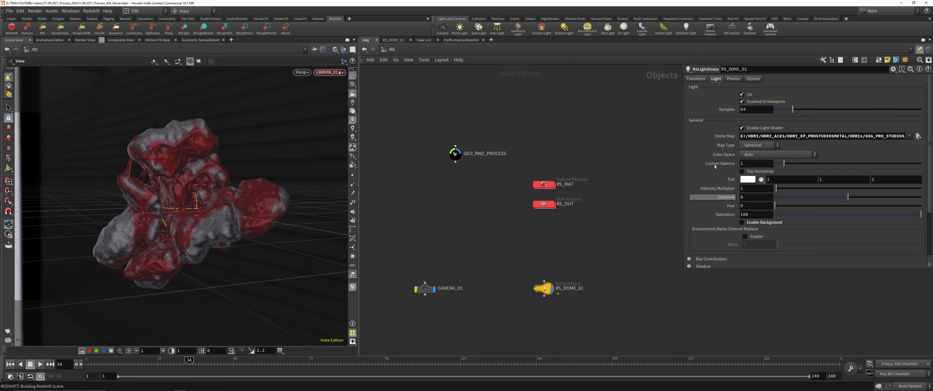
{"action": "left_click", "coordinate": [746, 103]}
{"action": "left_click_drag", "start_coordinate": [190, 202], "coordinate": [180, 191]}
Set CAMERA_01's resolution to 1920 x 1080 and its focal length to 85 mm
{"action": "left_click", "coordinate": [426, 290]}
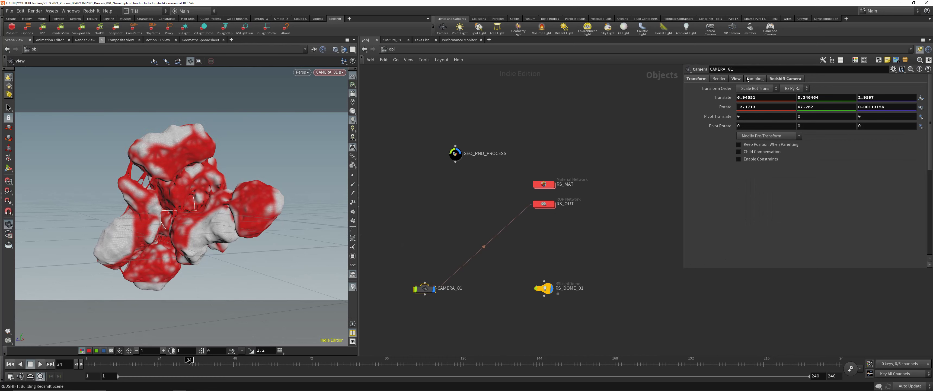
{"action": "left_click", "coordinate": [736, 79]}
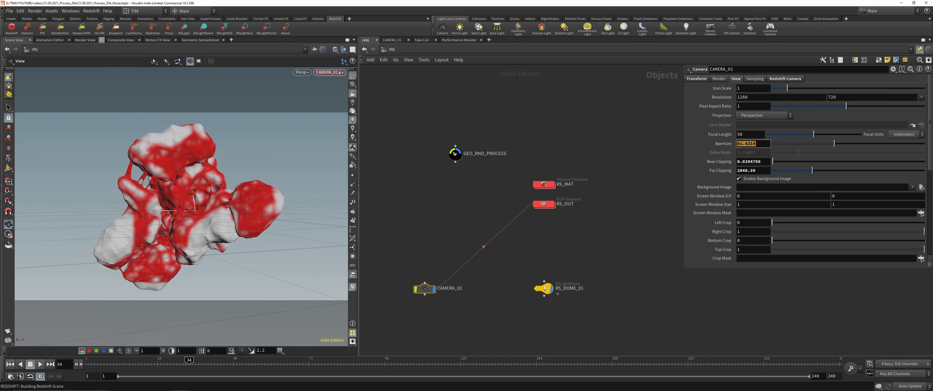
{"action": "left_click", "coordinate": [921, 97]}
{"action": "left_click", "coordinate": [900, 119]}
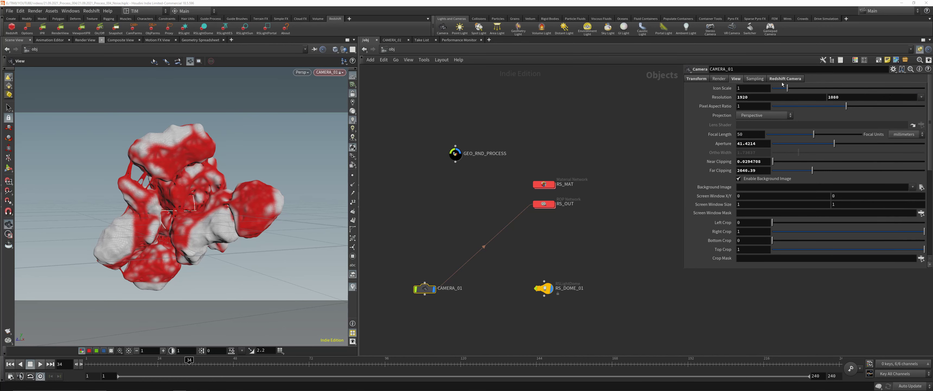
{"action": "double_click", "coordinate": [748, 135]}
{"action": "type", "text": "85"}
{"action": "key", "text": "Return"}
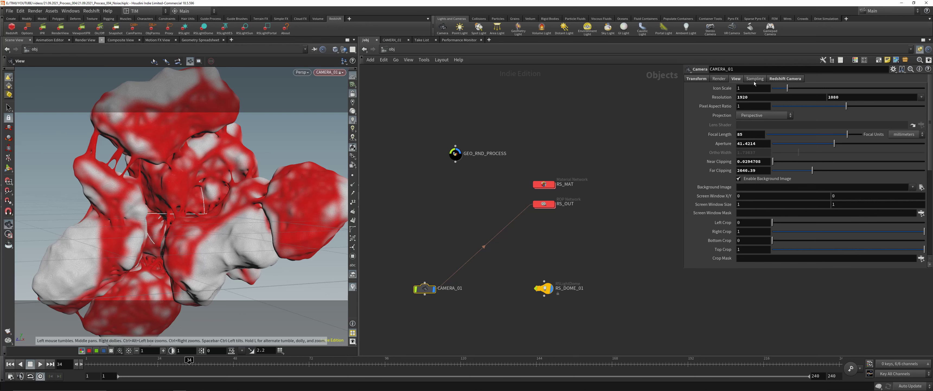
Enable DOF in CAMERA_01's Redshift settings and turn off Use Houdini camera focus/fstop
{"action": "left_click", "coordinate": [770, 79]}
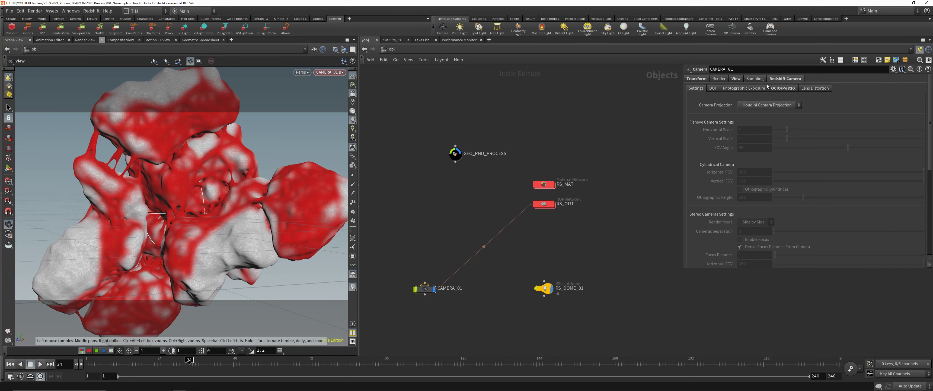
{"action": "left_click", "coordinate": [713, 88]}
{"action": "left_click", "coordinate": [740, 103]}
{"action": "left_click", "coordinate": [753, 120]}
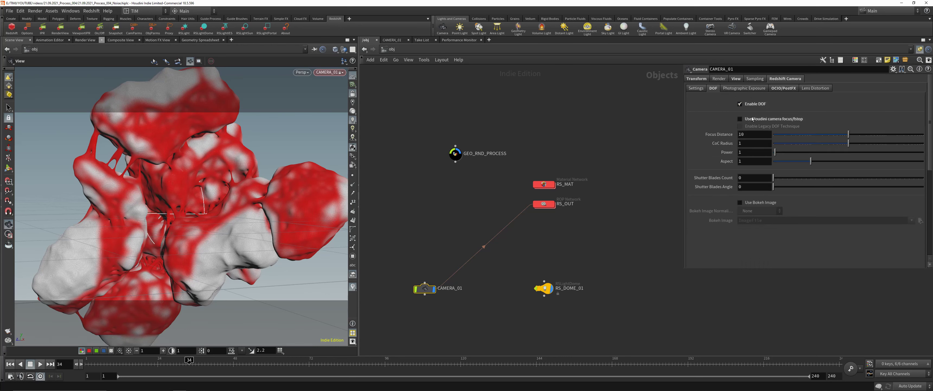
{"action": "left_click", "coordinate": [776, 89]}
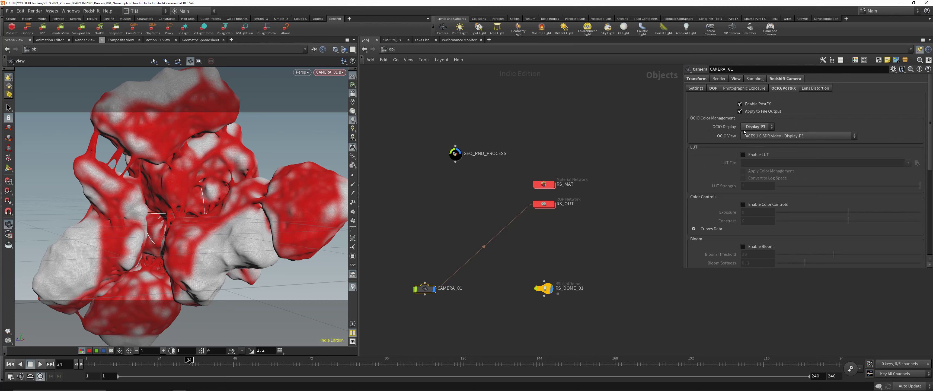
{"action": "left_click", "coordinate": [713, 89]}
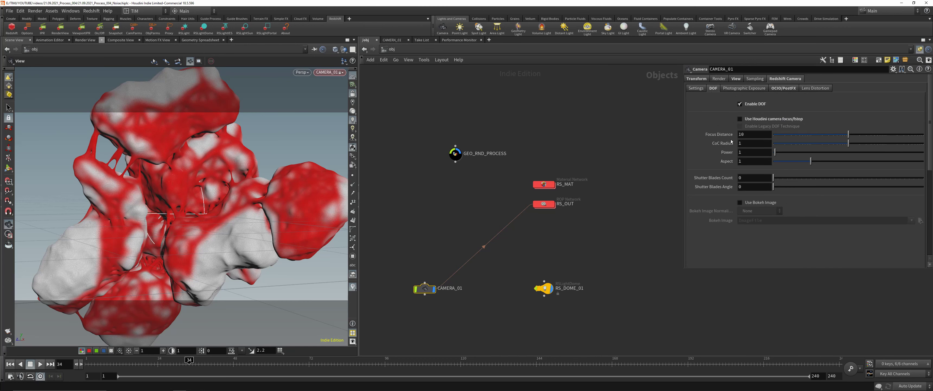
Enable the camera's bokeh image with Unit Intensity normalization and load F:/bokeh_images/bokeh_011.jpg
{"action": "left_click", "coordinate": [741, 203]}
{"action": "left_click", "coordinate": [753, 210]}
{"action": "left_click", "coordinate": [754, 226]}
{"action": "left_click", "coordinate": [920, 221]}
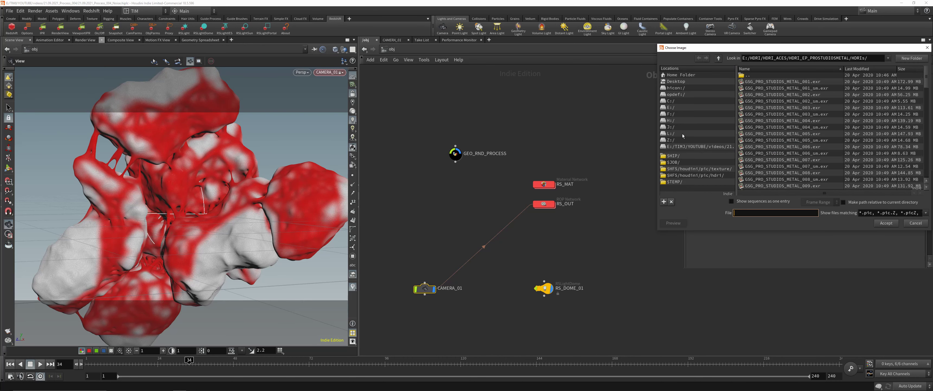
{"action": "left_click", "coordinate": [671, 114]}
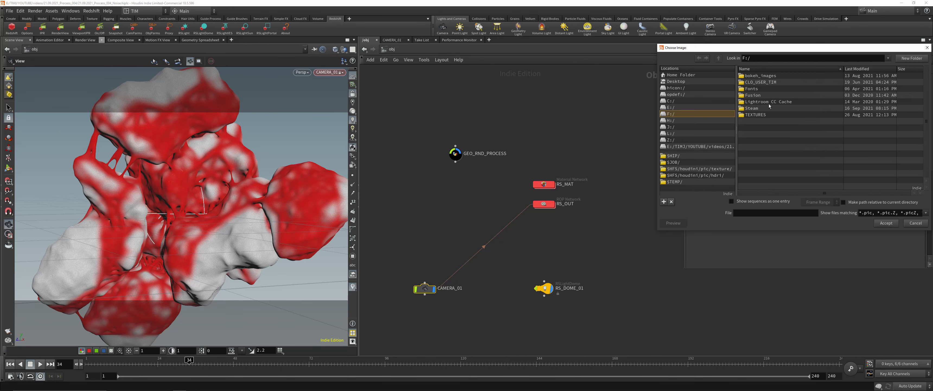
{"action": "double_click", "coordinate": [760, 75]}
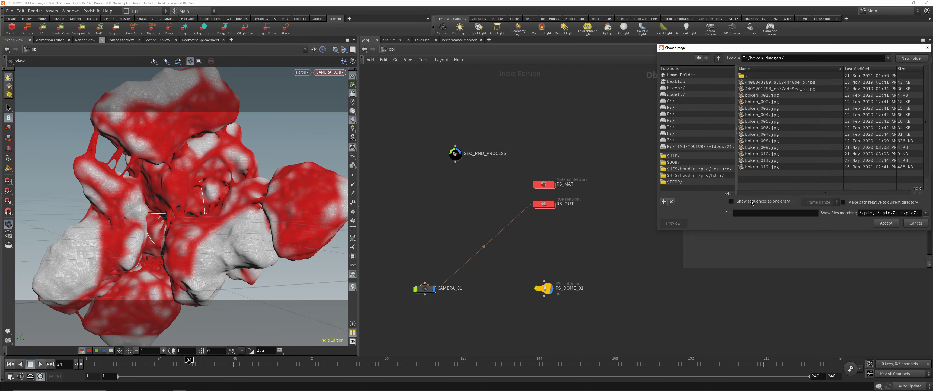
{"action": "right_click", "coordinate": [758, 179]}
{"action": "left_click", "coordinate": [768, 197]}
{"action": "scroll", "coordinate": [763, 160], "scroll_direction": "down", "scroll_amount": 8}
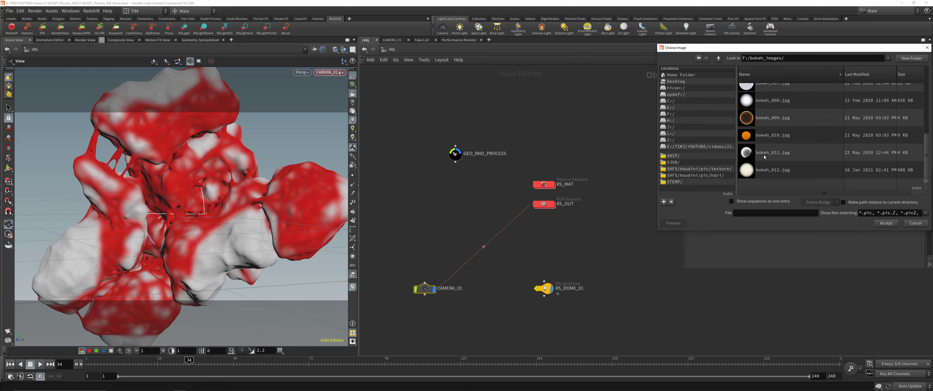
{"action": "double_click", "coordinate": [764, 153]}
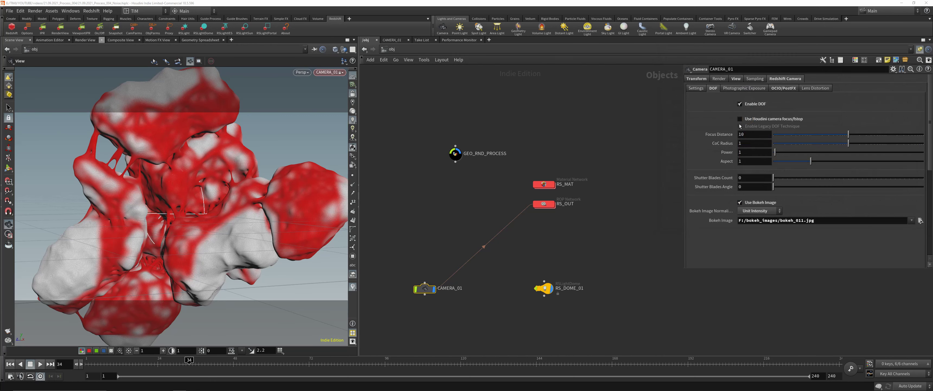
Link the Redshift Focus Distance to the camera's sampling Focus Distance by relative reference and set CoC Radius to 0.1
{"action": "left_click", "coordinate": [755, 78]}
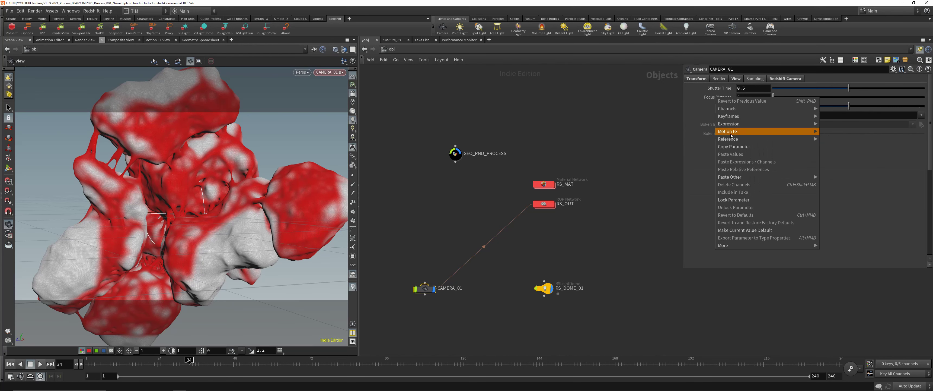
{"action": "left_click", "coordinate": [775, 80]}
{"action": "right_click", "coordinate": [726, 134]}
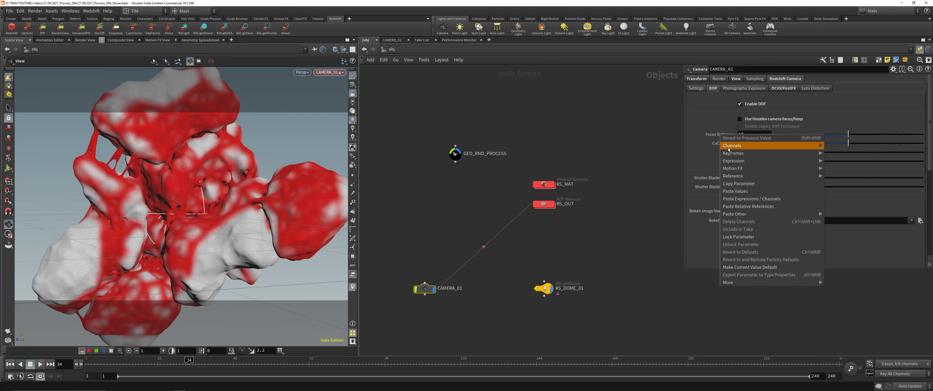
{"action": "left_click", "coordinate": [746, 207]}
{"action": "left_click", "coordinate": [725, 134]}
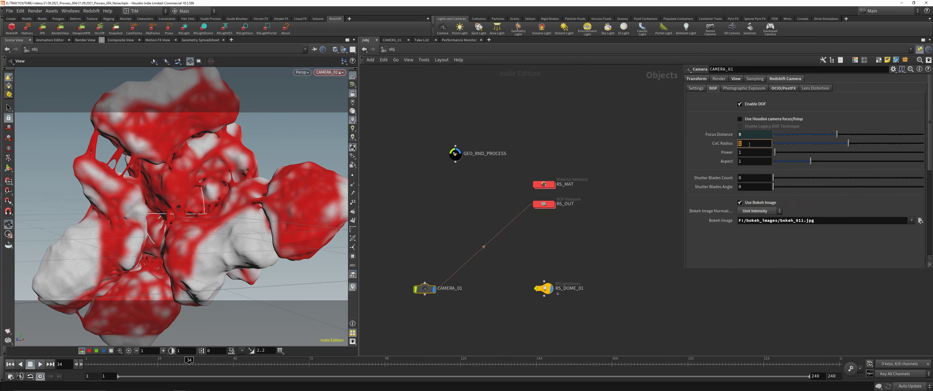
Save the scene and turn on Auto Save
{"action": "key", "text": "ctrl+s"}
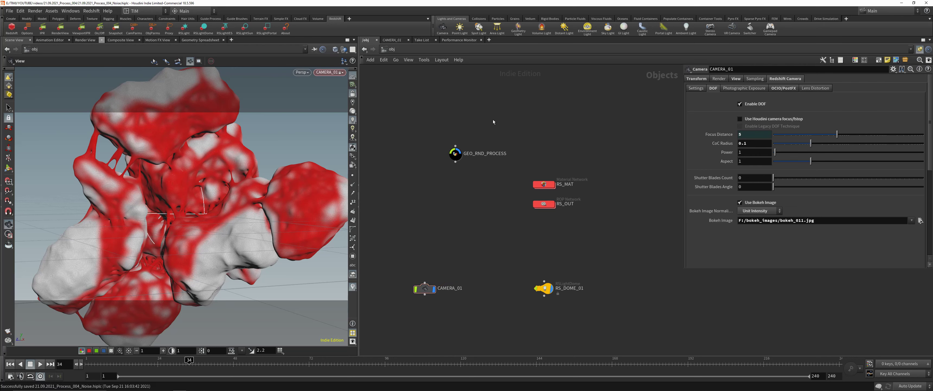
{"action": "left_click", "coordinate": [13, 12]}
{"action": "mouse_move", "coordinate": [20, 11]}
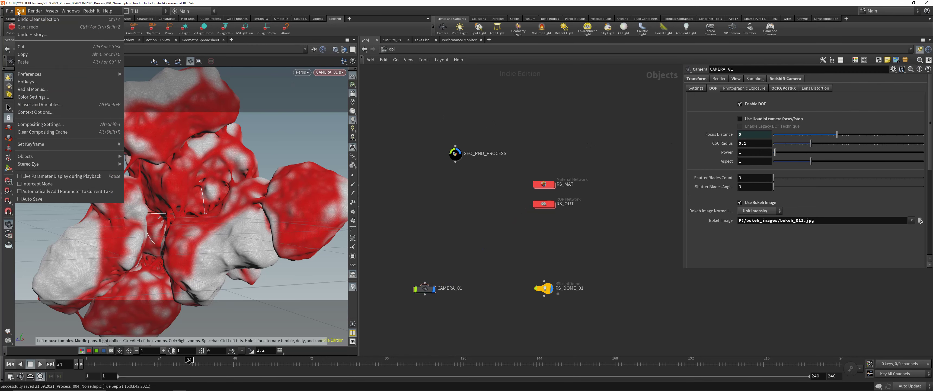
{"action": "left_click", "coordinate": [39, 199]}
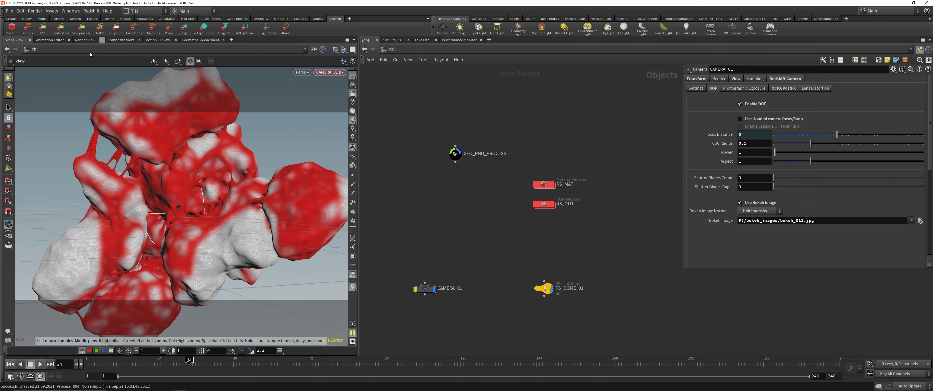
Render in the Redshift Render View, pick the focus distance near the rock's centre and set CoC Radius to 0.5
{"action": "left_click", "coordinate": [76, 32]}
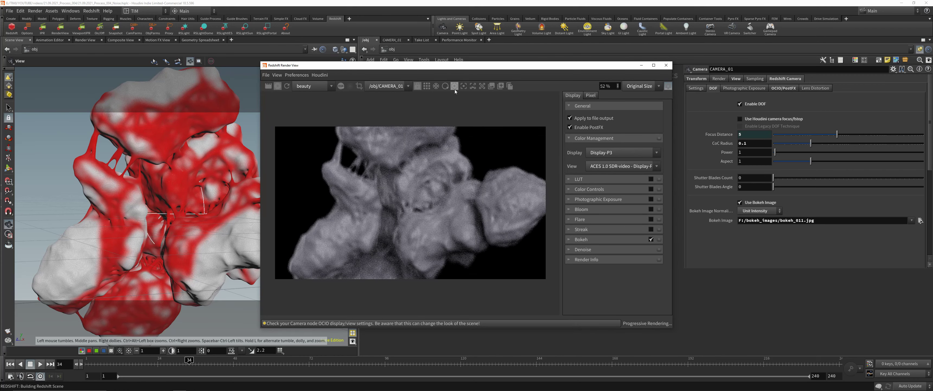
{"action": "left_click", "coordinate": [464, 85]}
{"action": "left_click", "coordinate": [413, 222]}
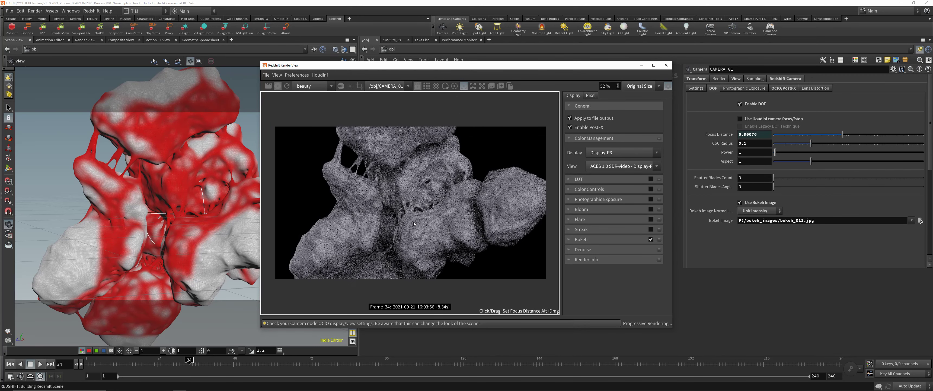
{"action": "left_click", "coordinate": [464, 86]}
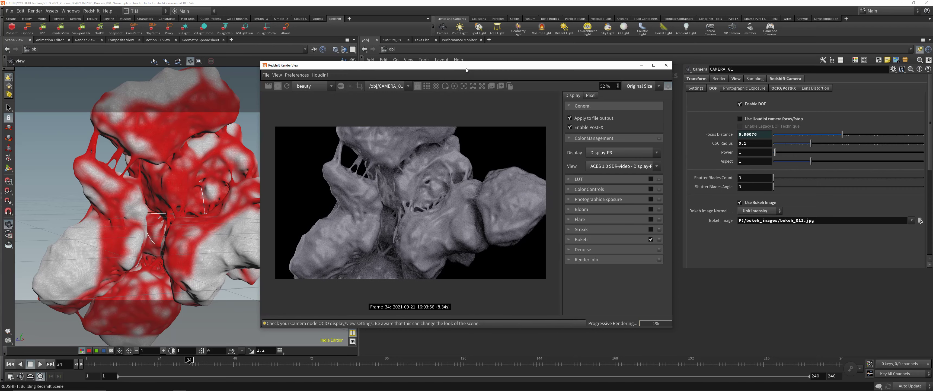
{"action": "left_click_drag", "start_coordinate": [465, 68], "coordinate": [378, 65]}
{"action": "left_click", "coordinate": [747, 143]}
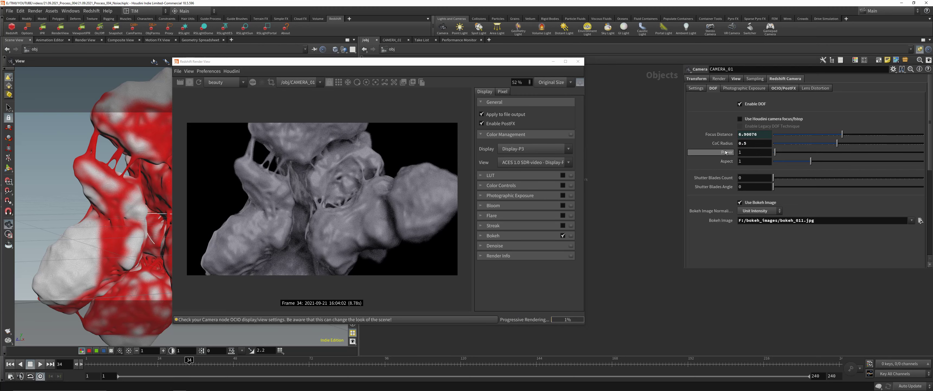
Move the render view aside and reframe CAMERA_01 to a close-up of the rock's strand-covered side
{"action": "left_click_drag", "start_coordinate": [342, 62], "coordinate": [511, 52]}
{"action": "right_click_drag", "start_coordinate": [195, 160], "coordinate": [194, 200]}
{"action": "left_click_drag", "start_coordinate": [195, 200], "coordinate": [198, 221]}
{"action": "right_click_drag", "start_coordinate": [198, 221], "coordinate": [211, 180]}
{"action": "mouse_move", "coordinate": [211, 180]}
{"action": "left_mouse_down"}
{"action": "mouse_move", "coordinate": [156, 188]}
{"action": "mouse_move", "coordinate": [210, 197]}
{"action": "mouse_move", "coordinate": [181, 174]}
{"action": "mouse_move", "coordinate": [220, 186]}
{"action": "mouse_move", "coordinate": [206, 187]}
{"action": "mouse_move", "coordinate": [194, 183]}
{"action": "mouse_move", "coordinate": [237, 182]}
{"action": "mouse_move", "coordinate": [291, 129]}
{"action": "mouse_move", "coordinate": [224, 173]}
{"action": "left_mouse_up"}
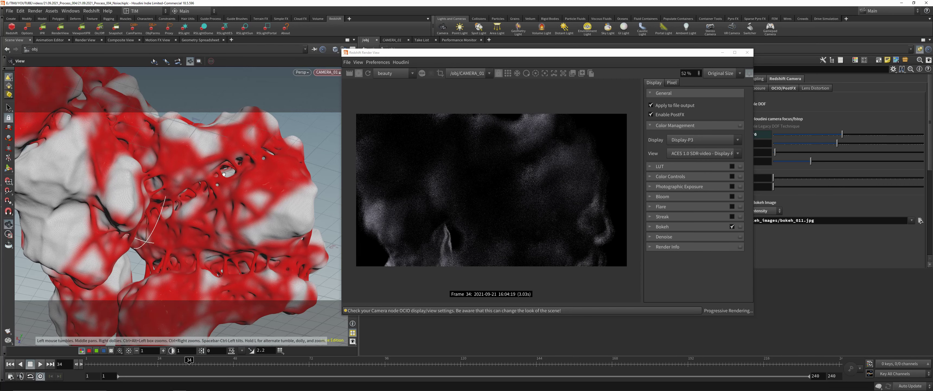
{"action": "middle_click_drag", "start_coordinate": [224, 173], "coordinate": [211, 204]}
Pick a new focus distance on the rock's upper edge in the render and set CoC Radius to 0.2
{"action": "left_click", "coordinate": [548, 74]}
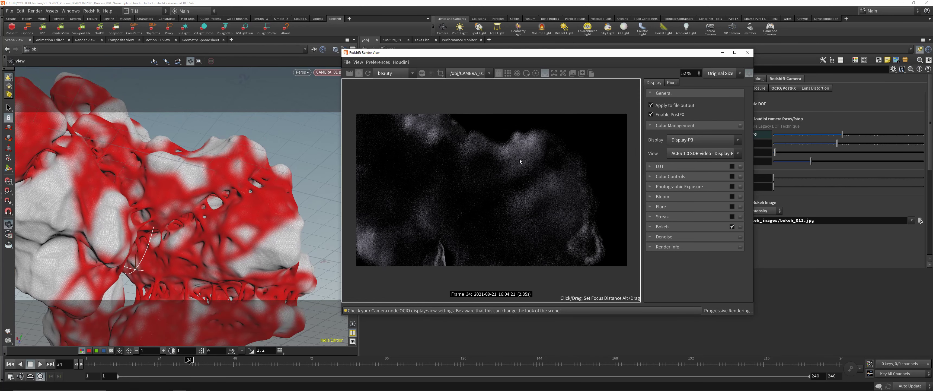
{"action": "left_click", "coordinate": [519, 159]}
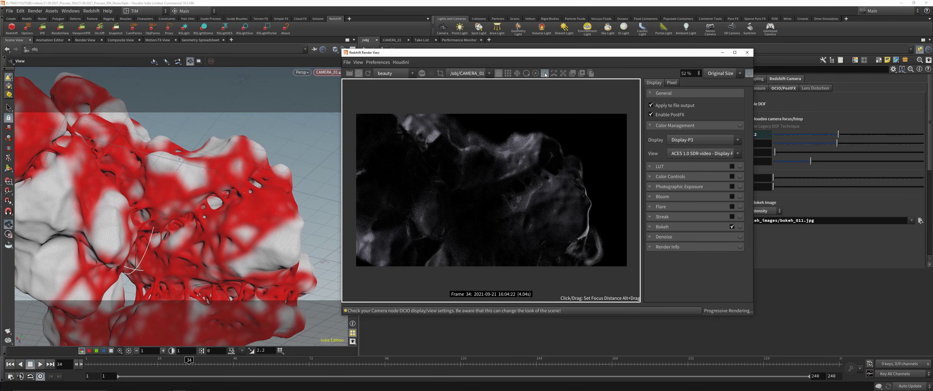
{"action": "left_click", "coordinate": [550, 155]}
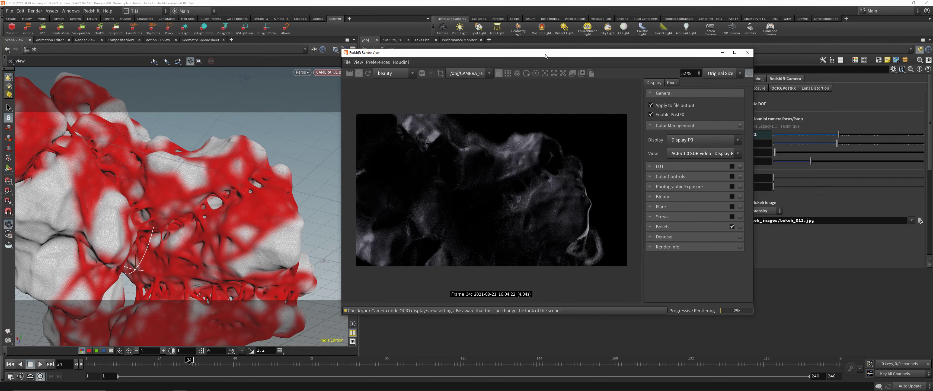
{"action": "left_click_drag", "start_coordinate": [545, 57], "coordinate": [336, 67]}
{"action": "double_click", "coordinate": [754, 144]}
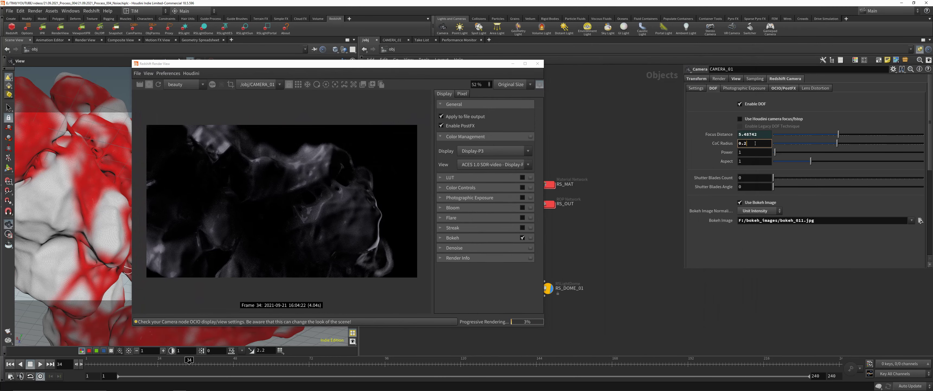
{"action": "key", "text": "Return"}
Select the dome light RS_DOME_01 and set its Exposure to 1
{"action": "middle_click_drag", "start_coordinate": [559, 238], "coordinate": [616, 205]}
{"action": "left_click_drag", "start_coordinate": [585, 209], "coordinate": [632, 269]}
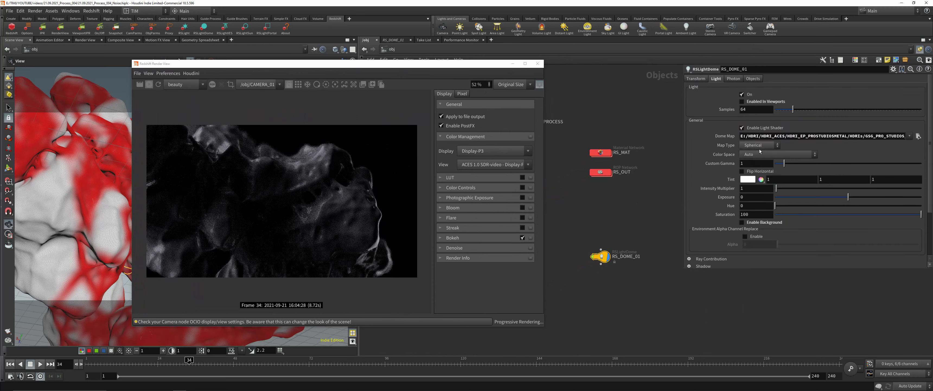
{"action": "double_click", "coordinate": [748, 197]}
{"action": "key", "text": "Return"}
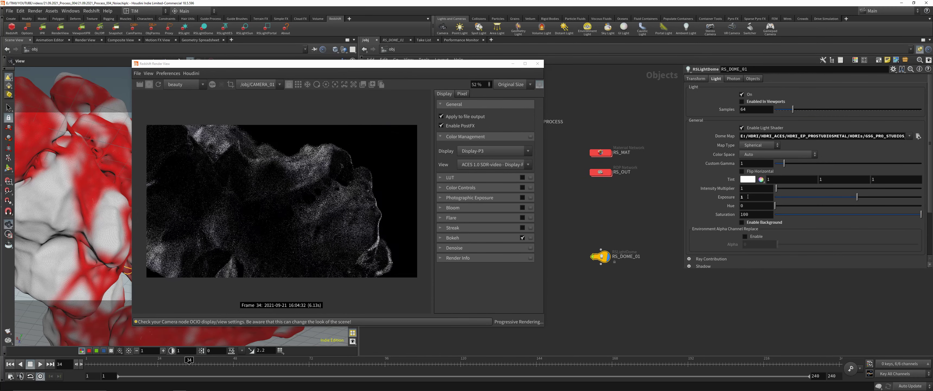
{"action": "type", "text": "52"}
{"action": "key", "text": "Return"}
{"action": "double_click", "coordinate": [747, 196]}
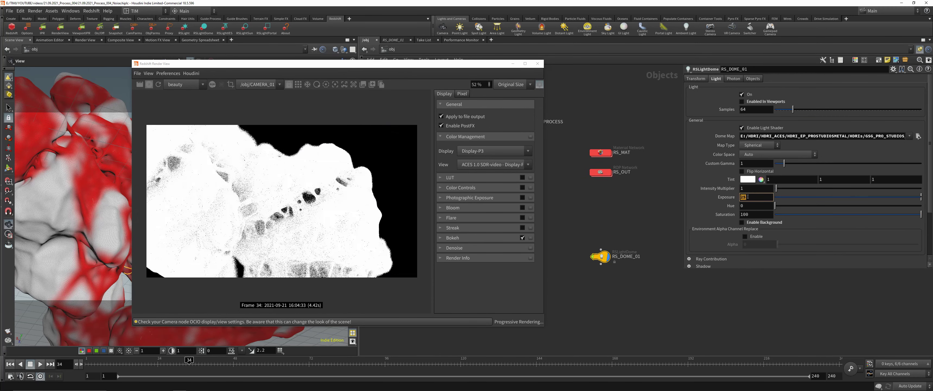
{"action": "type", "text": "52"}
{"action": "key", "text": "Return"}
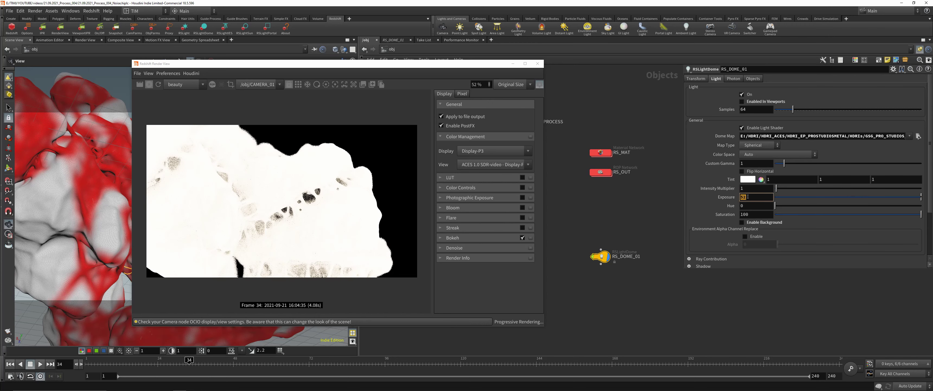
{"action": "double_click", "coordinate": [747, 197]}
{"action": "type", "text": "21"}
{"action": "key", "text": "Return"}
Set the dome light's Exposure to 2 and inspect the brighter close-up in the render view
{"action": "double_click", "coordinate": [748, 197]}
{"action": "type", "text": "2"}
{"action": "key", "text": "Return"}
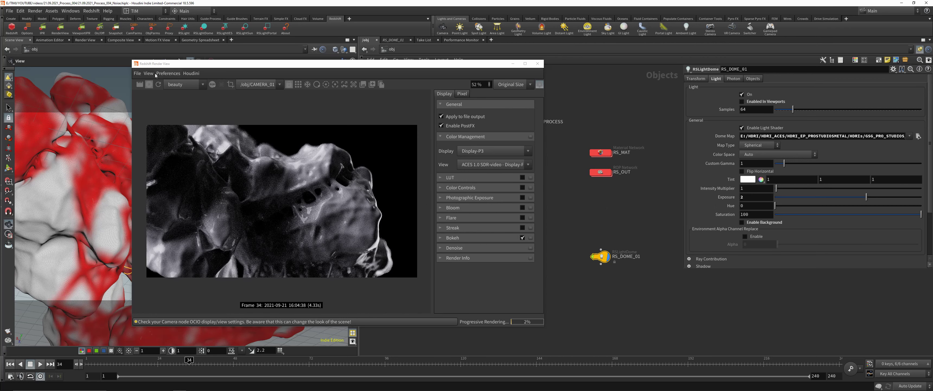
{"action": "left_click", "coordinate": [150, 74]}
{"action": "left_click", "coordinate": [221, 197]}
{"action": "scroll", "coordinate": [324, 200], "scroll_direction": "up", "scroll_amount": 1}
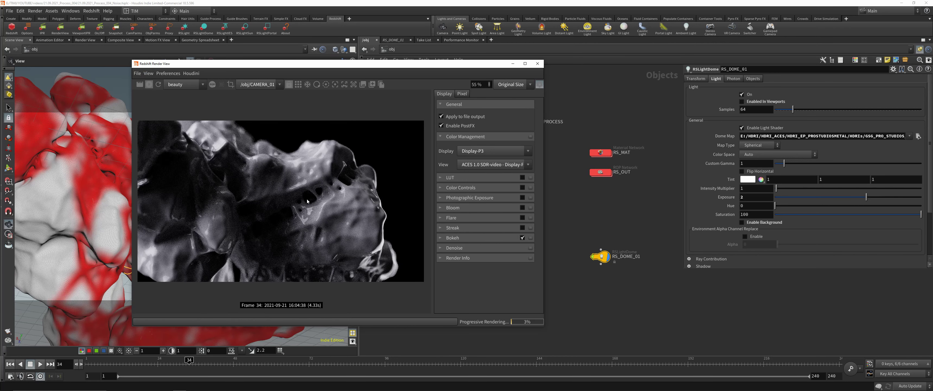
{"action": "scroll", "coordinate": [324, 200], "scroll_direction": "down", "scroll_amount": 1}
Open the RS_MAT_TEST material network inside RS_MAT and move the render view clear of its nodes
{"action": "middle_click_drag", "start_coordinate": [563, 204], "coordinate": [565, 204]}
{"action": "double_click", "coordinate": [602, 156]}
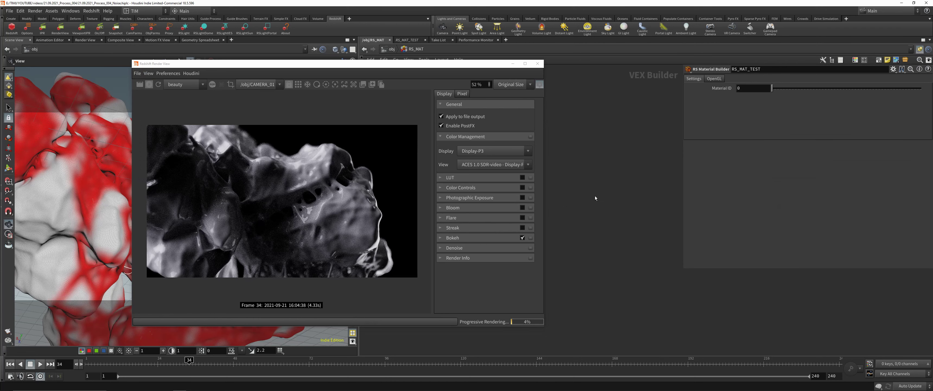
{"action": "double_click", "coordinate": [583, 189]}
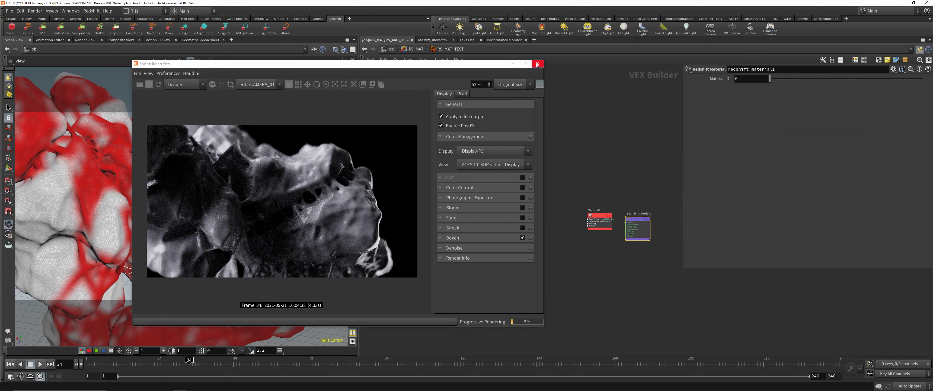
{"action": "left_click_drag", "start_coordinate": [500, 64], "coordinate": [377, 59]}
{"action": "scroll", "coordinate": [533, 239], "scroll_direction": "up", "scroll_amount": 2}
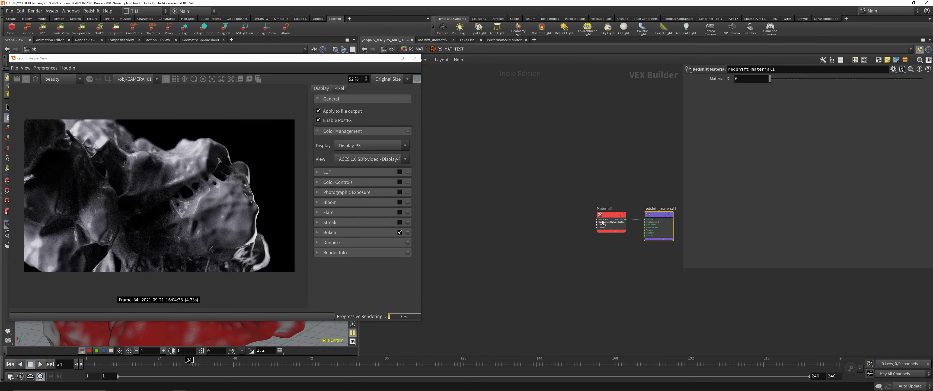
{"action": "scroll", "coordinate": [550, 240], "scroll_direction": "up", "scroll_amount": 2}
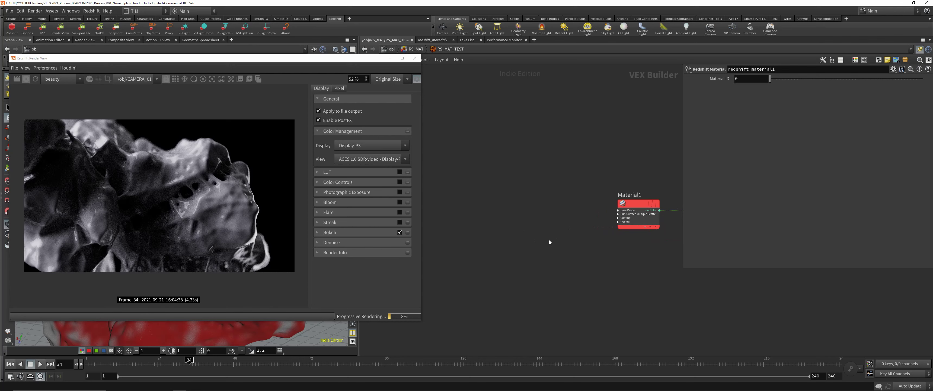
Add an RS Color User Data node below Material1 and set its attribute name to mask
{"action": "key", "text": "Tab"}
{"action": "type", "text": "col"}
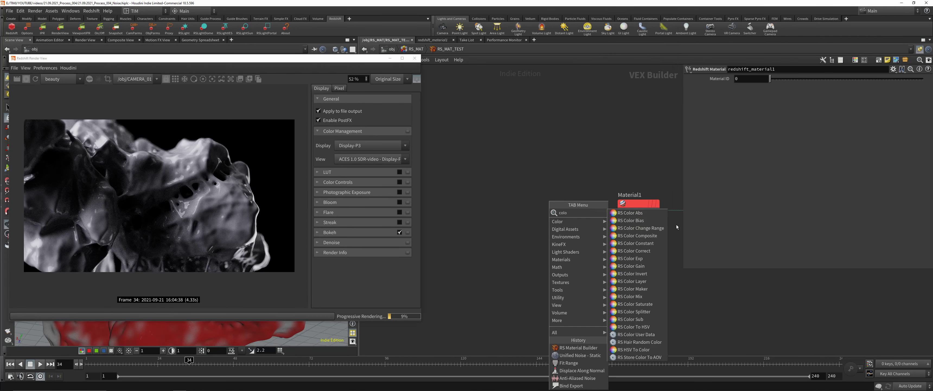
{"action": "left_click", "coordinate": [662, 338]}
{"action": "left_click", "coordinate": [534, 286]}
{"action": "double_click", "coordinate": [766, 79]}
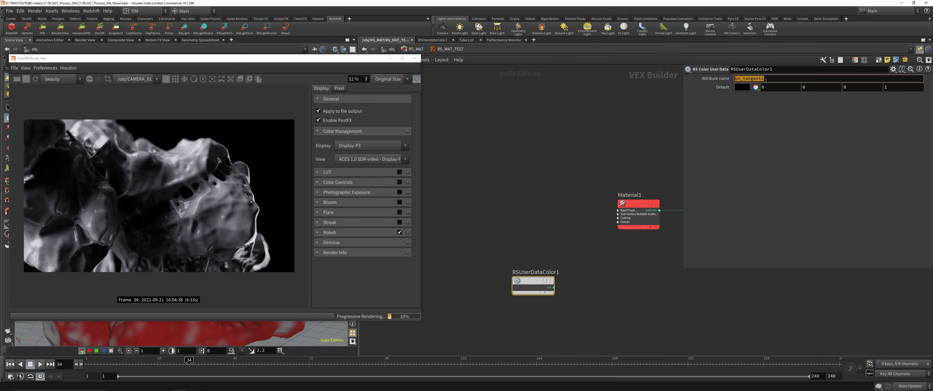
{"action": "type", "text": "mask"}
{"action": "key", "text": "Return"}
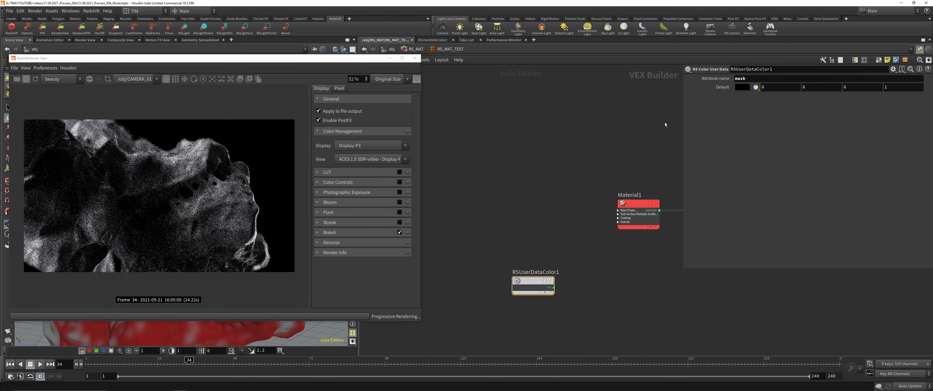
Wire RSUserDataColor1 into the Surface input of redshift_material1 to preview the mask in the render
{"action": "left_click", "coordinate": [553, 286]}
{"action": "middle_click_drag", "start_coordinate": [636, 138], "coordinate": [560, 148]}
{"action": "left_click", "coordinate": [610, 220]}
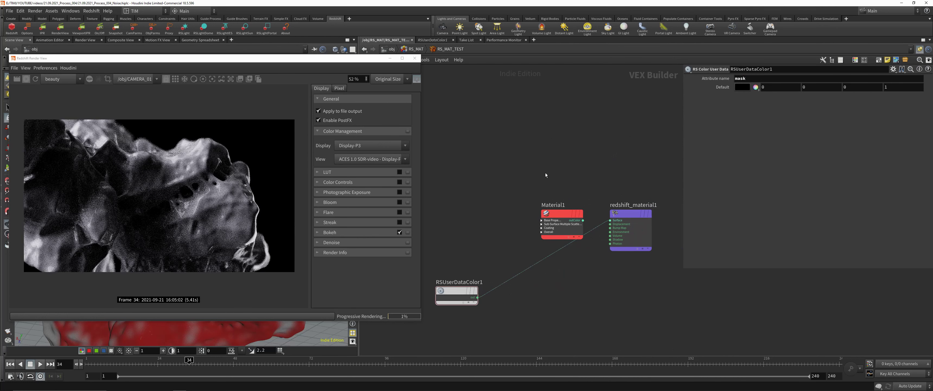
{"action": "left_click", "coordinate": [269, 183]}
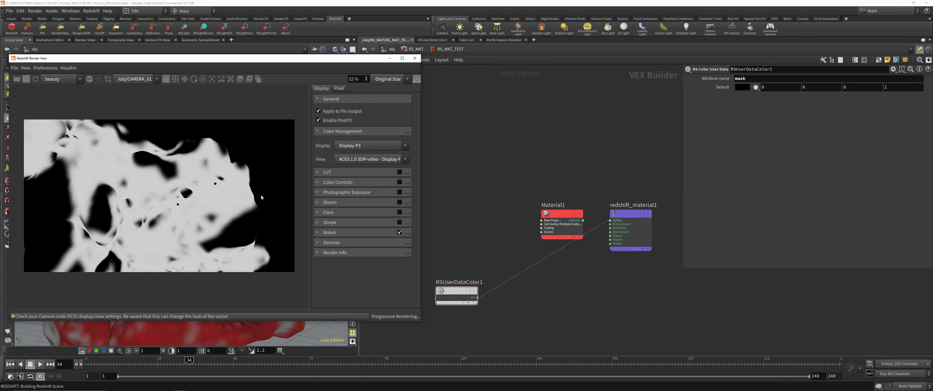
Reconnect Material1 to the Surface input of redshift_material1 and space the nodes further apart
{"action": "left_click_drag", "start_coordinate": [559, 213], "coordinate": [515, 214]}
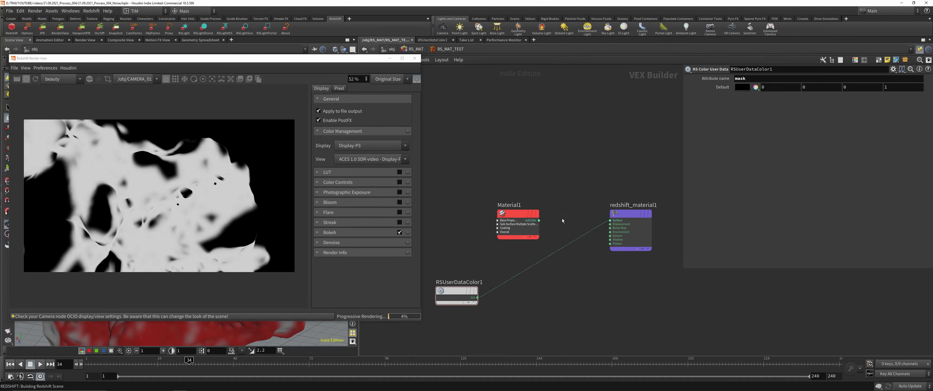
{"action": "left_click_drag", "start_coordinate": [594, 224], "coordinate": [610, 220]}
{"action": "middle_click_drag", "start_coordinate": [541, 258], "coordinate": [626, 225]}
{"action": "left_click_drag", "start_coordinate": [539, 263], "coordinate": [509, 270]}
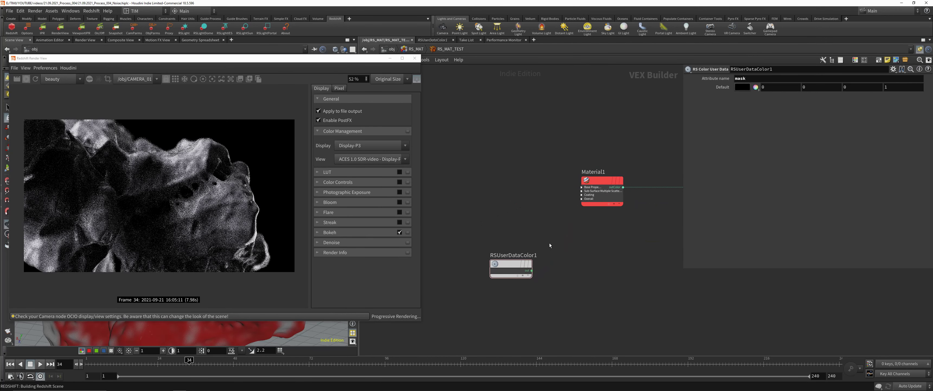
Add an RS Material Blender and wire its output into the Surface input of redshift_material1
{"action": "key", "text": "Tab"}
{"action": "type", "text": "rsma"}
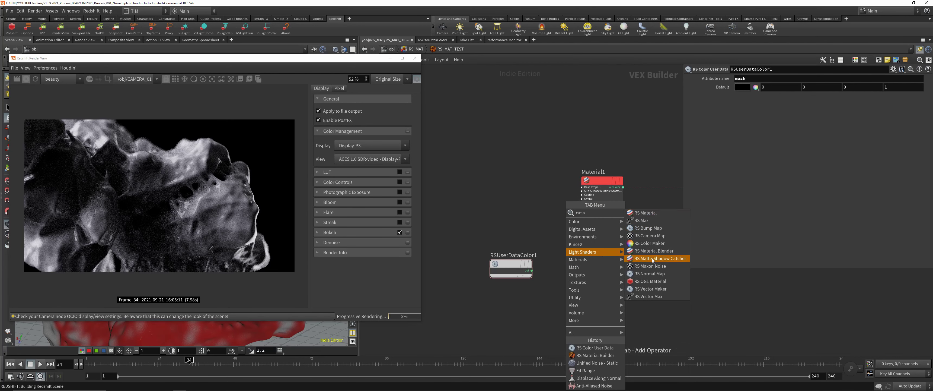
{"action": "left_click", "coordinate": [643, 251]}
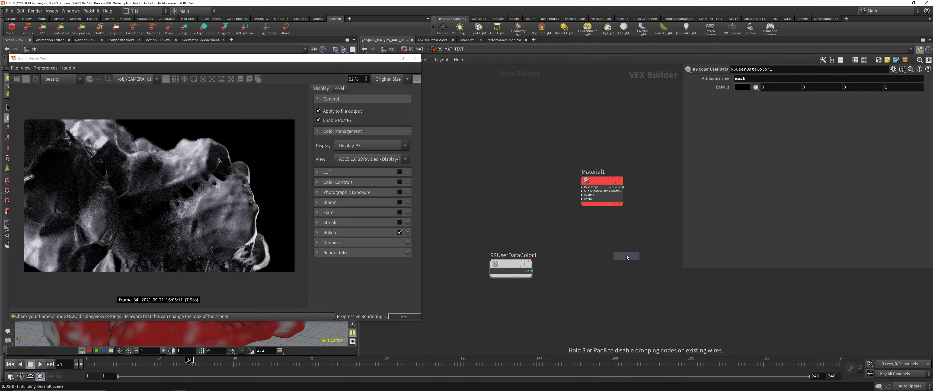
{"action": "left_click", "coordinate": [615, 257]}
{"action": "left_click_drag", "start_coordinate": [615, 257], "coordinate": [633, 235]}
{"action": "middle_click_drag", "start_coordinate": [625, 211], "coordinate": [535, 228]}
{"action": "left_click_drag", "start_coordinate": [568, 257], "coordinate": [666, 230]}
Duplicate Material1 just below itself and set the original's reflection Roughness to 0.35
{"action": "left_click_drag", "start_coordinate": [512, 199], "coordinate": [470, 233]}
{"action": "left_click", "coordinate": [465, 181]}
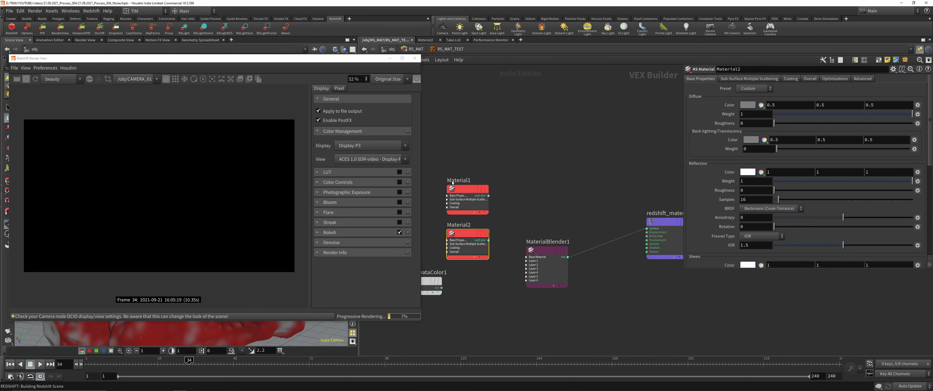
{"action": "left_click", "coordinate": [468, 190]}
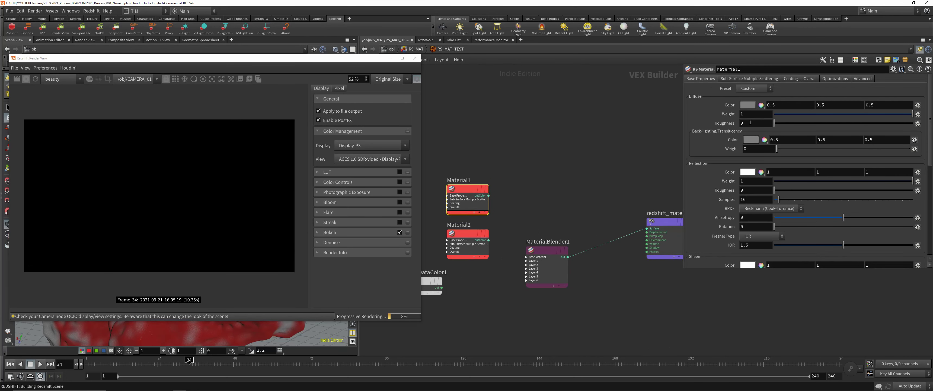
{"action": "left_click", "coordinate": [758, 191]}
{"action": "type", "text": ".35"}
{"action": "key", "text": "Return"}
Apply the Copper preset to Material2
{"action": "left_click", "coordinate": [479, 257]}
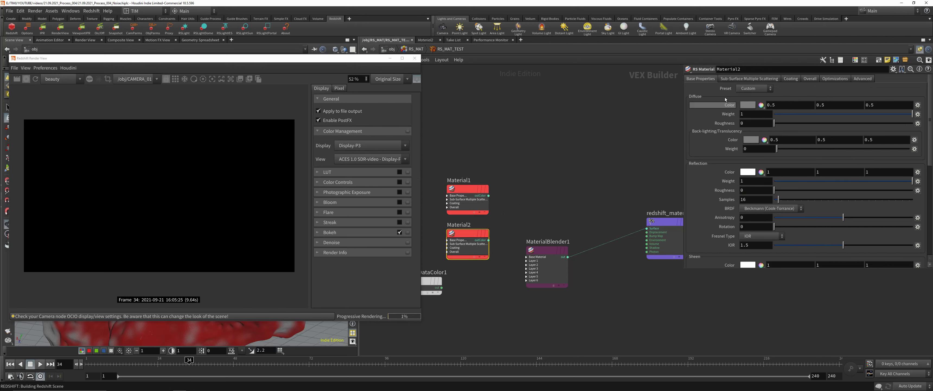
{"action": "left_click", "coordinate": [742, 91]}
{"action": "left_click", "coordinate": [745, 142]}
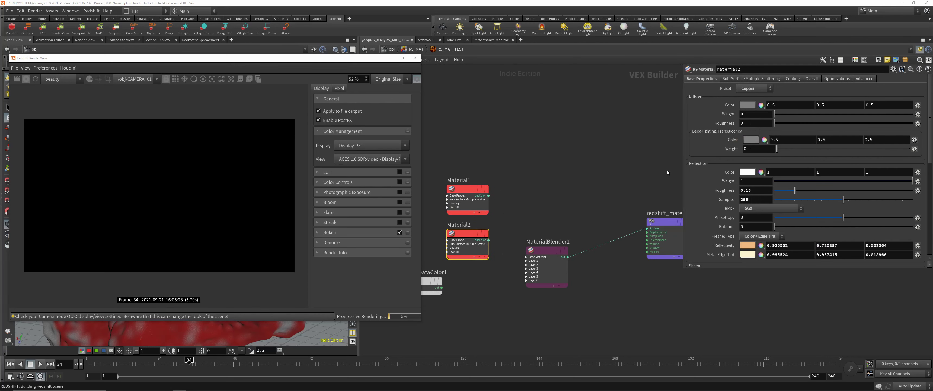
{"action": "left_click", "coordinate": [761, 191]}
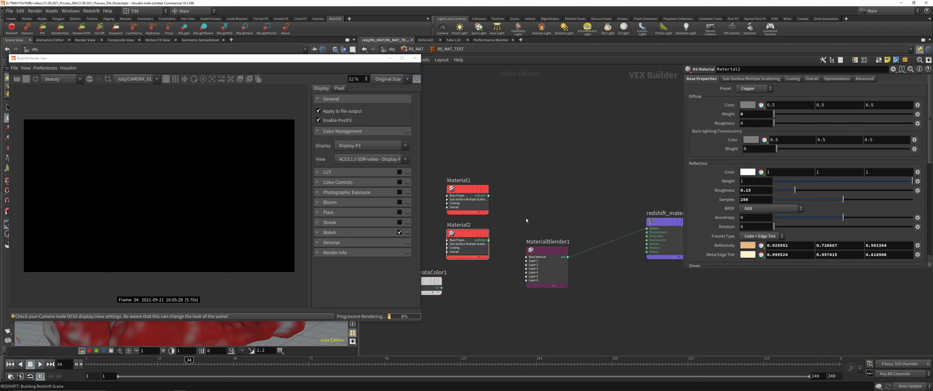
Align MaterialBlender1 with the output node and wire Material1 into its Base Material input
{"action": "double_click", "coordinate": [540, 241]}
{"action": "left_click", "coordinate": [565, 225]}
{"action": "left_click_drag", "start_coordinate": [553, 250], "coordinate": [578, 221]}
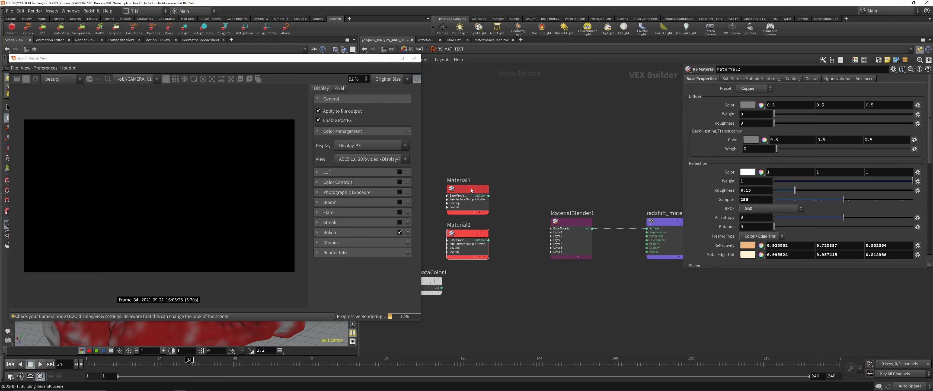
{"action": "left_click", "coordinate": [469, 189]}
{"action": "left_click", "coordinate": [488, 196]}
{"action": "left_click", "coordinate": [550, 227]}
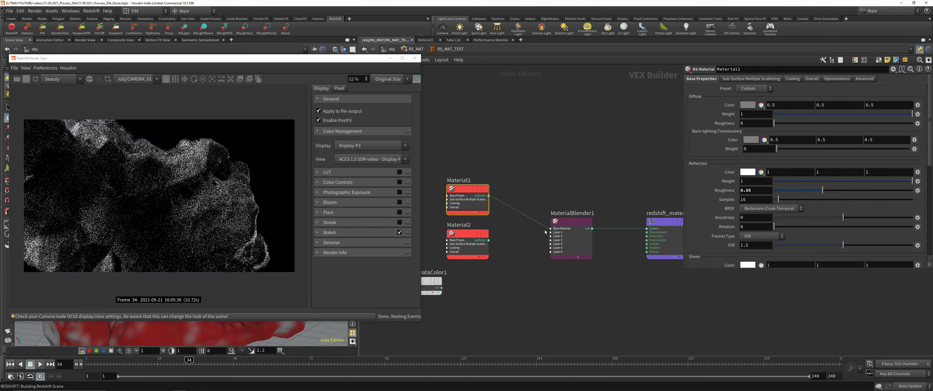
Expand the Base Material and Layer 1 inputs of MaterialBlender1 and wire Material2 into layerColor1
{"action": "scroll", "coordinate": [571, 268], "scroll_direction": "up", "scroll_amount": 5}
{"action": "left_click", "coordinate": [574, 244]}
{"action": "scroll", "coordinate": [531, 236], "scroll_direction": "down", "scroll_amount": 2}
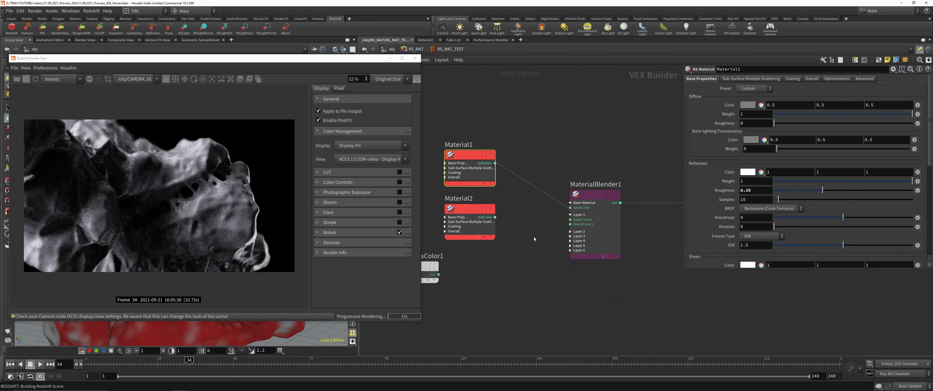
{"action": "key", "text": "o"}
{"action": "middle_click_drag", "start_coordinate": [530, 229], "coordinate": [536, 218]}
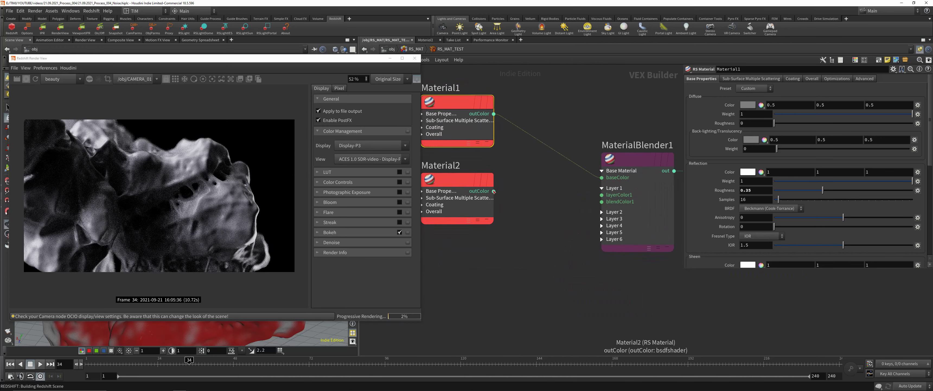
{"action": "left_click", "coordinate": [494, 191]}
{"action": "left_click", "coordinate": [602, 194]}
Wire RSUserDataColor1 into blendColor1 of MaterialBlender1 and switch the network wiring style to Rounded
{"action": "scroll", "coordinate": [555, 231], "scroll_direction": "down", "scroll_amount": 4}
{"action": "left_click_drag", "start_coordinate": [476, 246], "coordinate": [527, 258]}
{"action": "scroll", "coordinate": [557, 225], "scroll_direction": "up", "scroll_amount": 5}
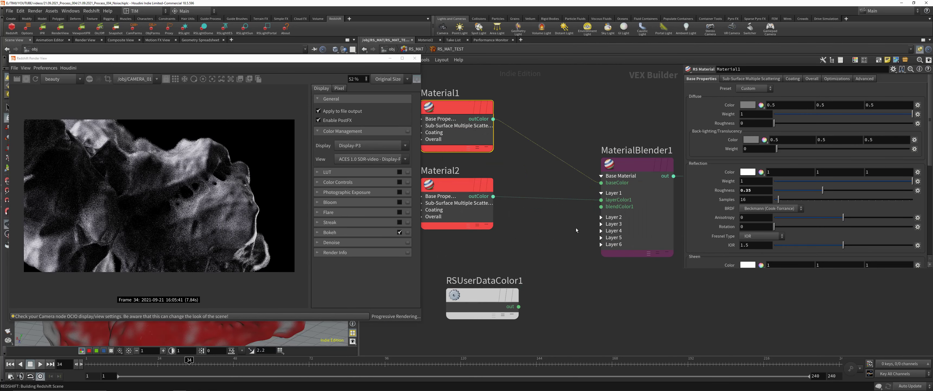
{"action": "left_click", "coordinate": [518, 306]}
{"action": "left_click", "coordinate": [601, 206]}
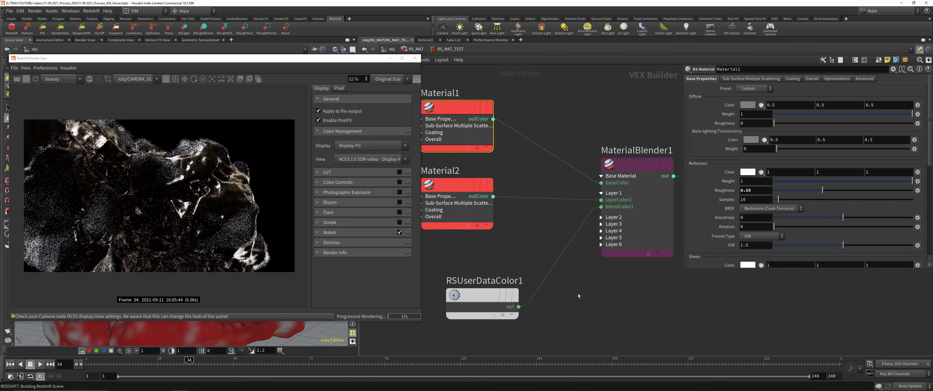
{"action": "key", "text": "shift+s"}
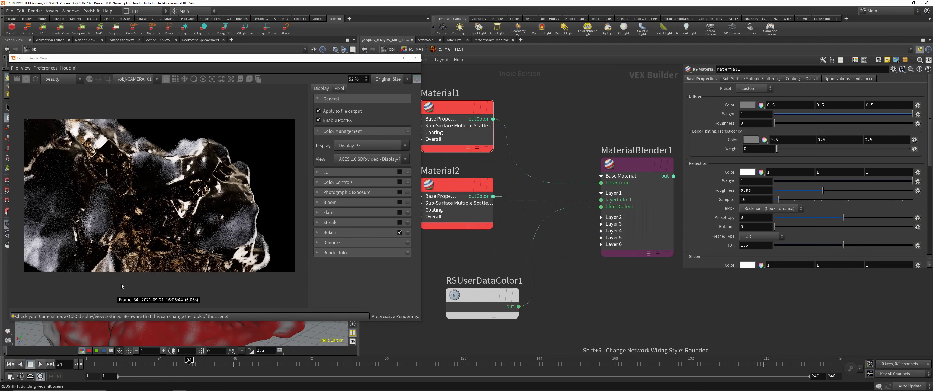
Give Material1 a blue diffuse color of 0.321, 0.4566, 1
{"action": "left_click", "coordinate": [25, 69]}
{"action": "left_click", "coordinate": [42, 188]}
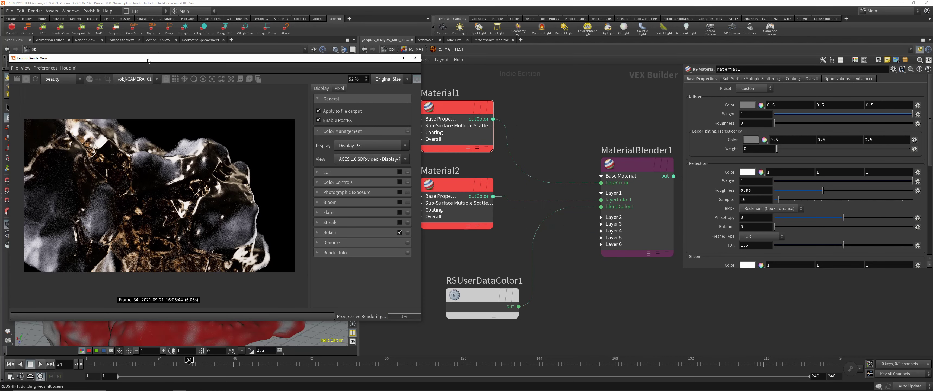
{"action": "left_click_drag", "start_coordinate": [148, 60], "coordinate": [162, 59]}
{"action": "scroll", "coordinate": [554, 249], "scroll_direction": "down", "scroll_amount": 3}
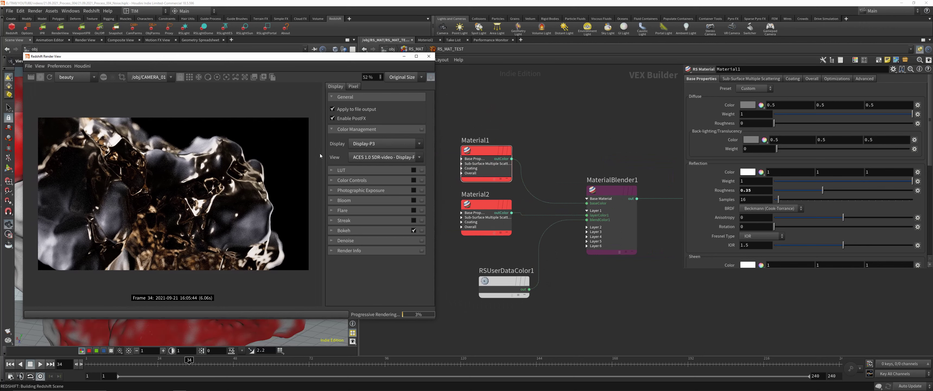
{"action": "left_click", "coordinate": [492, 151]}
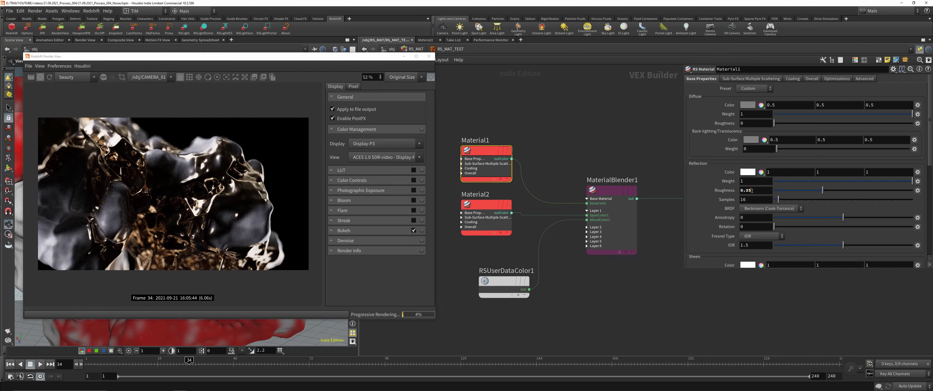
{"action": "left_click", "coordinate": [748, 105]}
{"action": "left_click_drag", "start_coordinate": [728, 28], "coordinate": [593, 94]}
{"action": "left_click", "coordinate": [630, 119]}
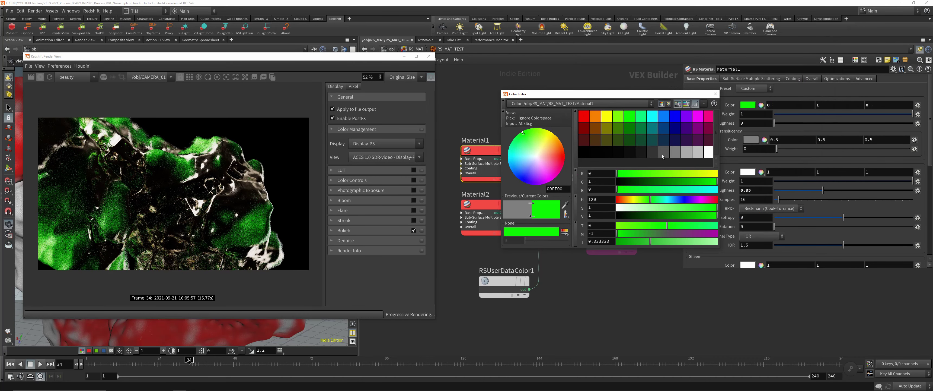
{"action": "left_click", "coordinate": [685, 210]}
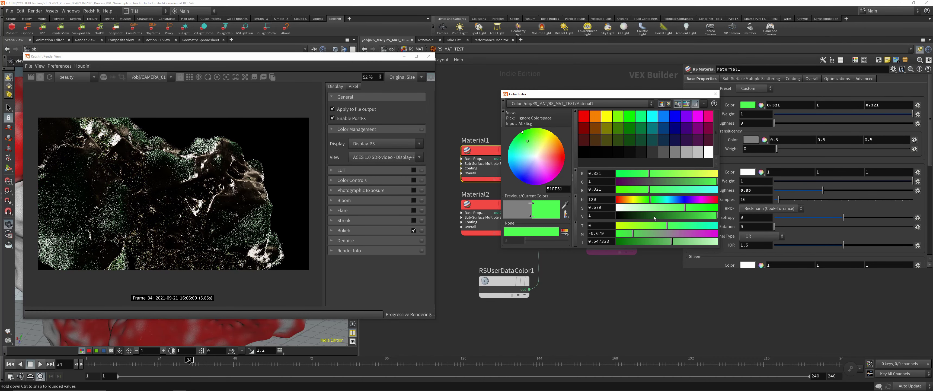
{"action": "left_click_drag", "start_coordinate": [665, 202], "coordinate": [680, 199]}
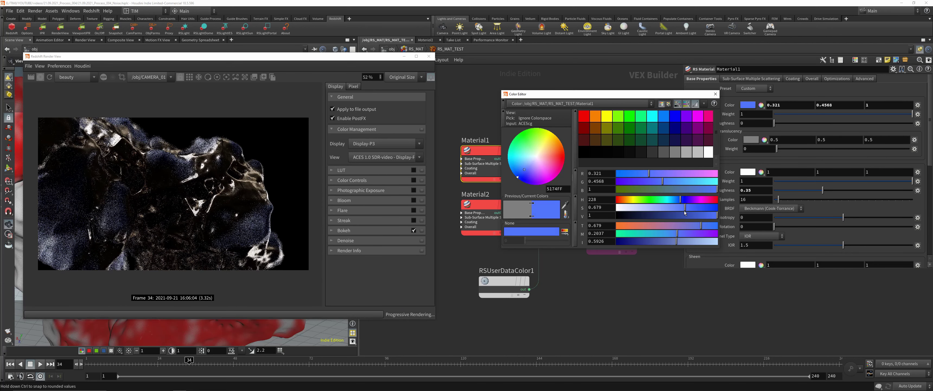
{"action": "left_click", "coordinate": [715, 94]}
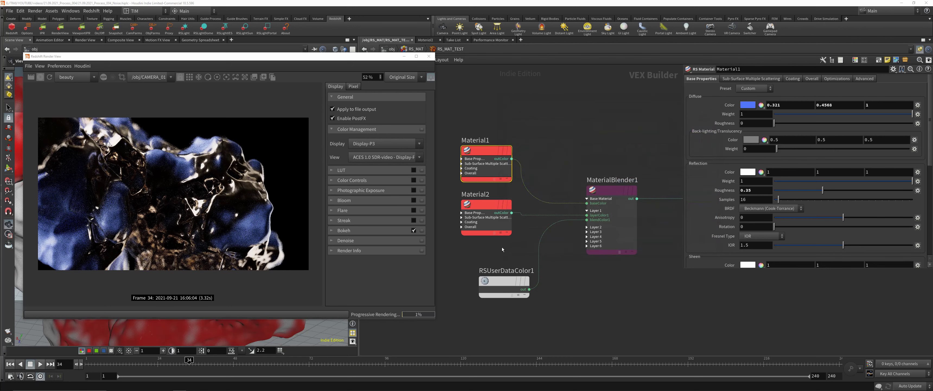
Set Material2's reflectivity color to salmon (1, 0.570431, 0.437) and its reflection roughness to 0.35
{"action": "left_click", "coordinate": [481, 208]}
{"action": "left_click_drag", "start_coordinate": [482, 209], "coordinate": [482, 216]}
{"action": "left_click", "coordinate": [750, 246]}
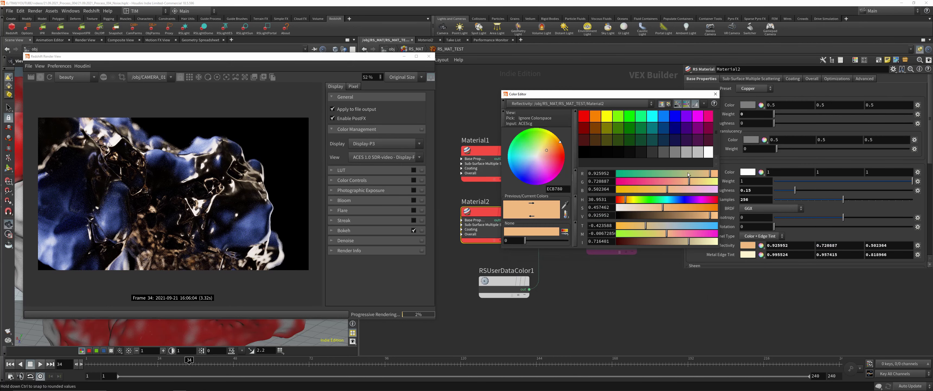
{"action": "left_click", "coordinate": [595, 116]}
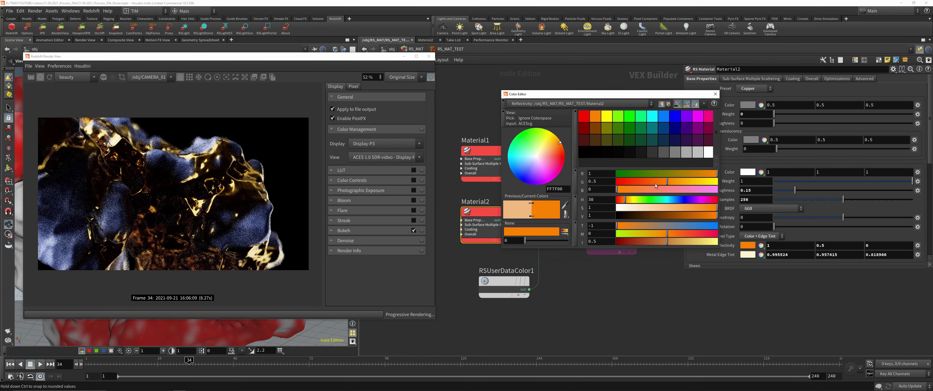
{"action": "left_click_drag", "start_coordinate": [655, 183], "coordinate": [640, 182]}
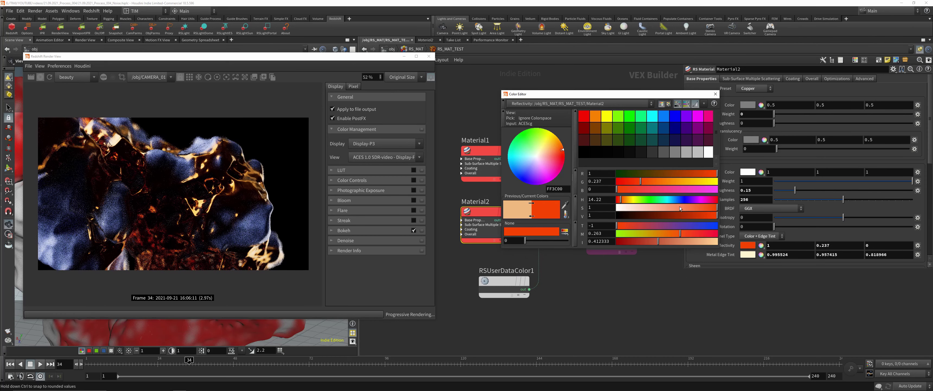
{"action": "left_click_drag", "start_coordinate": [680, 206], "coordinate": [672, 209]}
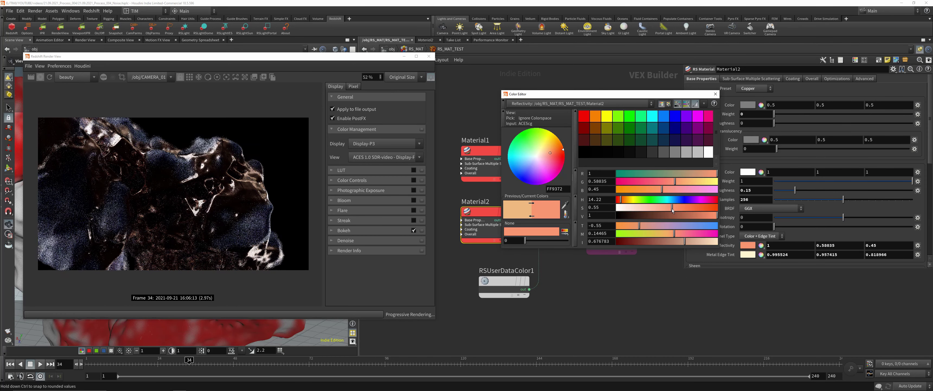
{"action": "left_click", "coordinate": [715, 94]}
{"action": "double_click", "coordinate": [754, 190]}
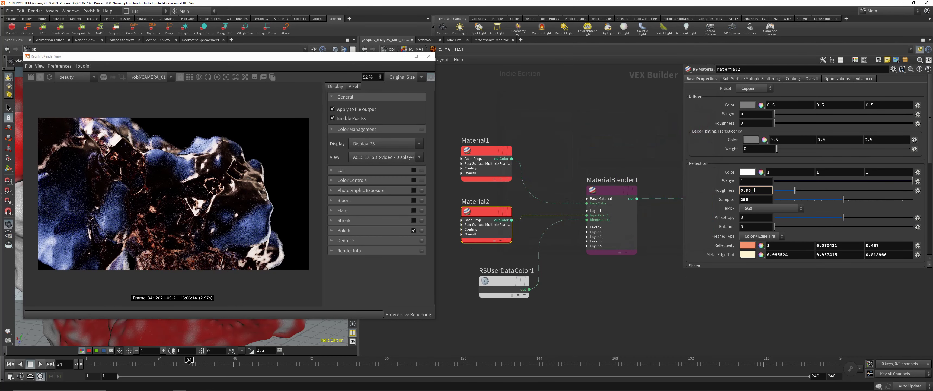
{"action": "key", "text": "Return"}
Orbit and pull back CAMERA_01 for a wider angle on the rock, and set the render's focus distance on the rock's middle
{"action": "left_click_drag", "start_coordinate": [279, 56], "coordinate": [655, 59]}
{"action": "left_click_drag", "start_coordinate": [290, 196], "coordinate": [243, 162]}
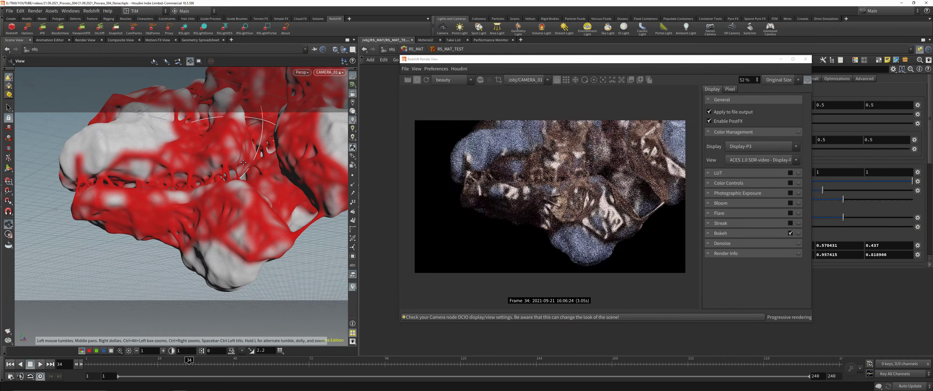
{"action": "left_click", "coordinate": [498, 180]}
{"action": "left_click", "coordinate": [604, 77]}
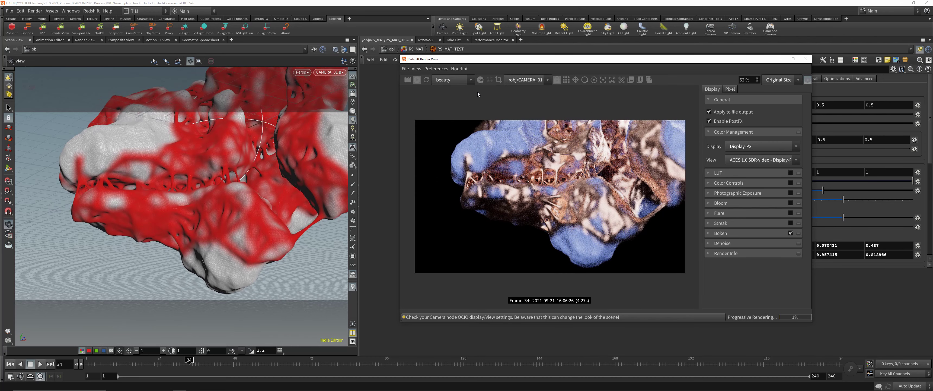
{"action": "left_click", "coordinate": [418, 70]}
{"action": "left_click", "coordinate": [389, 195]}
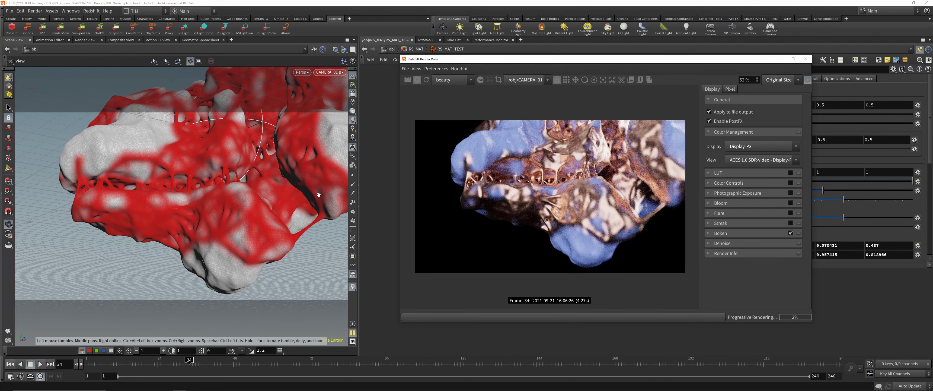
{"action": "left_click_drag", "start_coordinate": [225, 202], "coordinate": [248, 196]}
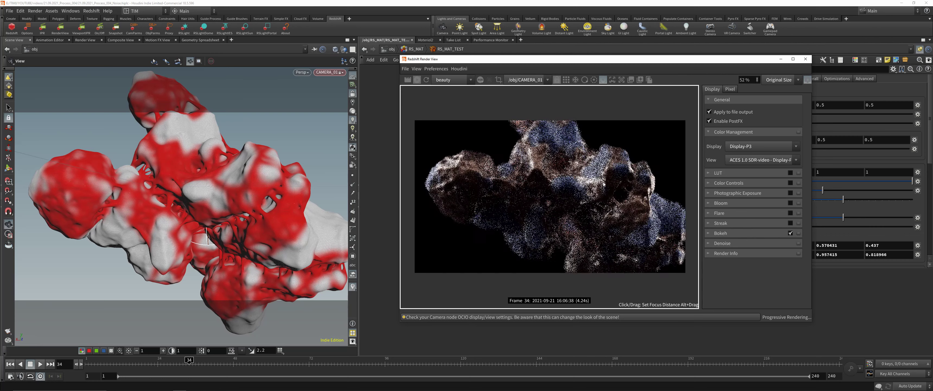
{"action": "left_click", "coordinate": [518, 179]}
{"action": "left_click", "coordinate": [520, 192]}
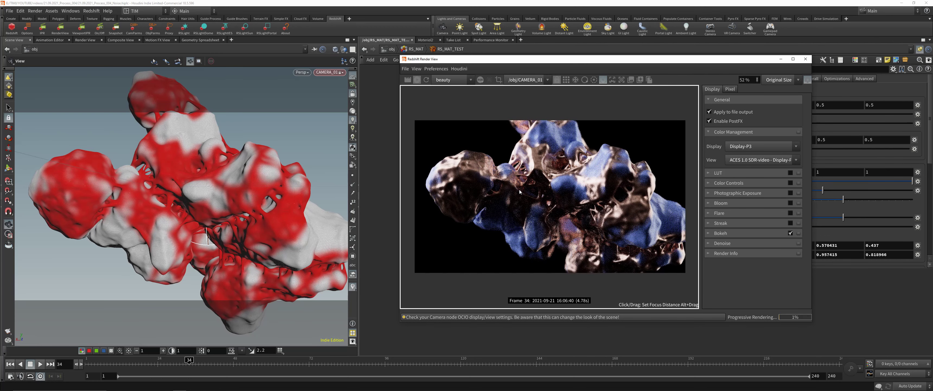
Set Material2's reflectivity color to pure white
{"action": "left_click_drag", "start_coordinate": [608, 59], "coordinate": [254, 62]}
{"action": "middle_click_drag", "start_coordinate": [565, 158], "coordinate": [597, 135]}
{"action": "left_click", "coordinate": [752, 248]}
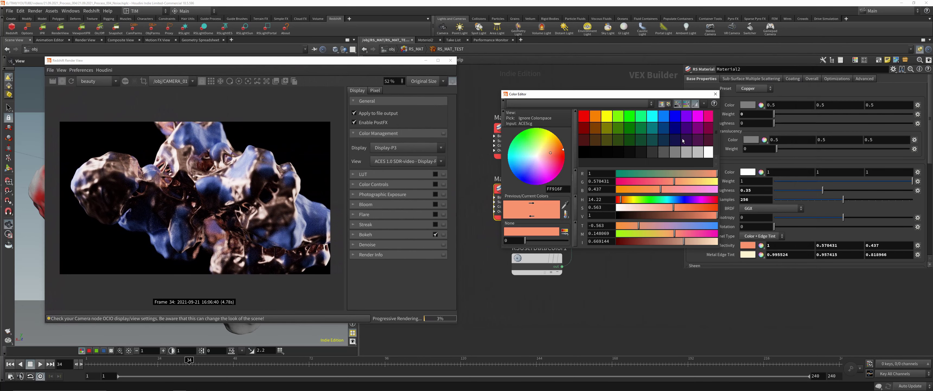
{"action": "left_click", "coordinate": [710, 152]}
{"action": "left_click", "coordinate": [715, 94]}
Set Material1's diffuse color to near-black, 0.025 in every channel
{"action": "left_click_drag", "start_coordinate": [549, 97], "coordinate": [532, 159]}
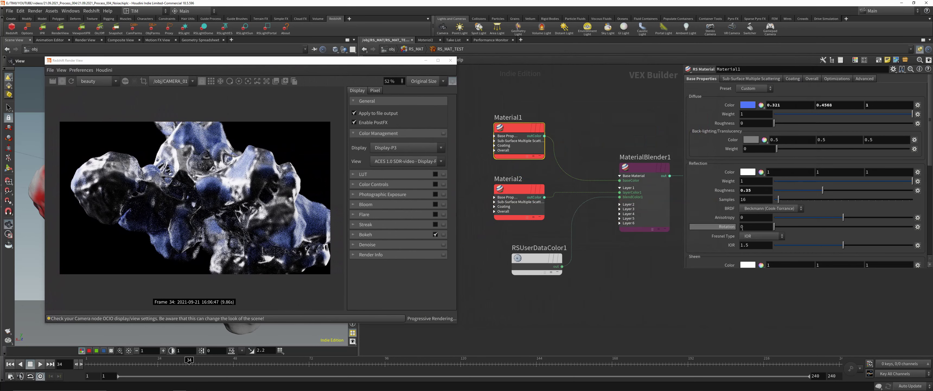
{"action": "left_click", "coordinate": [747, 105]}
{"action": "left_click", "coordinate": [644, 152]}
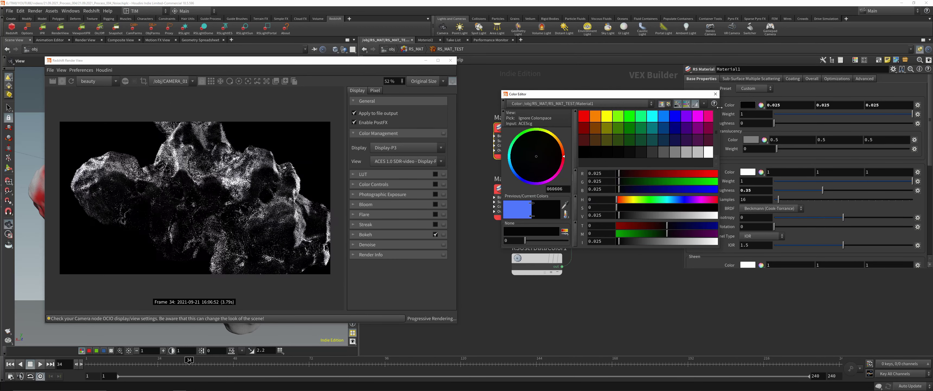
{"action": "left_click", "coordinate": [715, 94]}
Try dark grey and green reflection colors on Material2, and settle on a brighter, saturated blue with a hue of about 228
{"action": "left_click", "coordinate": [518, 189]}
{"action": "left_click", "coordinate": [745, 172]}
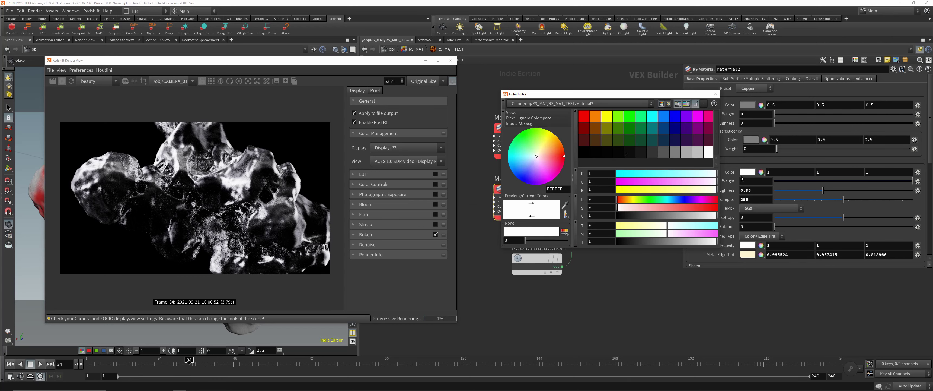
{"action": "left_click", "coordinate": [623, 153]}
{"action": "left_click", "coordinate": [634, 152]}
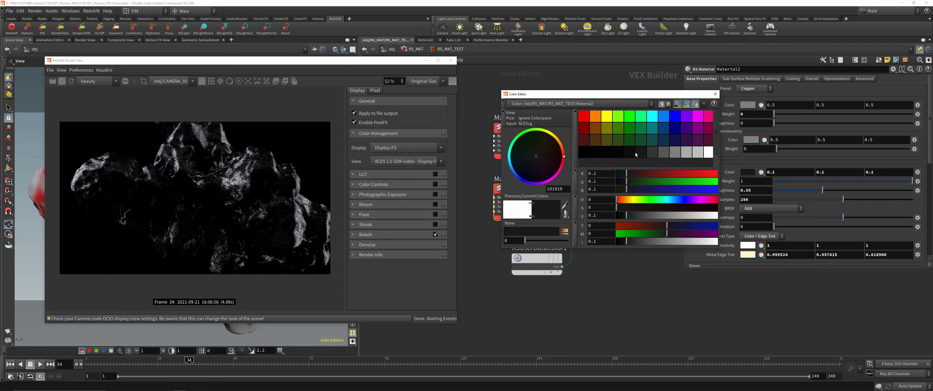
{"action": "left_click", "coordinate": [634, 140]}
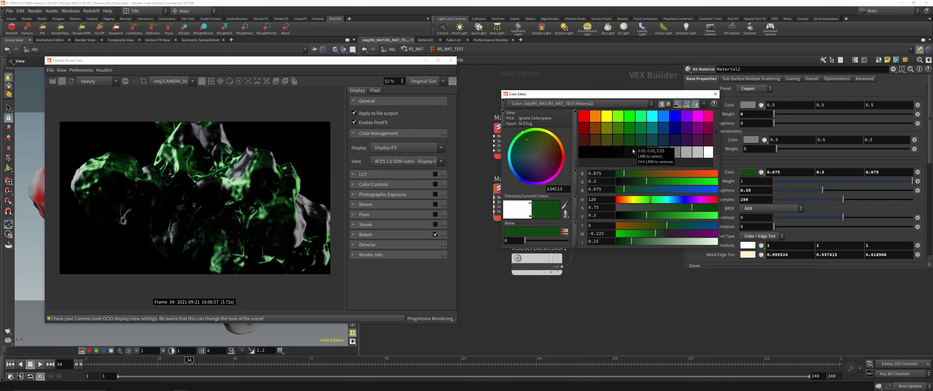
{"action": "left_click_drag", "start_coordinate": [677, 207], "coordinate": [659, 200]}
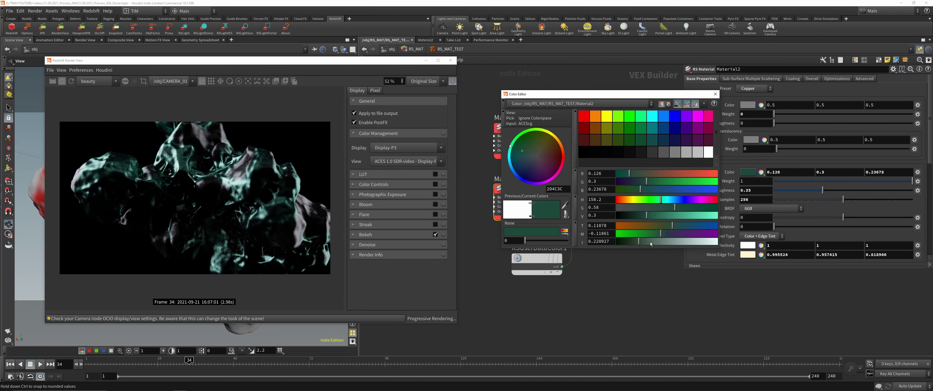
{"action": "left_click", "coordinate": [678, 215]}
{"action": "left_click", "coordinate": [631, 207]}
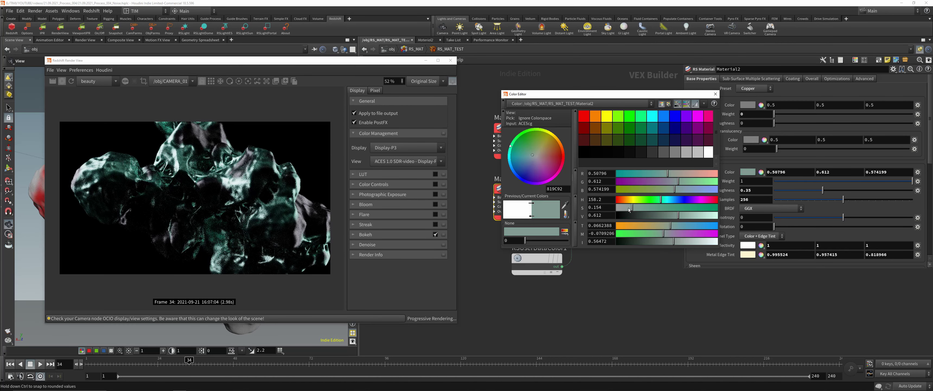
{"action": "left_click_drag", "start_coordinate": [628, 208], "coordinate": [681, 201]}
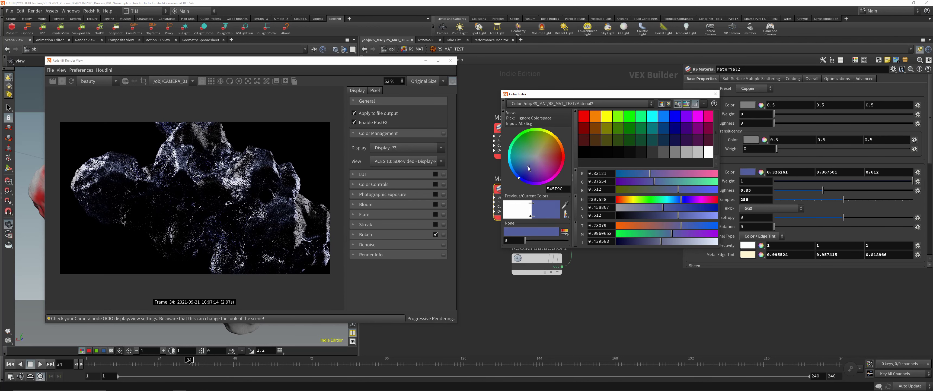
{"action": "left_click_drag", "start_coordinate": [529, 167], "coordinate": [526, 168]}
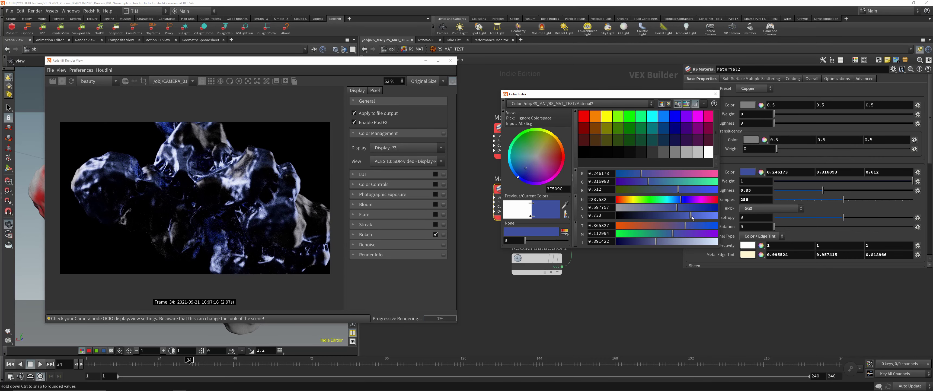
{"action": "left_click_drag", "start_coordinate": [692, 216], "coordinate": [696, 215]}
Set Material1's diffuse color to light grey, 0.687 in every channel
{"action": "left_click", "coordinate": [519, 127]}
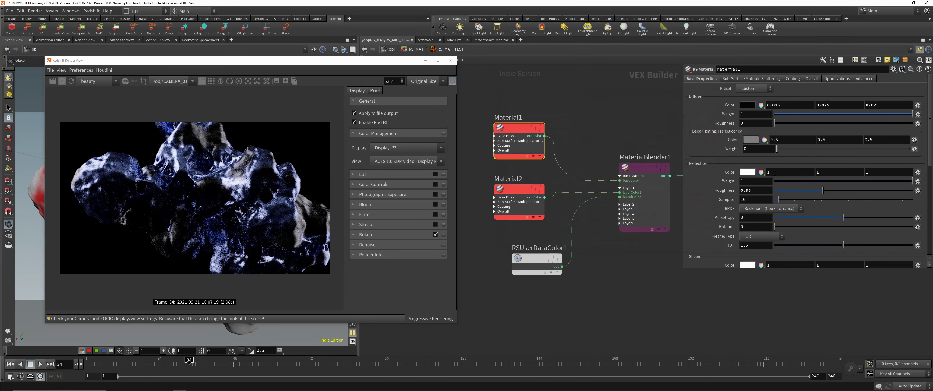
{"action": "left_click", "coordinate": [747, 104]}
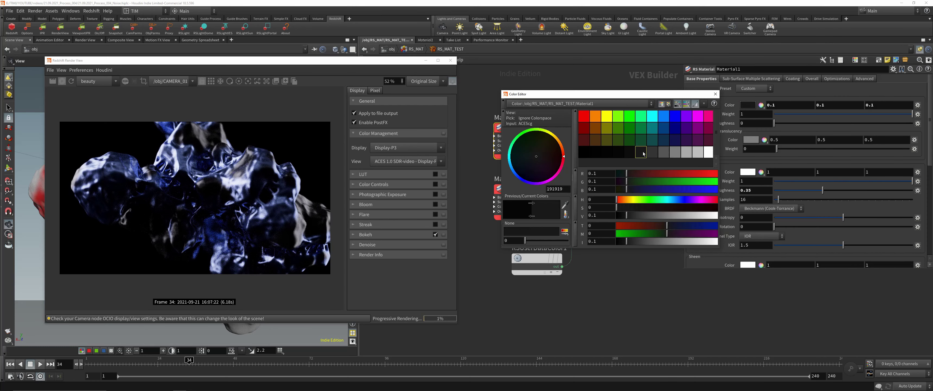
{"action": "left_click", "coordinate": [690, 152]}
{"action": "left_click", "coordinate": [708, 152]}
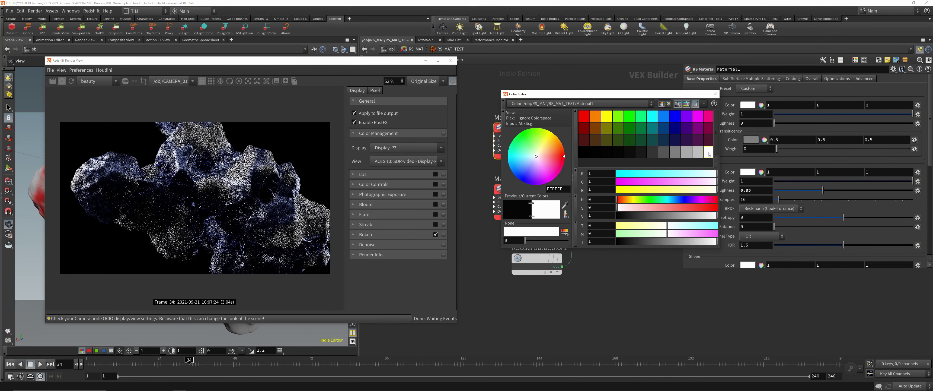
{"action": "left_click", "coordinate": [701, 154]}
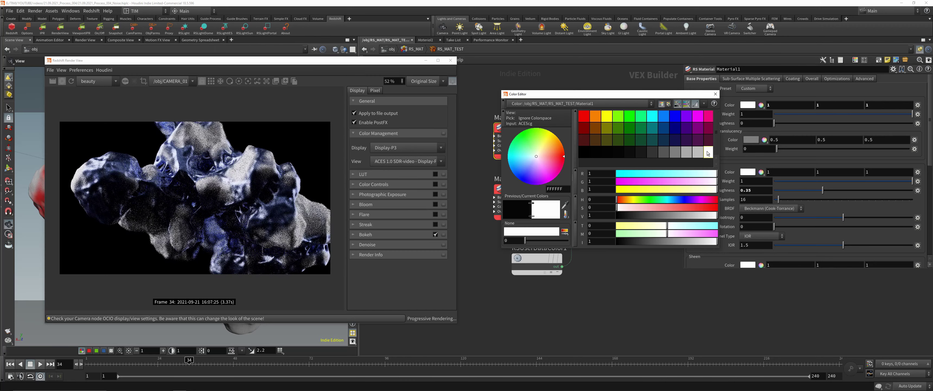
{"action": "left_click_drag", "start_coordinate": [691, 242], "coordinate": [686, 244]}
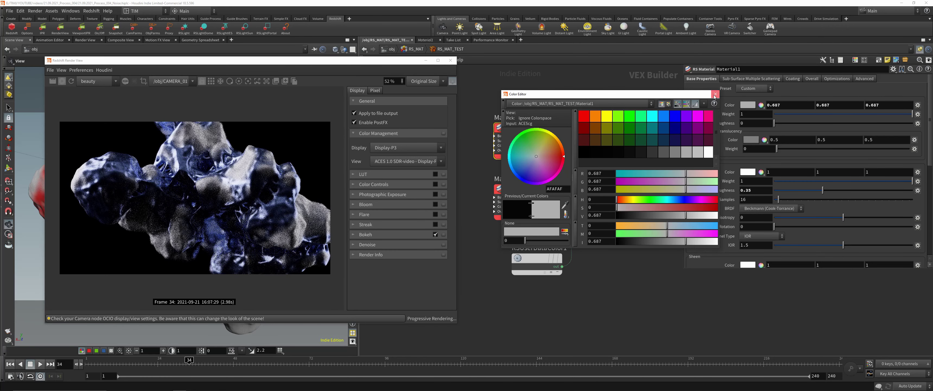
Return the network to the object level and orbit CAMERA_01 until the whole rock fits in the render frame
{"action": "left_click", "coordinate": [392, 49]}
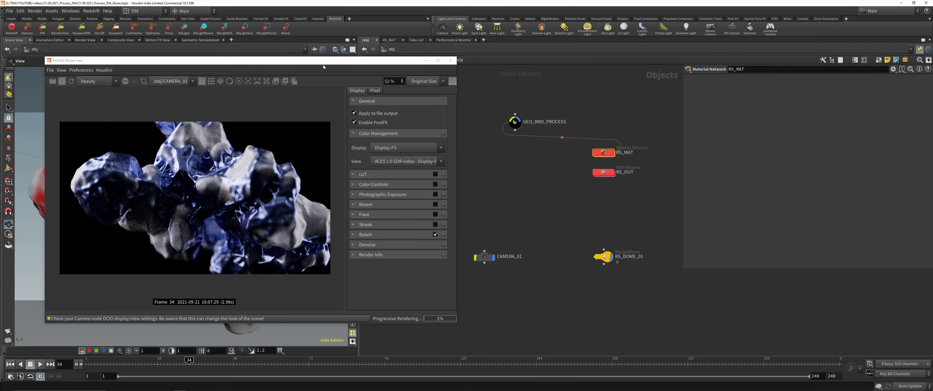
{"action": "left_click_drag", "start_coordinate": [322, 61], "coordinate": [680, 79]}
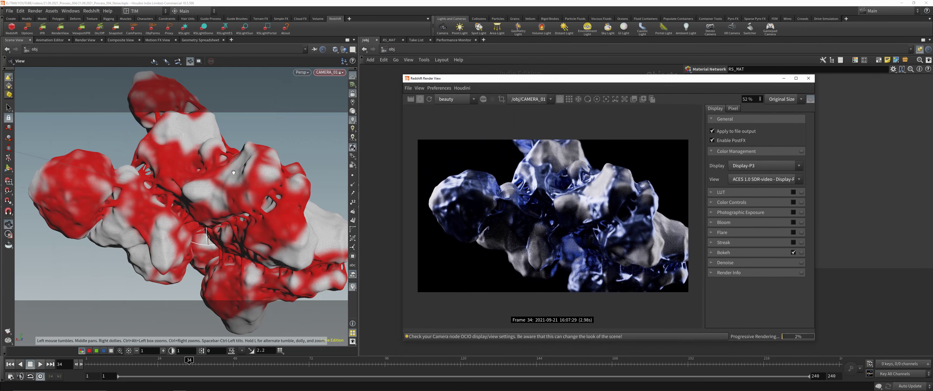
{"action": "left_click_drag", "start_coordinate": [233, 172], "coordinate": [188, 181]}
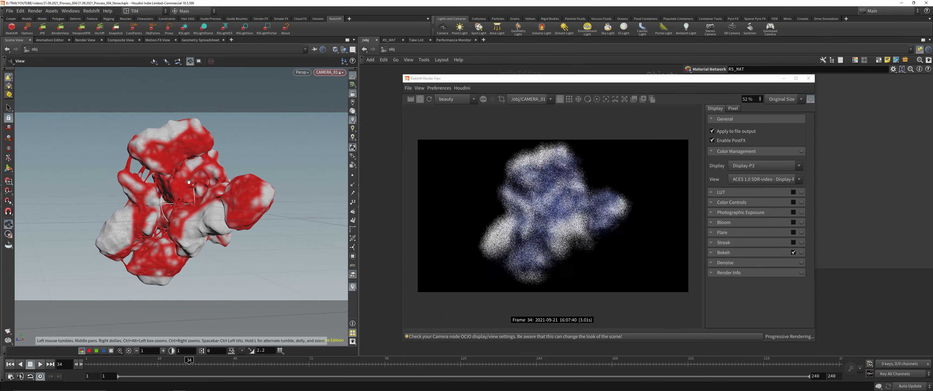
Set the depth-of-field focus of CAMERA_01 on the centre of the rock by picking it in the render
{"action": "right_click", "coordinate": [189, 181]}
{"action": "left_click", "coordinate": [605, 99]}
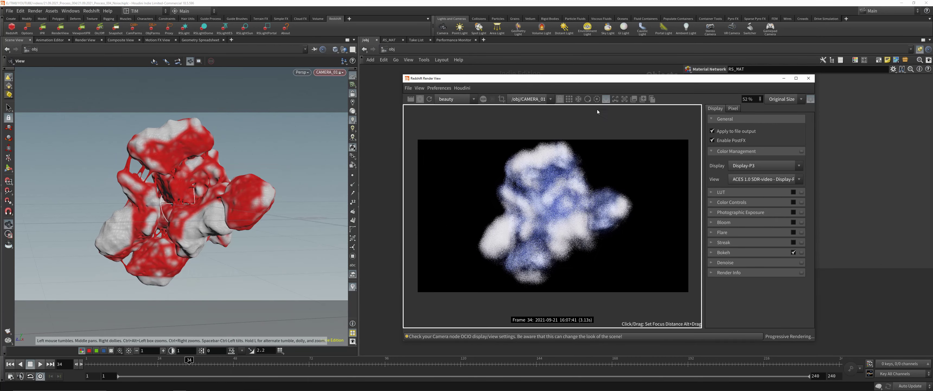
{"action": "left_click", "coordinate": [569, 184]}
Orbit and dolly CAMERA_01 into a close-up of the gap bridged by thin strands between two rock pieces
{"action": "left_click_drag", "start_coordinate": [221, 191], "coordinate": [159, 190]}
{"action": "right_click_drag", "start_coordinate": [159, 191], "coordinate": [136, 179]}
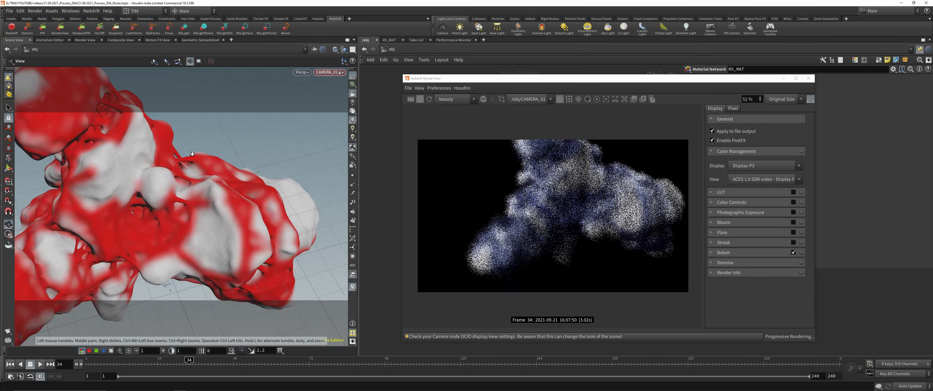
{"action": "left_click_drag", "start_coordinate": [135, 179], "coordinate": [329, 154]}
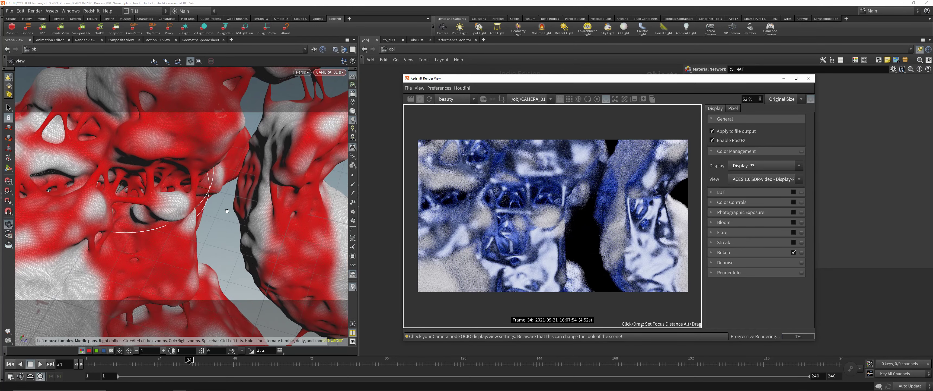
{"action": "left_click", "coordinate": [607, 102]}
{"action": "left_click_drag", "start_coordinate": [232, 203], "coordinate": [214, 152]}
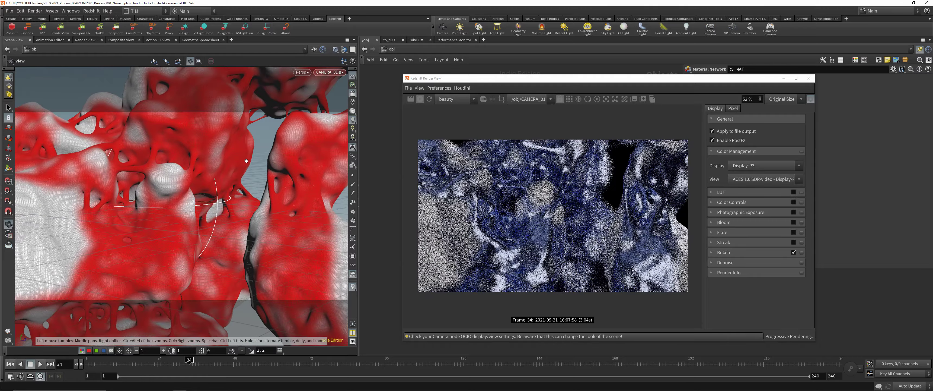
{"action": "right_click_drag", "start_coordinate": [253, 174], "coordinate": [203, 207]}
{"action": "left_click_drag", "start_coordinate": [210, 206], "coordinate": [171, 198]}
{"action": "right_click_drag", "start_coordinate": [171, 199], "coordinate": [250, 187]}
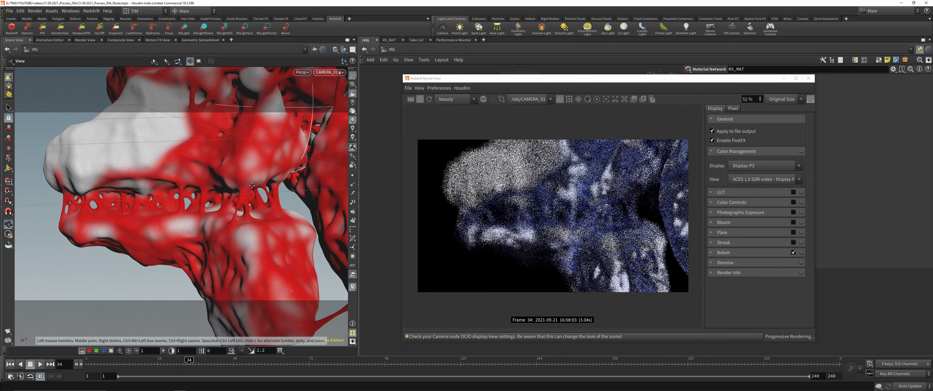
Pick the focus point on the strands in the render and set CAMERA_01's CoC Radius to 1
{"action": "left_click", "coordinate": [605, 99]}
{"action": "left_click", "coordinate": [578, 208]}
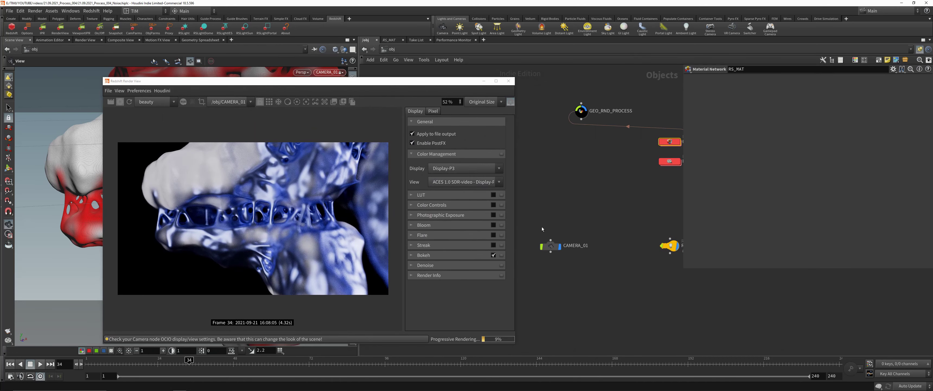
{"action": "left_click", "coordinate": [752, 143]}
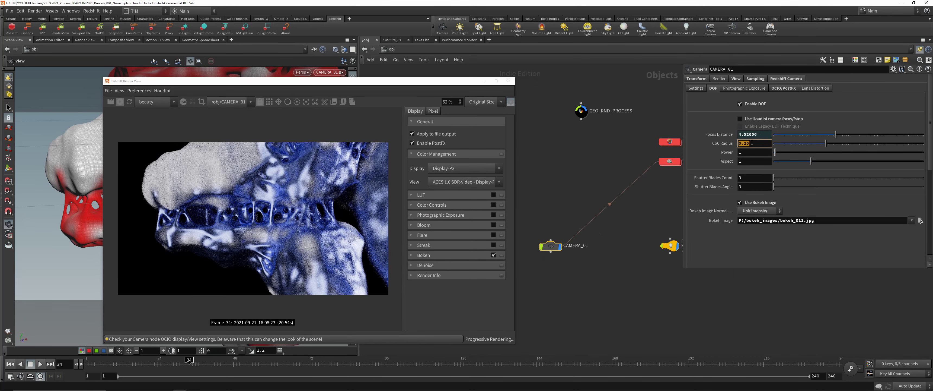
{"action": "type", "text": "1"}
{"action": "key", "text": "Return"}
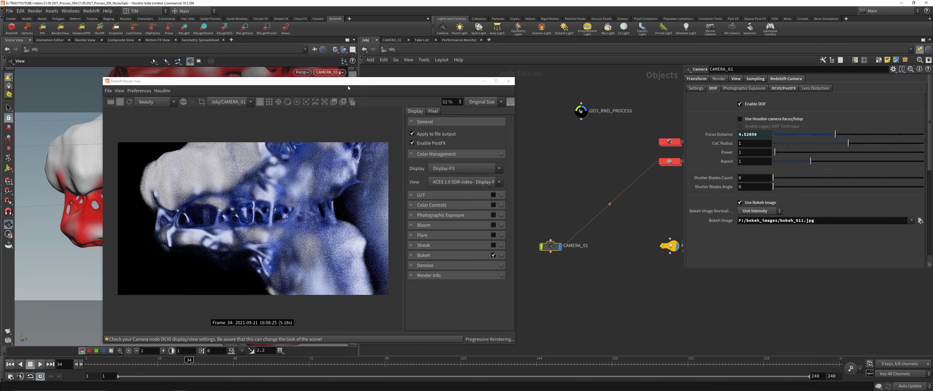
Move the render view off the camera network, clear its log message and save the scene
{"action": "left_click_drag", "start_coordinate": [403, 83], "coordinate": [641, 66]}
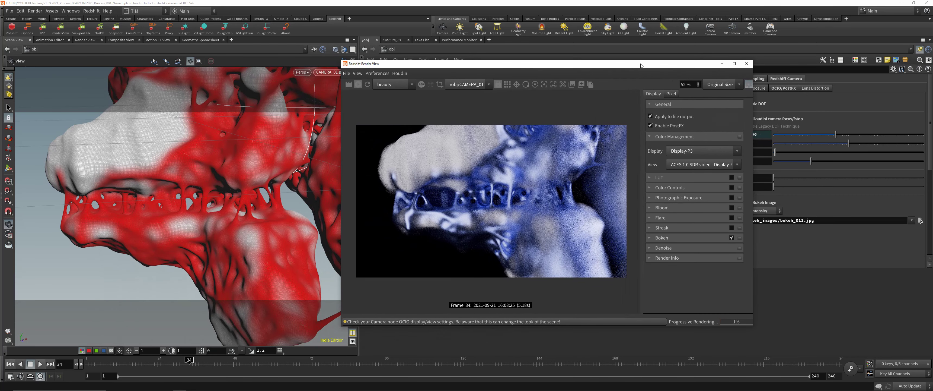
{"action": "left_click", "coordinate": [362, 75]}
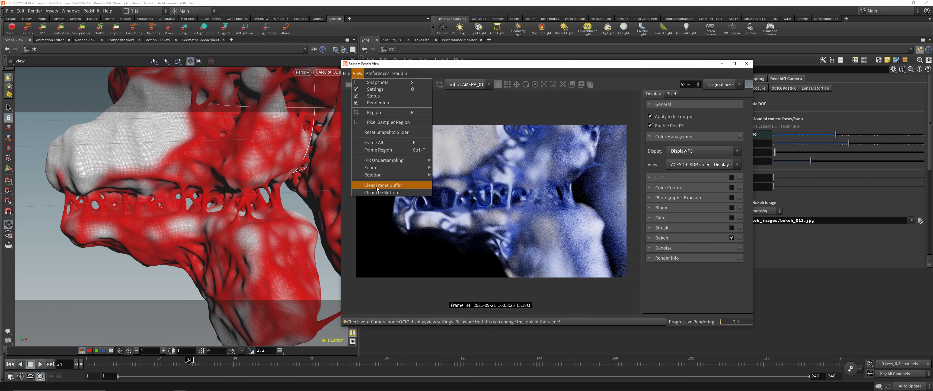
{"action": "left_click", "coordinate": [377, 190]}
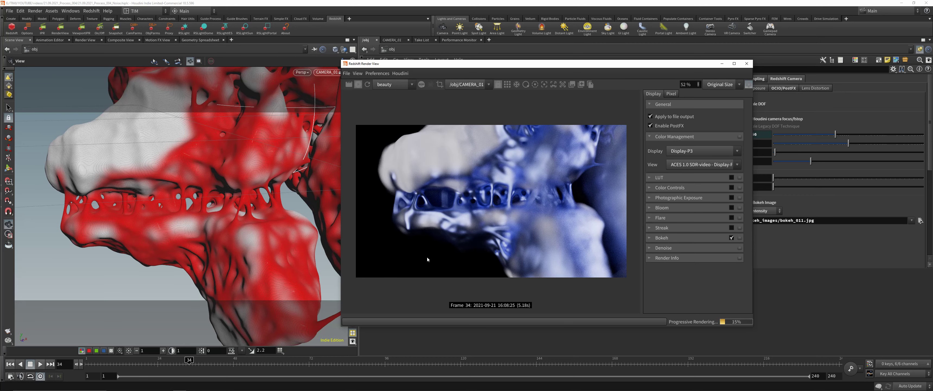
{"action": "key", "text": "ctrl+s"}
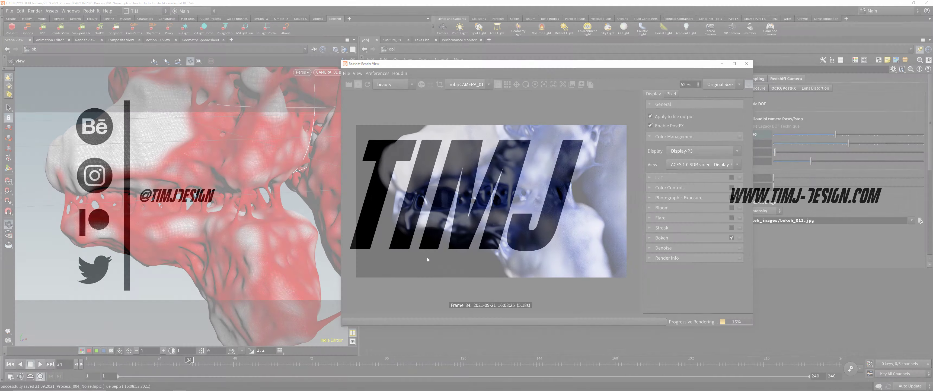